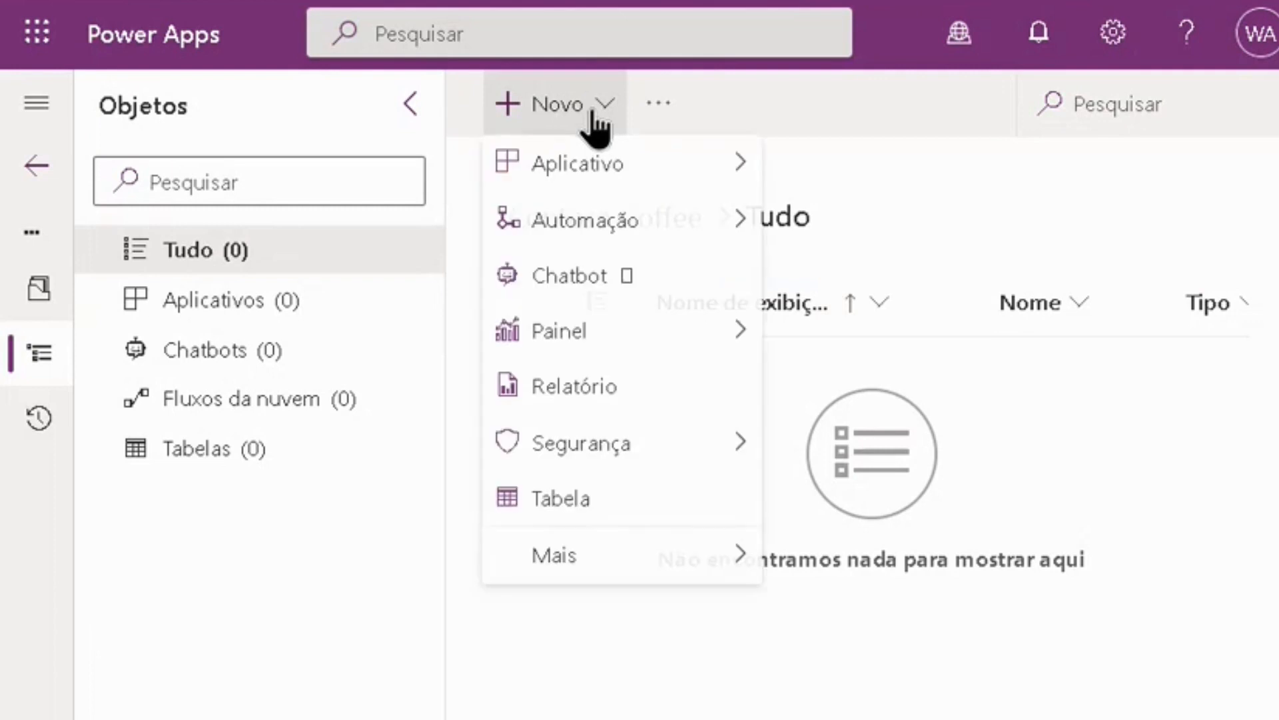
Step: Create a blank canvas app named Machine Ordering App in Tablet format, accepting Brasil as the region and skipping the welcome prompt
mouse_move(700, 177)
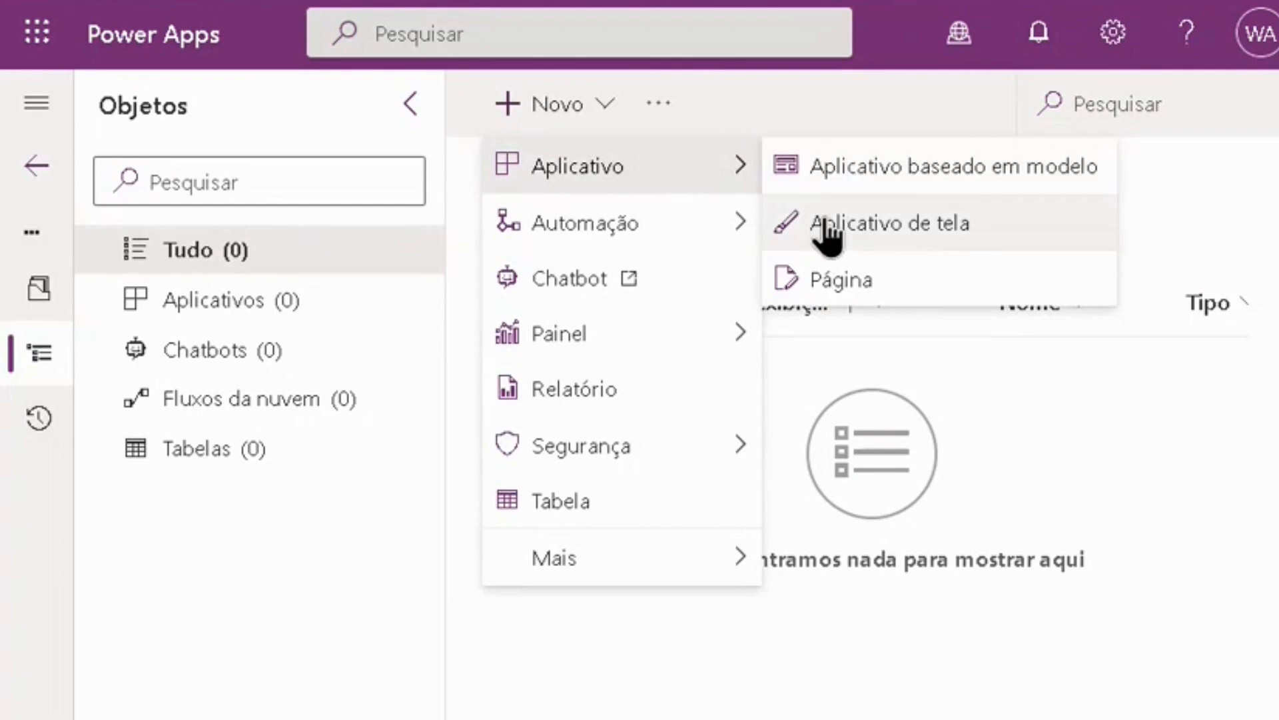
click(885, 230)
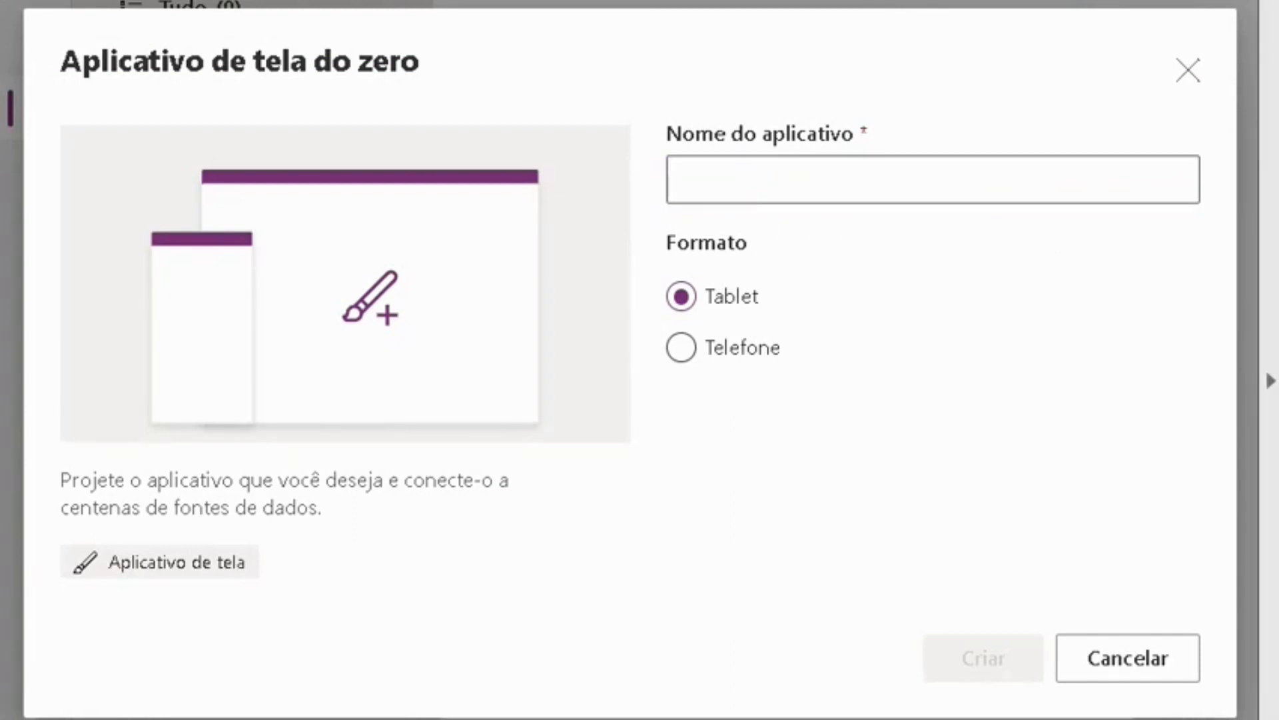
click(754, 177)
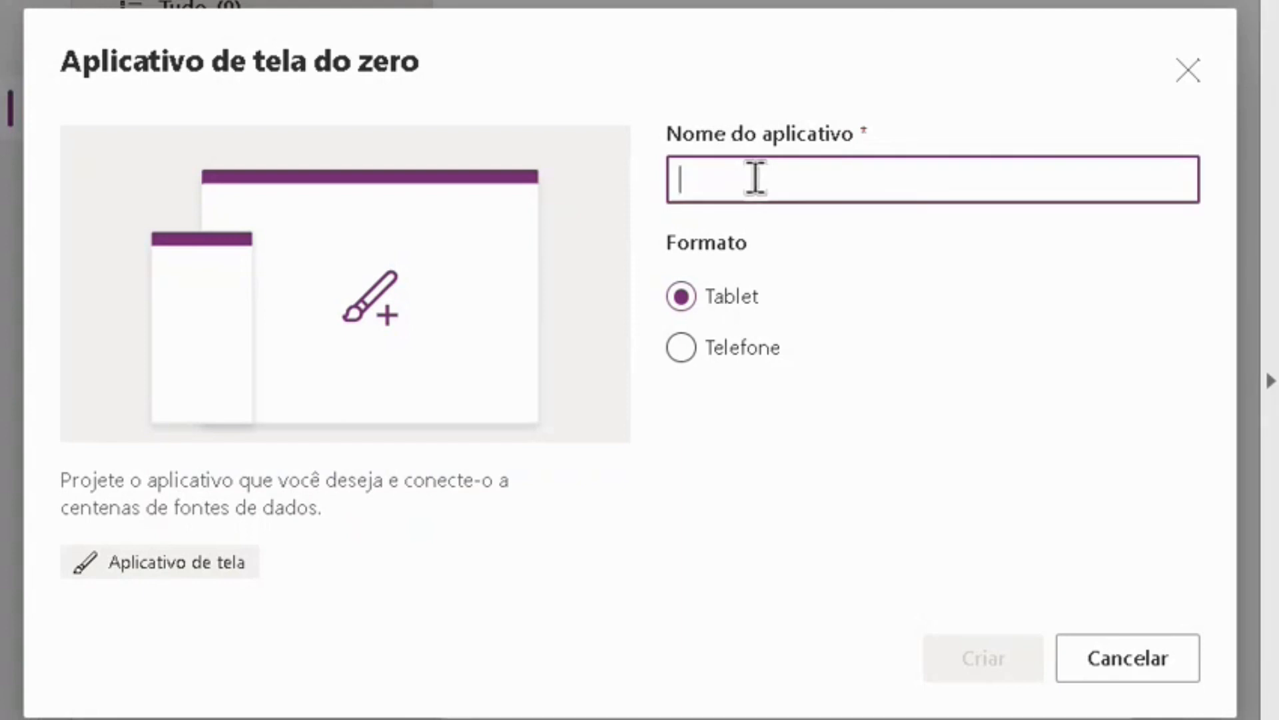
text(Machine Ordering App)
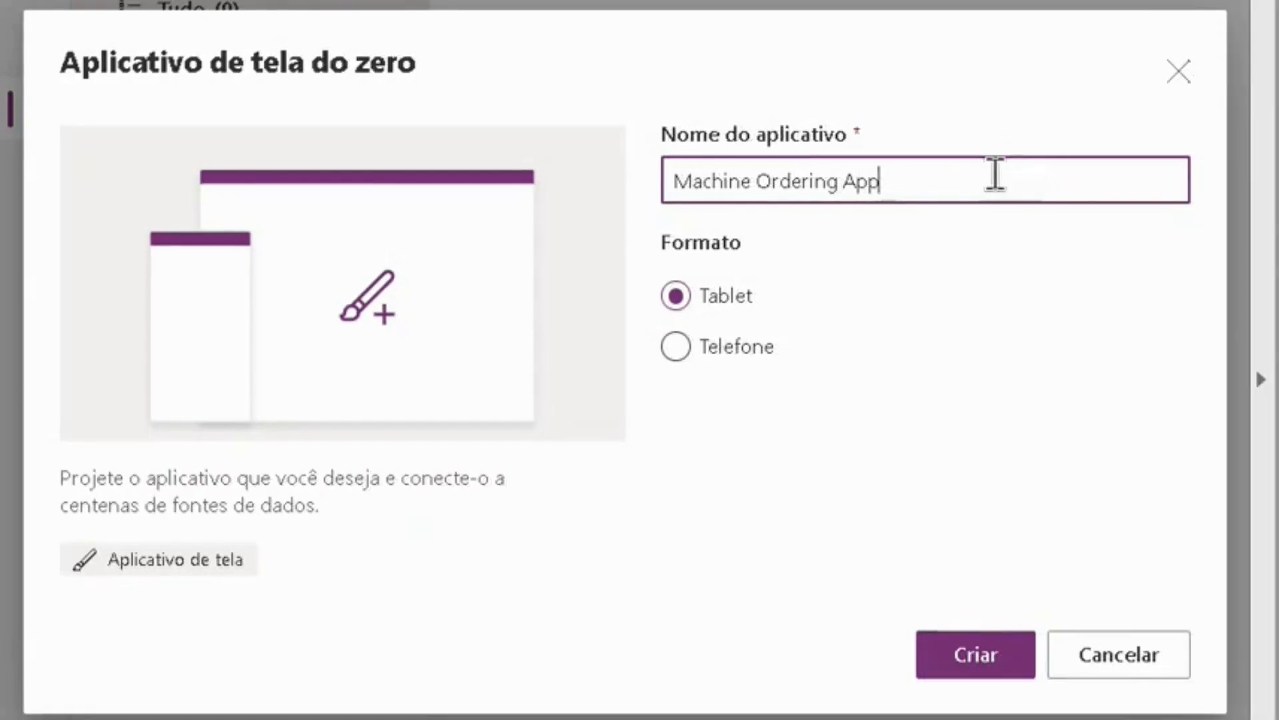
click(946, 654)
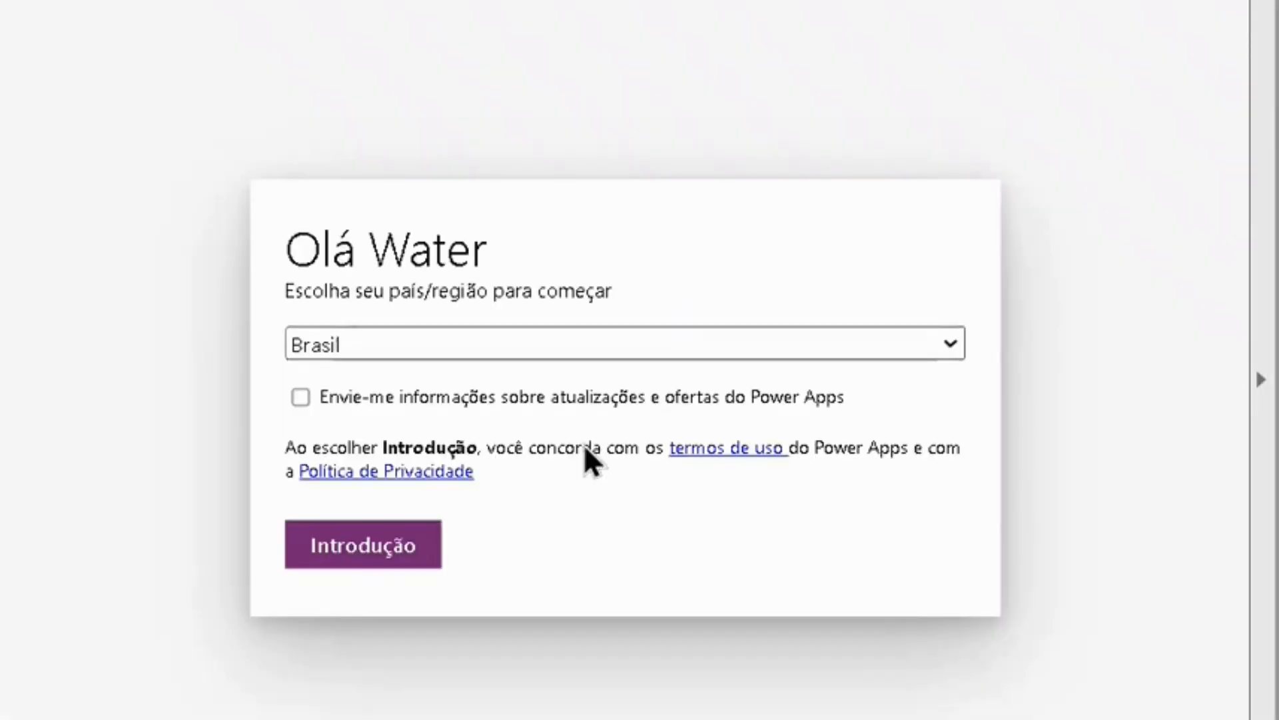
click(369, 558)
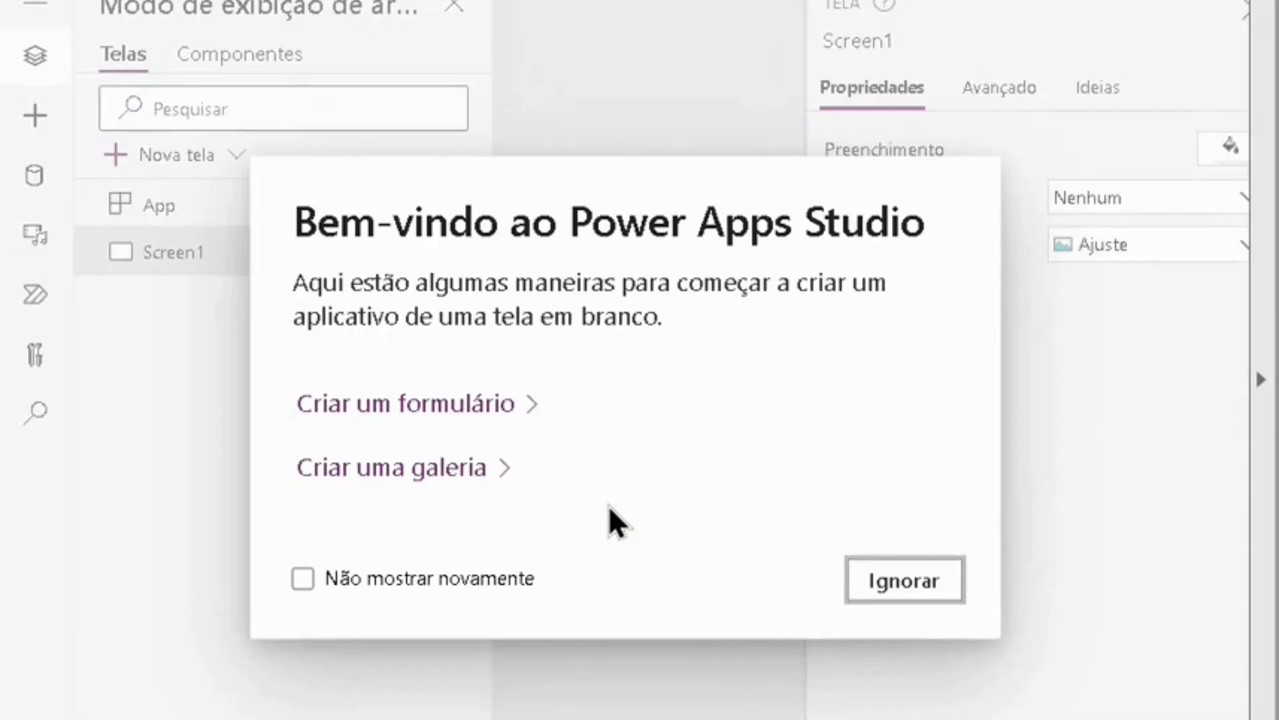
click(910, 584)
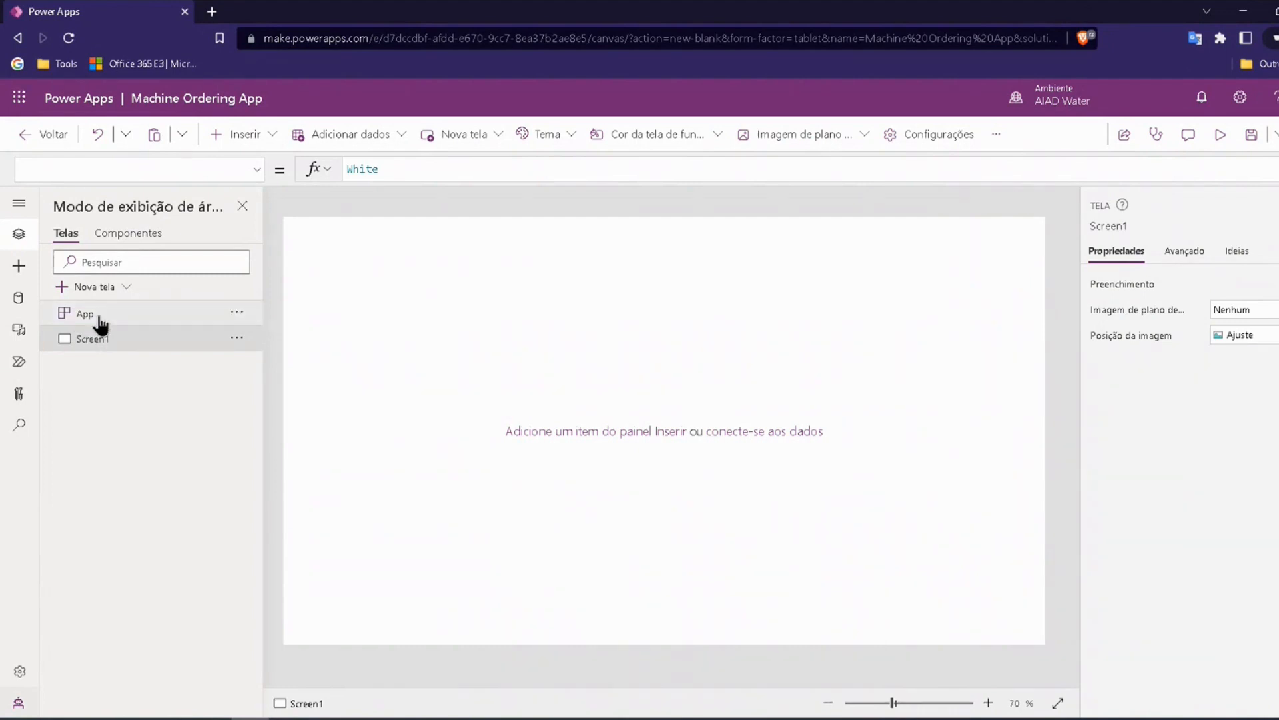
Step: Rename the app's only screen as Main Screen
click(238, 337)
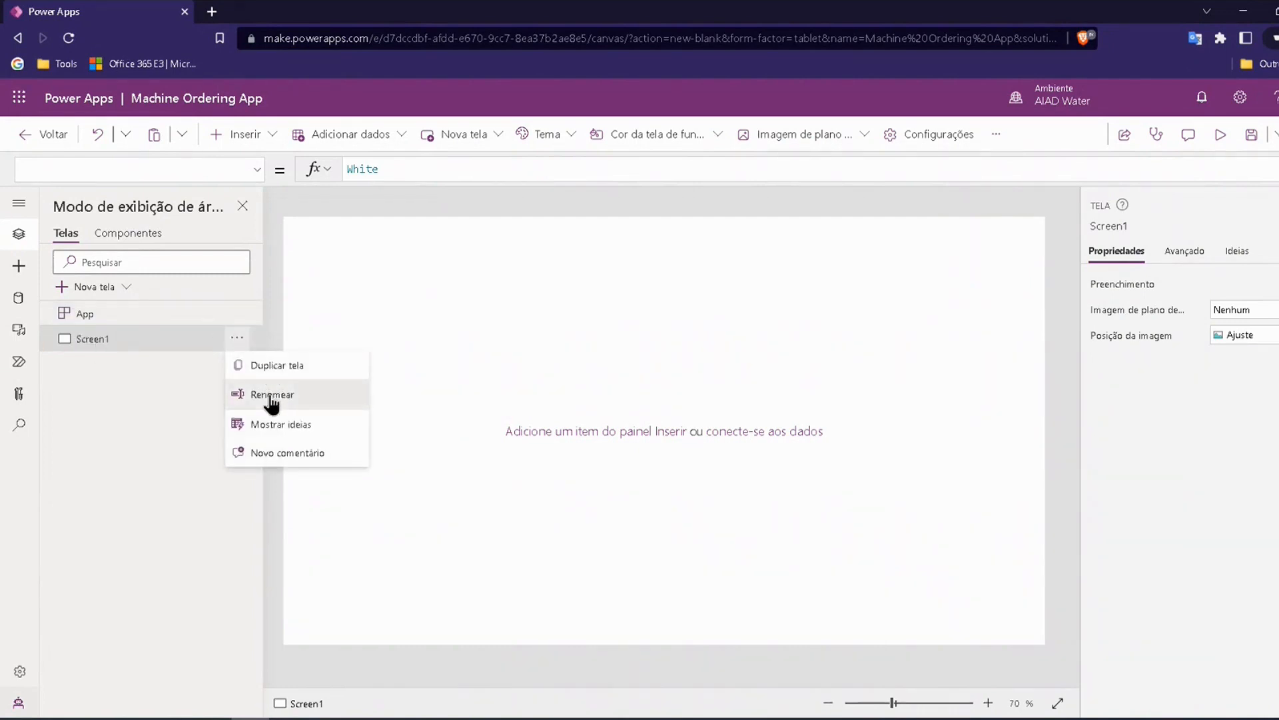
click(270, 395)
key(BackSpace)
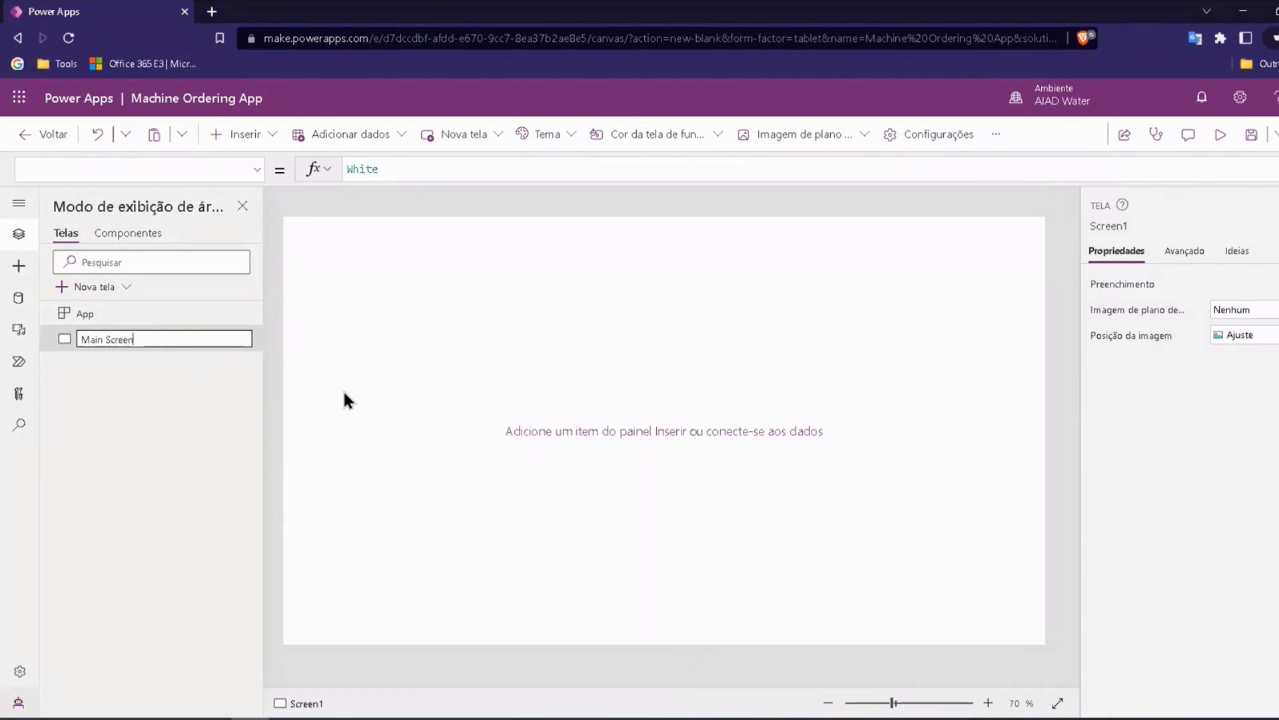
key(Return)
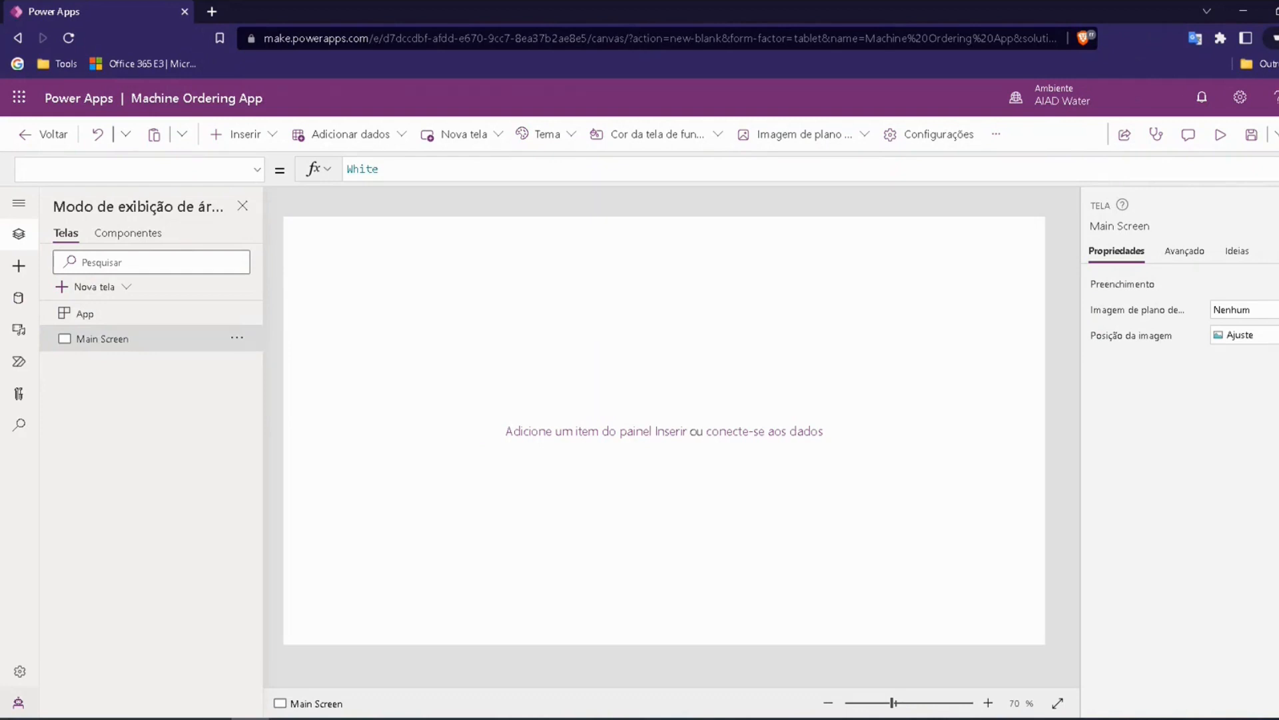
Step: Insert a text label near the upper edge of Main Screen, at about X 290
key(alt+Tab)
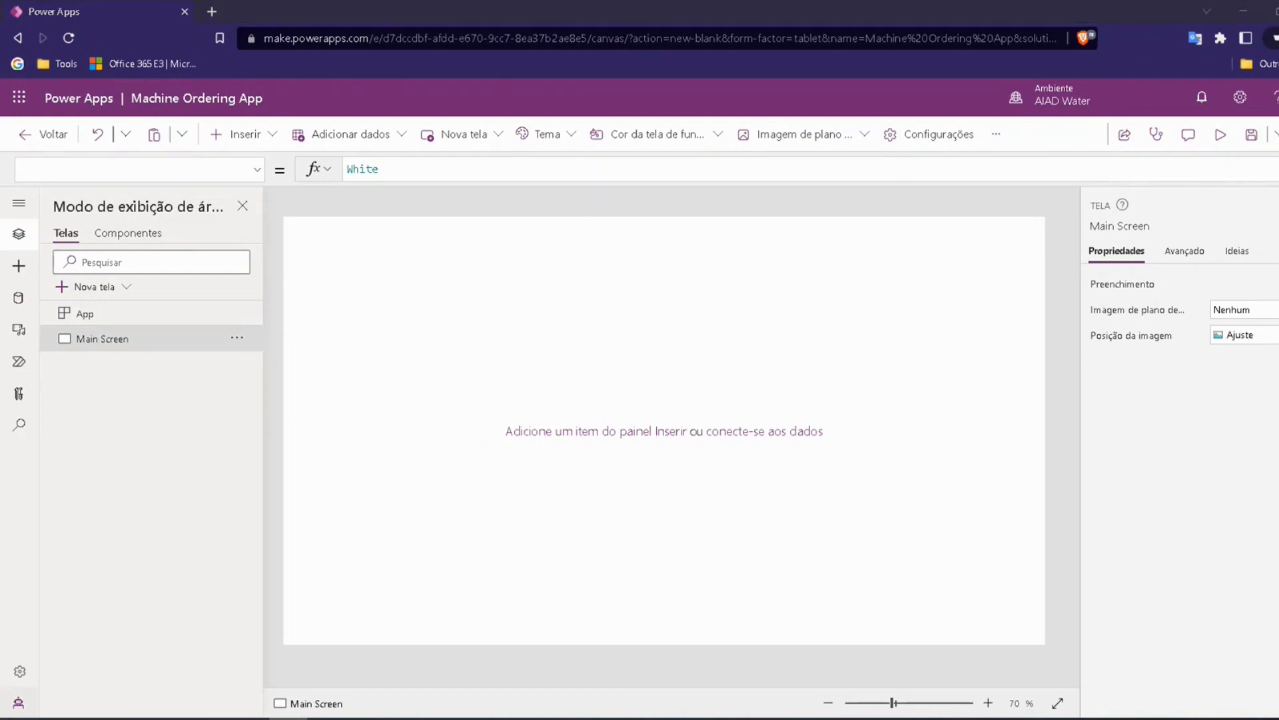
click(17, 270)
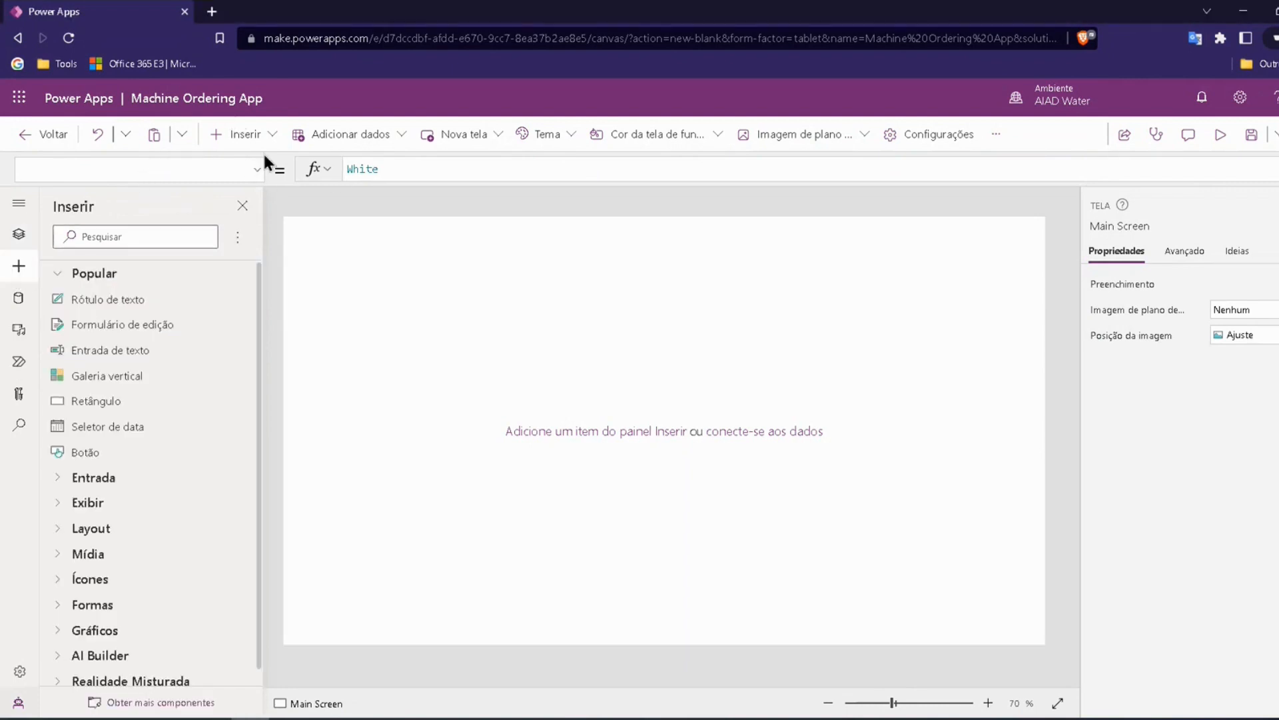
click(183, 135)
click(1277, 169)
click(1278, 169)
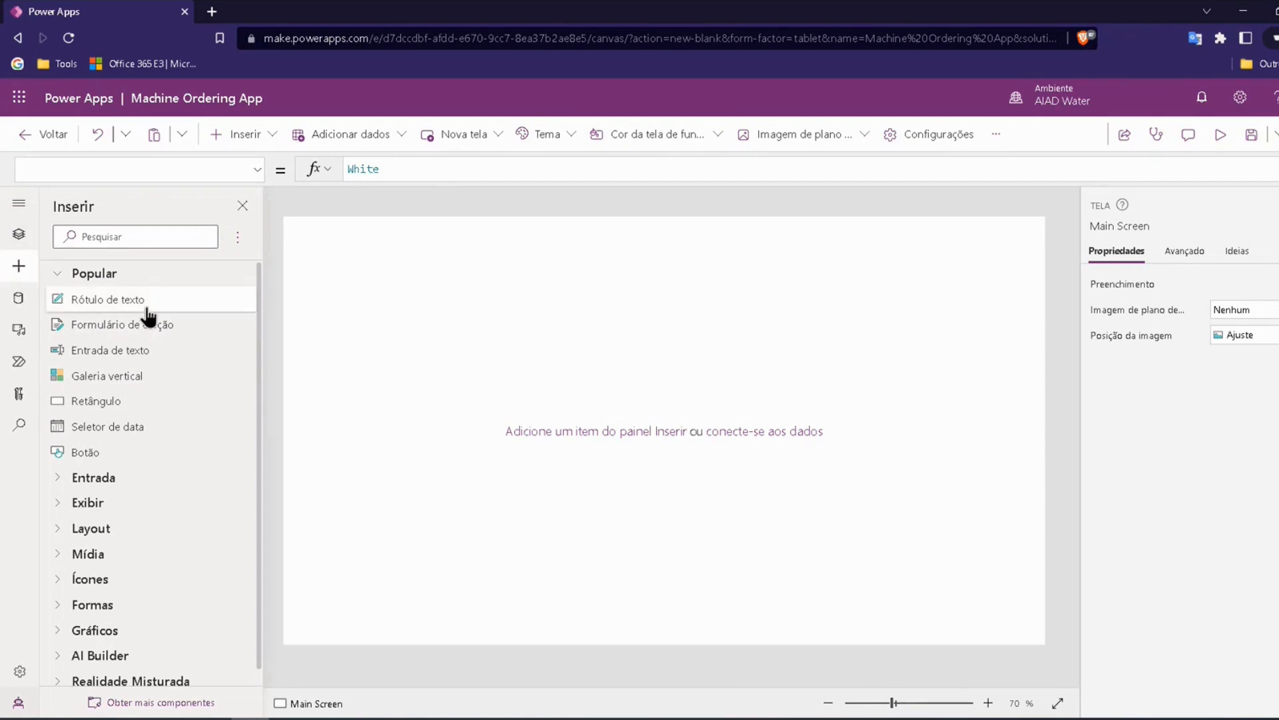
drag(134, 297, 506, 260)
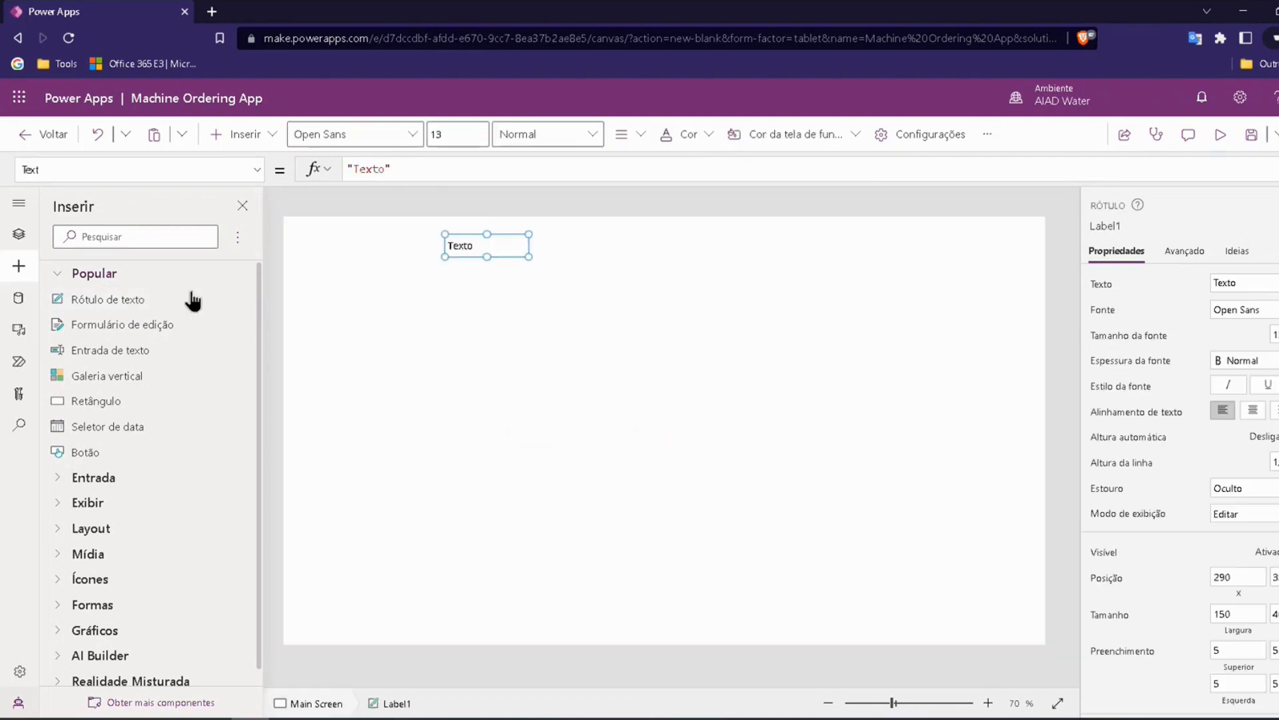
Step: Examine the screen tree, insertable controls, data sources, media, Power Automate flows, advanced tools and app search, returning to the screen tree
click(19, 234)
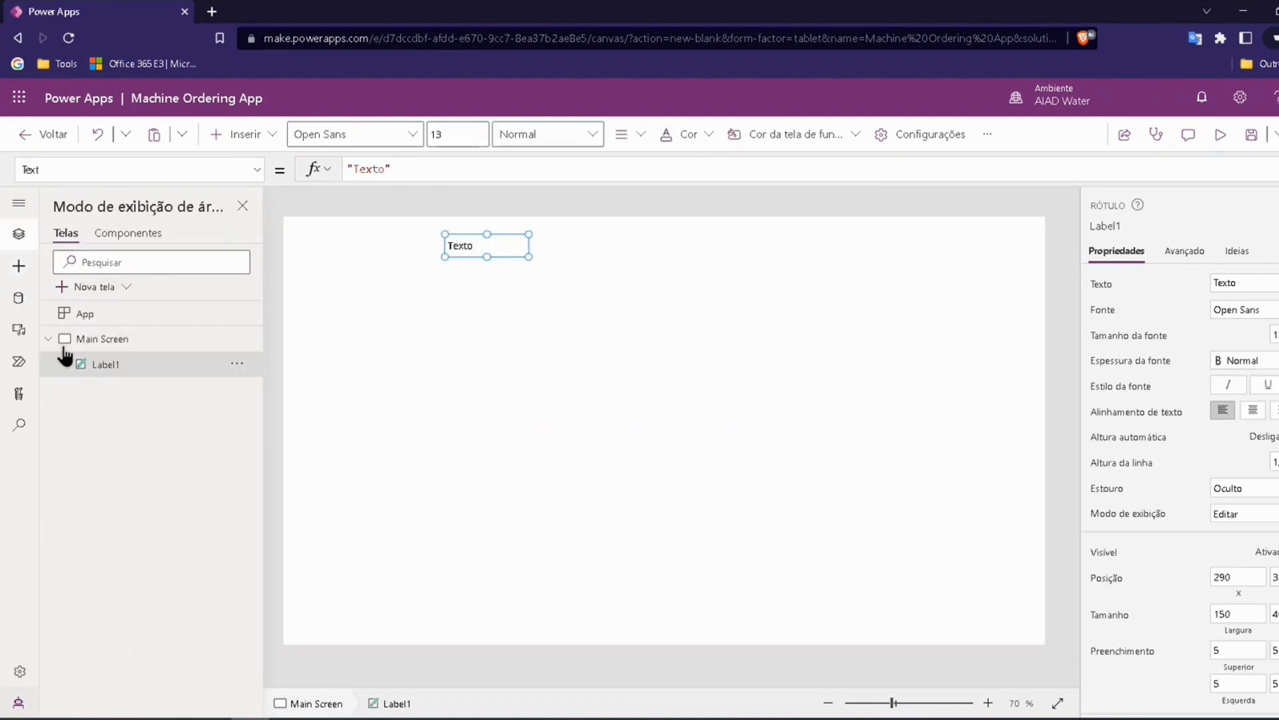
click(17, 268)
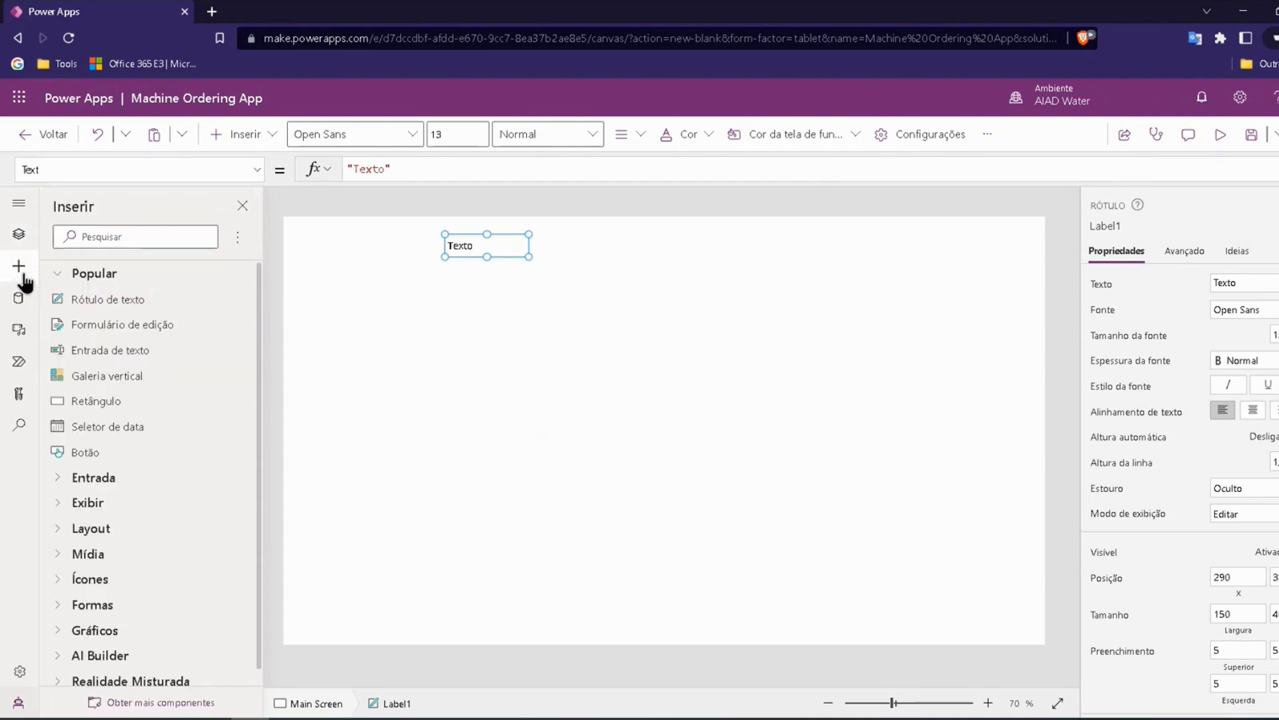
click(19, 235)
click(18, 265)
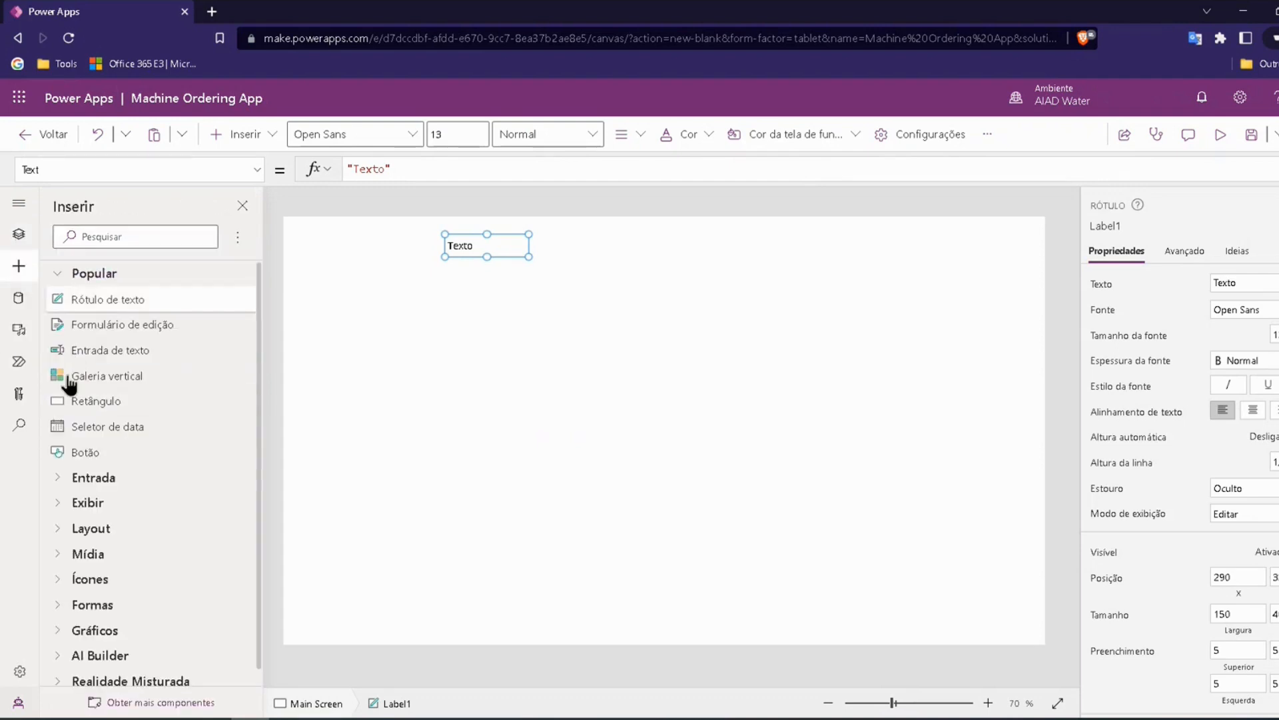
click(18, 299)
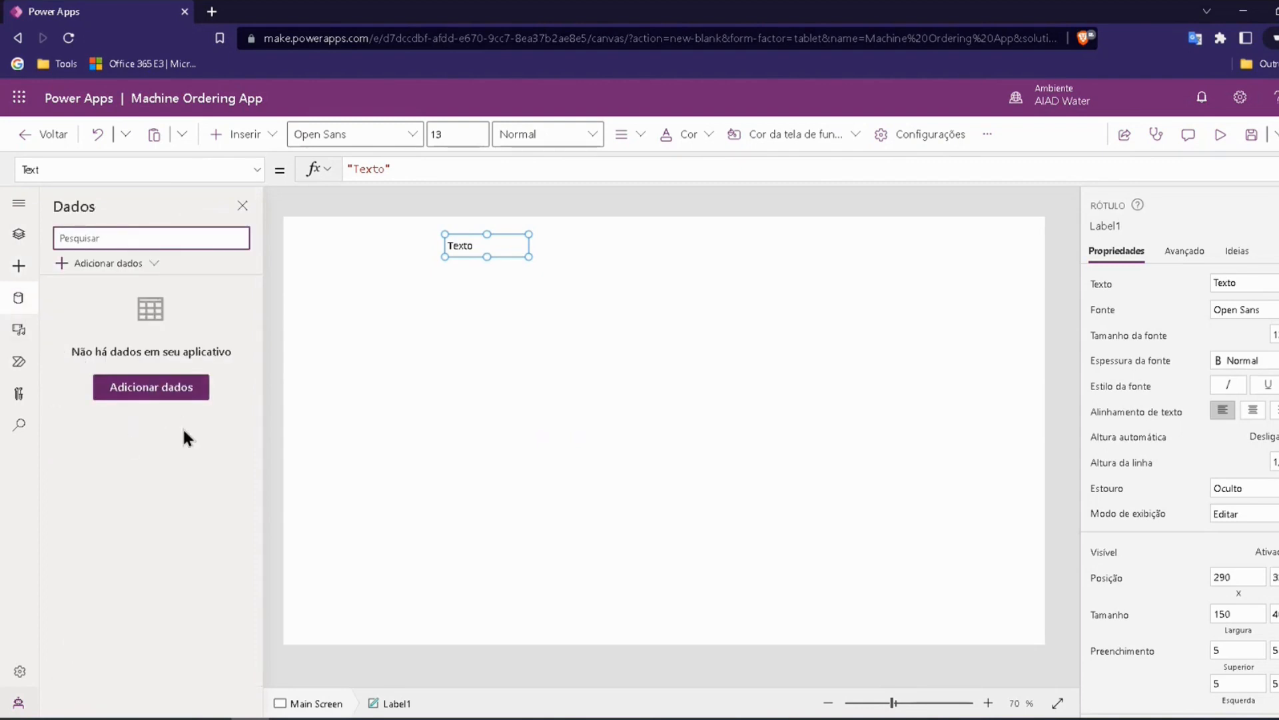
click(18, 329)
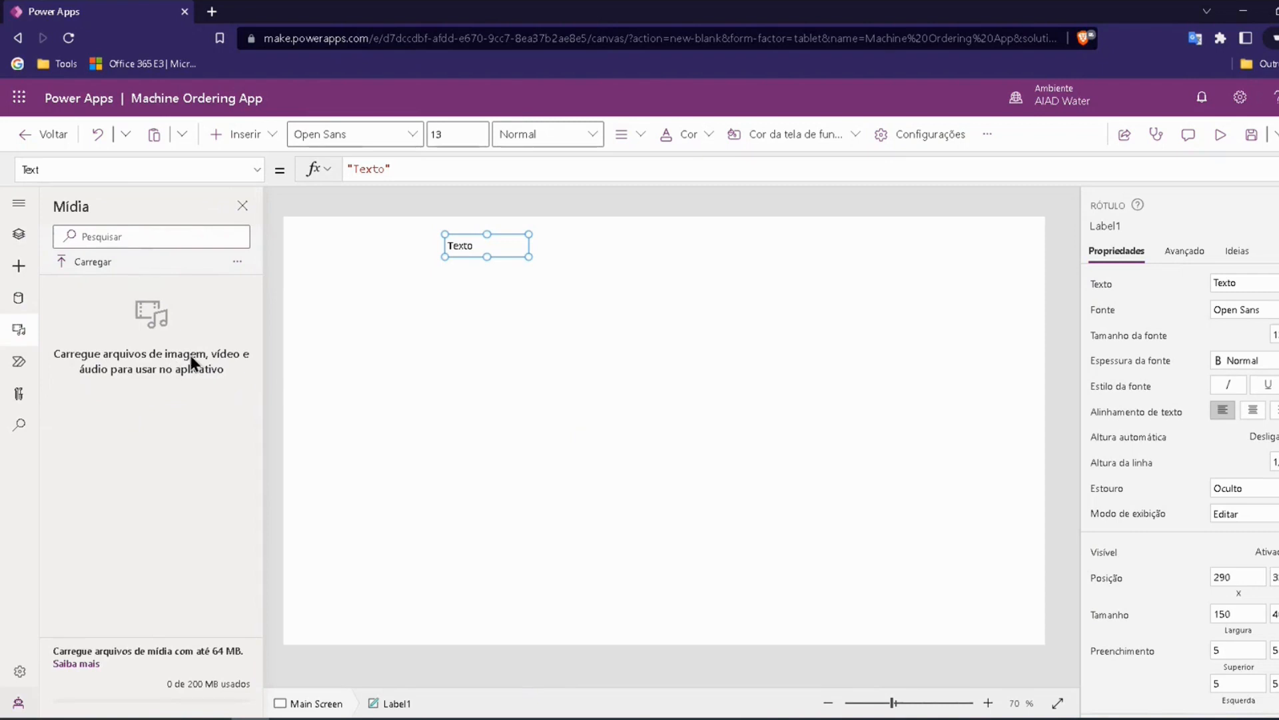
click(19, 361)
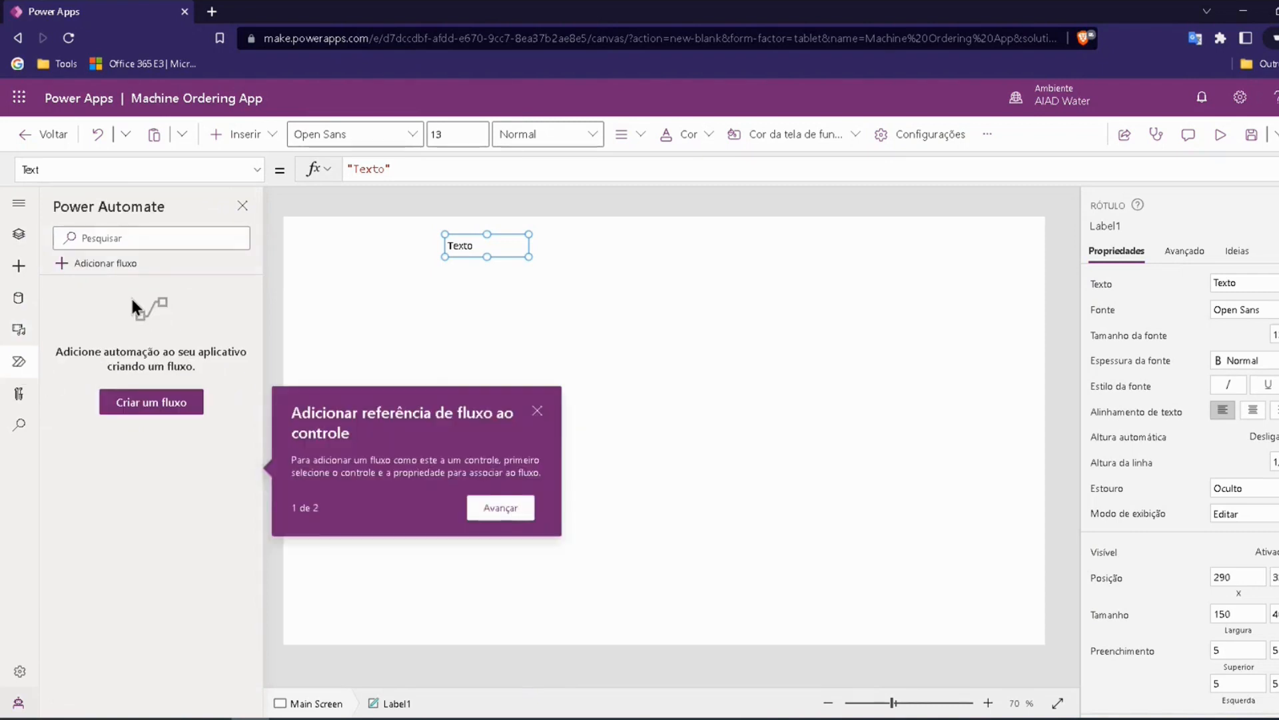
click(537, 410)
click(22, 399)
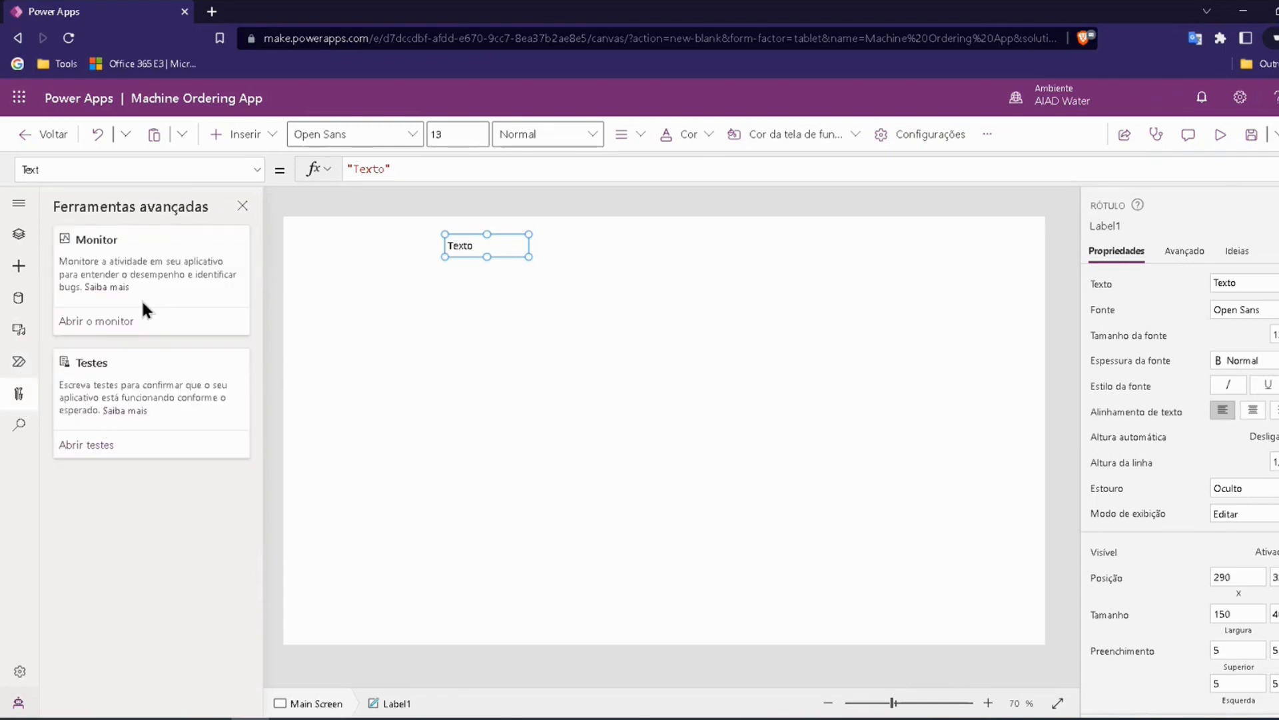
click(18, 426)
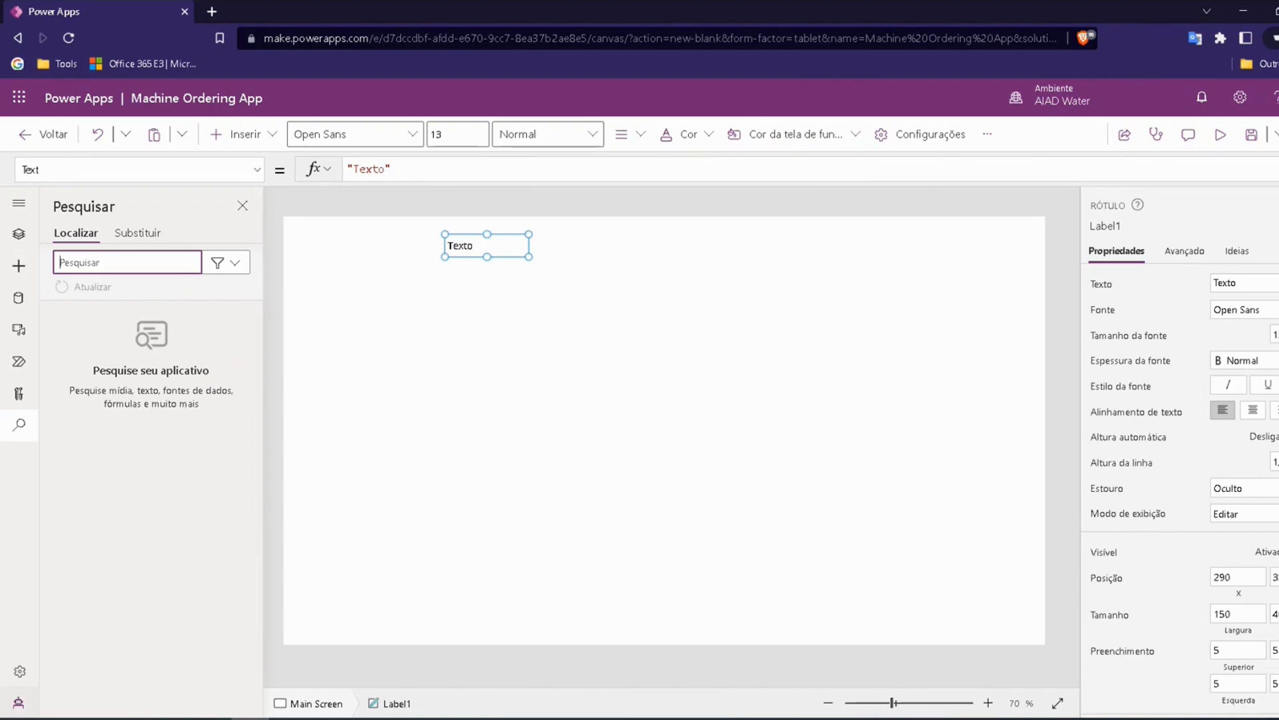
click(19, 233)
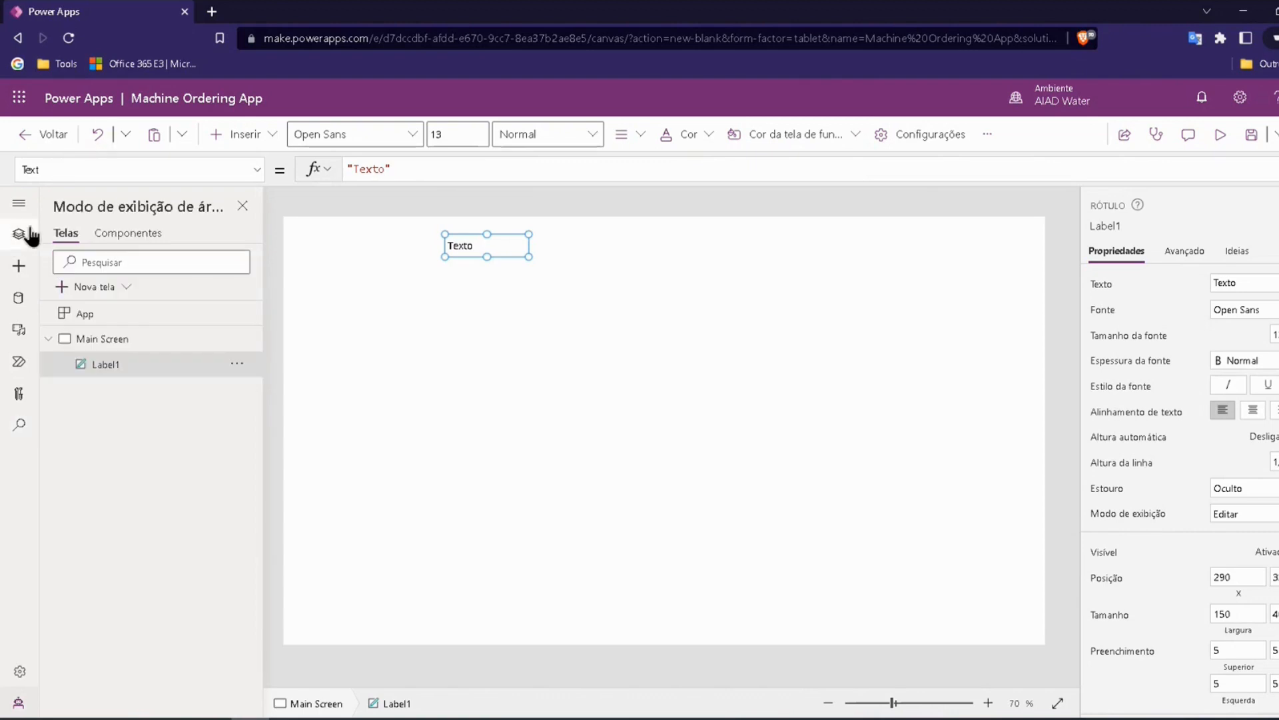
Step: Move the text label to the upper-left corner of Main Screen and enlarge it to about 188 wide
drag(466, 255, 473, 325)
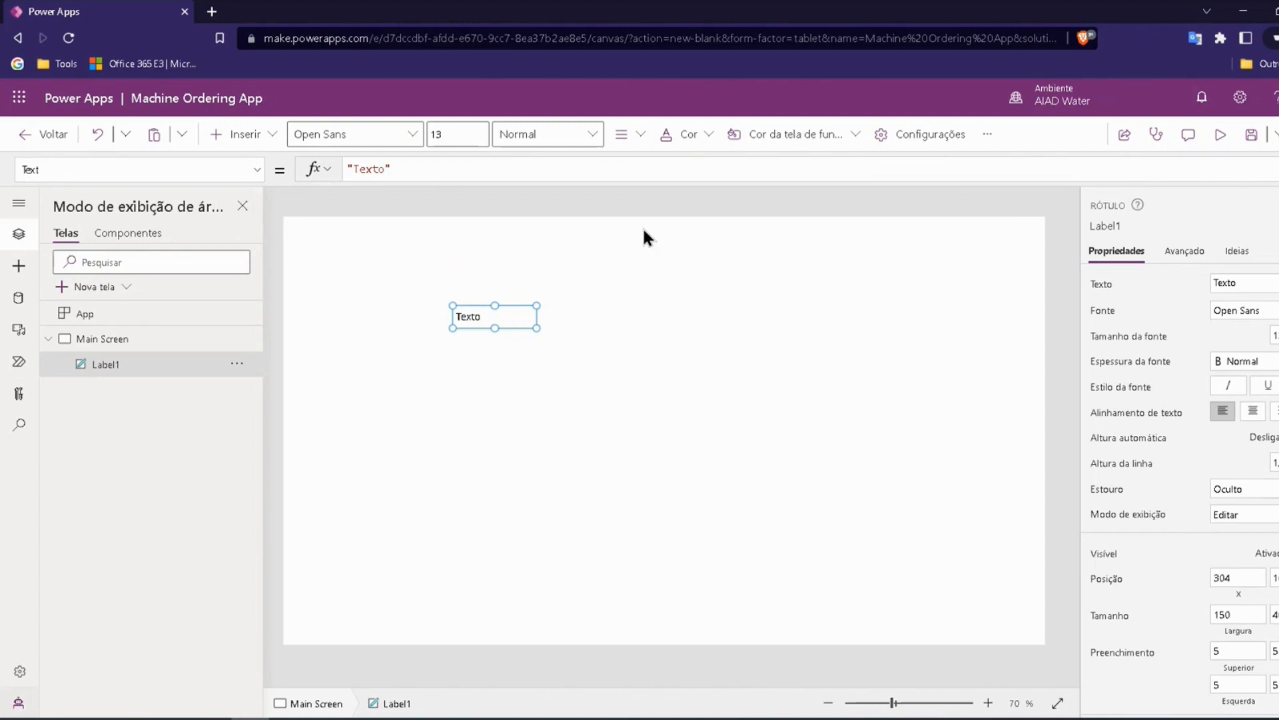
drag(473, 320, 388, 250)
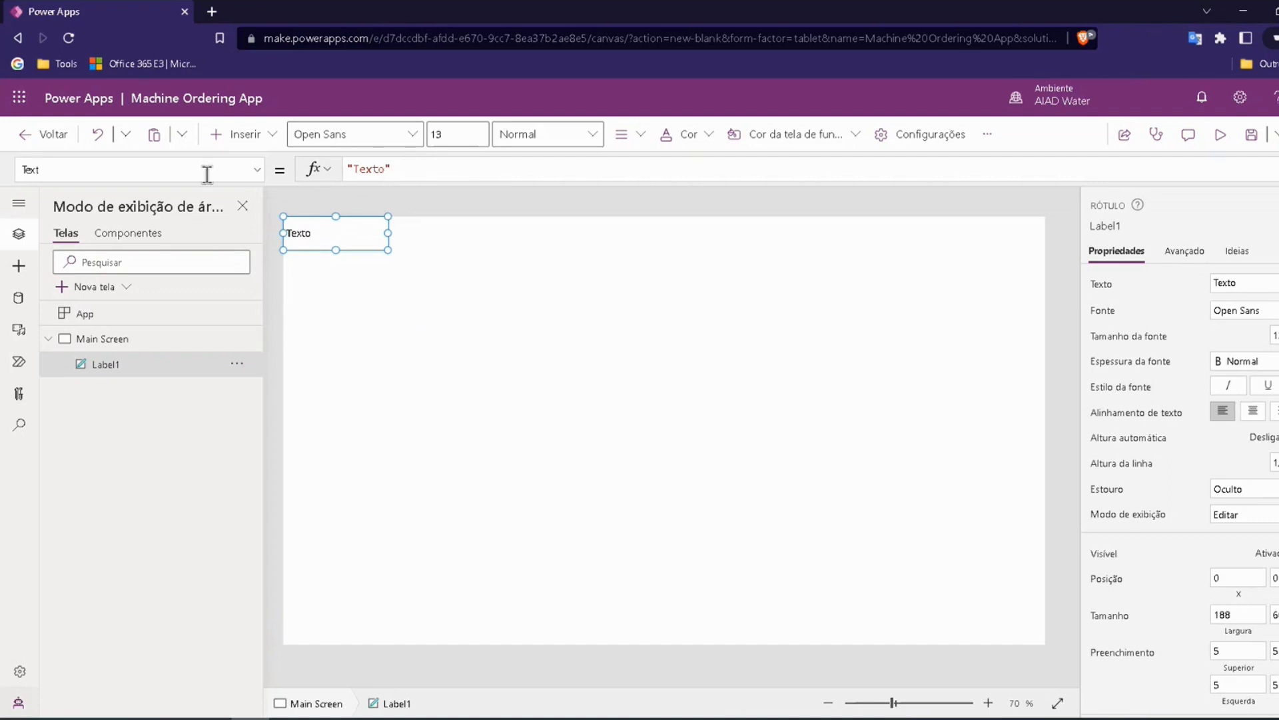
click(381, 168)
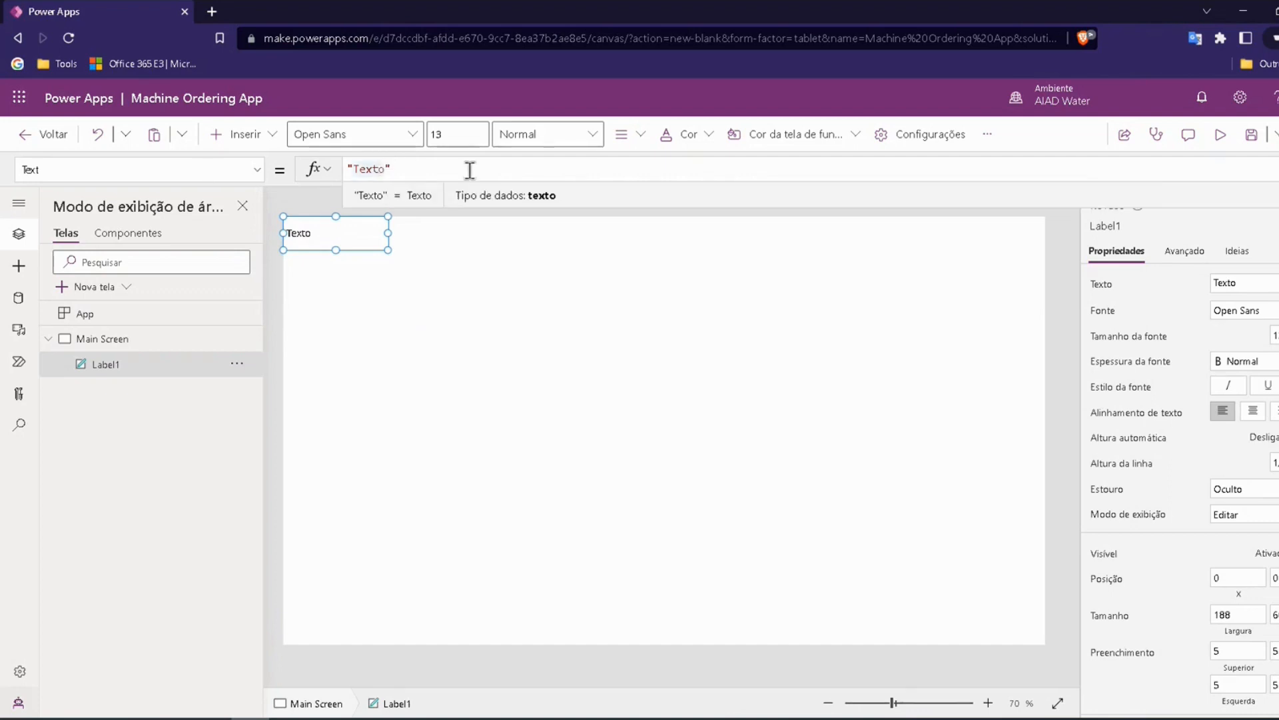
click(421, 308)
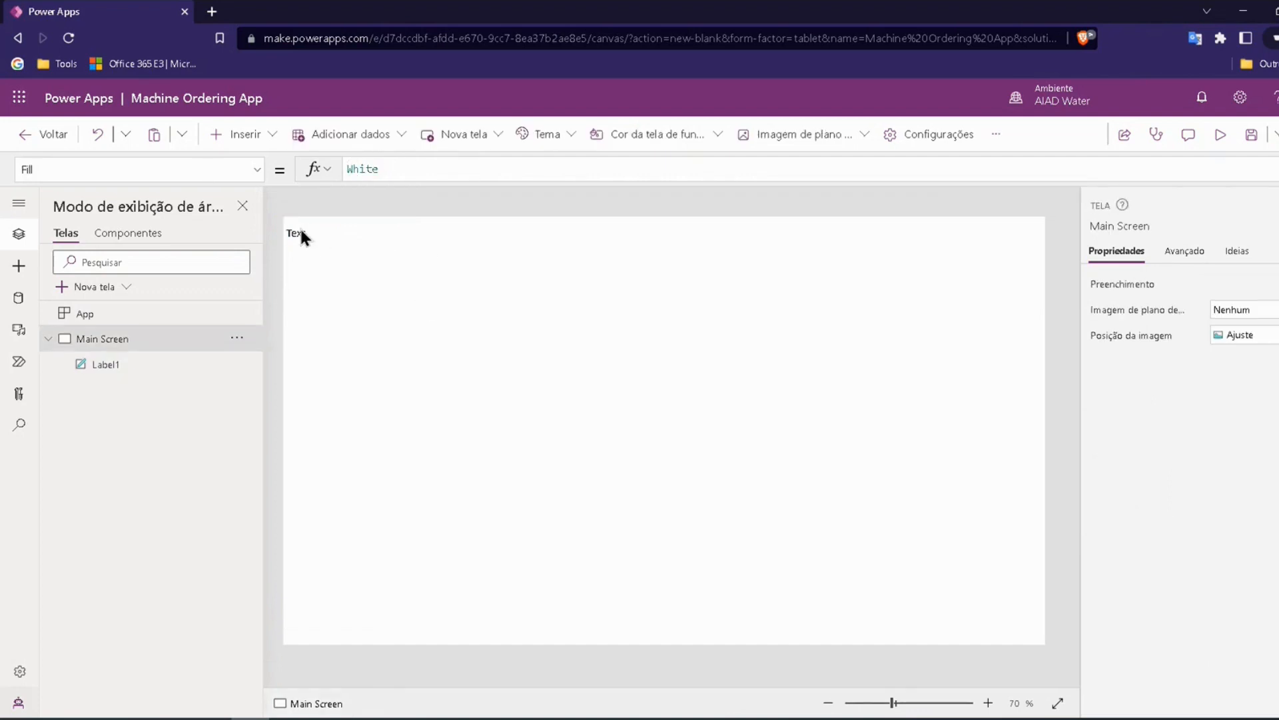
Step: Move the label away from the corner to about X 176 and edit its text directly on the canvas to read Texto
drag(301, 236, 402, 296)
double_click(405, 302)
click(423, 304)
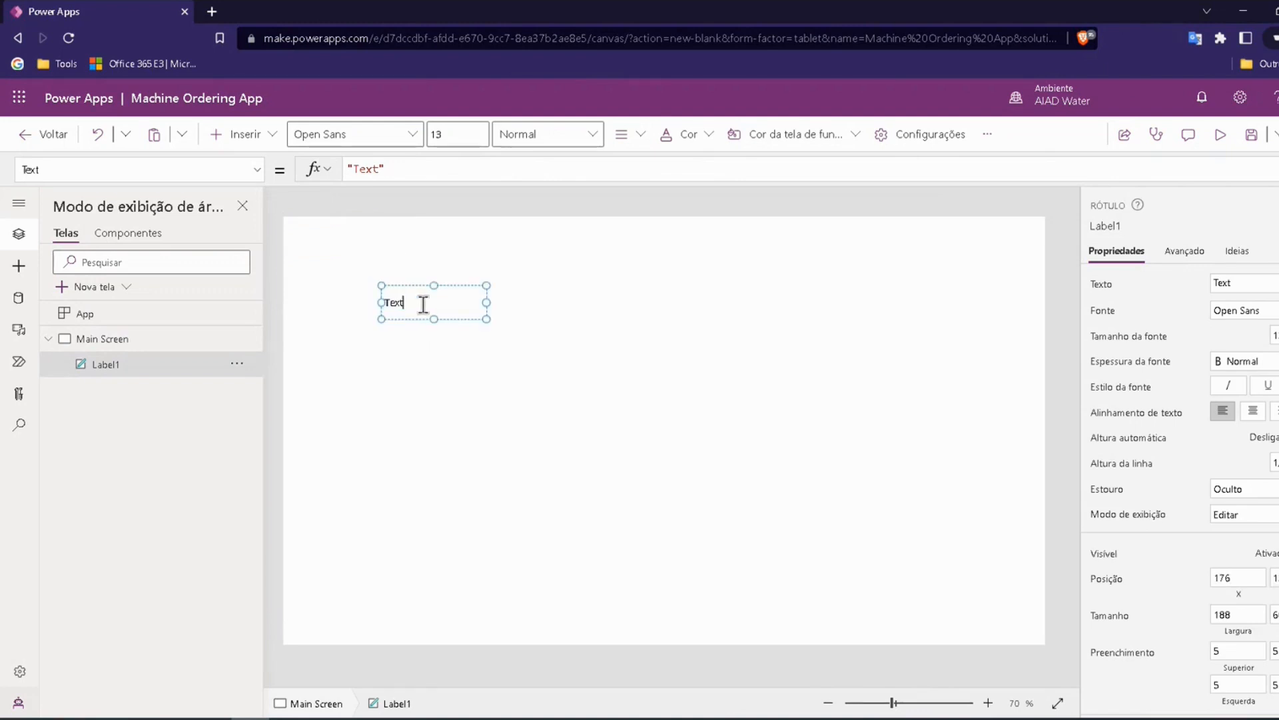
click(380, 376)
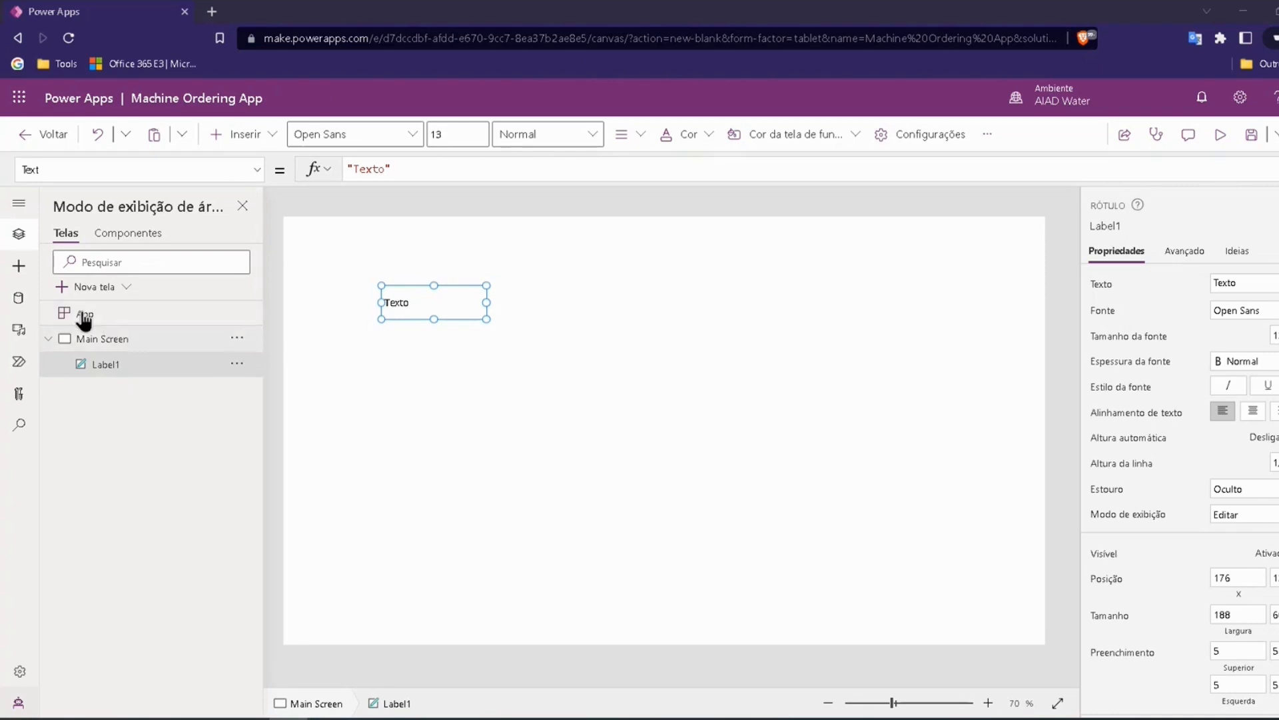
Step: Rename the label control as Header Label
double_click(107, 365)
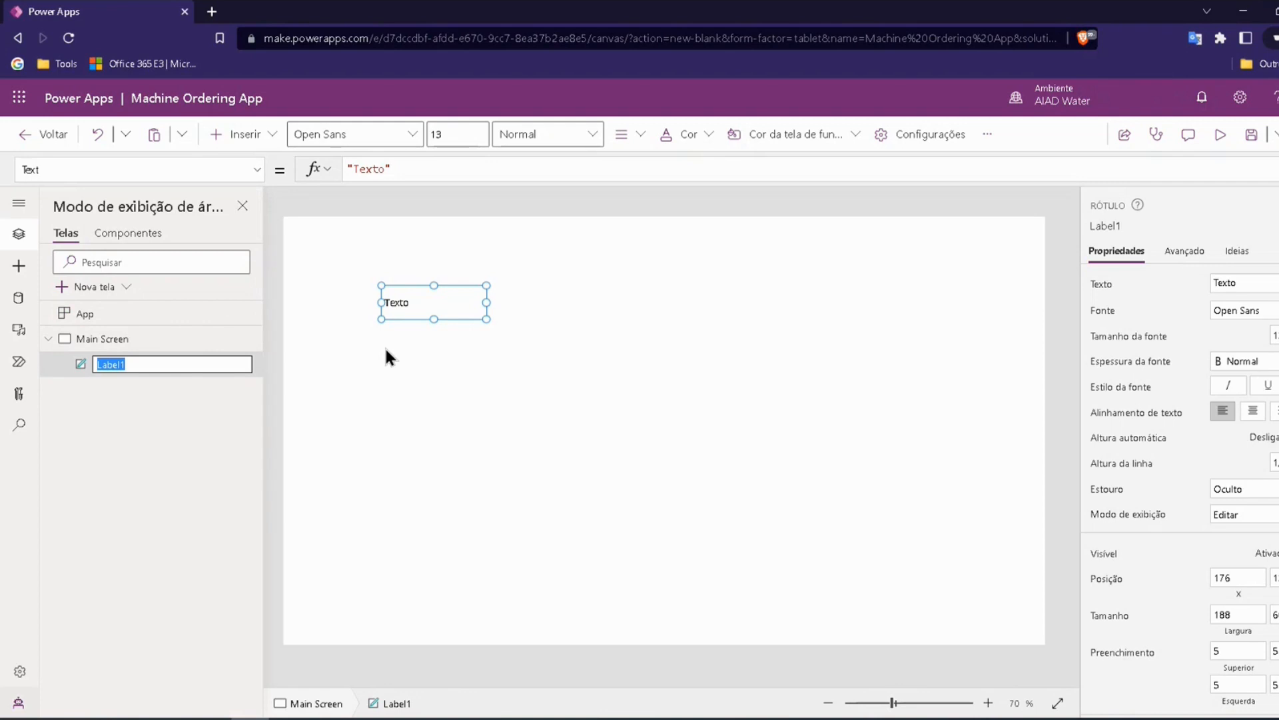
key(BackSpace)
click(175, 405)
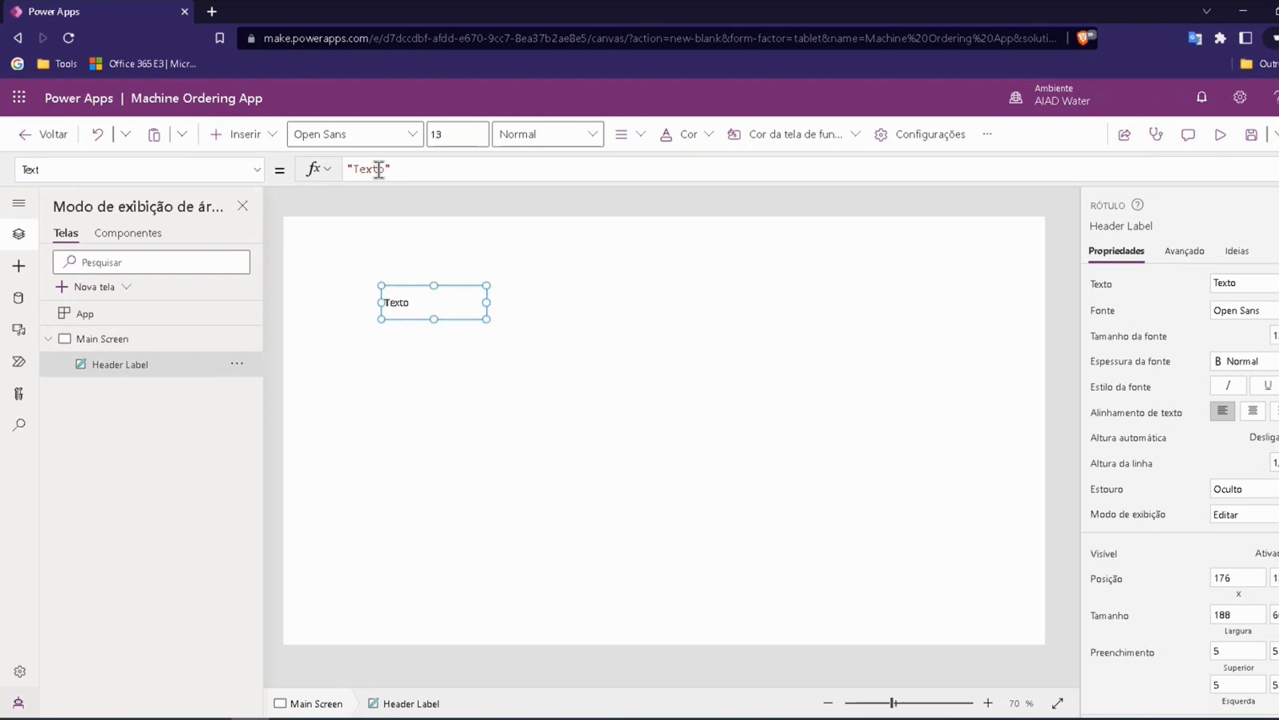
Step: Replace the Header Label's Text value with "Machine ordering"
drag(385, 169, 360, 170)
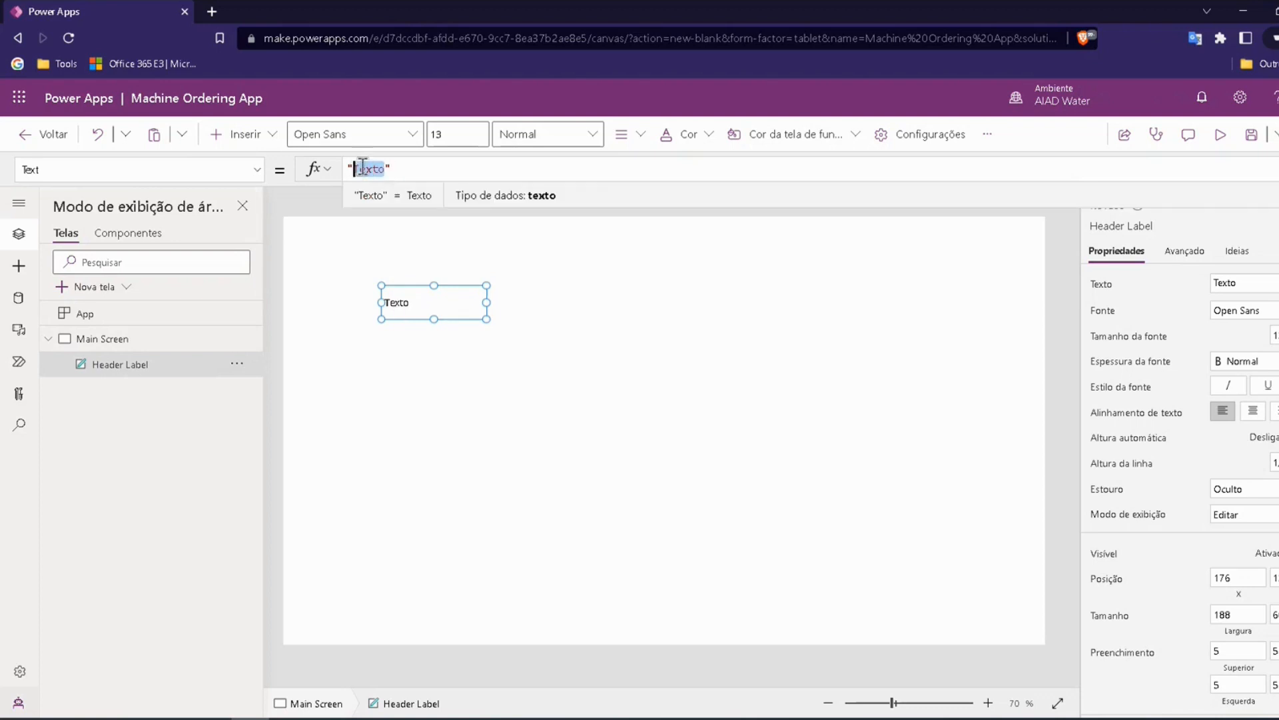
key(BackSpace)
text(M)
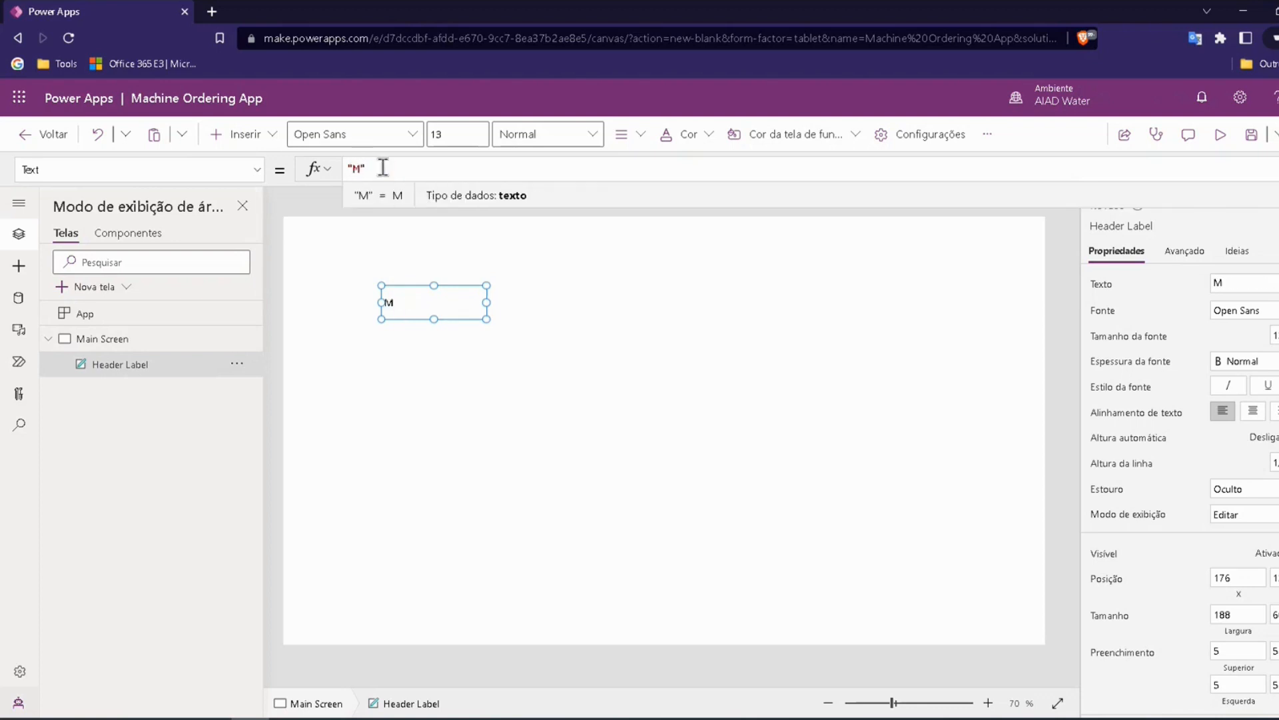
text(achine)
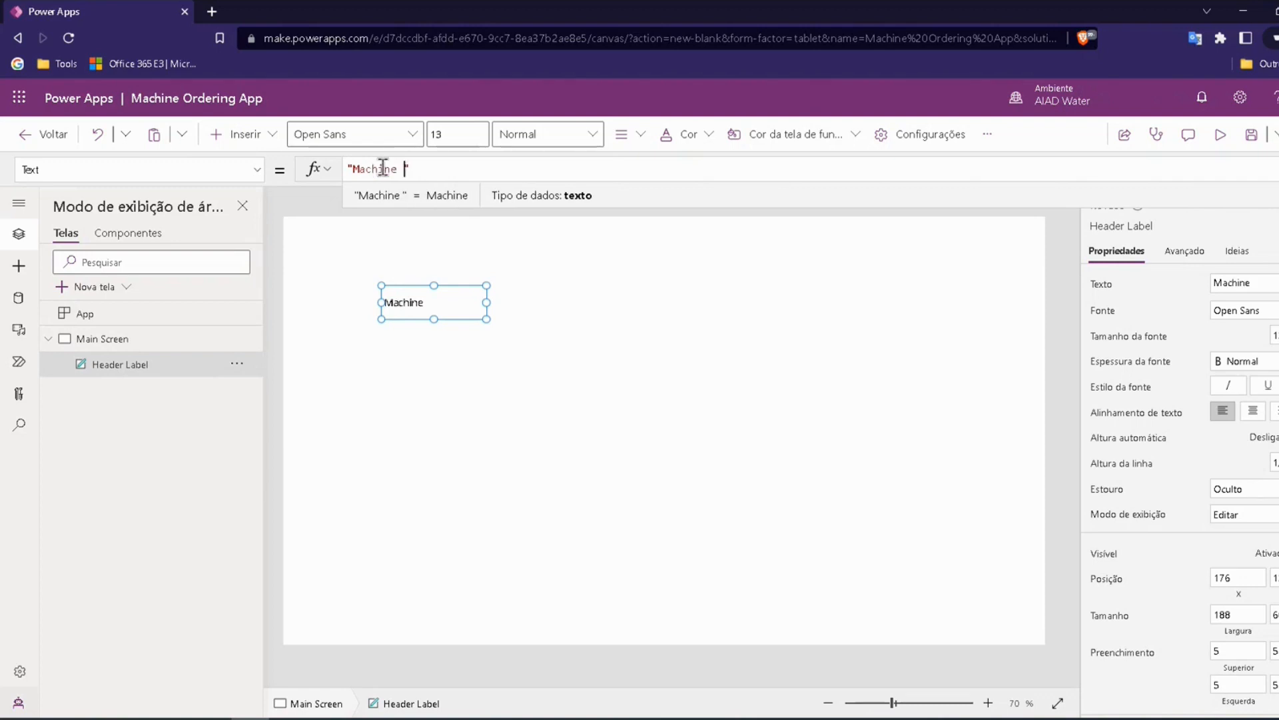
text( order)
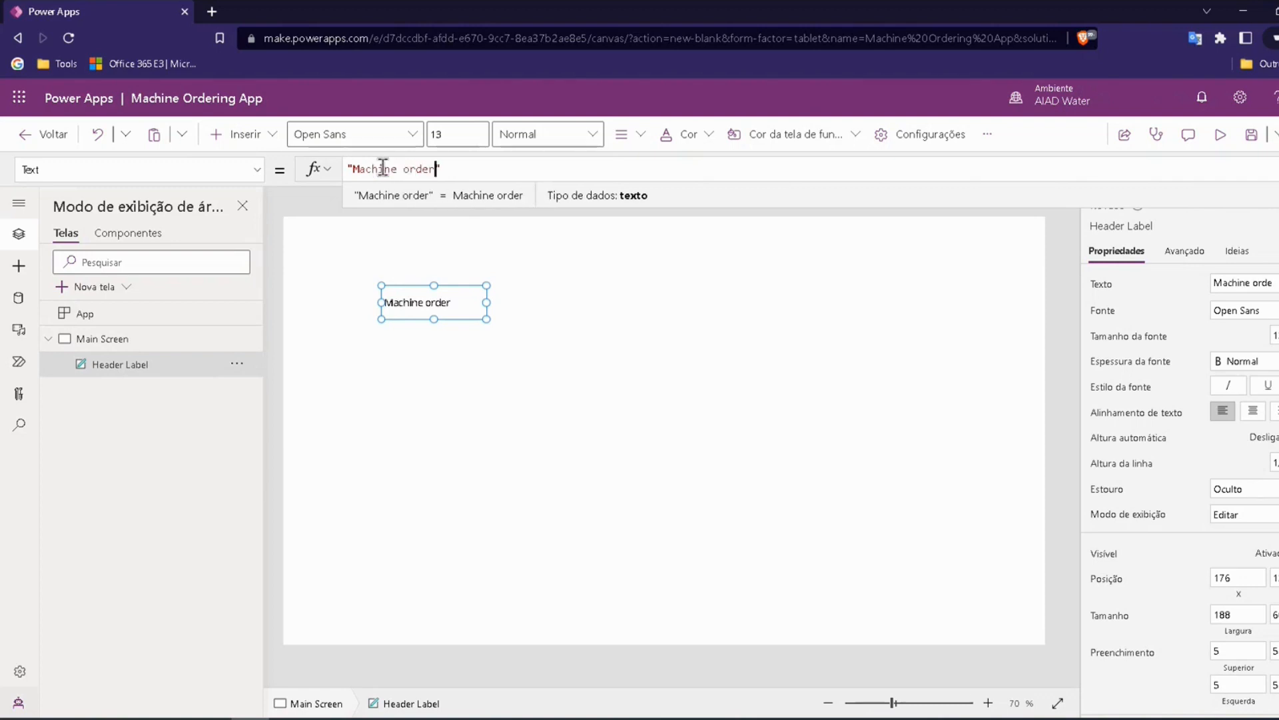
text(ing)
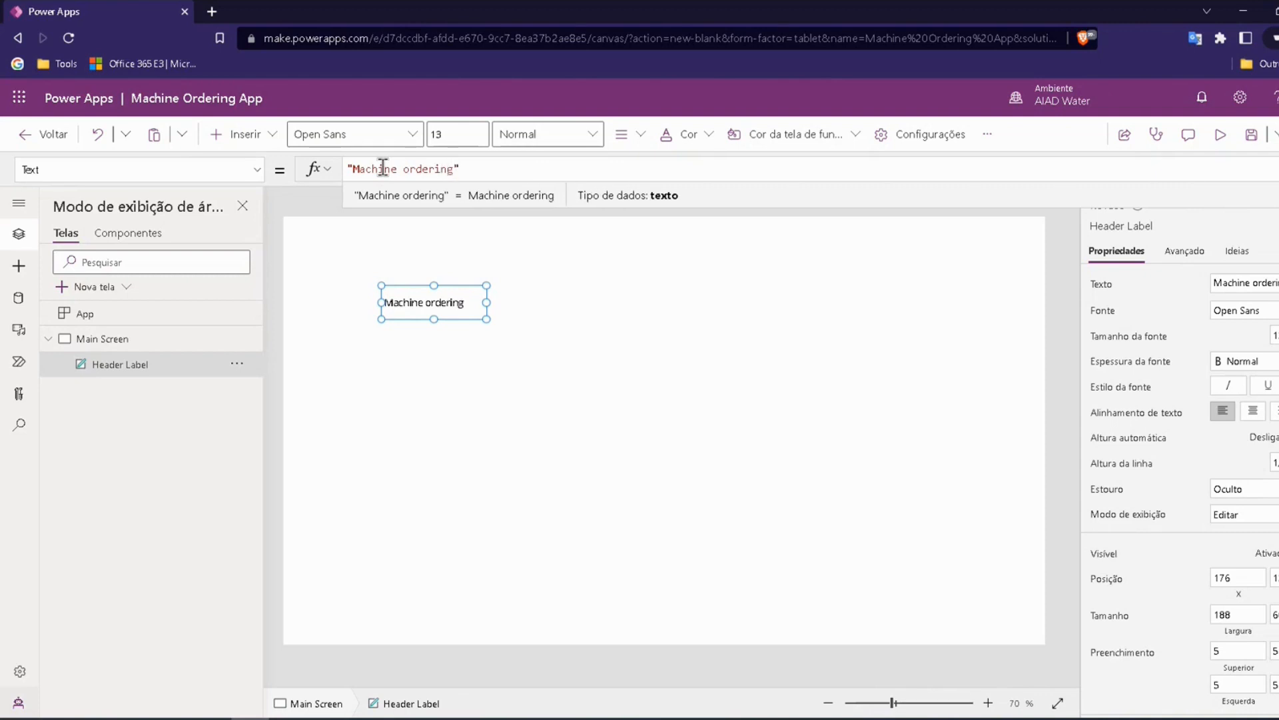
Step: Open the Header Label's Width property for editing and move the label into the upper-left corner of Main Screen at X 0
drag(433, 295, 414, 259)
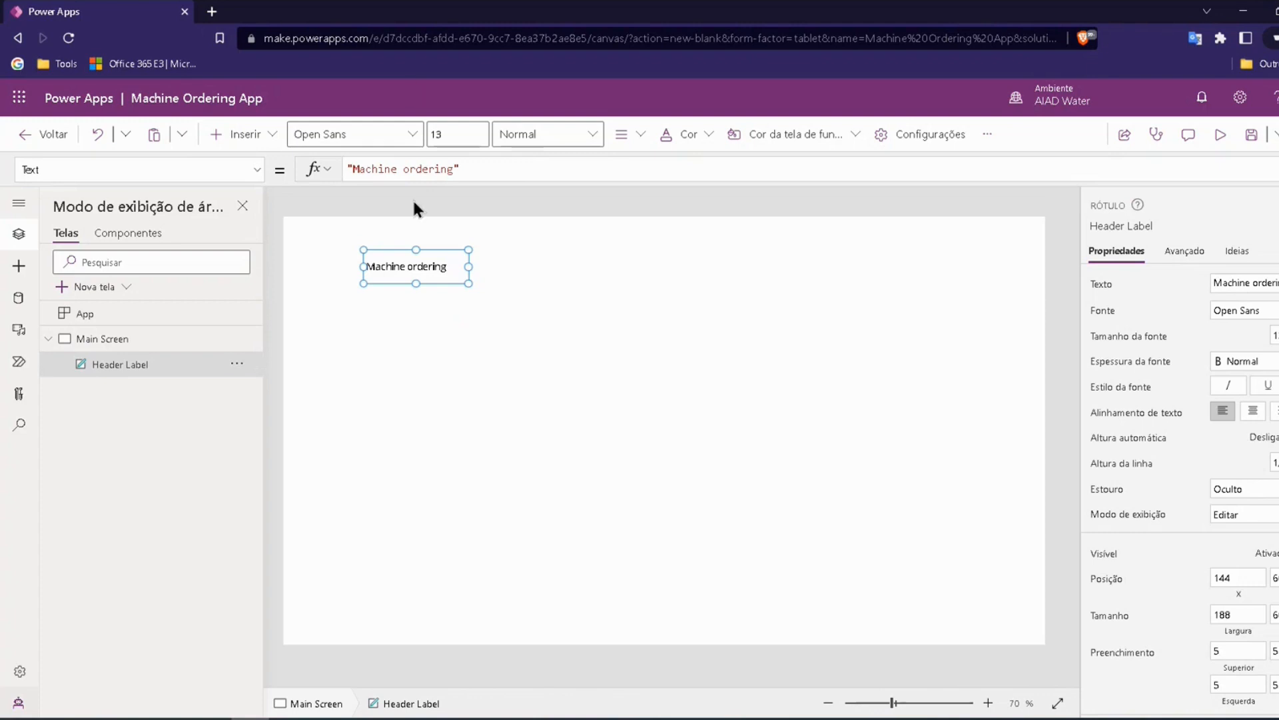
drag(388, 260, 377, 258)
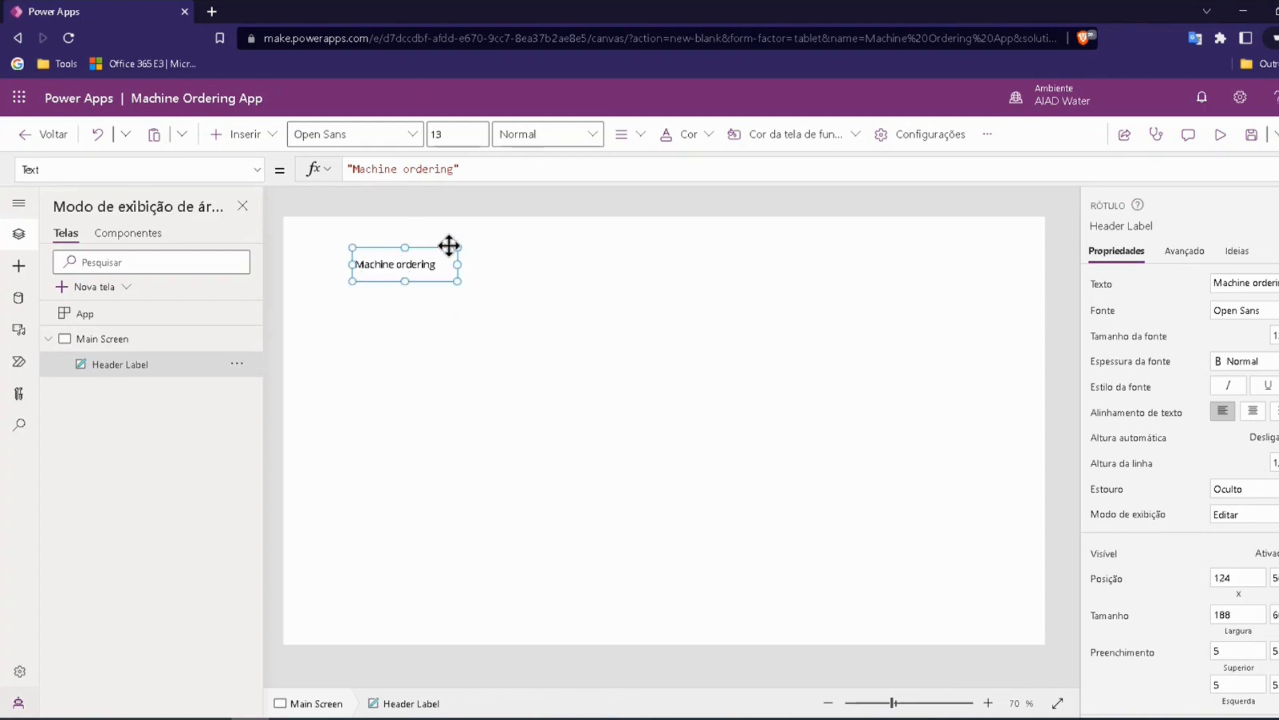
click(257, 170)
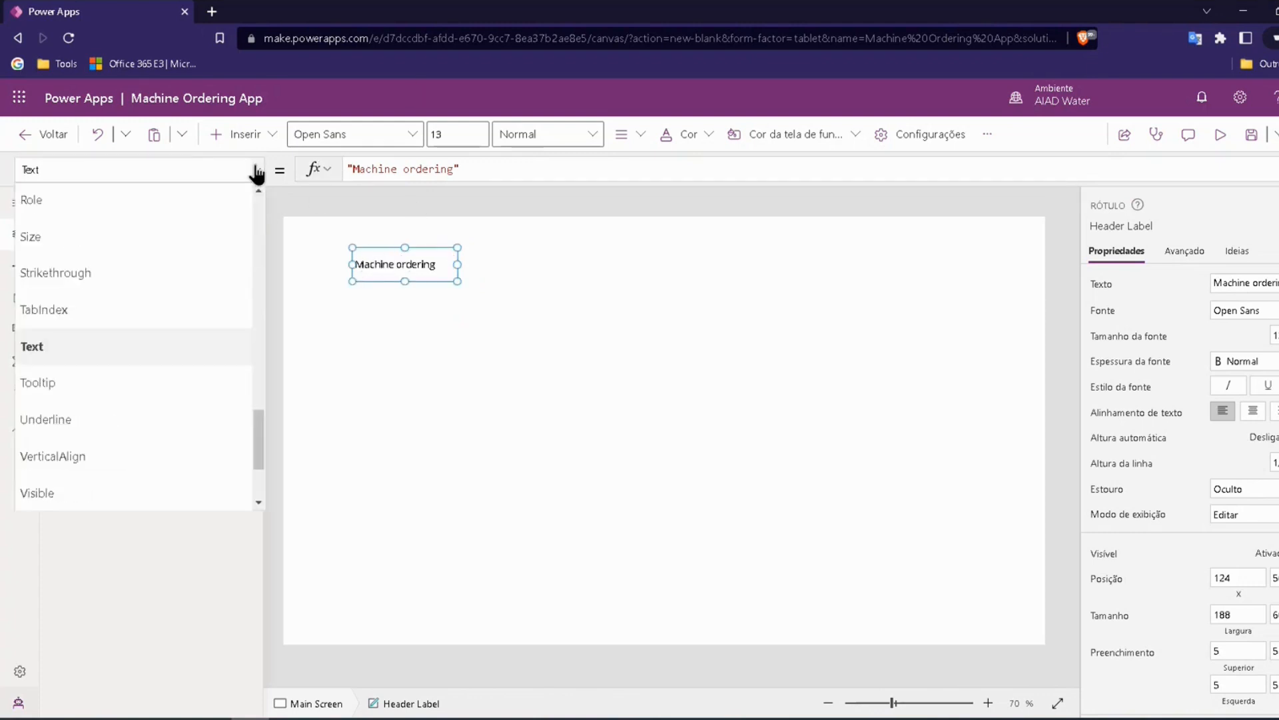
scroll(207, 302, down, 2)
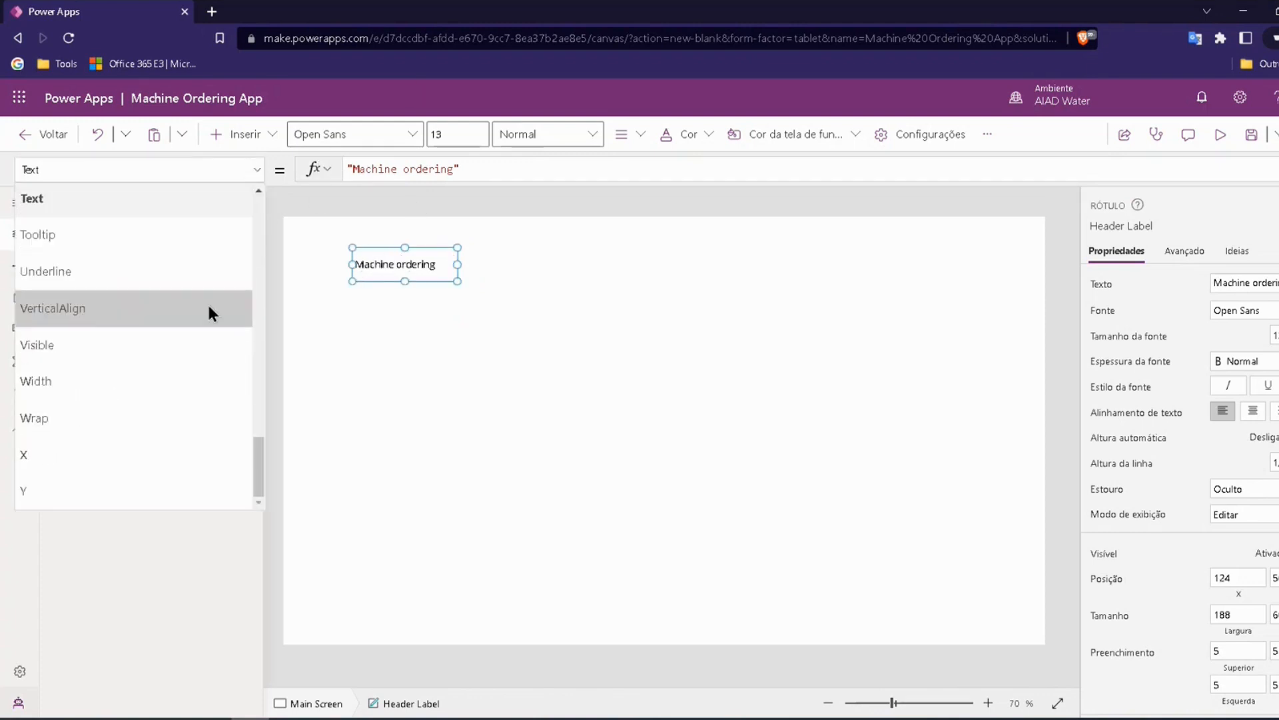
click(48, 377)
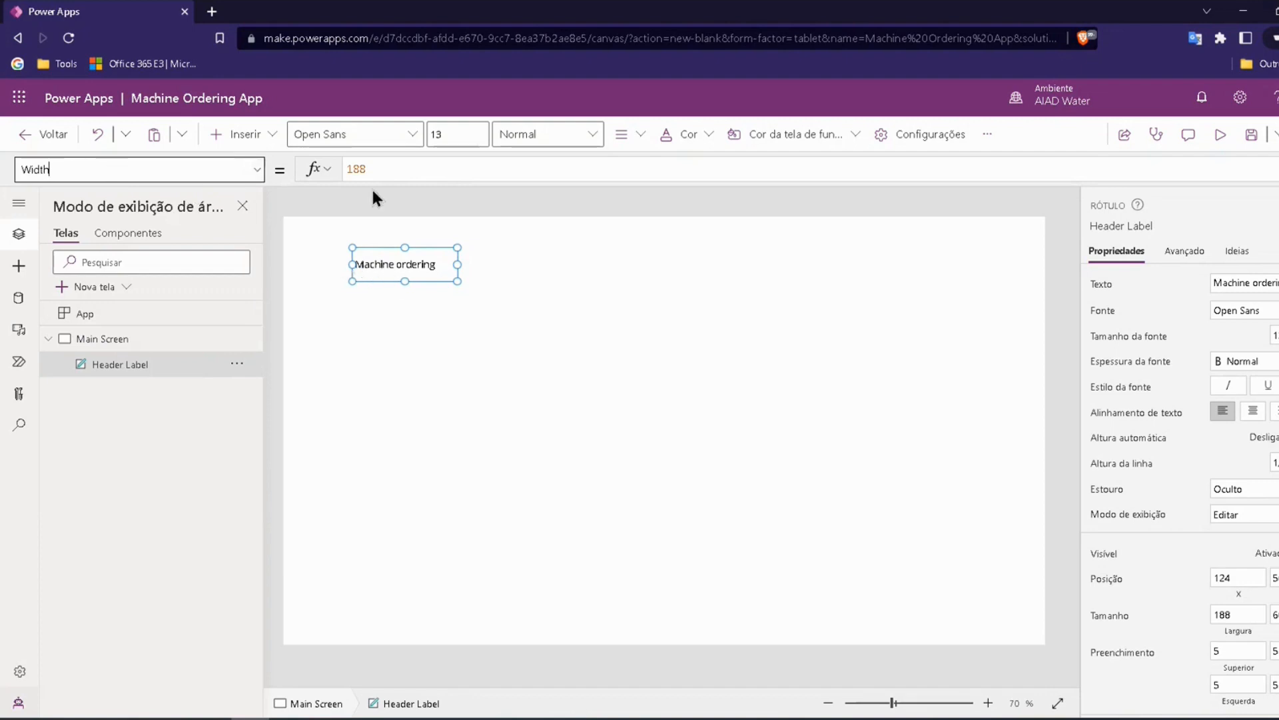
click(365, 168)
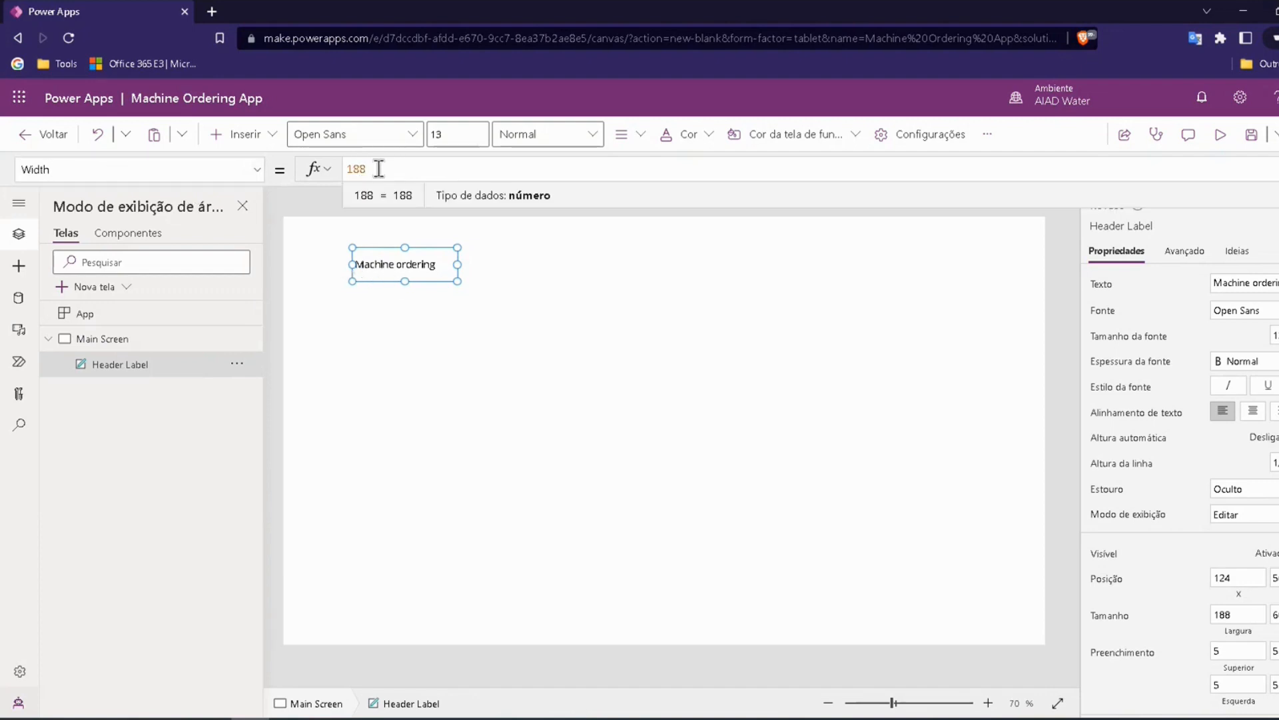
click(367, 259)
drag(367, 258, 290, 226)
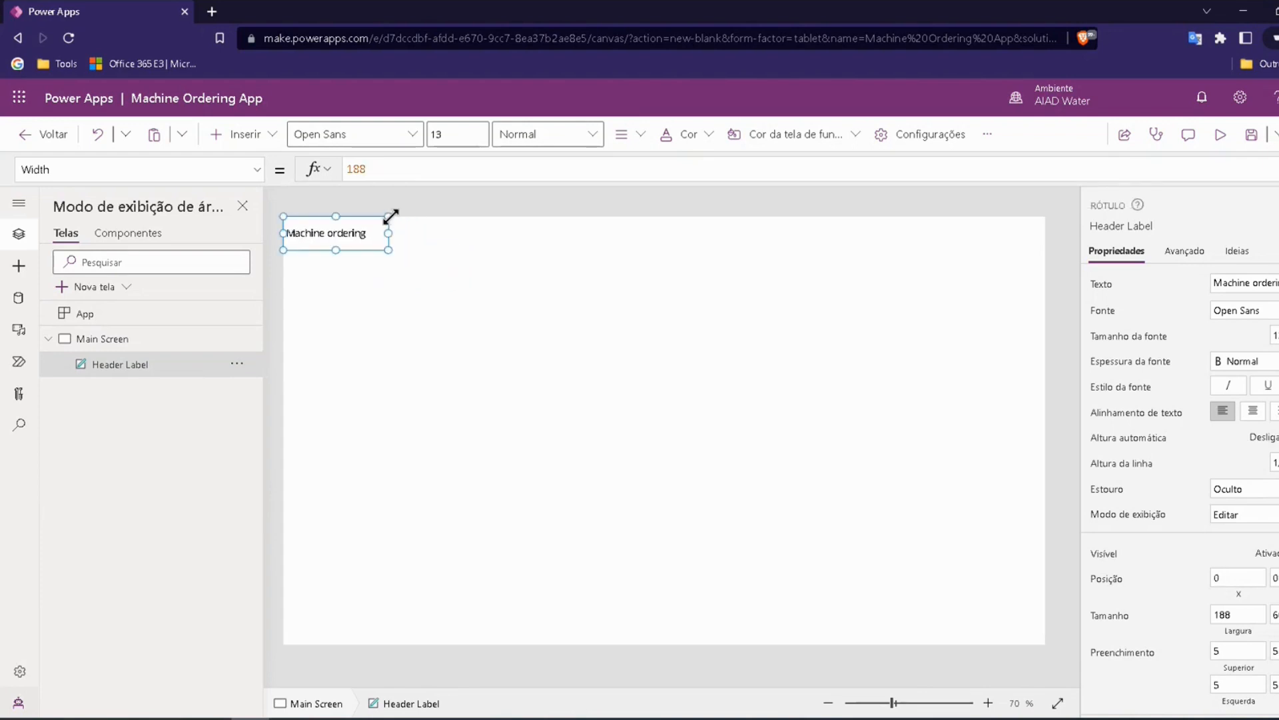
Step: Set the Header Label's Width to 1336 and stretch it to the screen's full width of 1366
double_click(359, 169)
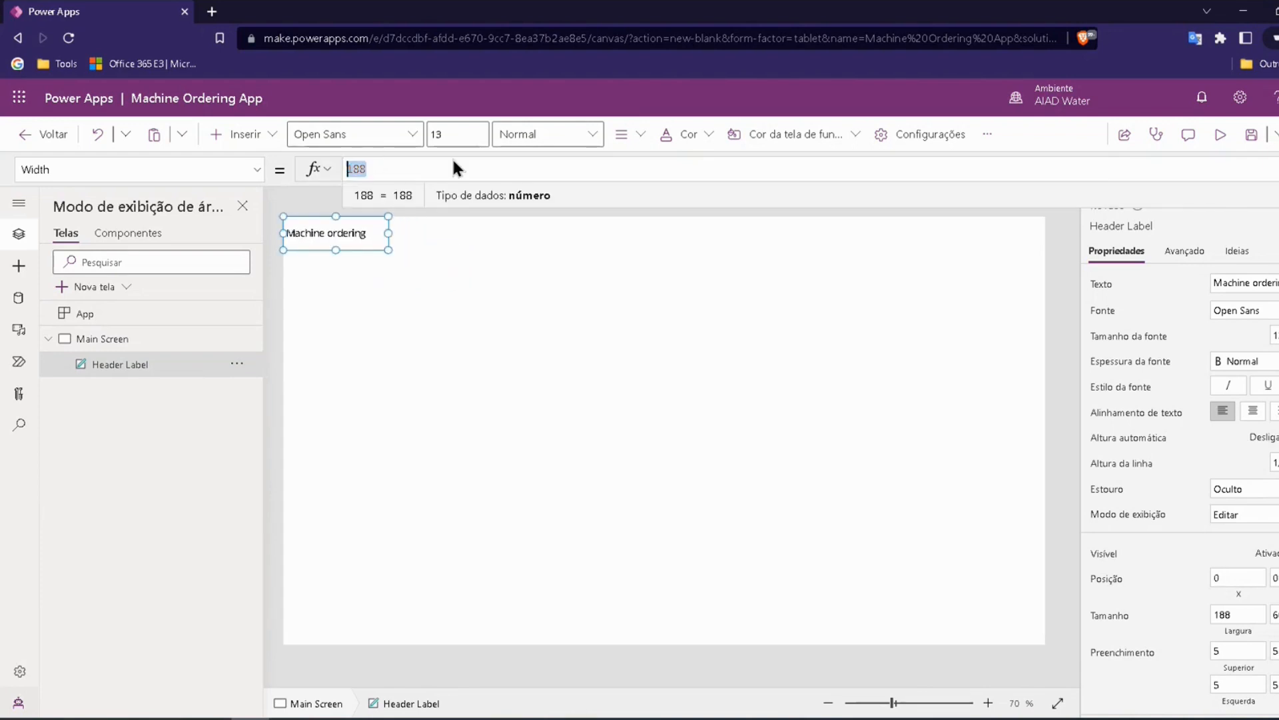
text(133)
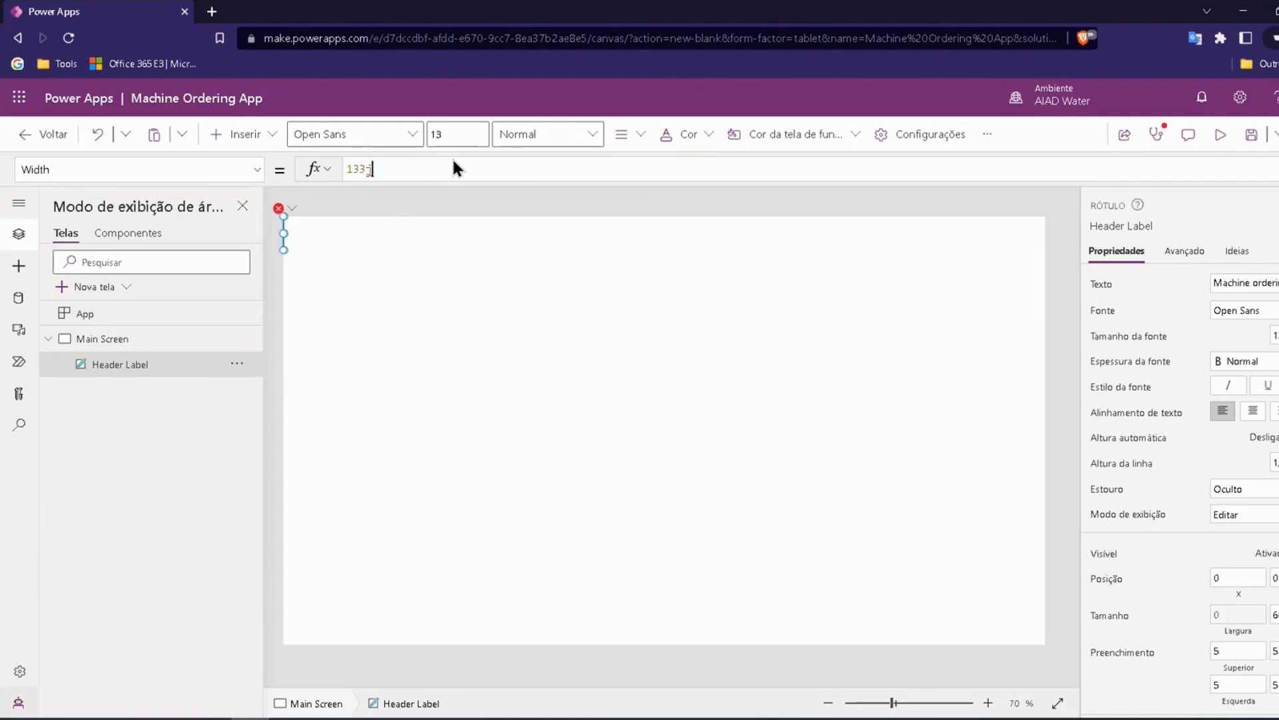
text(6)
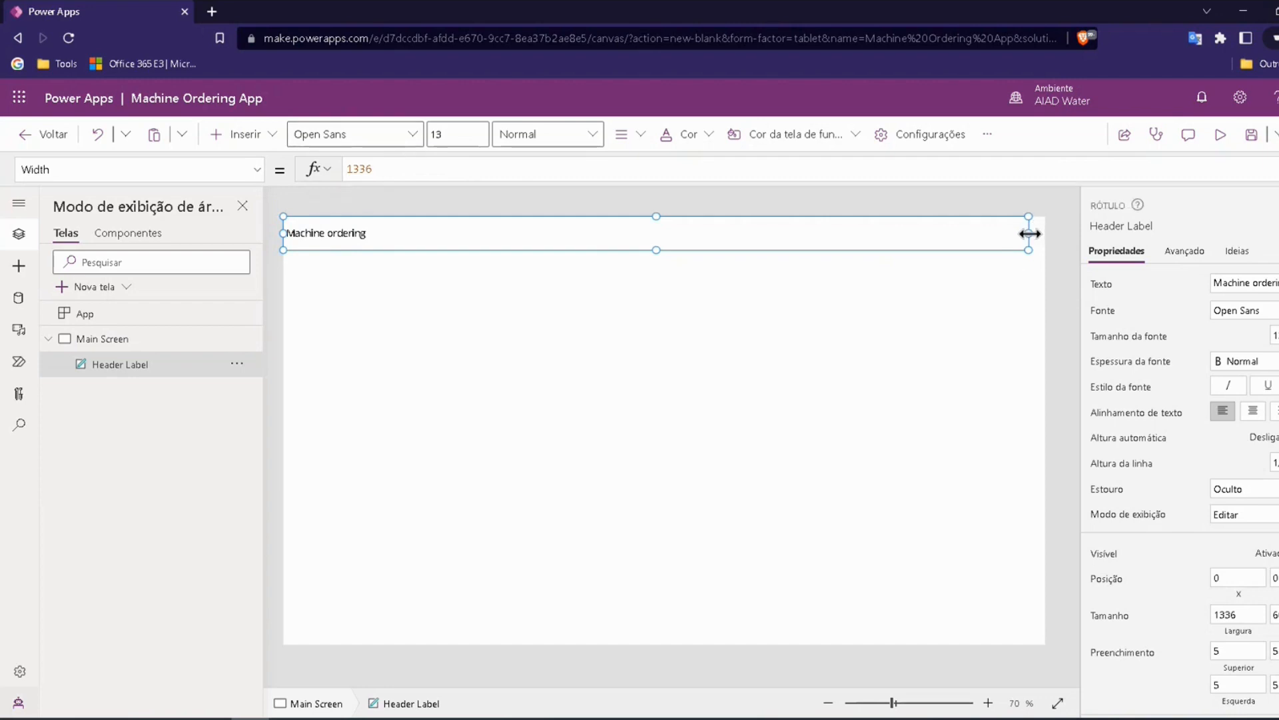
drag(1033, 233, 1047, 232)
click(358, 199)
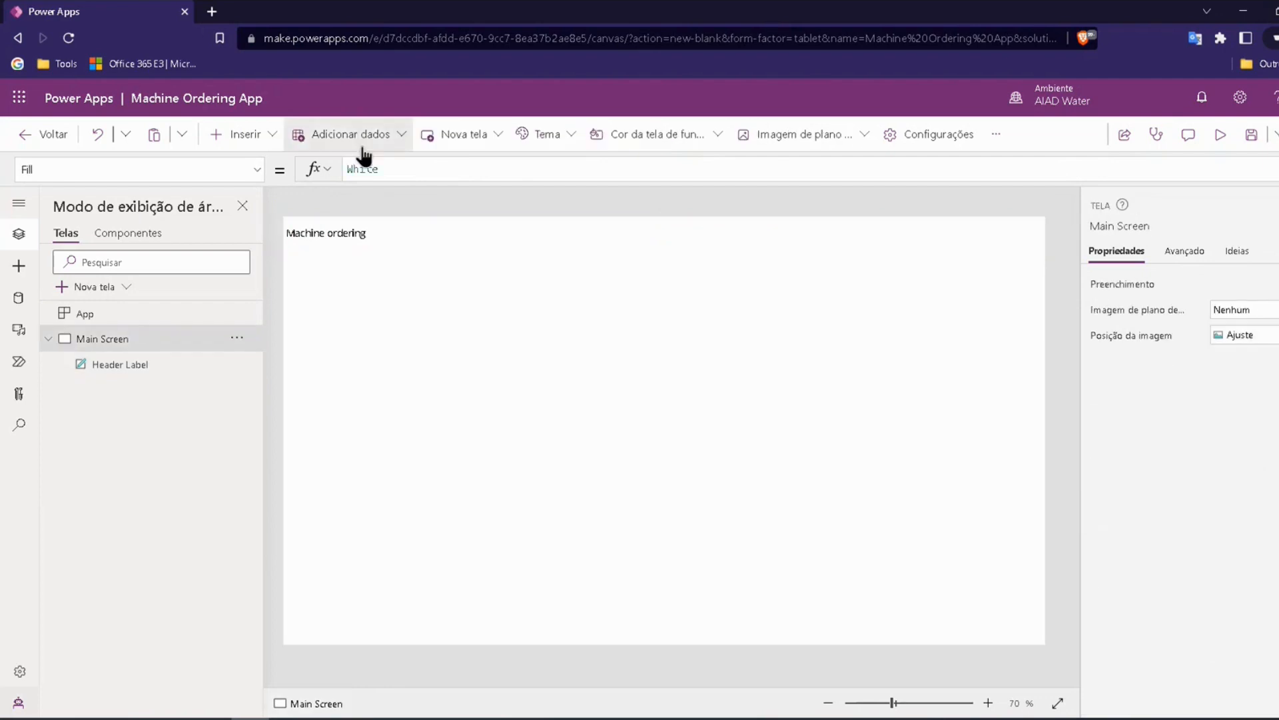
Step: Examine the text color palette available for the Header Label
click(351, 233)
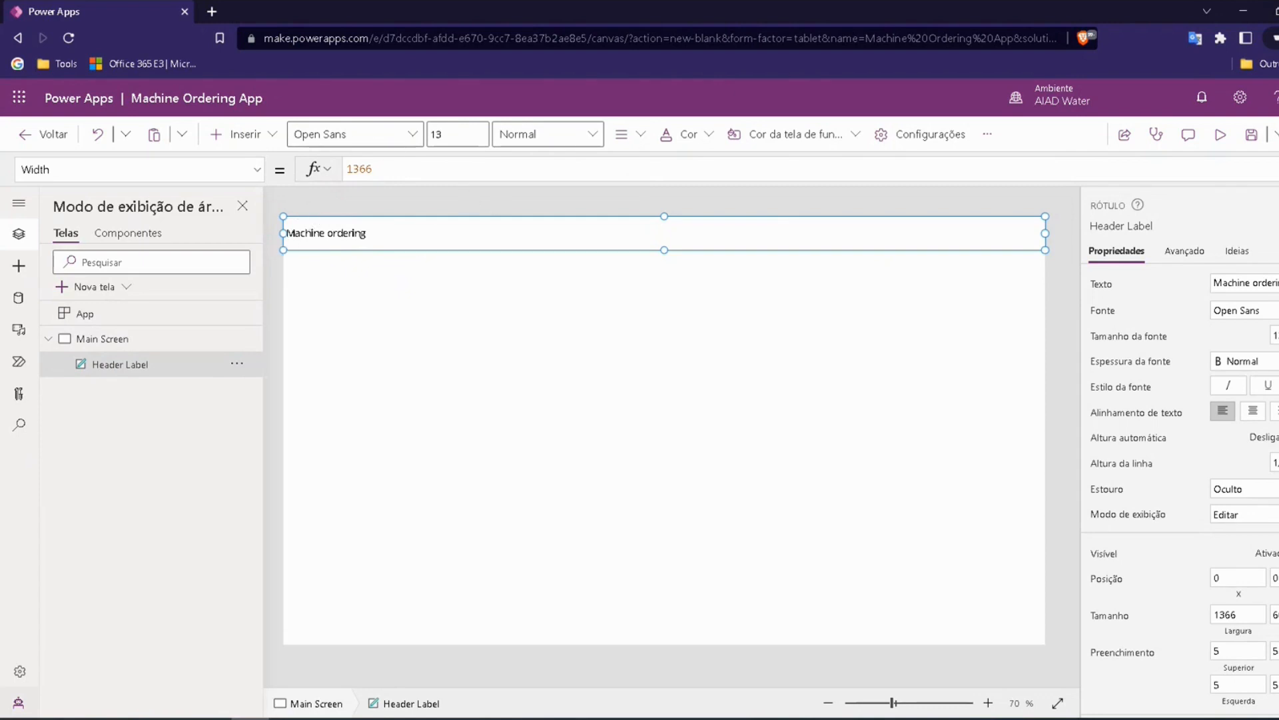
click(342, 230)
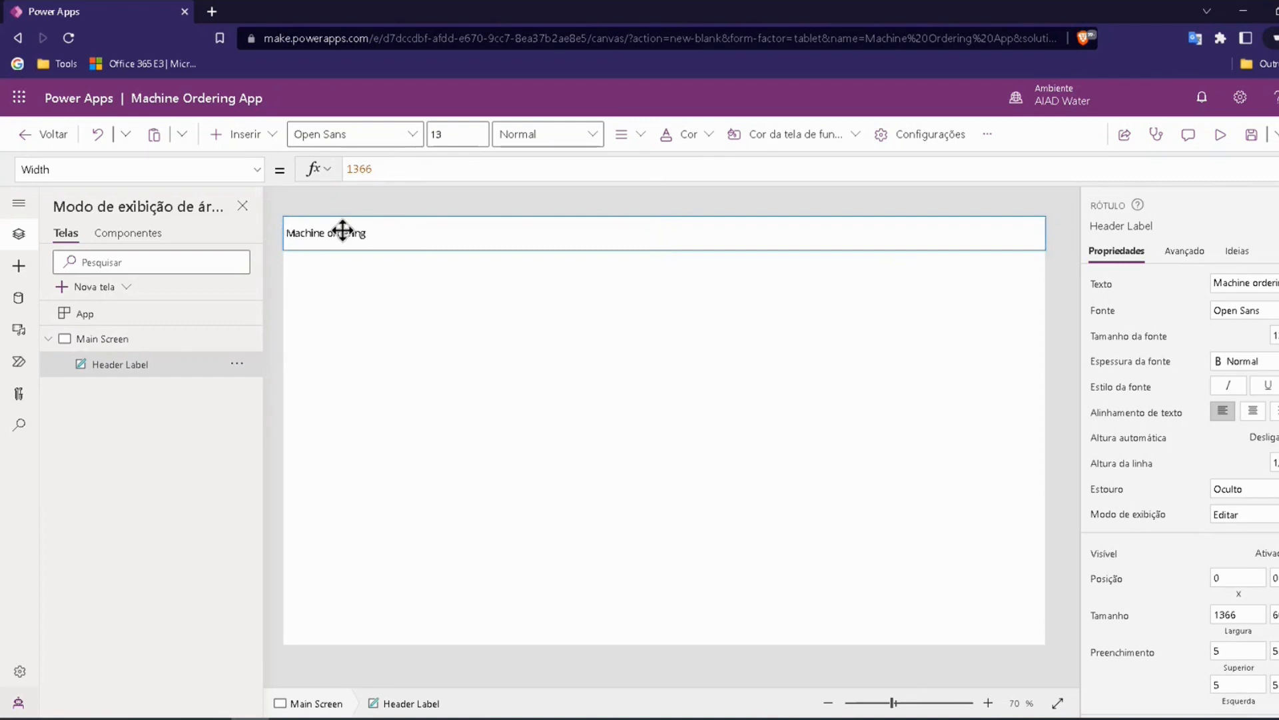
click(698, 136)
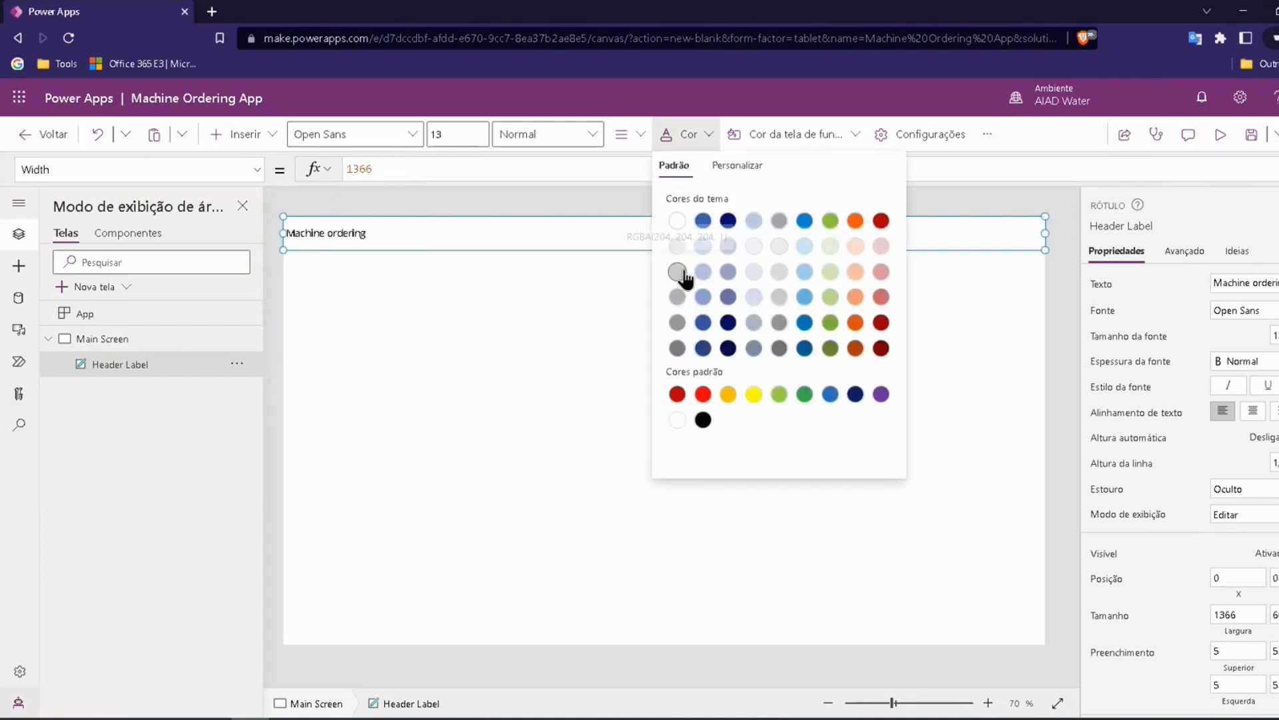
Step: Set the Header Label's Color property to Gray in place of its RGBA formula
click(256, 169)
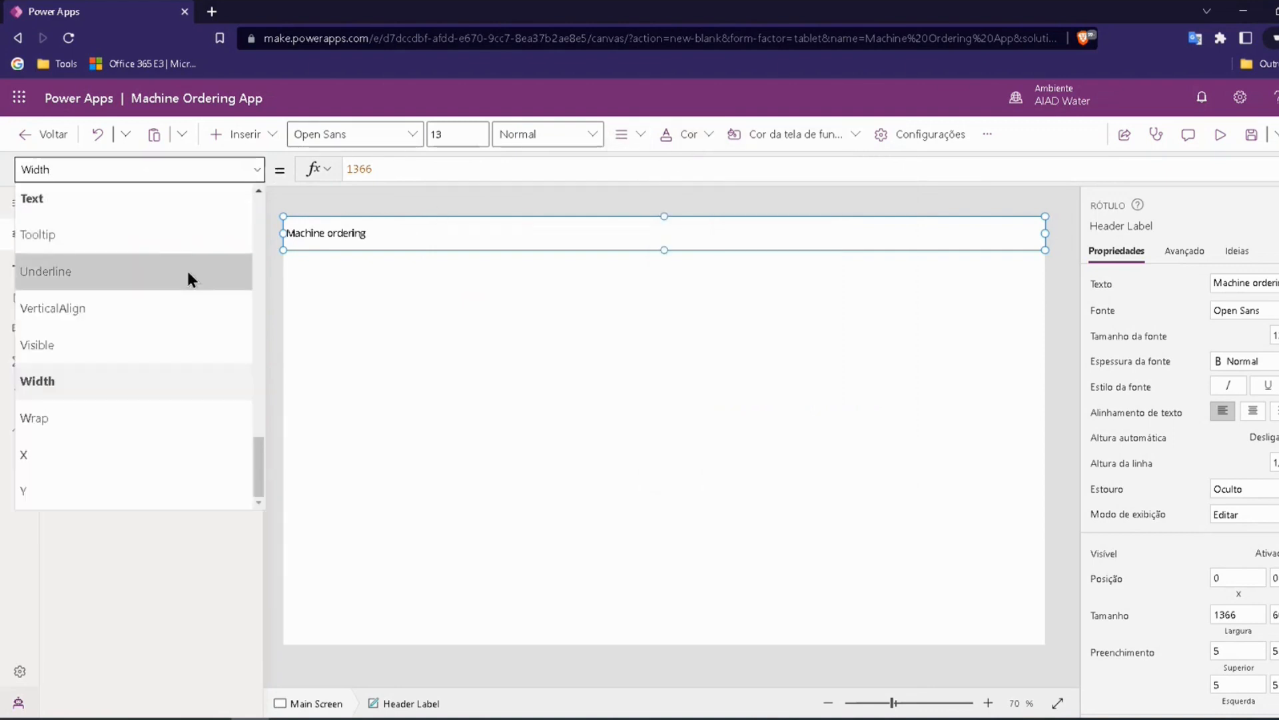
scroll(113, 313, up, 10)
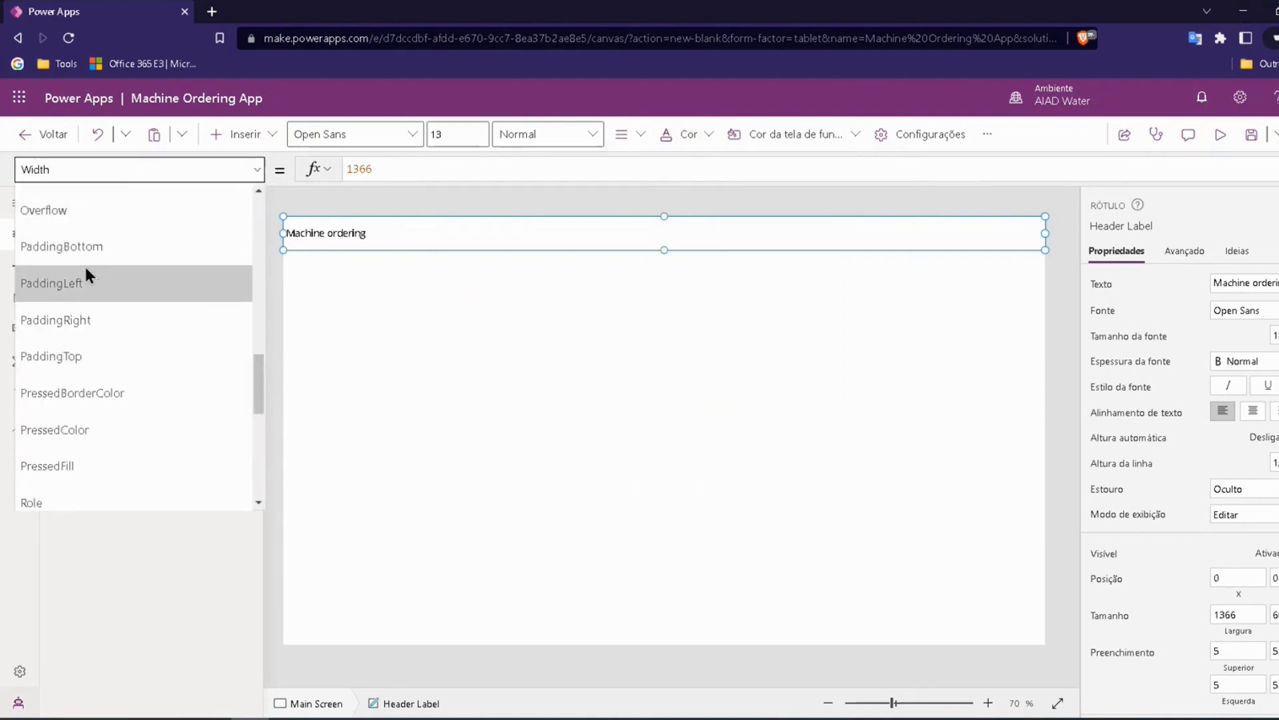
scroll(80, 222, up, 6)
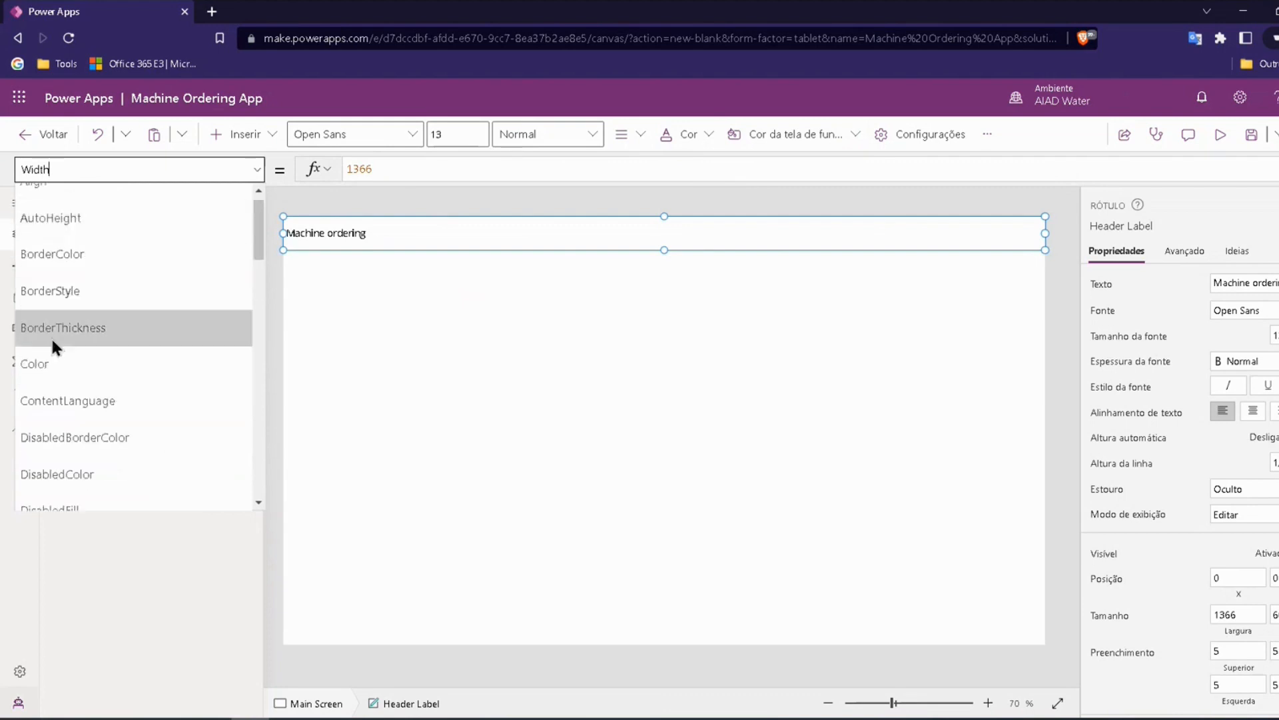
click(49, 366)
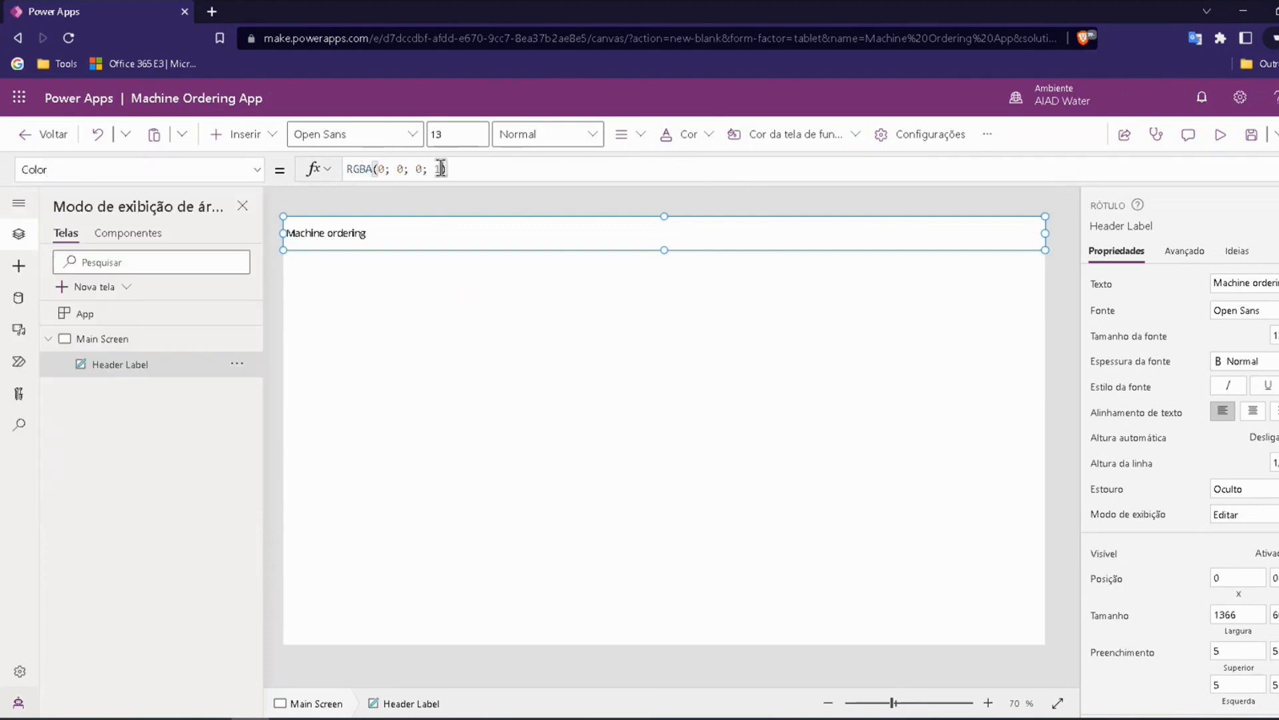
click(457, 167)
drag(454, 168, 345, 168)
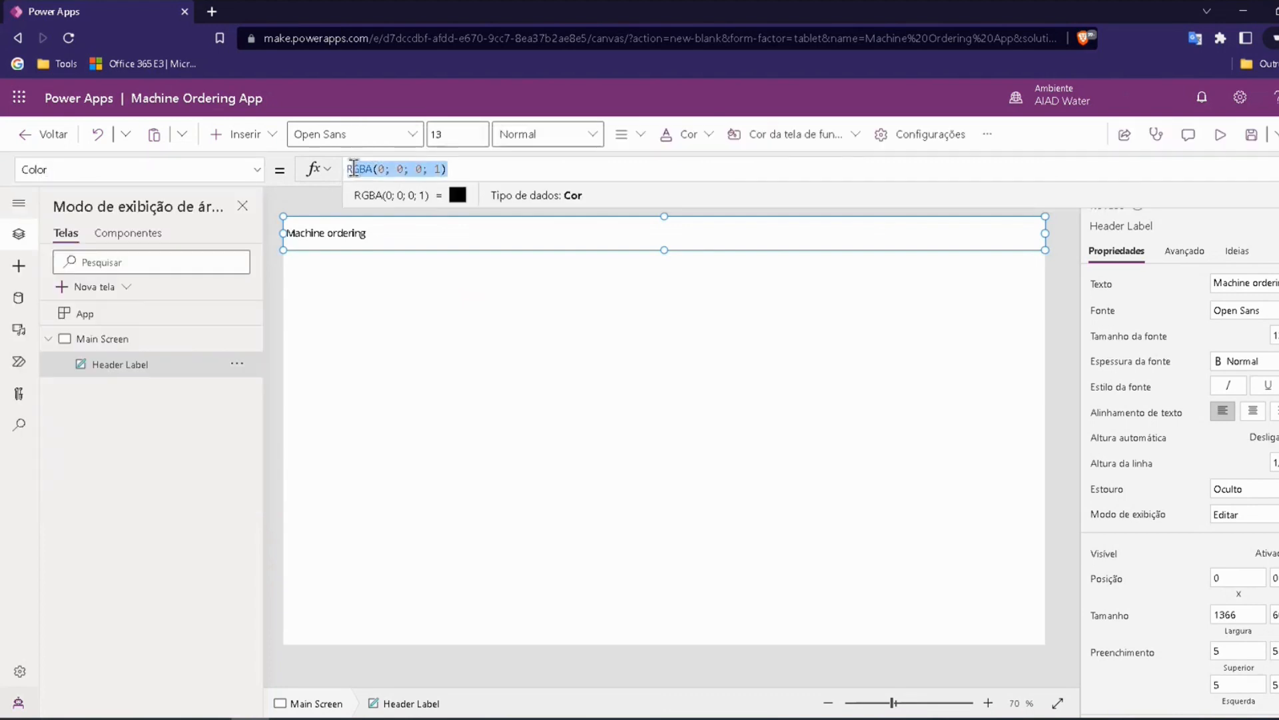
key(Right)
key(ctrl+a)
key(BackSpace)
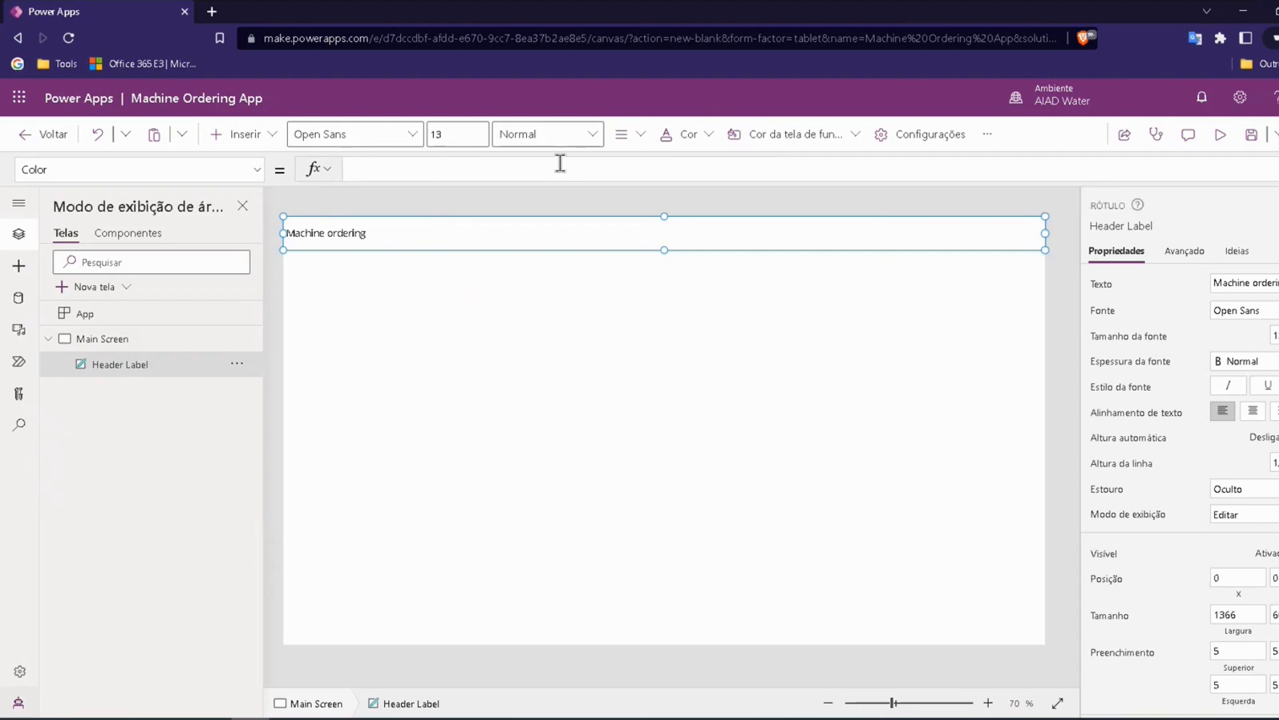
text(gra)
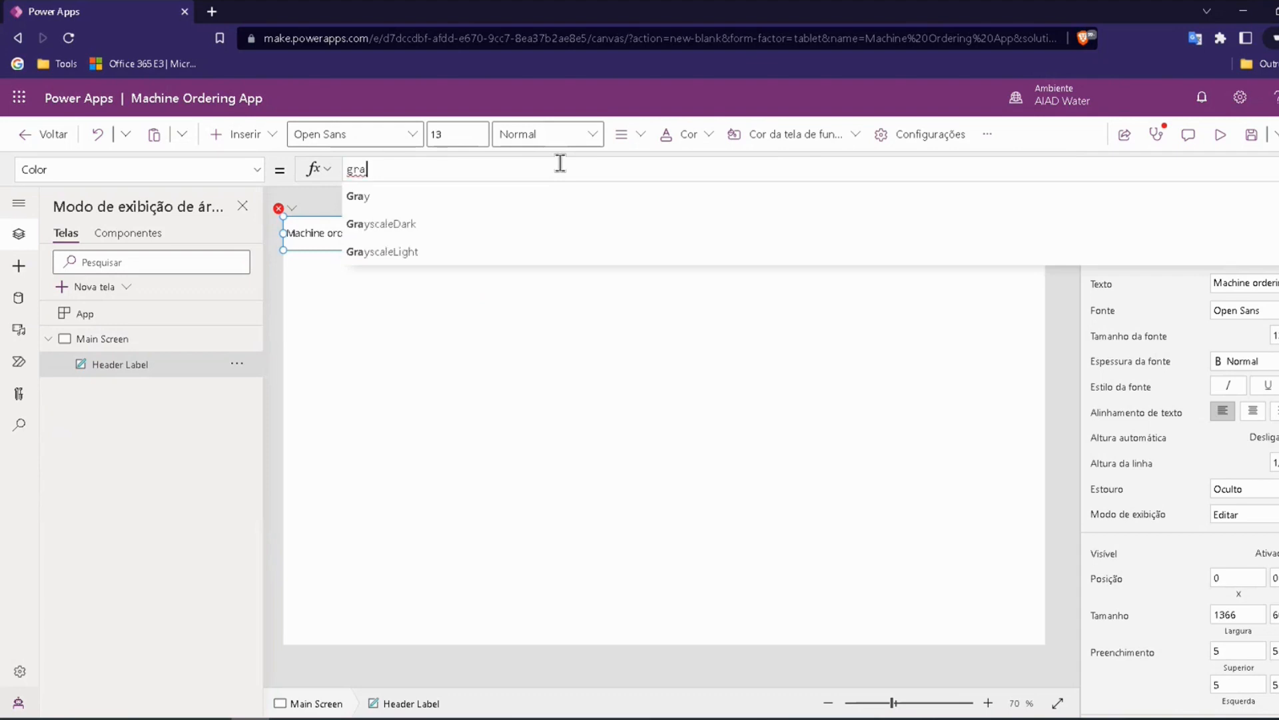
click(388, 196)
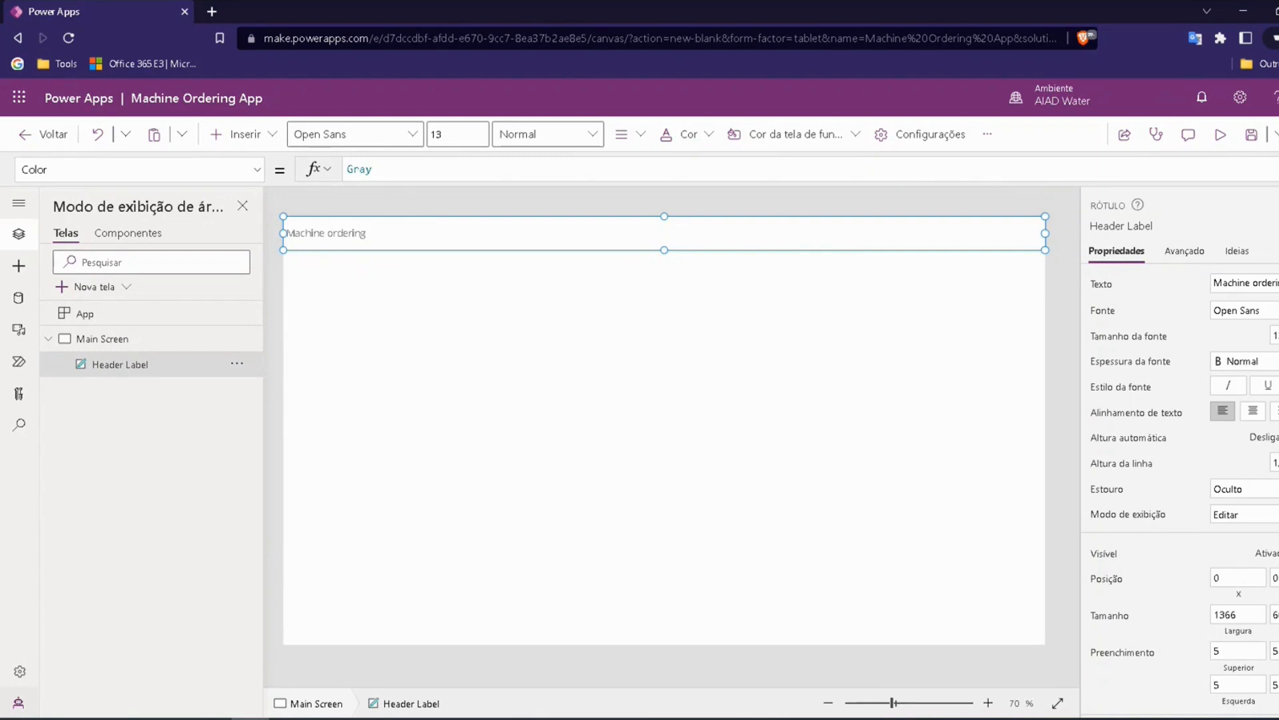
Step: Set the Header Label's Fill property to Black, leaving the label selected
click(252, 168)
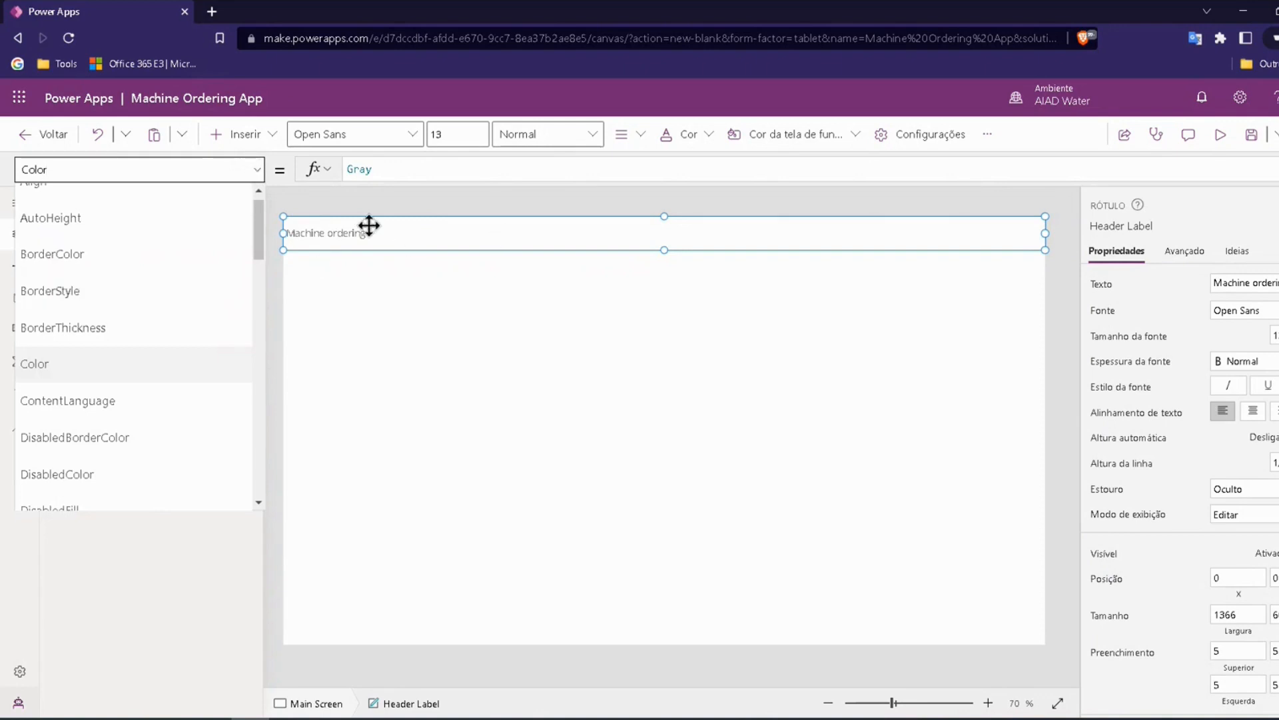
scroll(194, 240, down, 3)
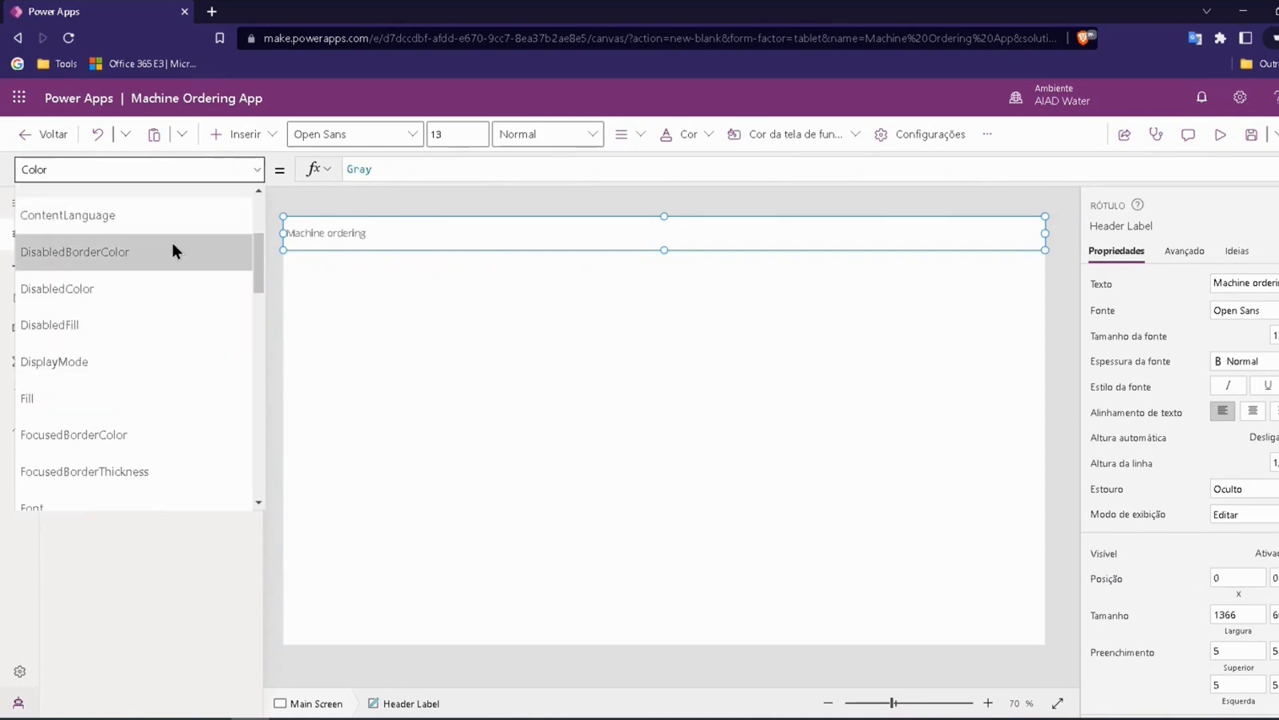
click(35, 398)
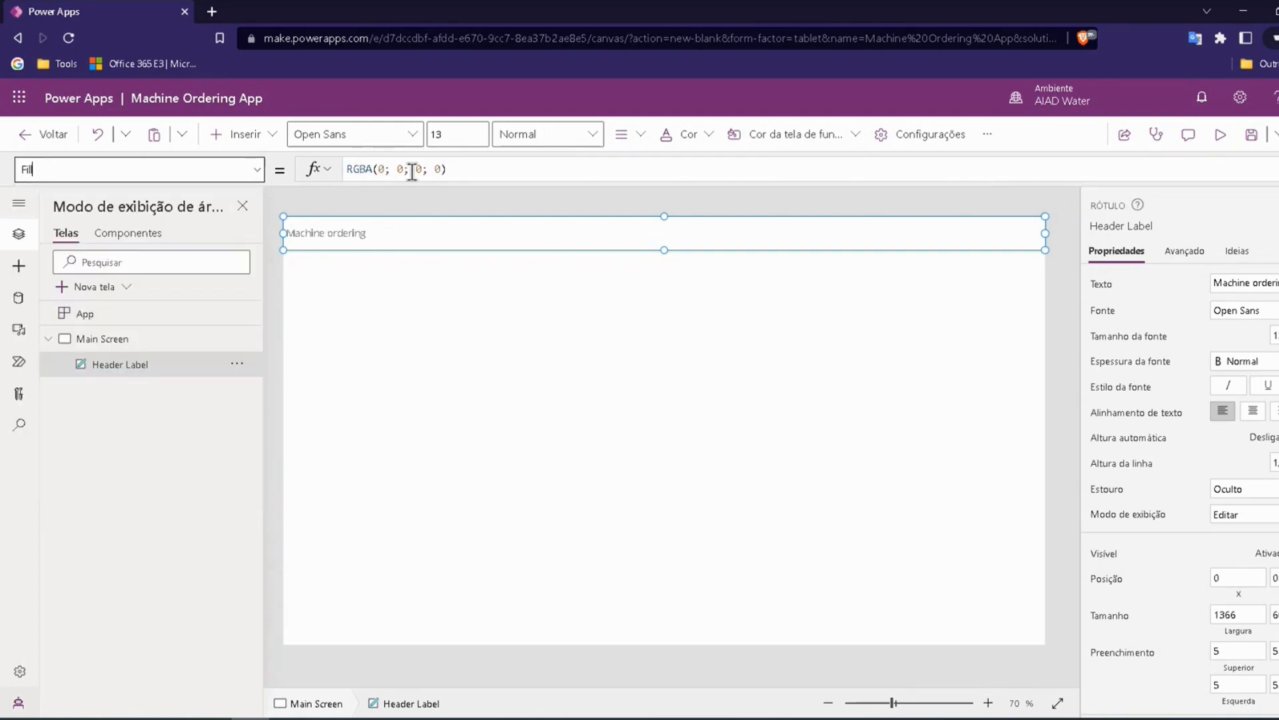
click(448, 169)
drag(446, 170, 345, 168)
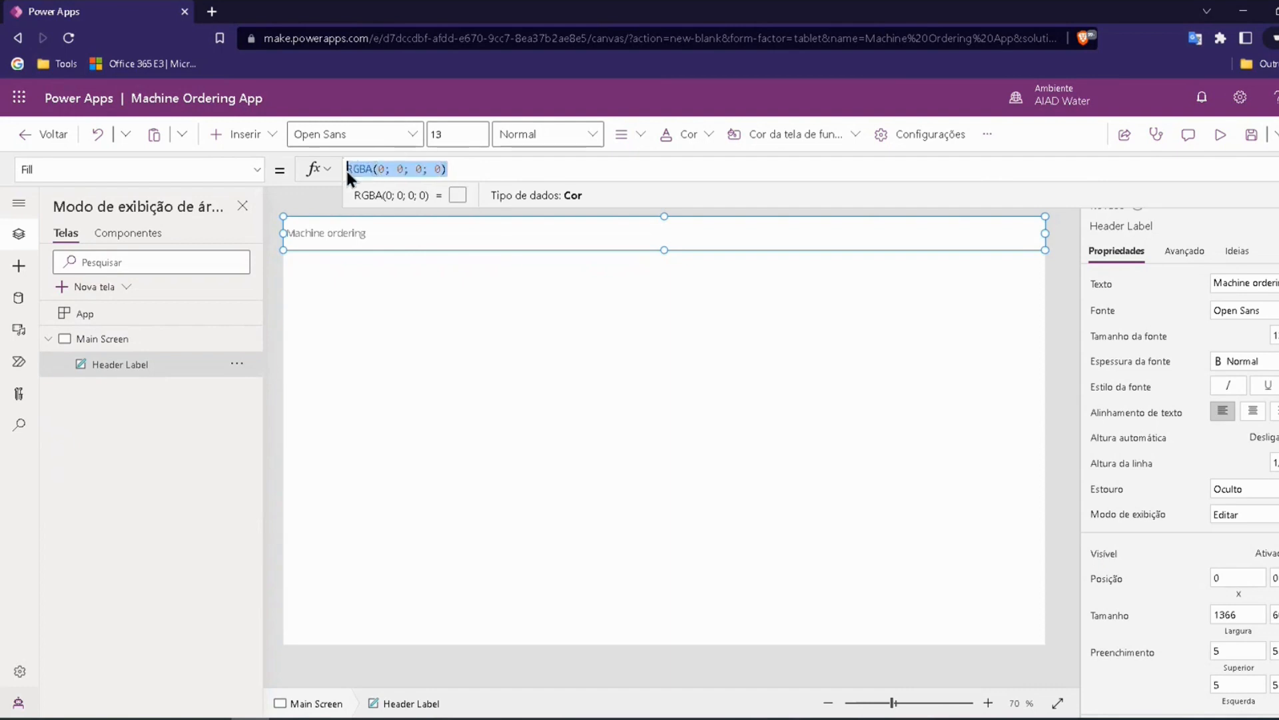
key(BackSpace)
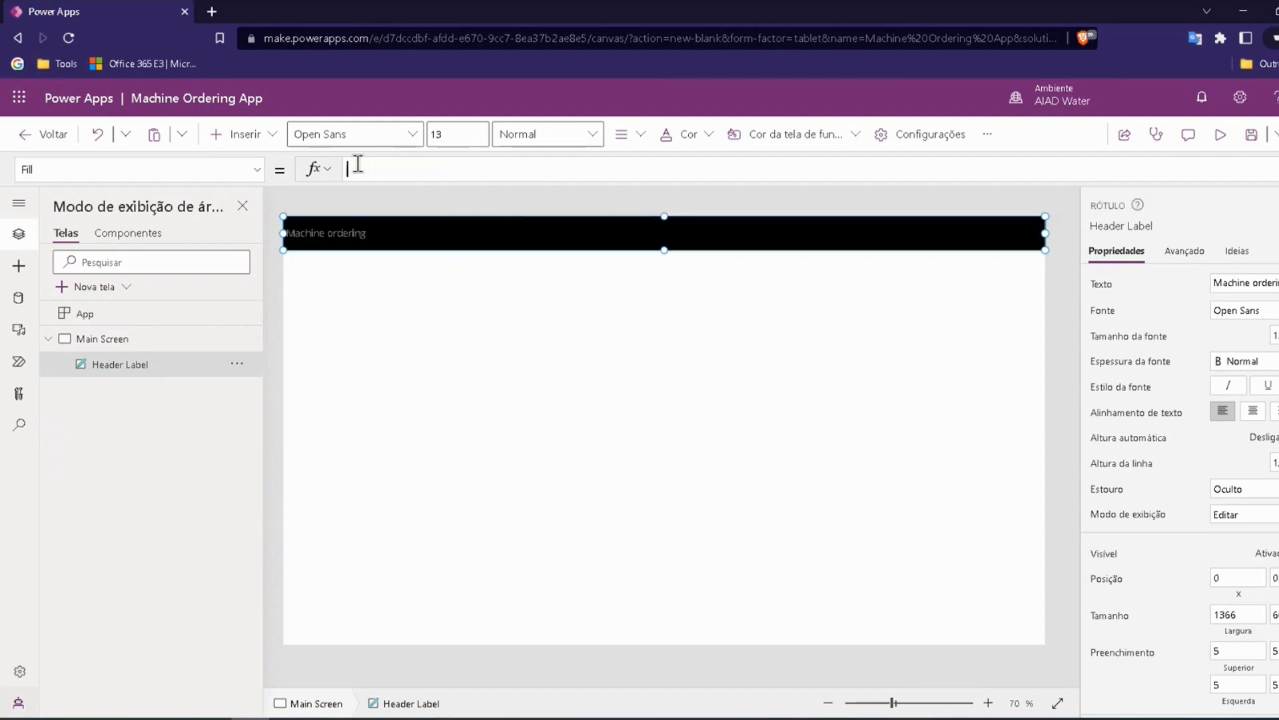
text(Black)
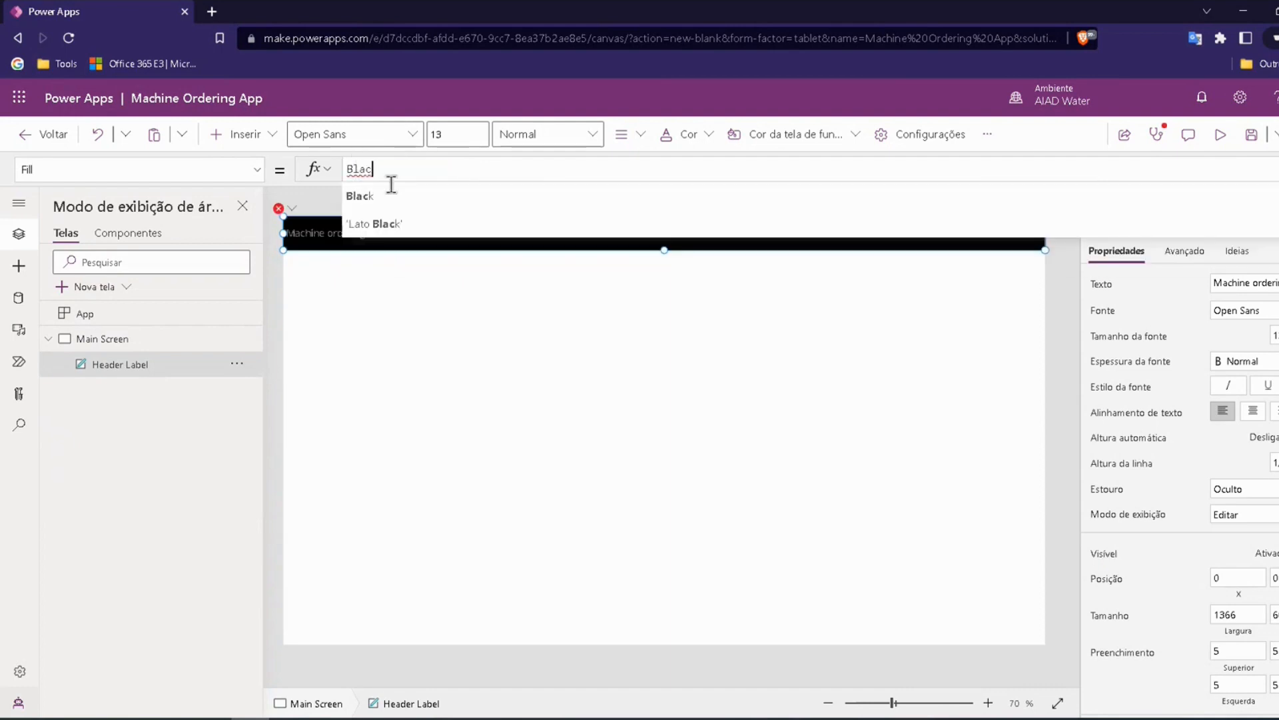
click(284, 190)
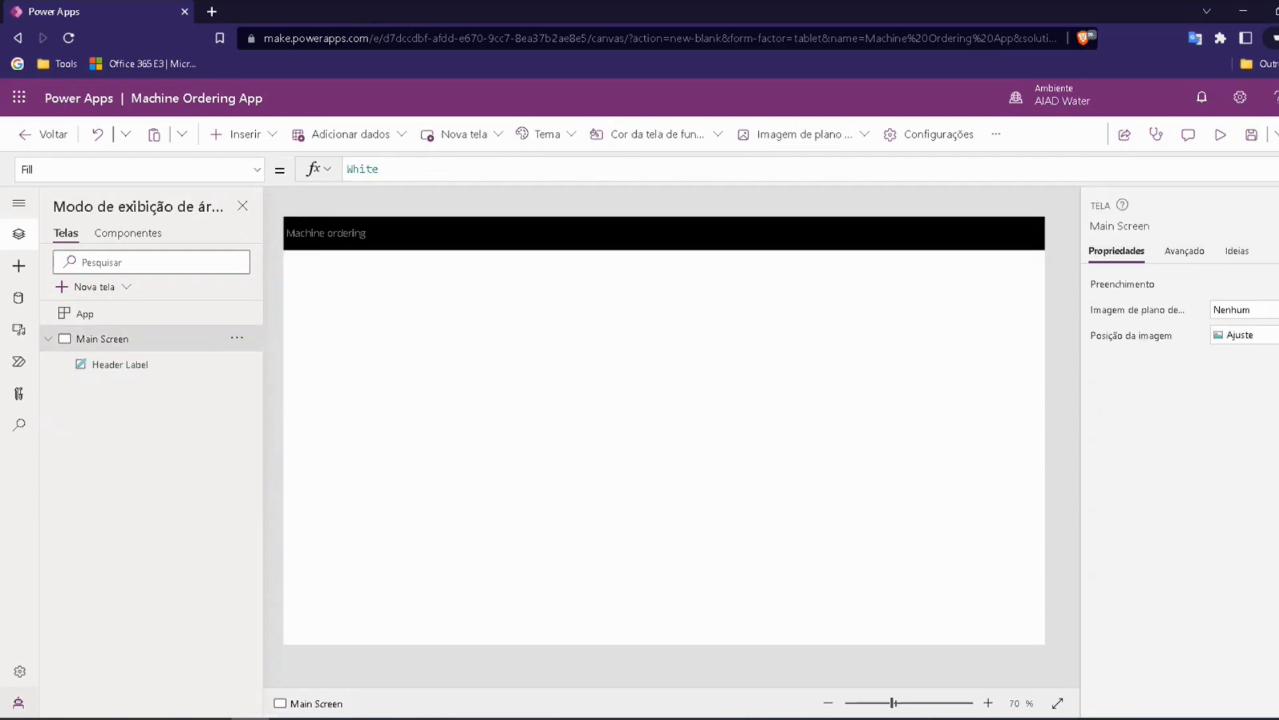
click(337, 232)
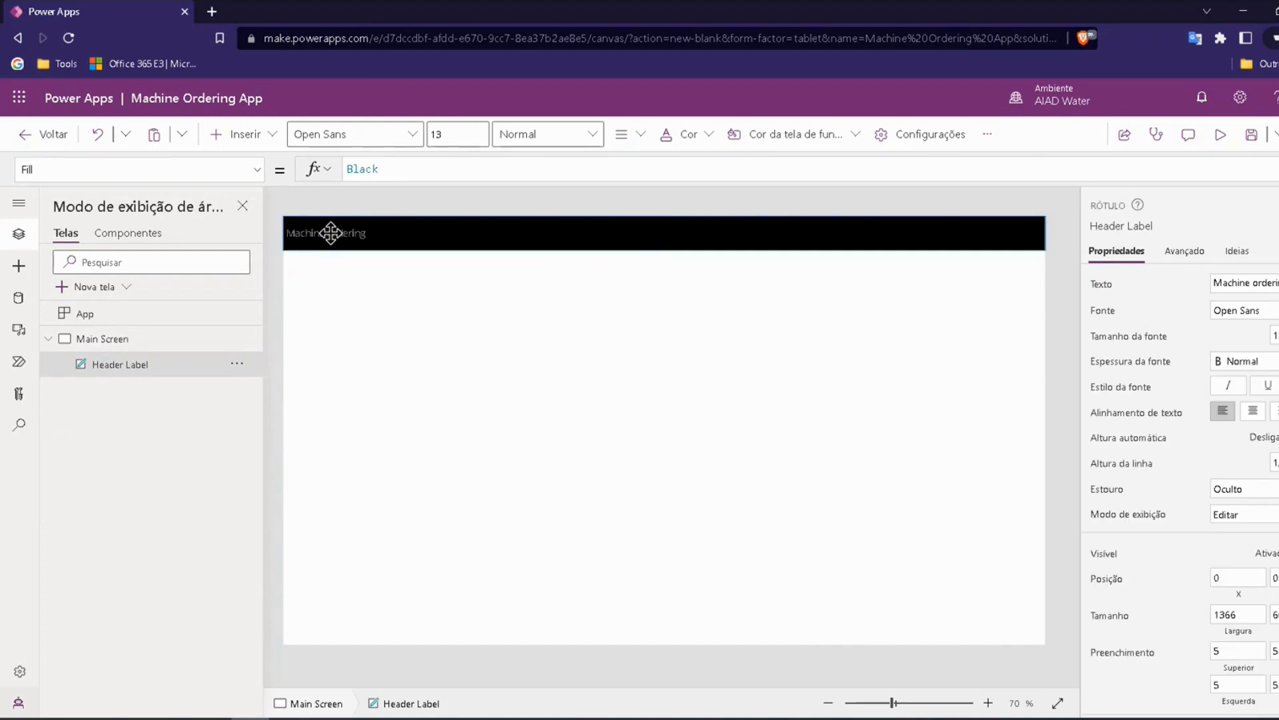
Step: Set the Header Label's font size to 18
click(333, 230)
click(460, 133)
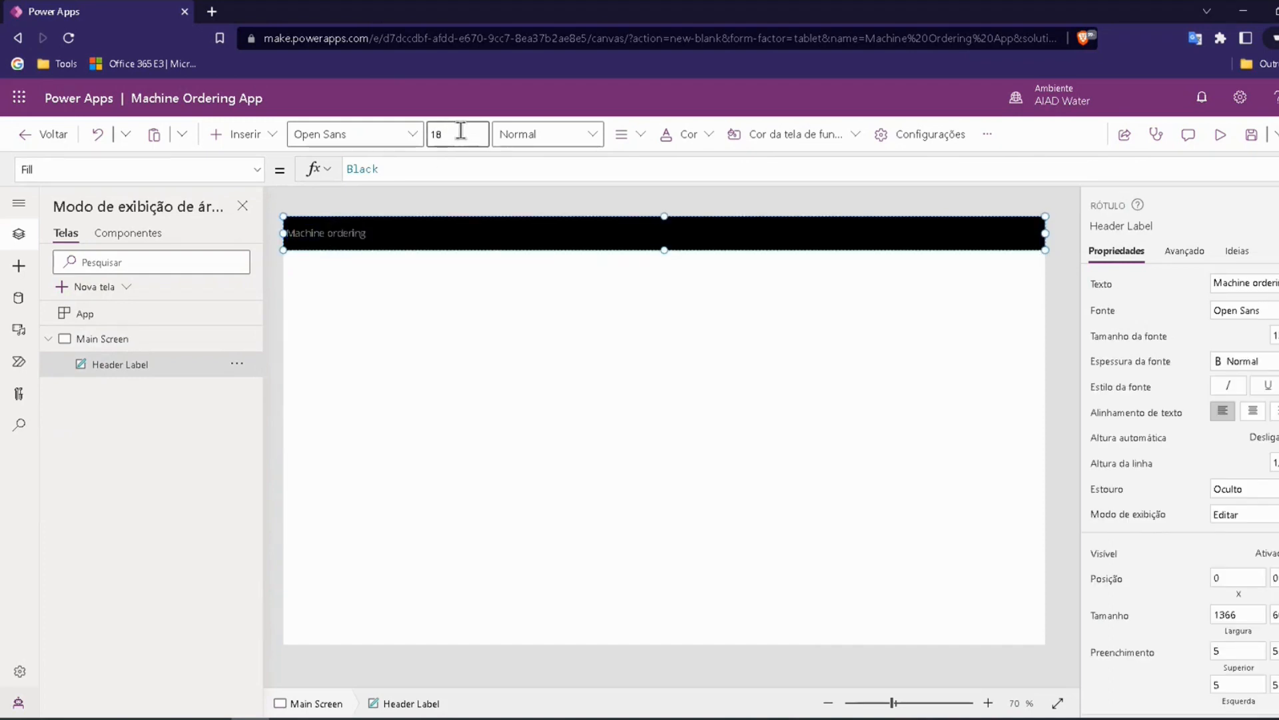
click(348, 195)
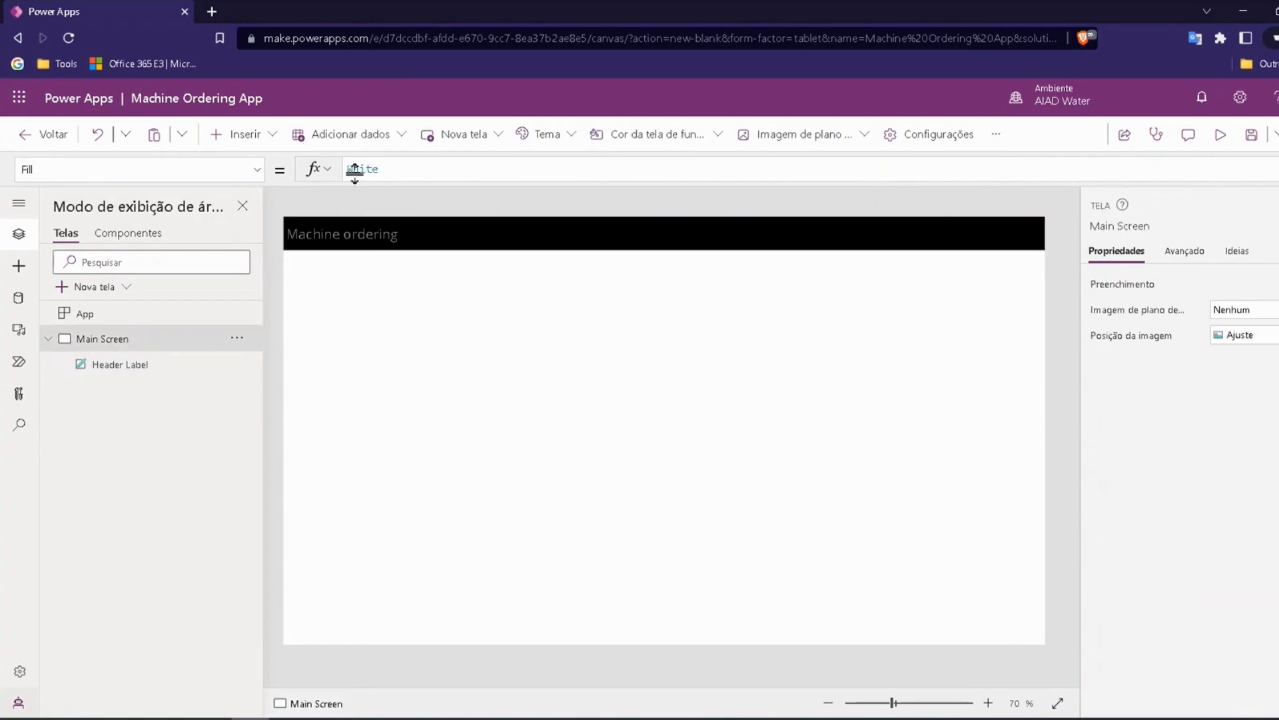
Step: Examine the Header Label's Width and Height properties in the formula bar
click(444, 230)
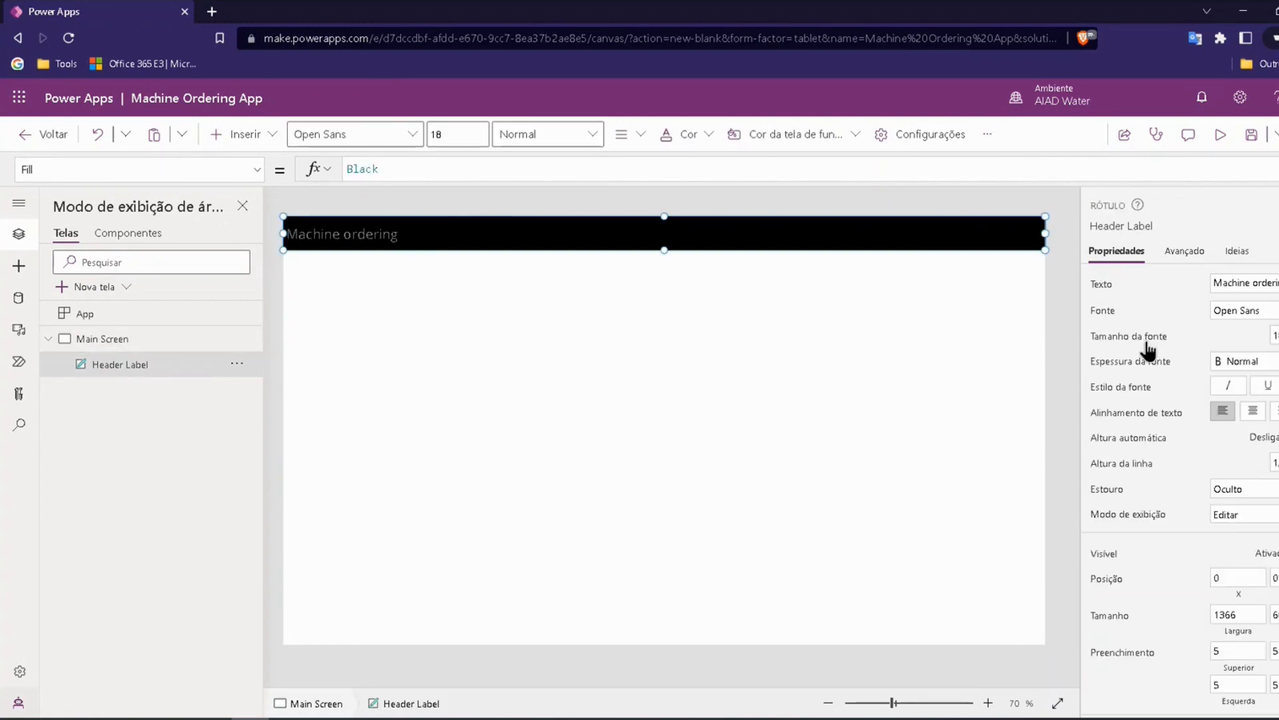
click(247, 169)
scroll(94, 393, down, 15)
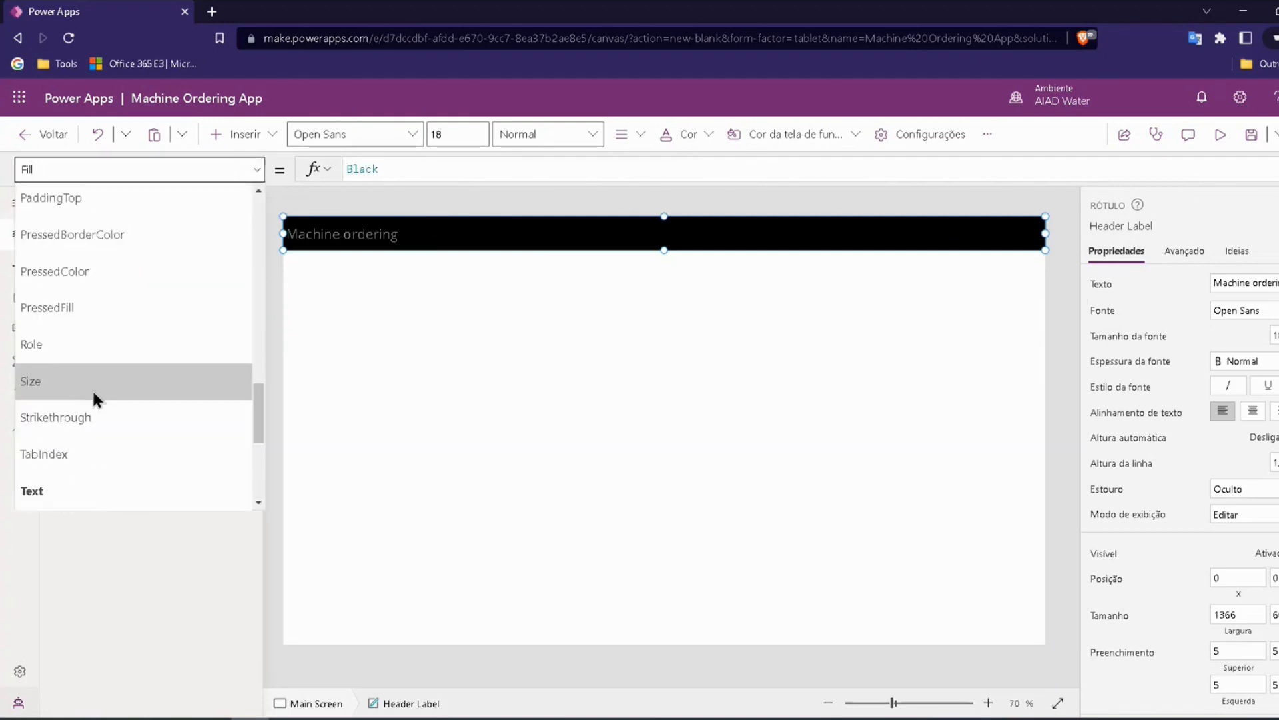
click(55, 450)
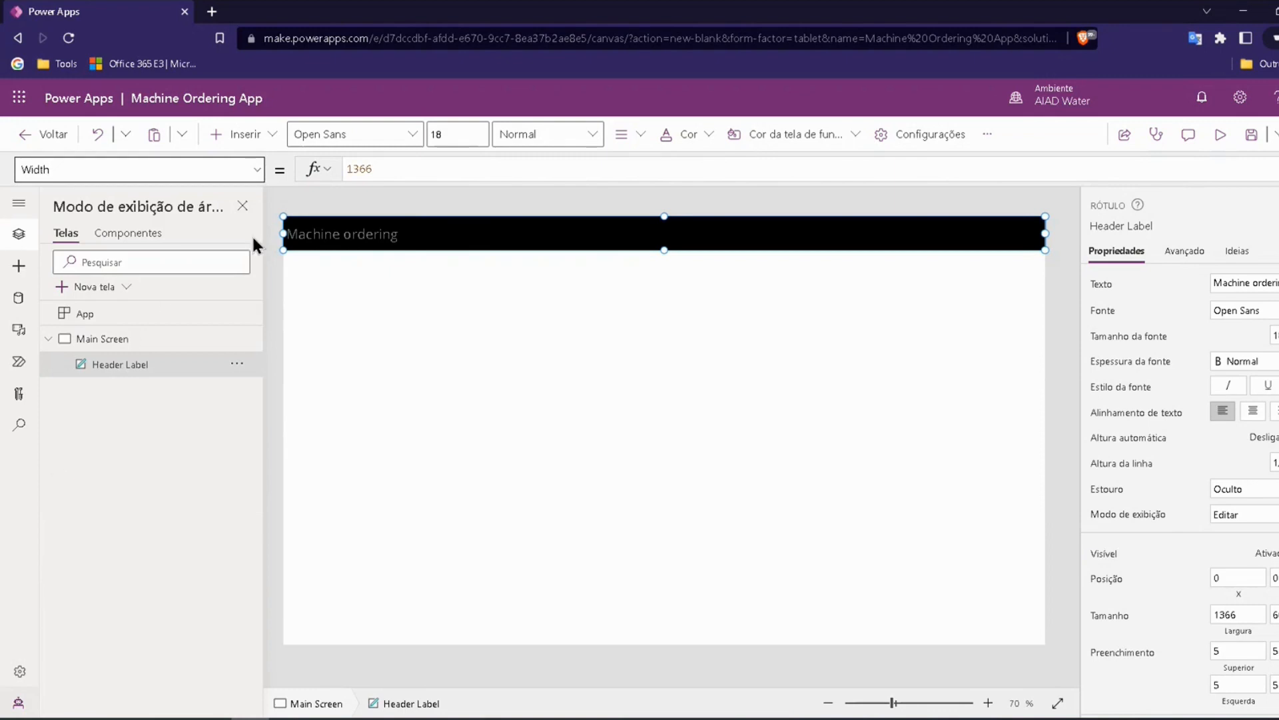
click(245, 172)
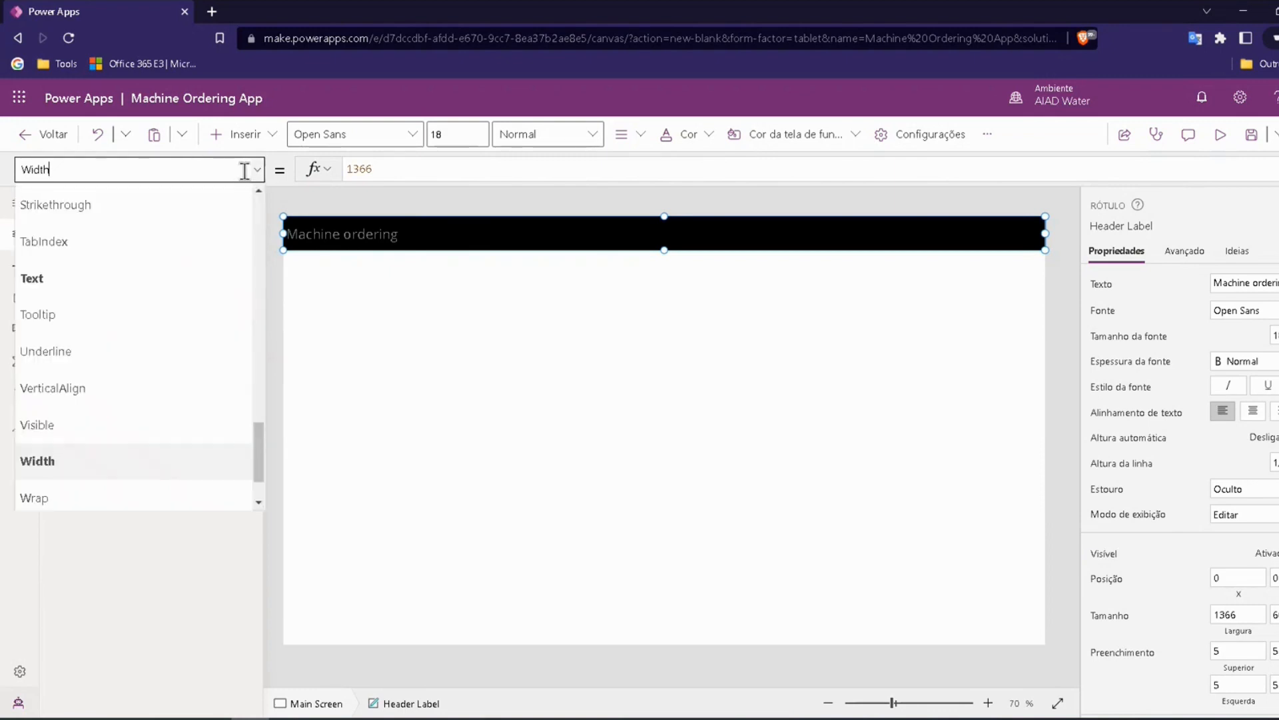
scroll(66, 292, up, 7)
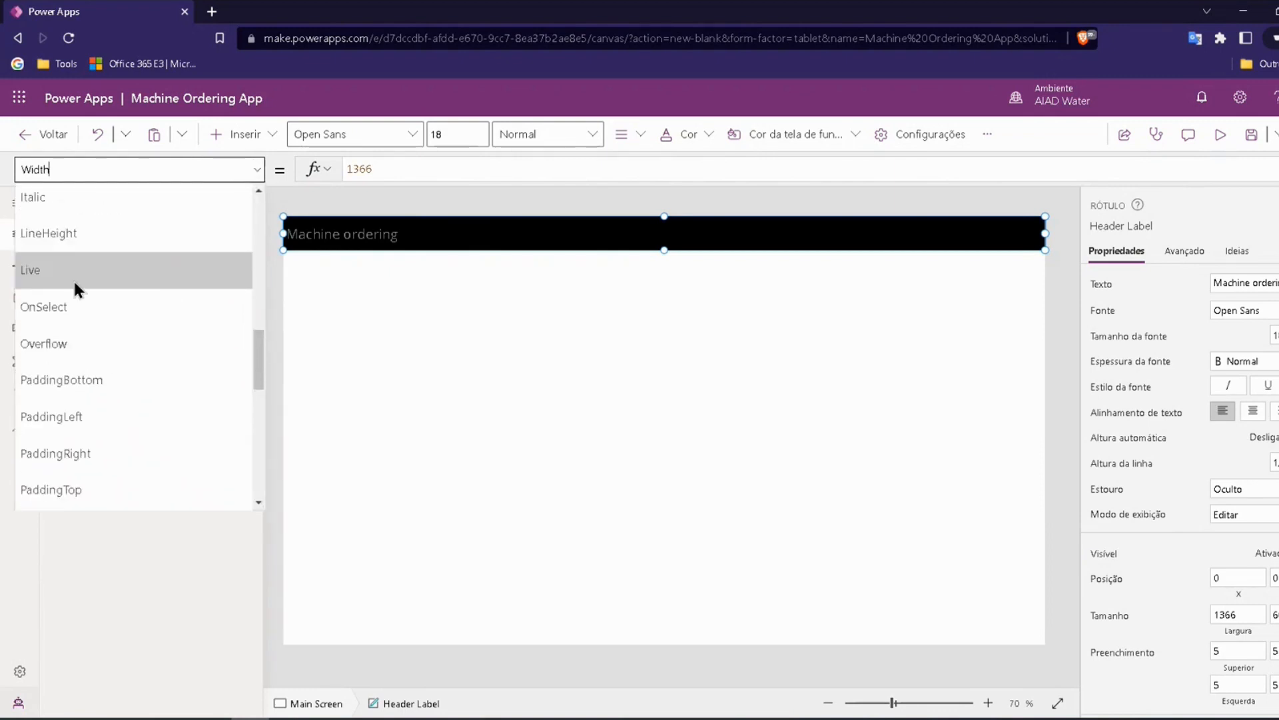
scroll(59, 297, up, 3)
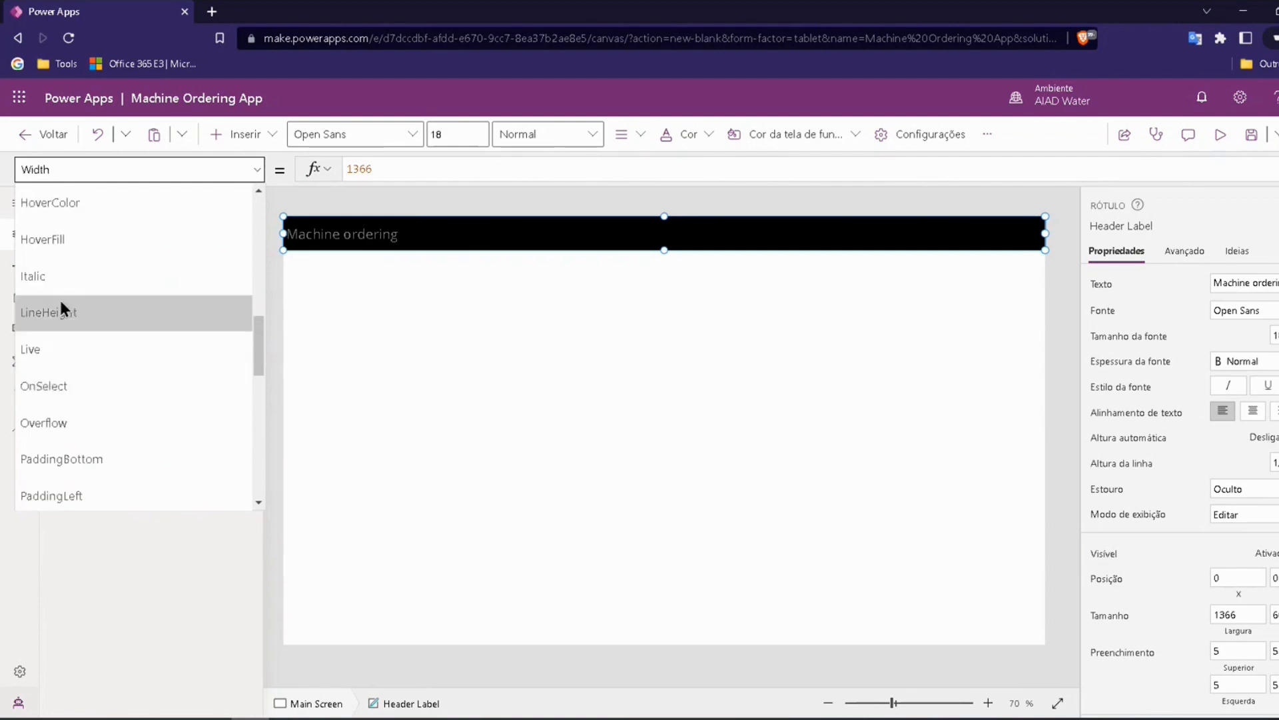
click(46, 233)
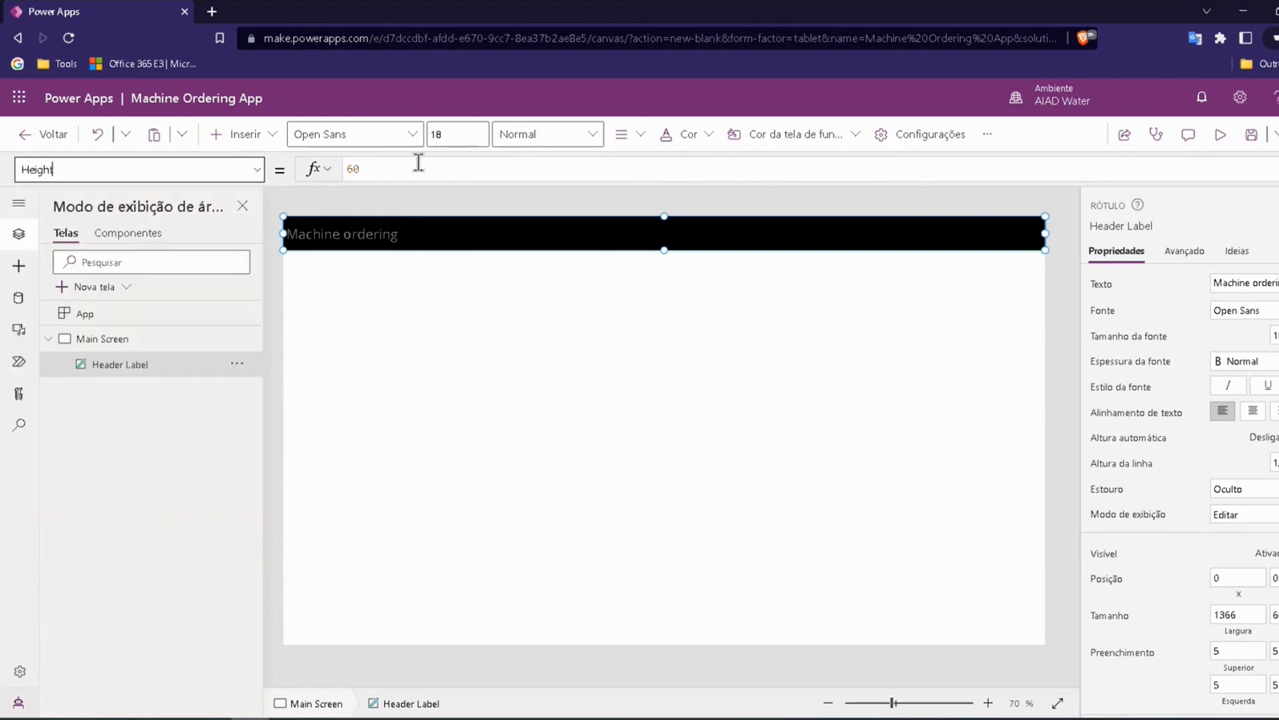
click(371, 169)
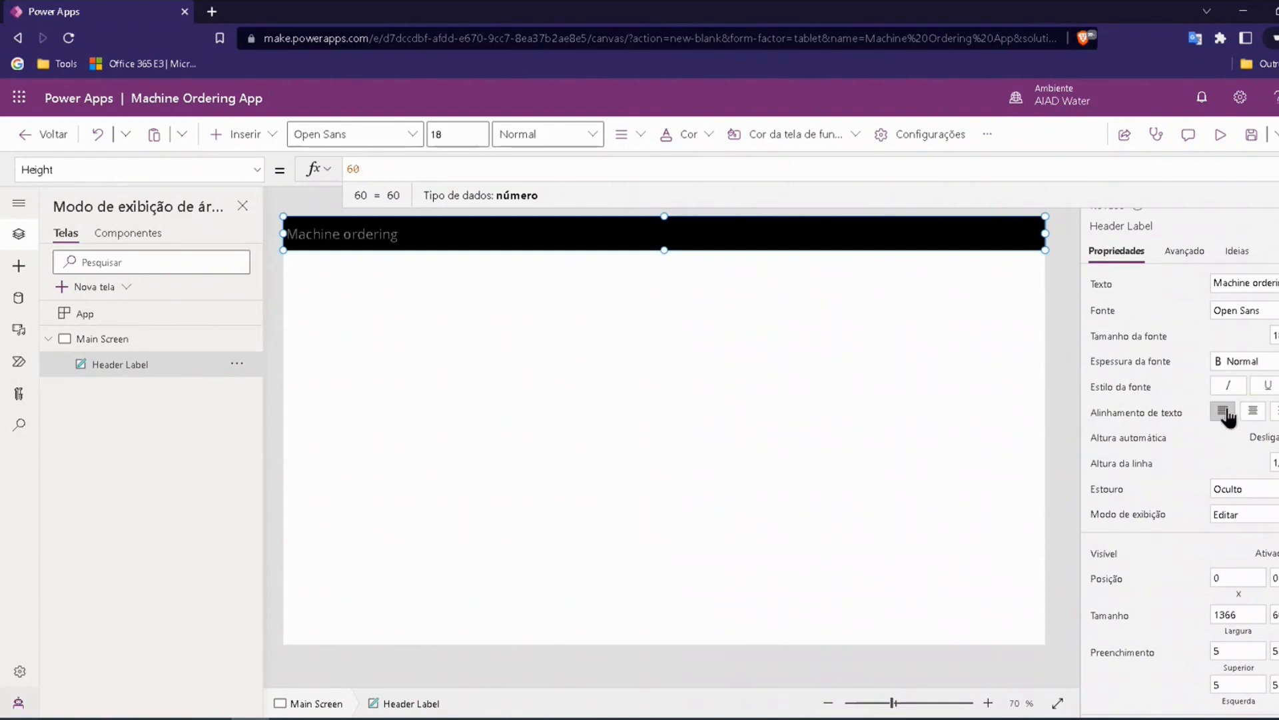
Step: Center the Header Label's text, check it in the app preview, and return to editing
click(1253, 413)
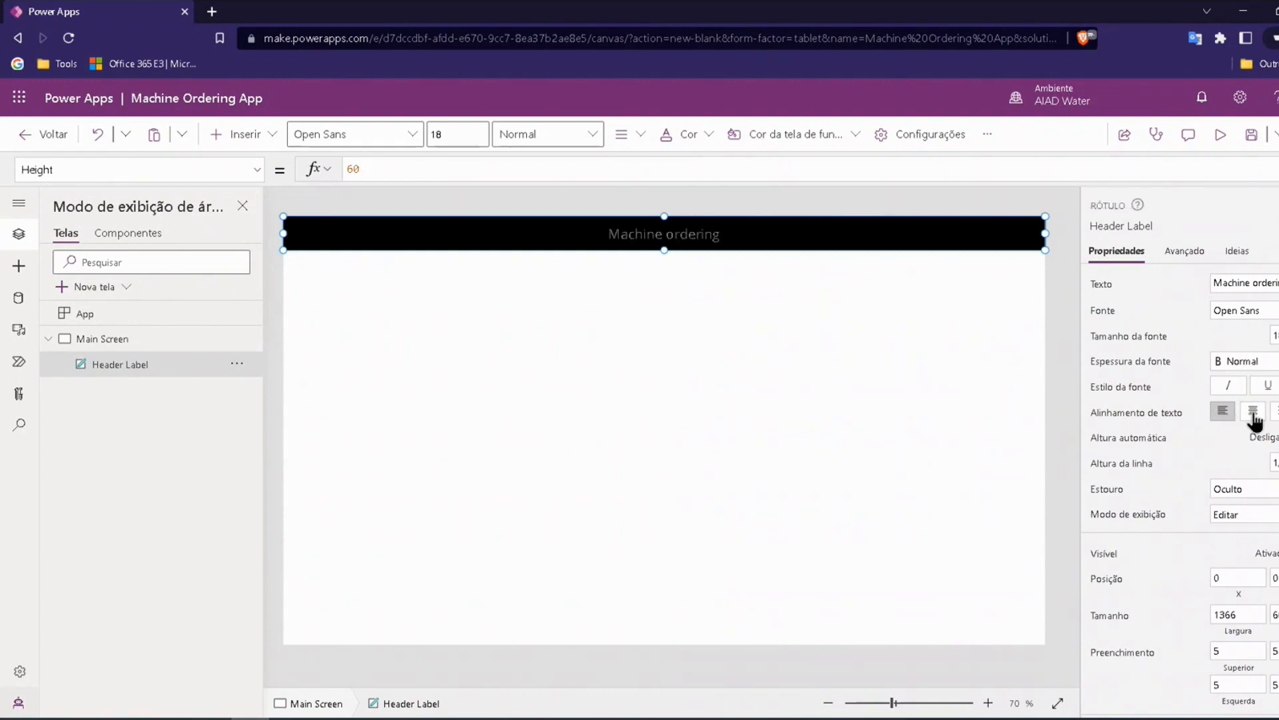
click(1066, 253)
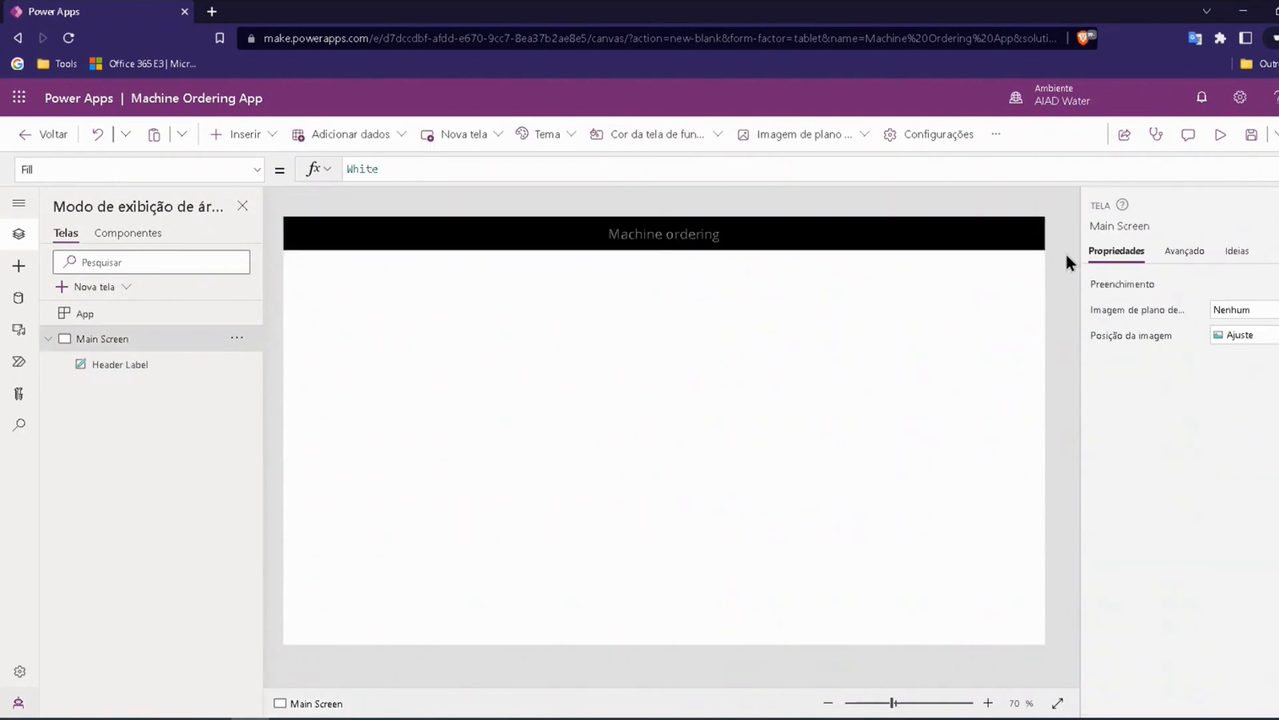
click(1222, 136)
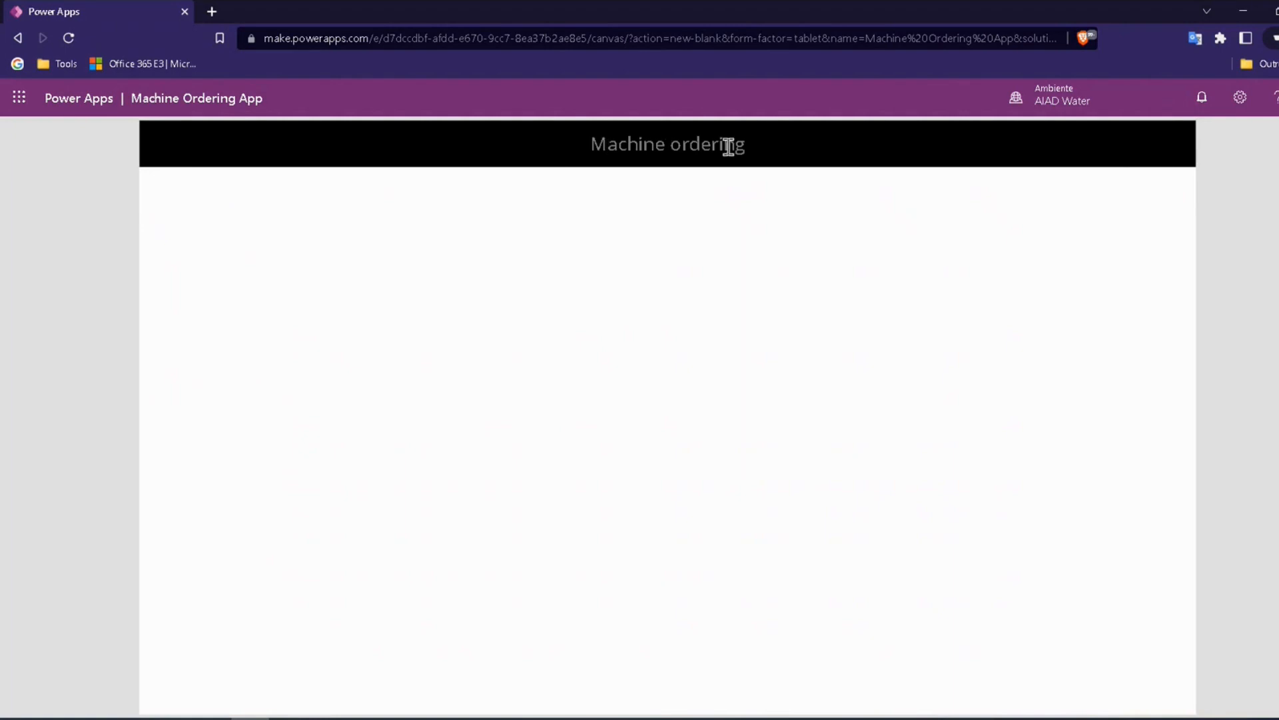
key(Escape)
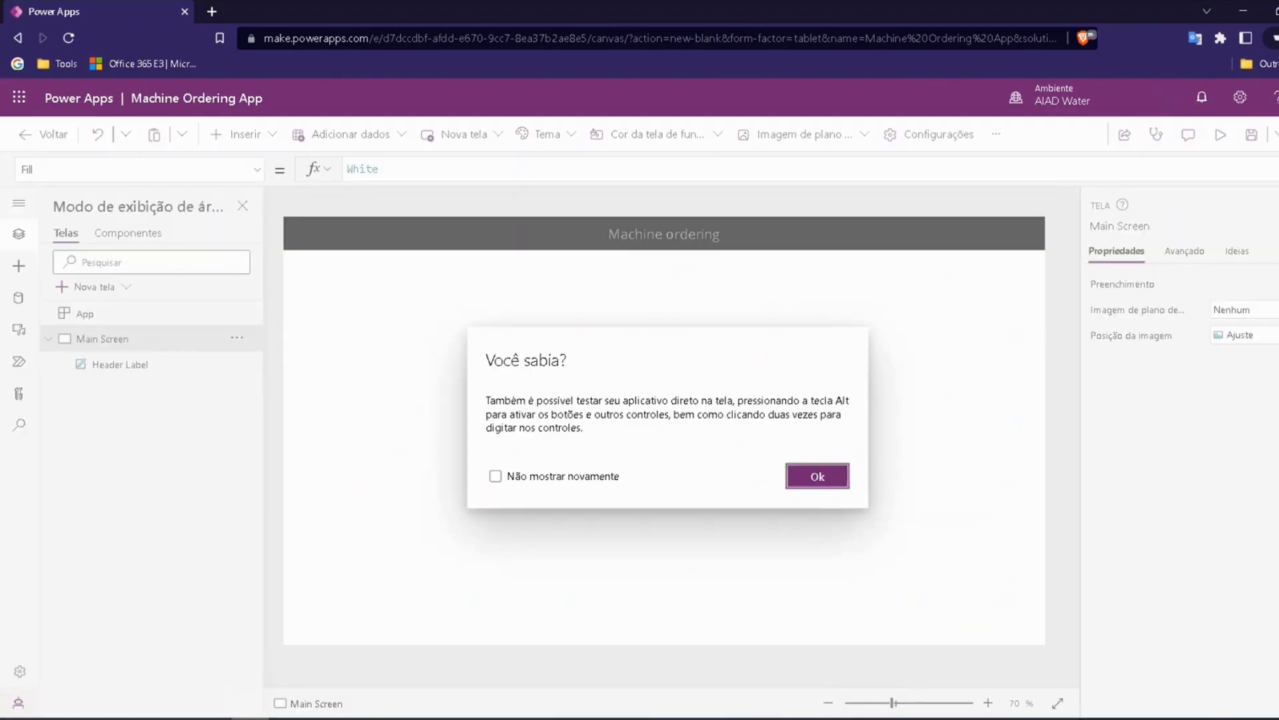
key(alt+Tab)
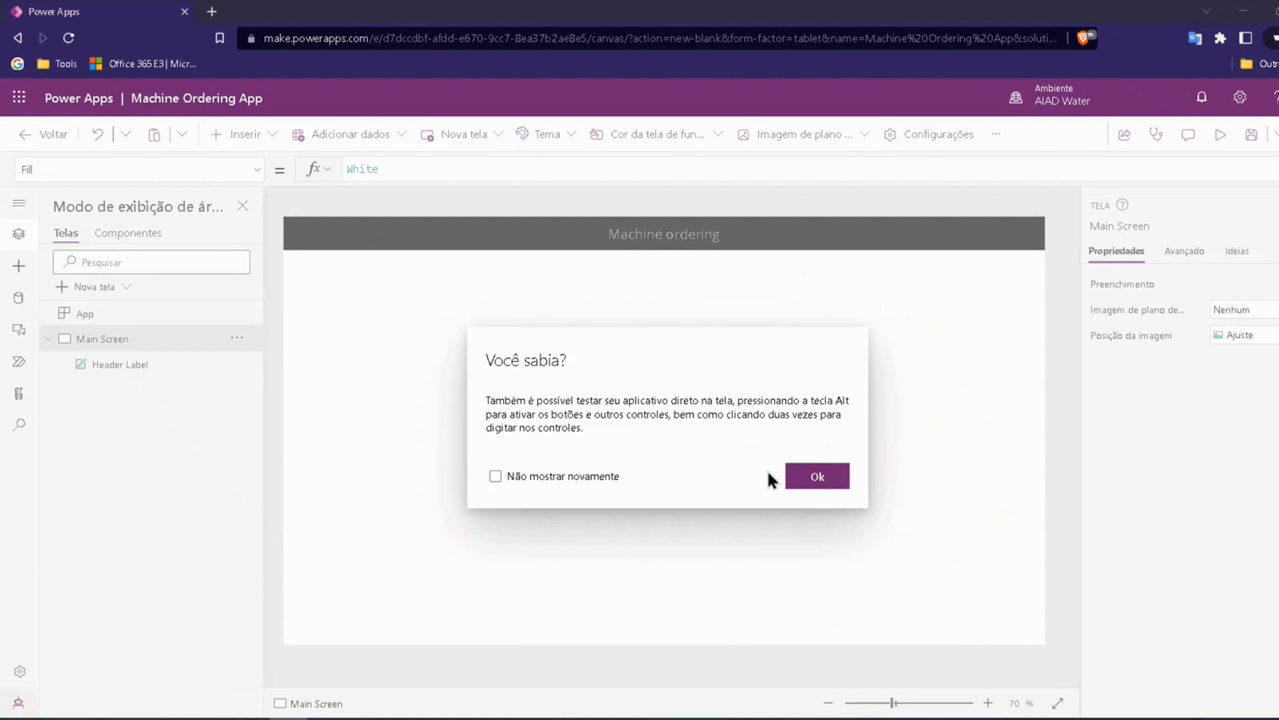
click(807, 484)
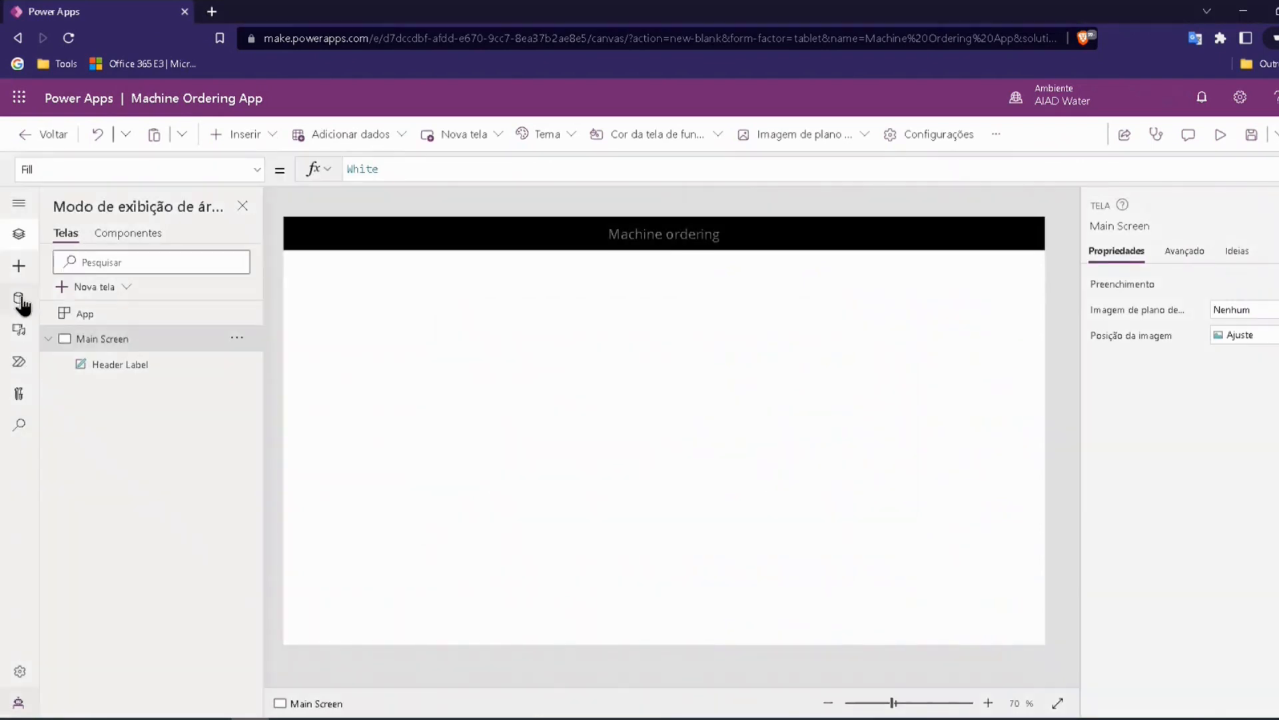
Step: Add a text label just below the header's right part, at about X 1093, and set its Color property to Gray
click(19, 266)
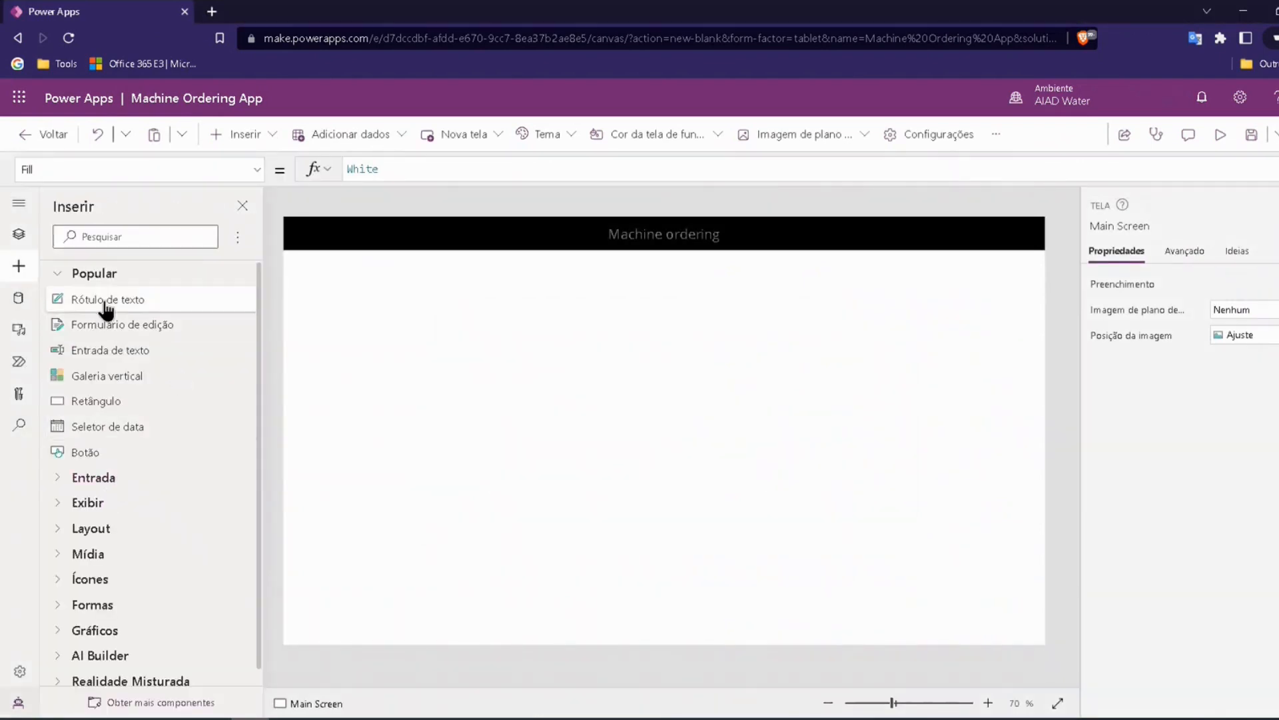
drag(105, 308, 919, 265)
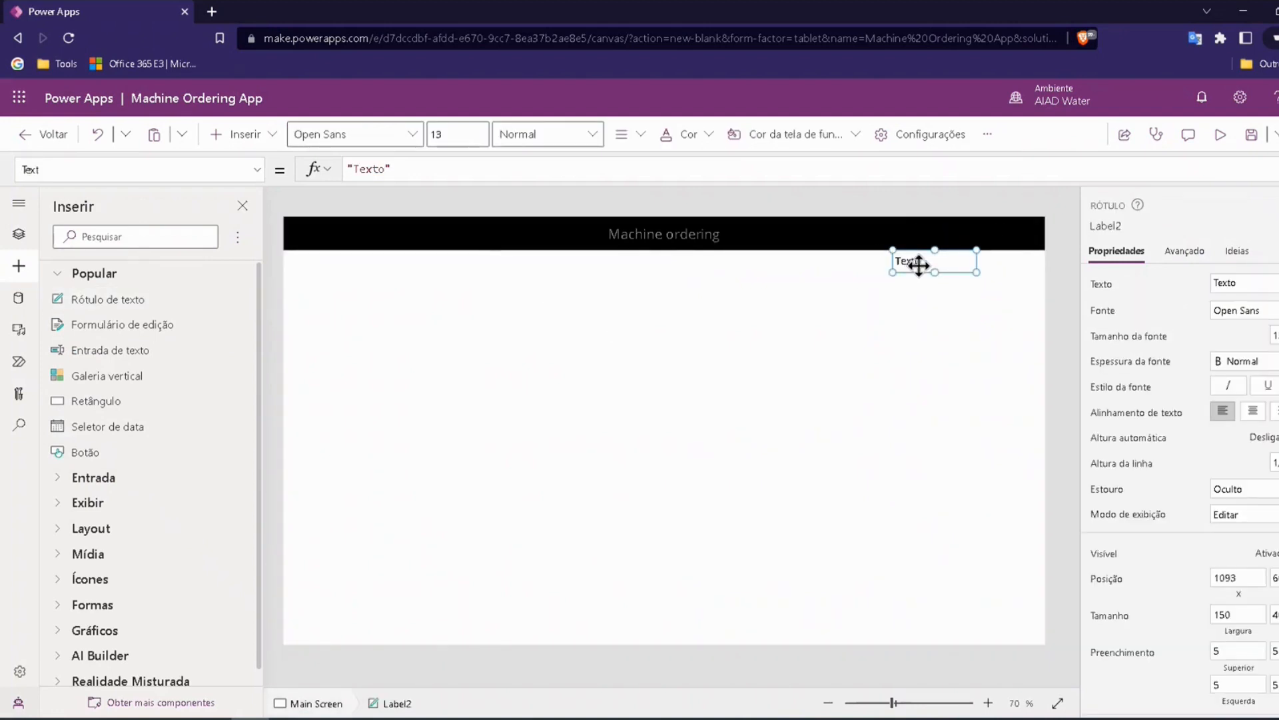
click(260, 170)
scroll(84, 260, up, 1)
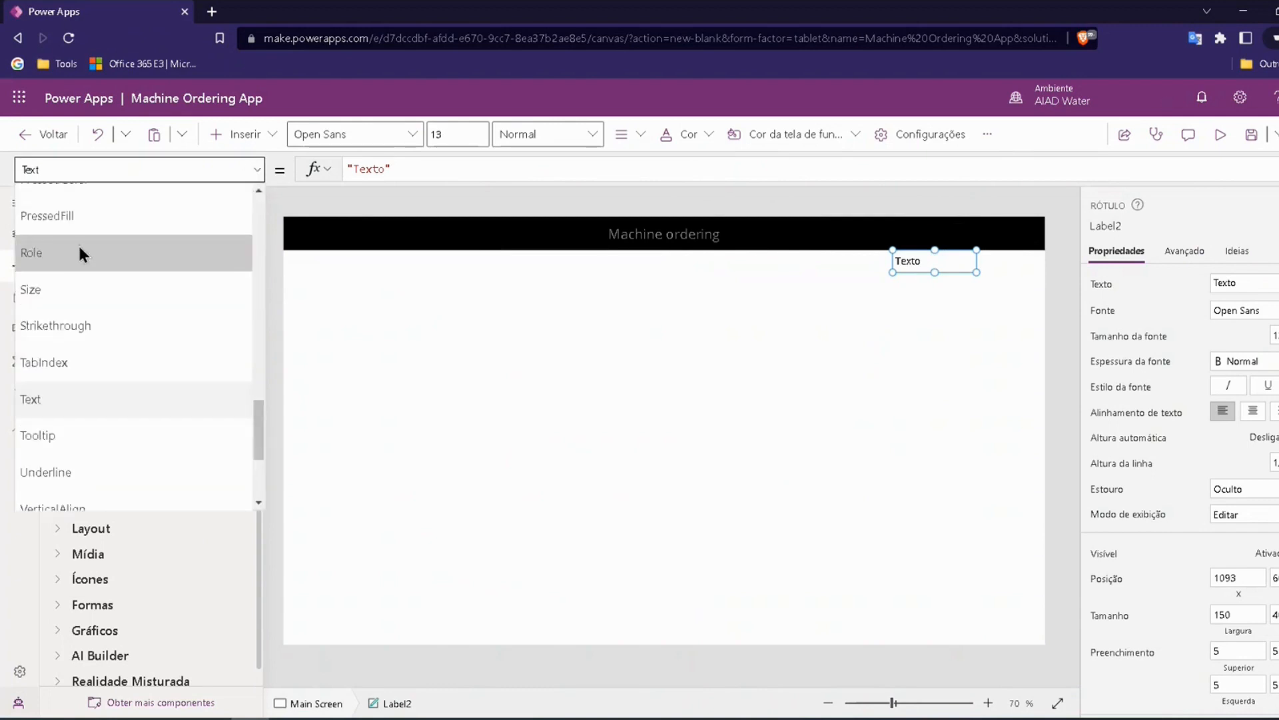
scroll(79, 247, down, 3)
scroll(98, 253, up, 13)
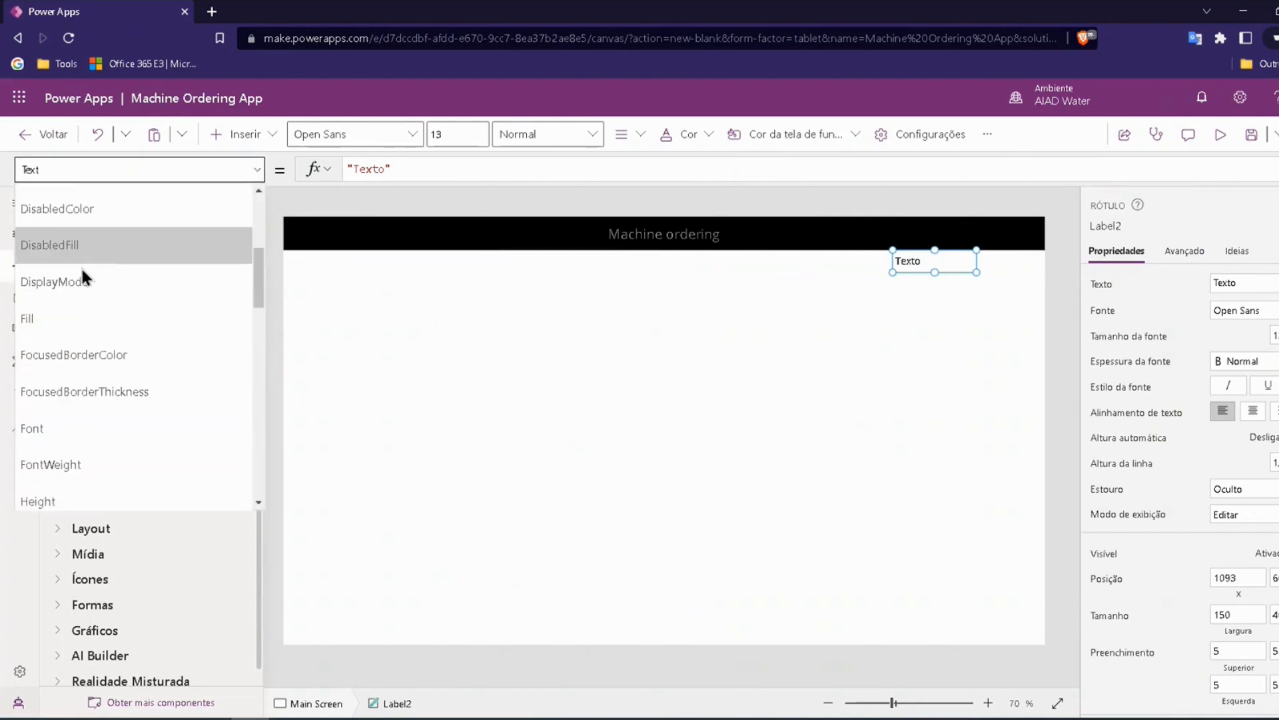
scroll(57, 267, up, 2)
click(44, 286)
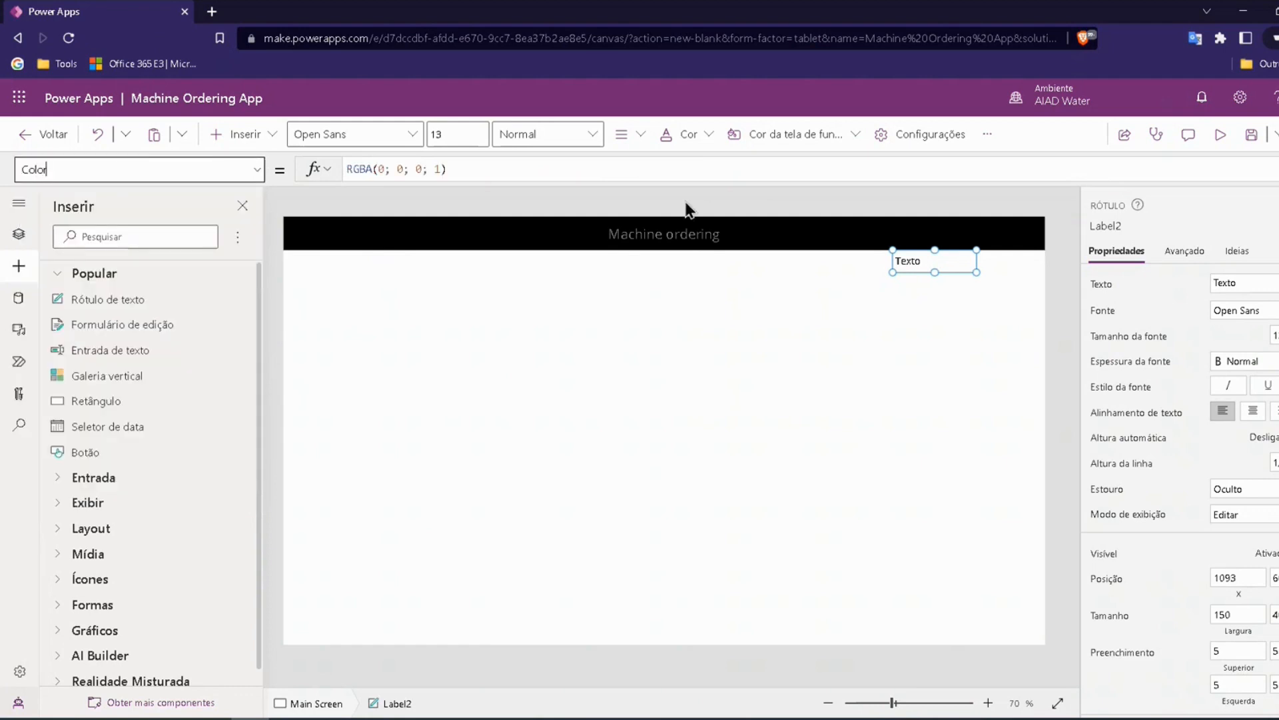
click(449, 169)
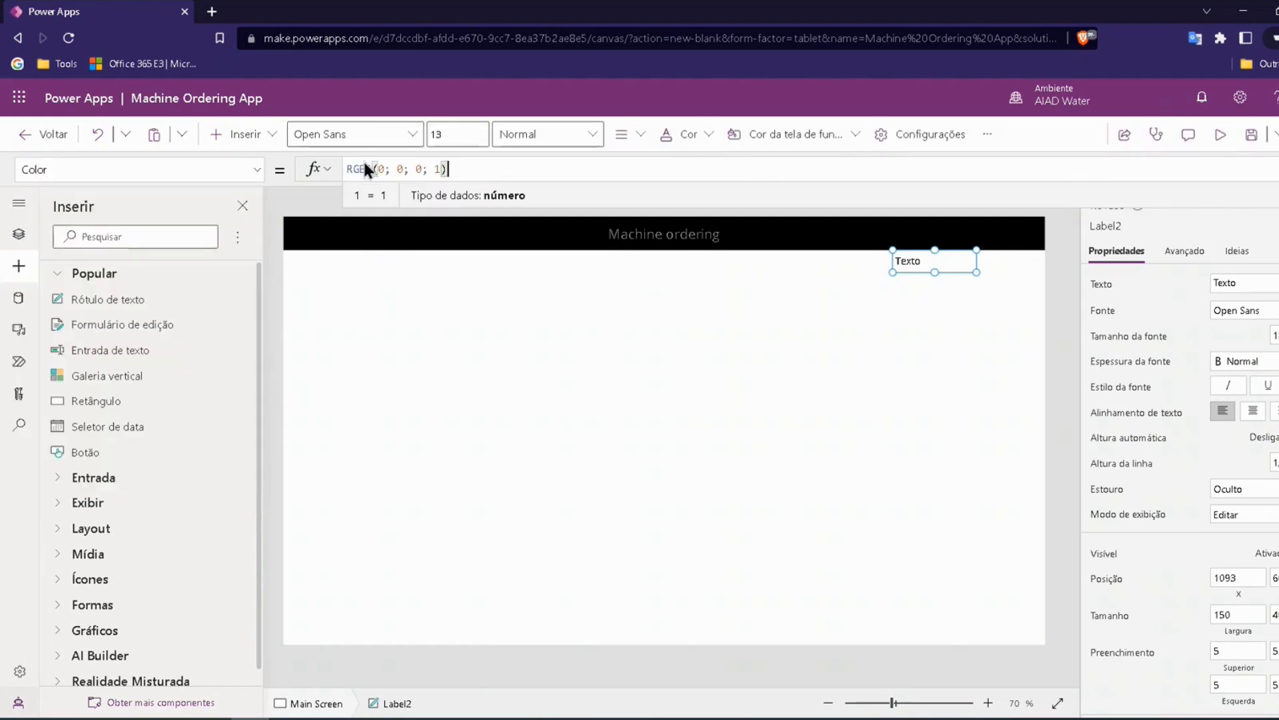
key(ctrl+a)
key(BackSpace)
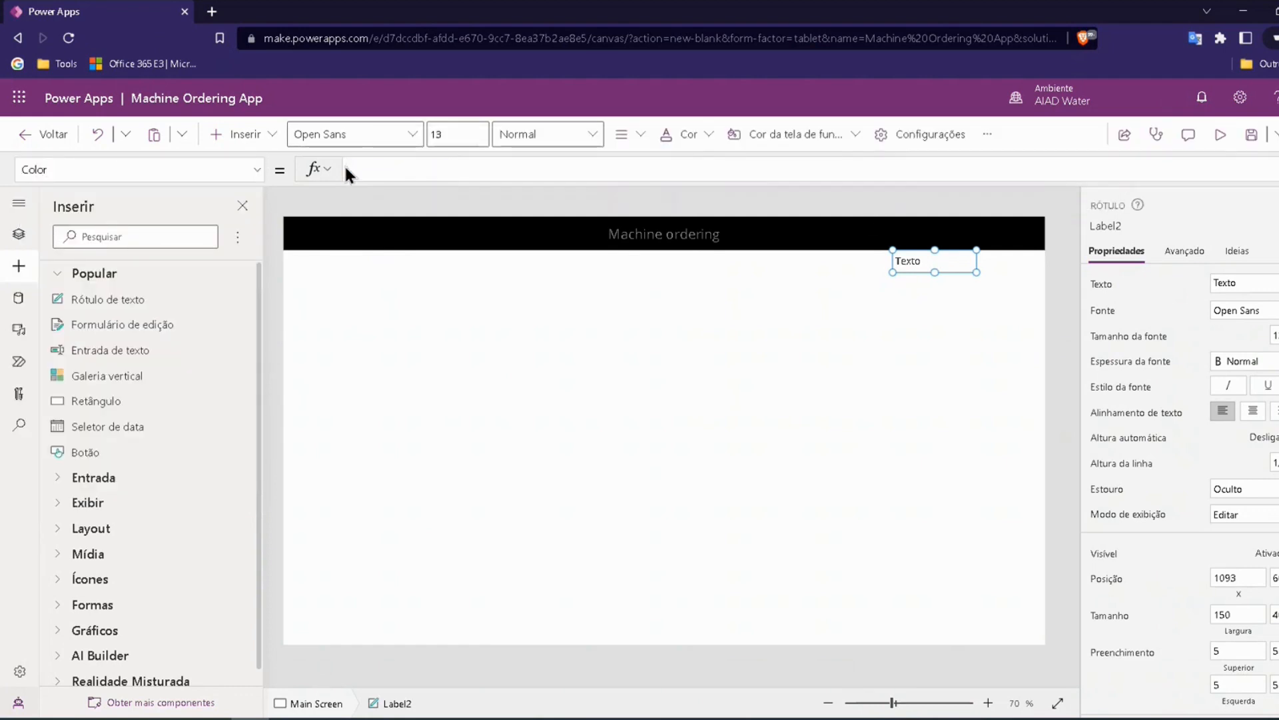
text(Gray)
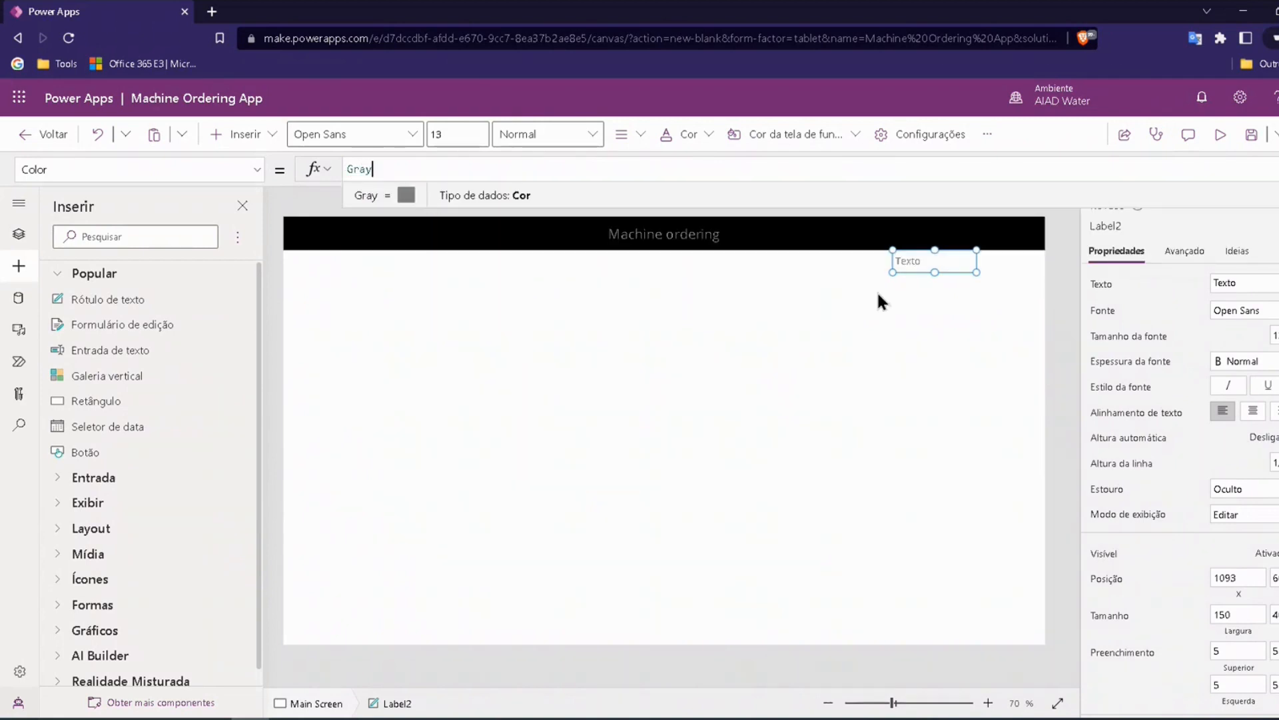
Step: Move the new label onto the right part of the black header, at about X 1133, and set its Width to 200
drag(925, 260, 948, 236)
click(947, 235)
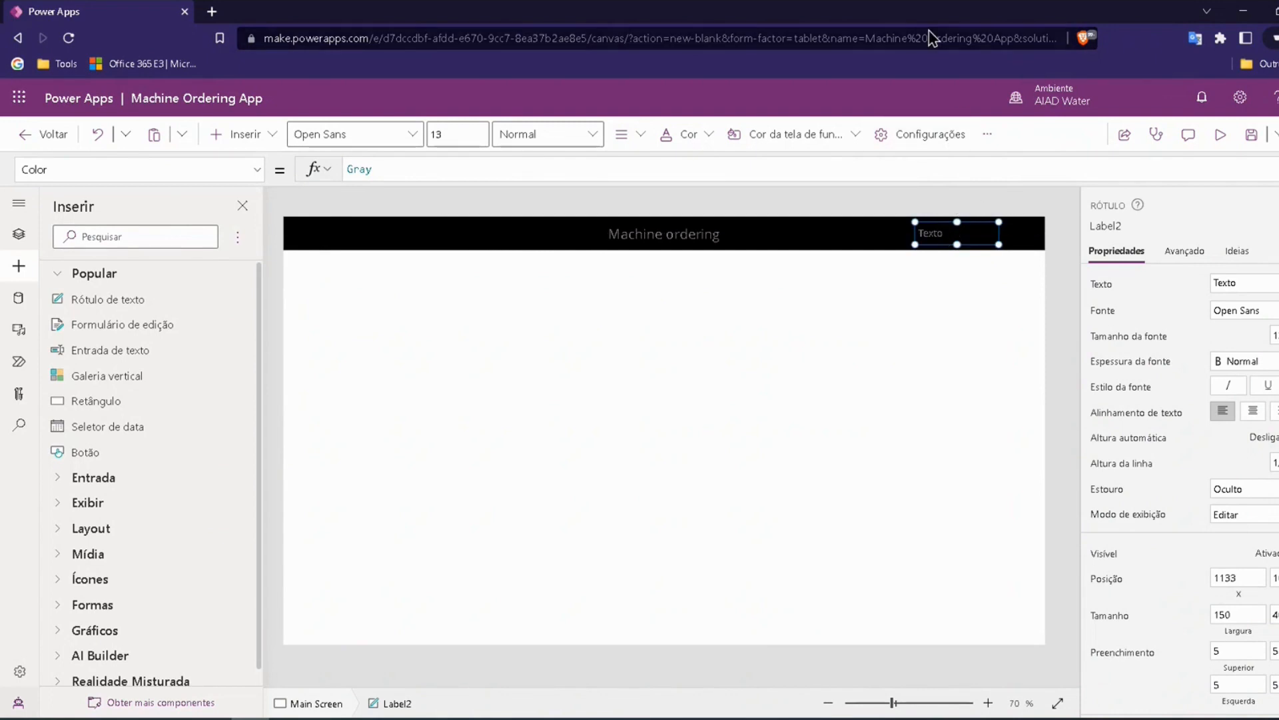
click(257, 169)
scroll(163, 340, down, 5)
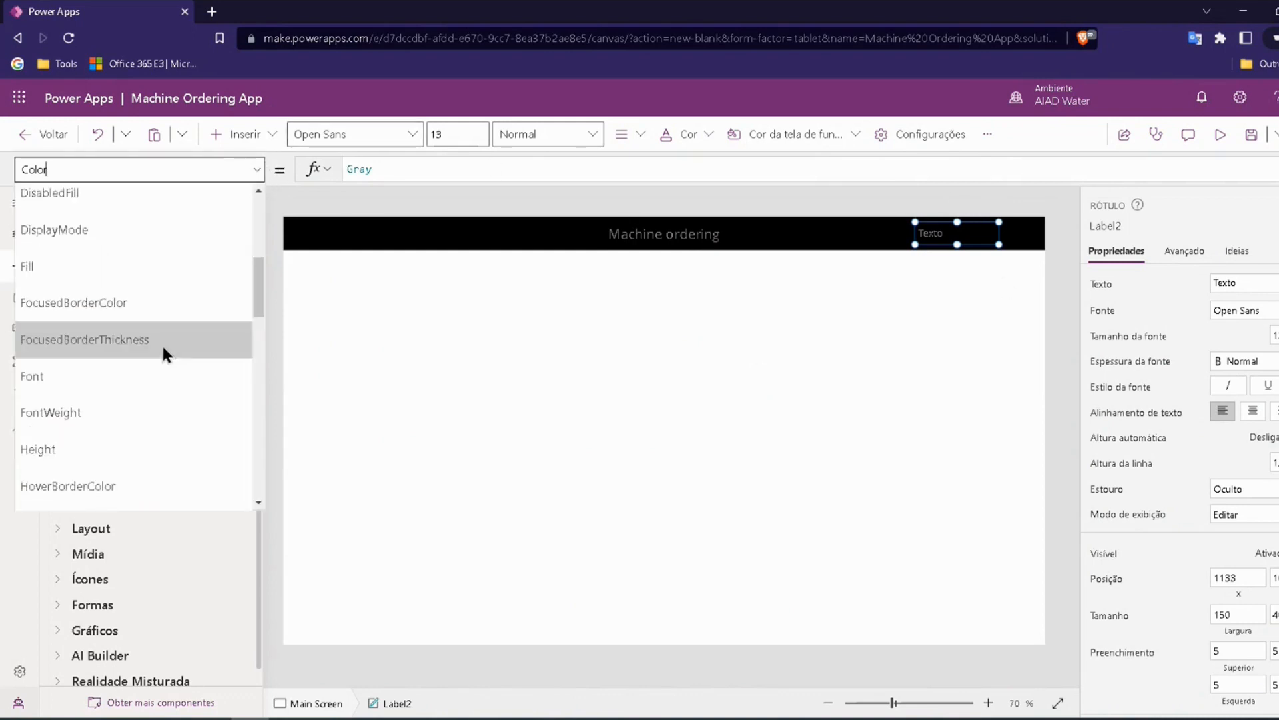
scroll(129, 380, down, 5)
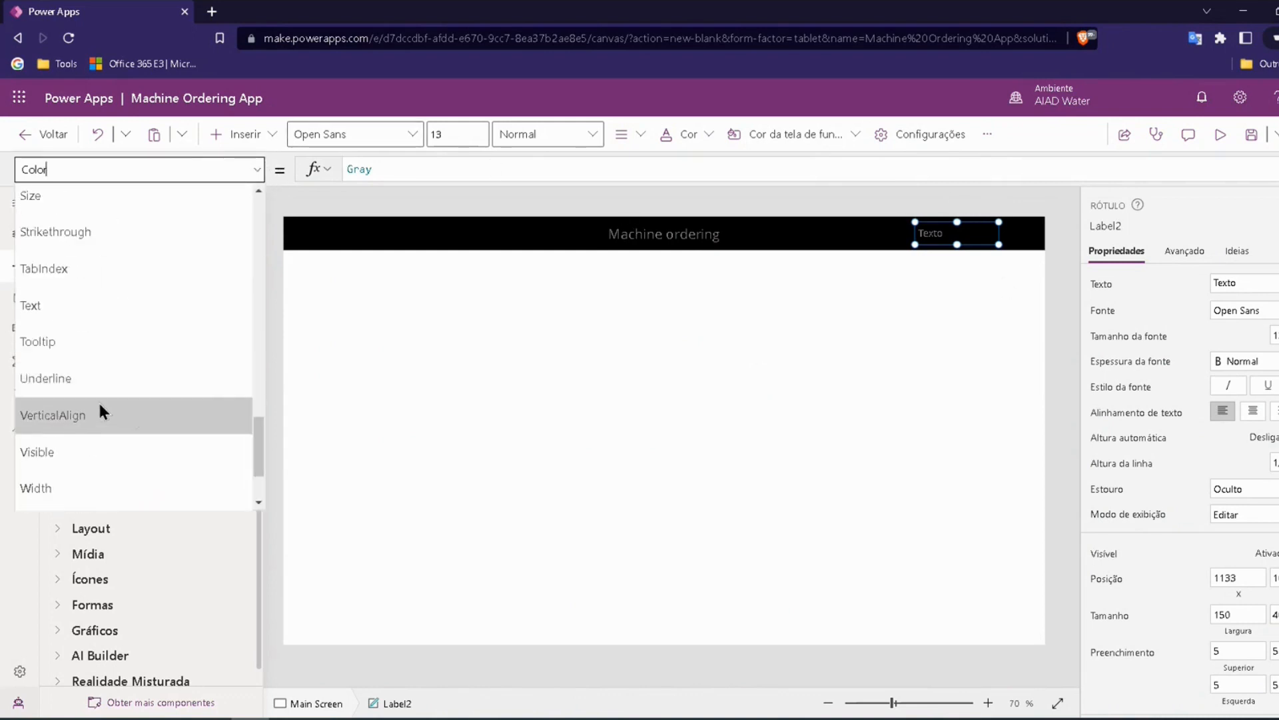
click(39, 383)
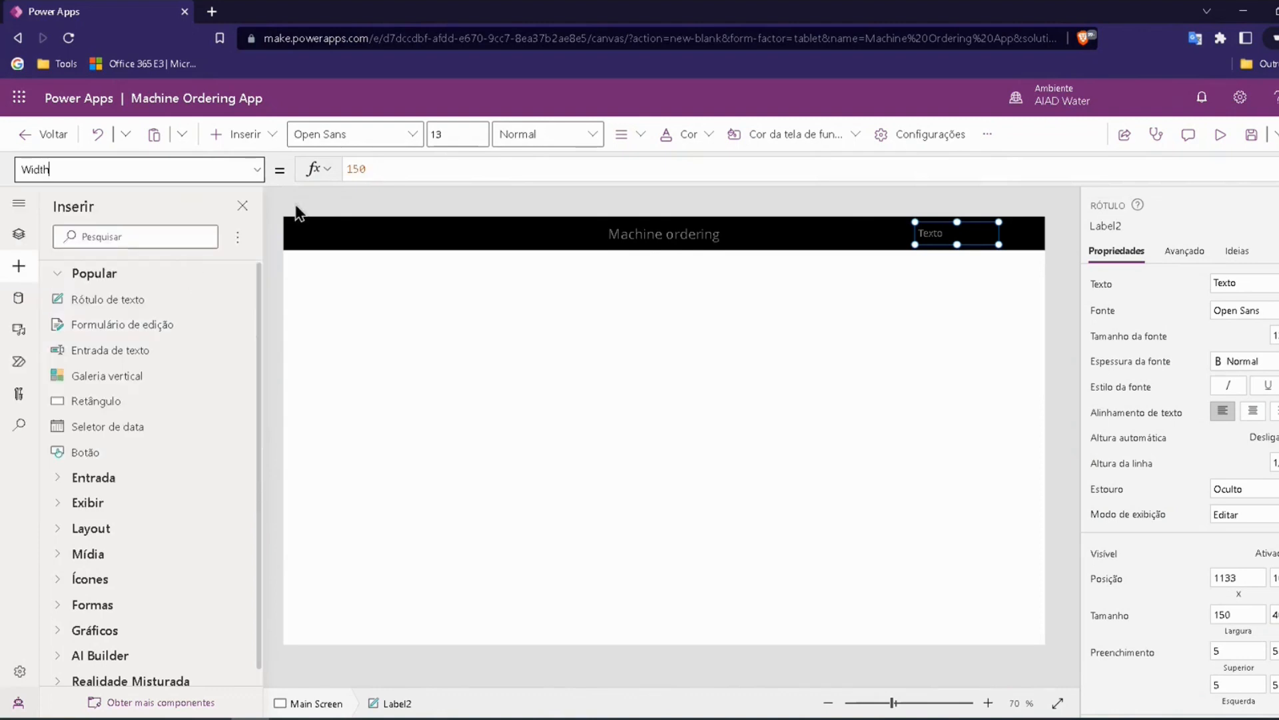
drag(369, 168, 345, 167)
text(200)
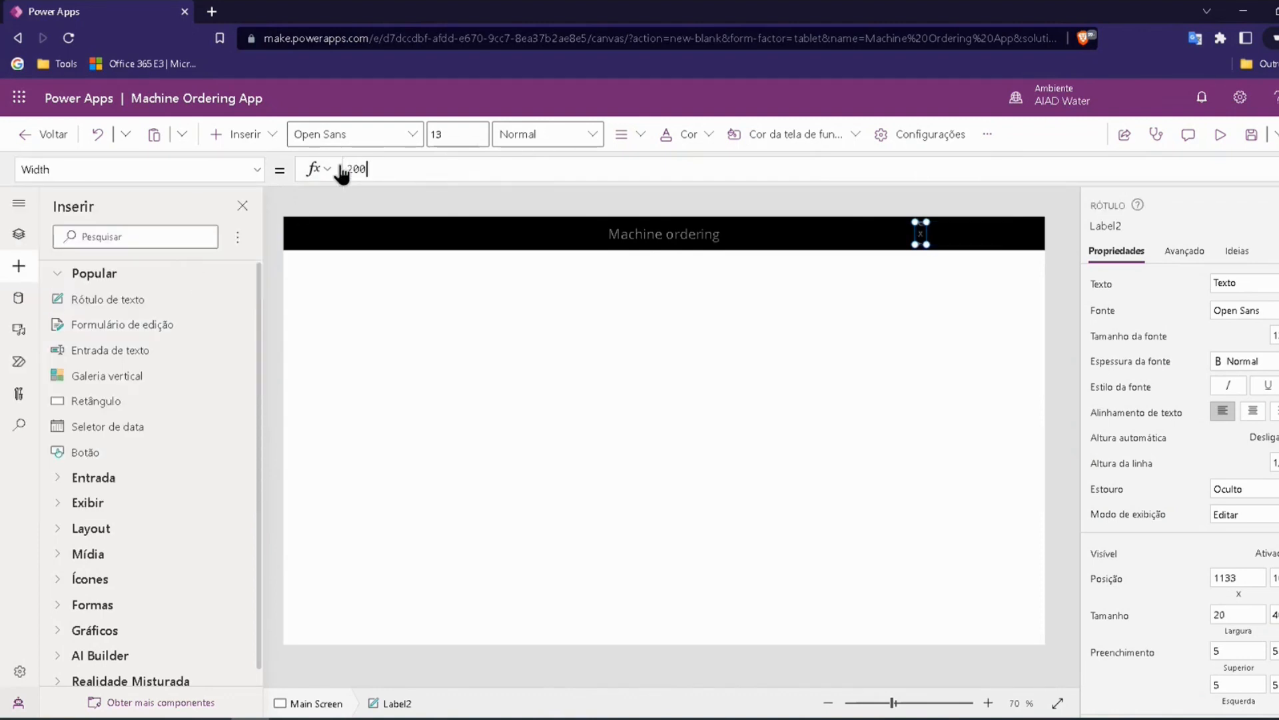
key(Return)
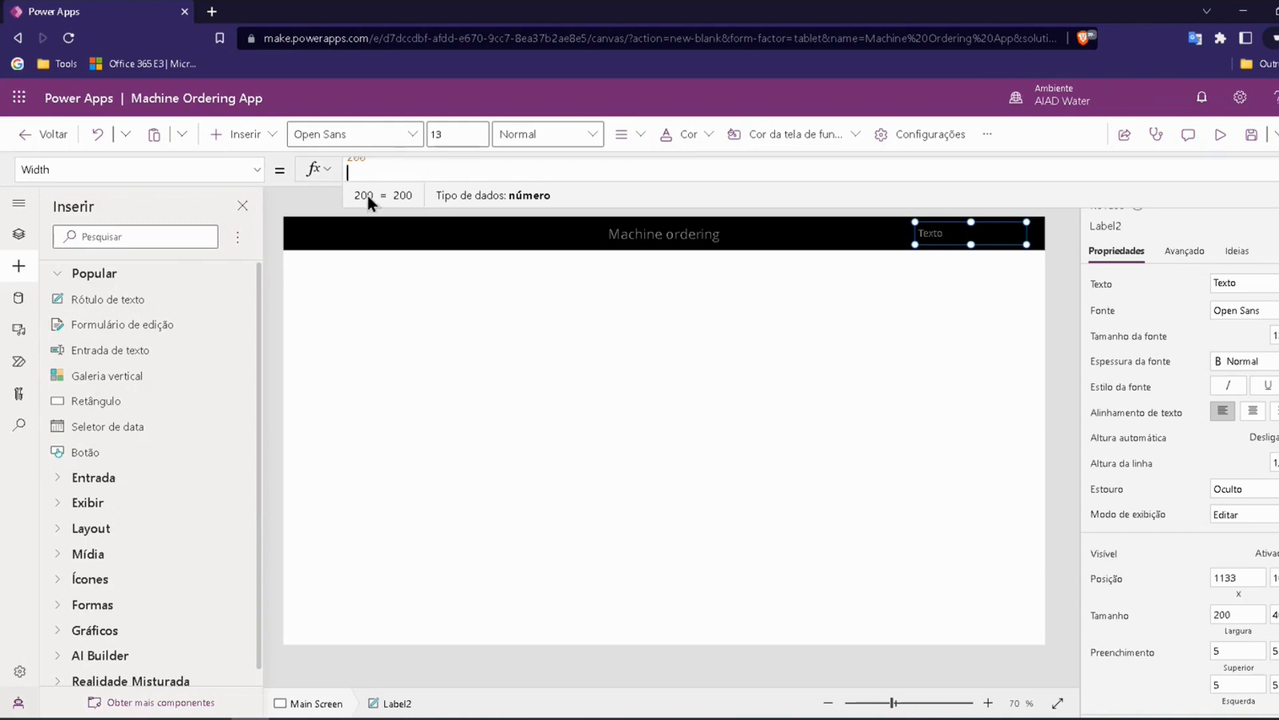
click(298, 212)
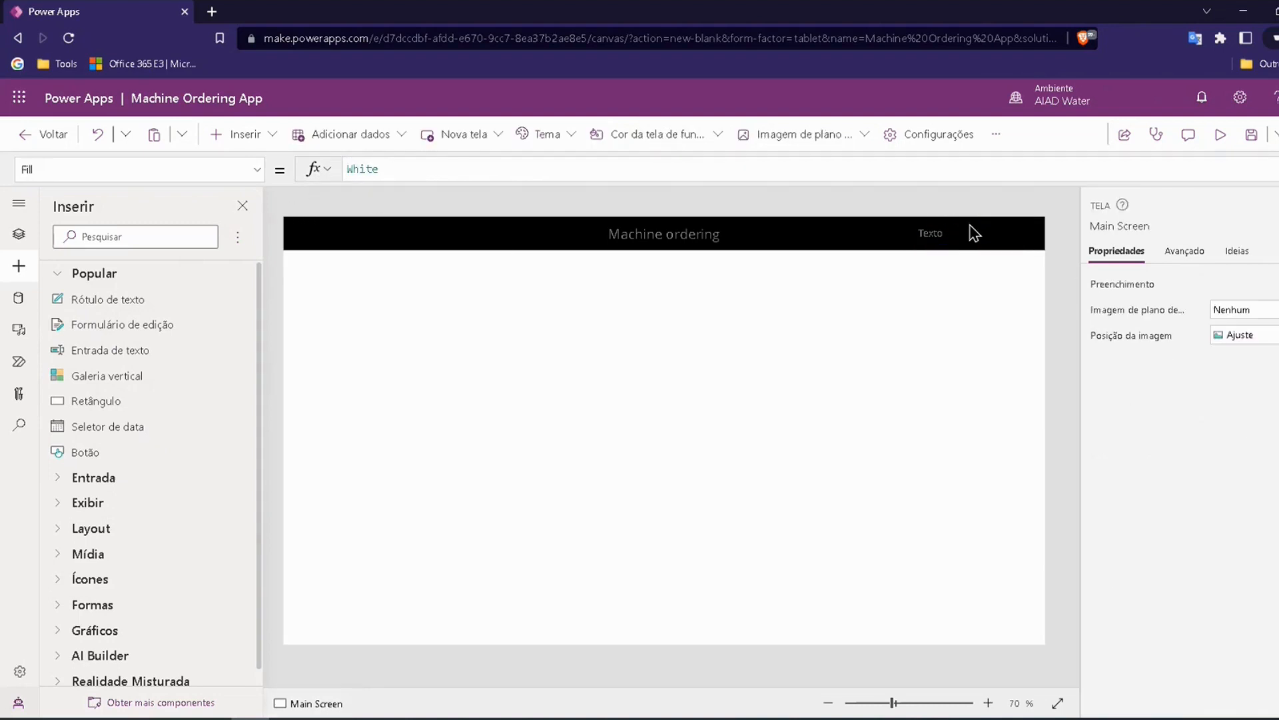
Step: Set the Text property of the label in the header's right part to "Olá, "
click(950, 231)
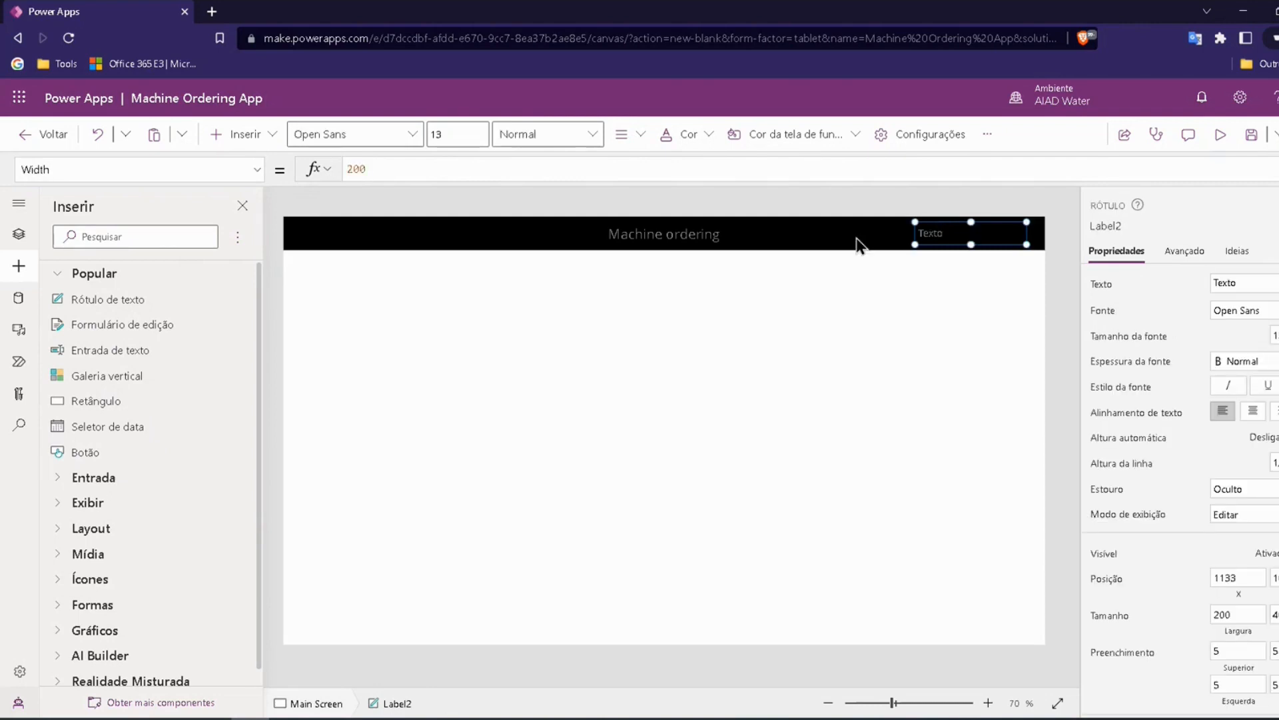
click(256, 170)
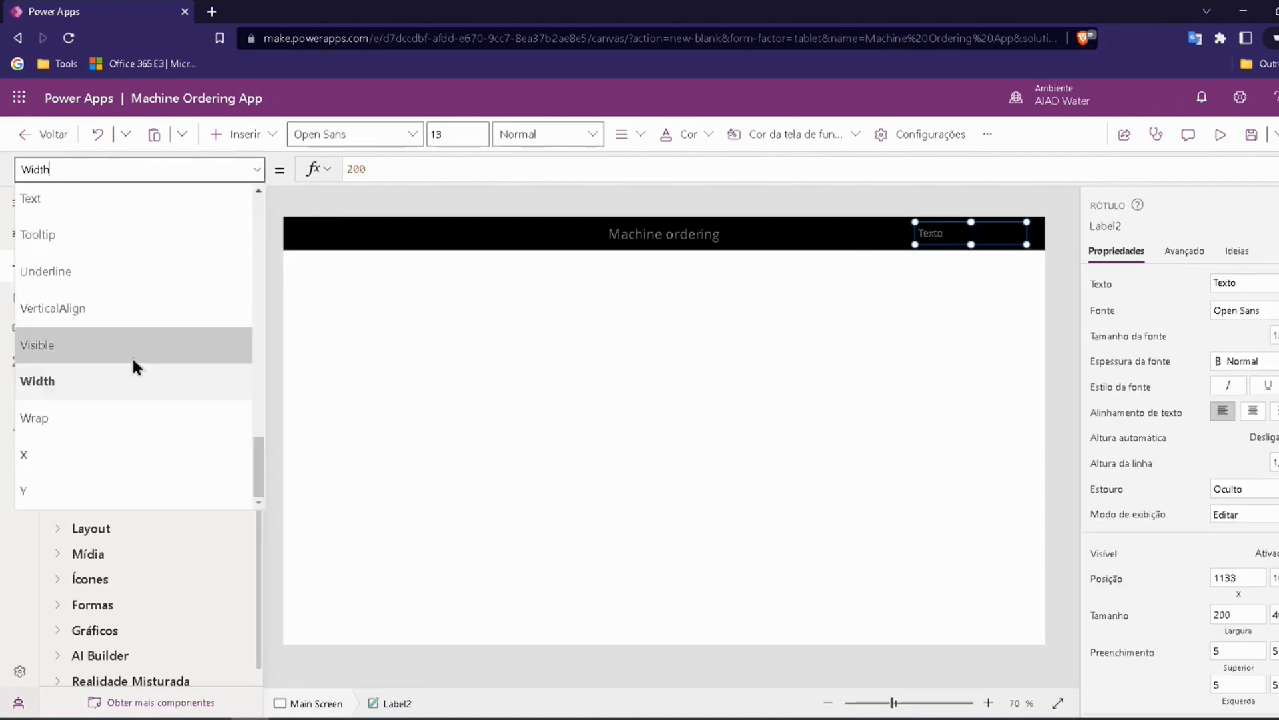
scroll(47, 233, up, 1)
click(47, 225)
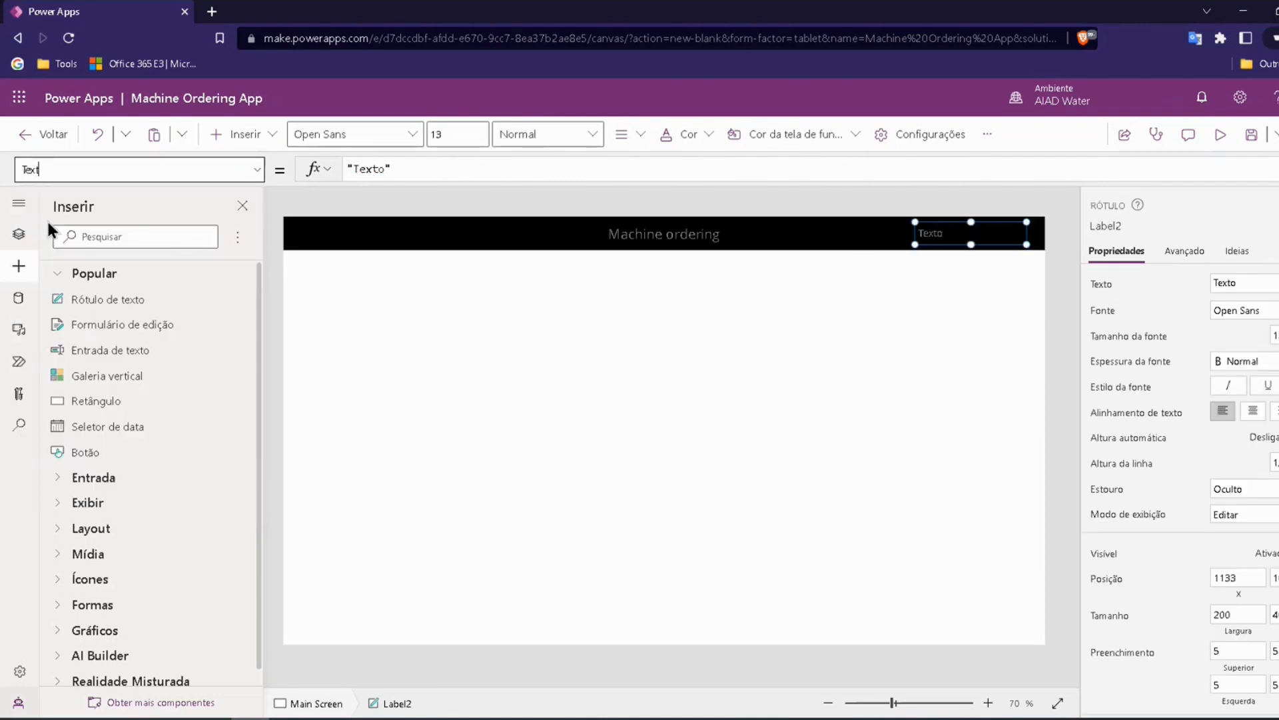
click(372, 168)
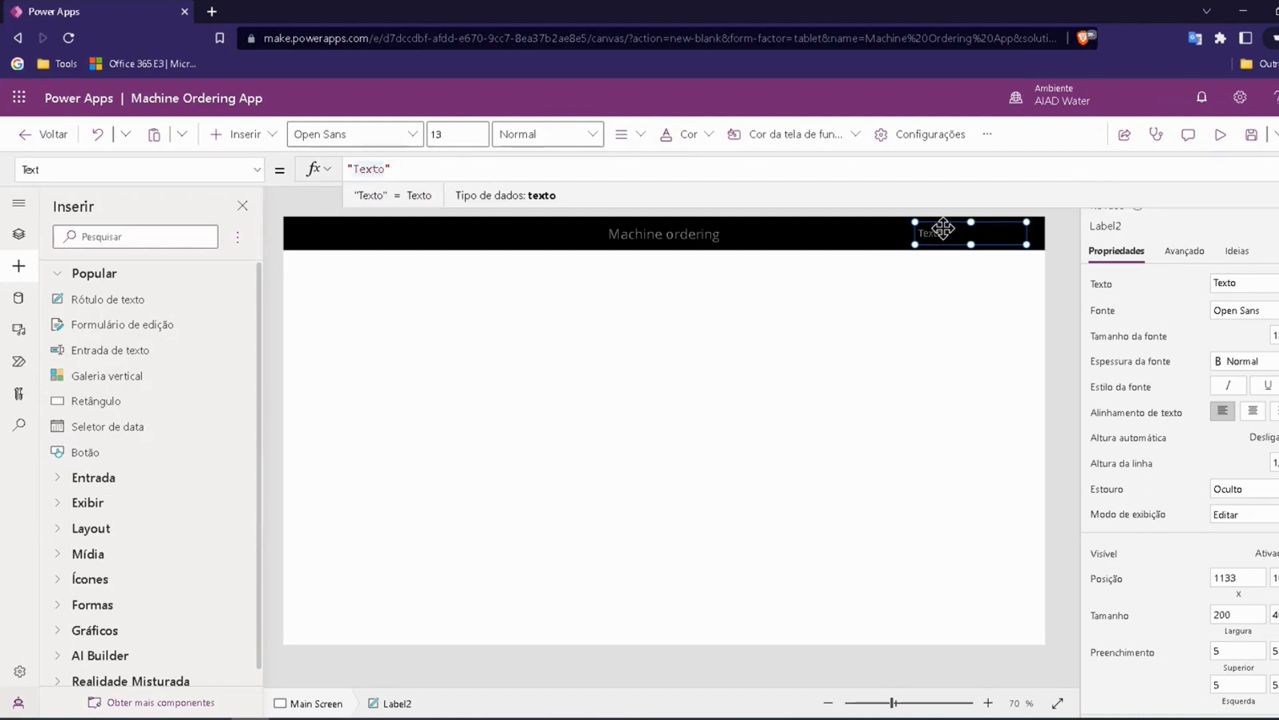
double_click(398, 169)
drag(385, 168, 359, 169)
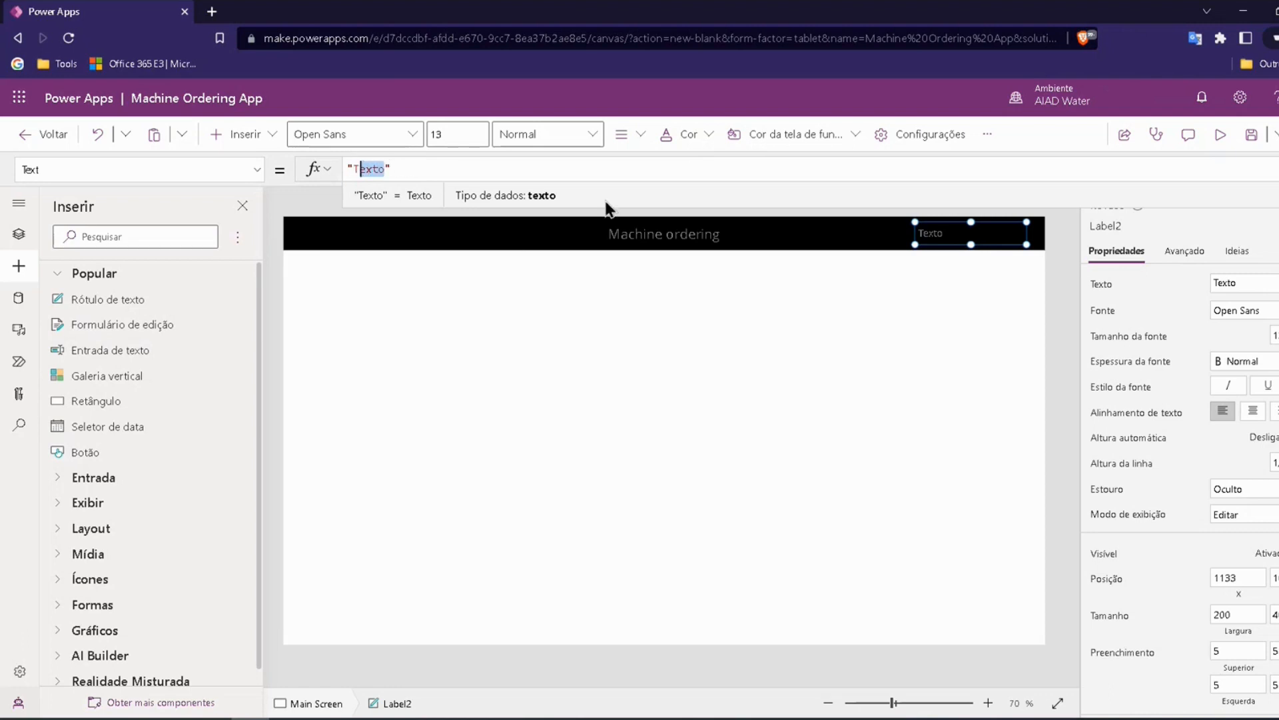
key(BackSpace)
key(BackSpace)
text(O)
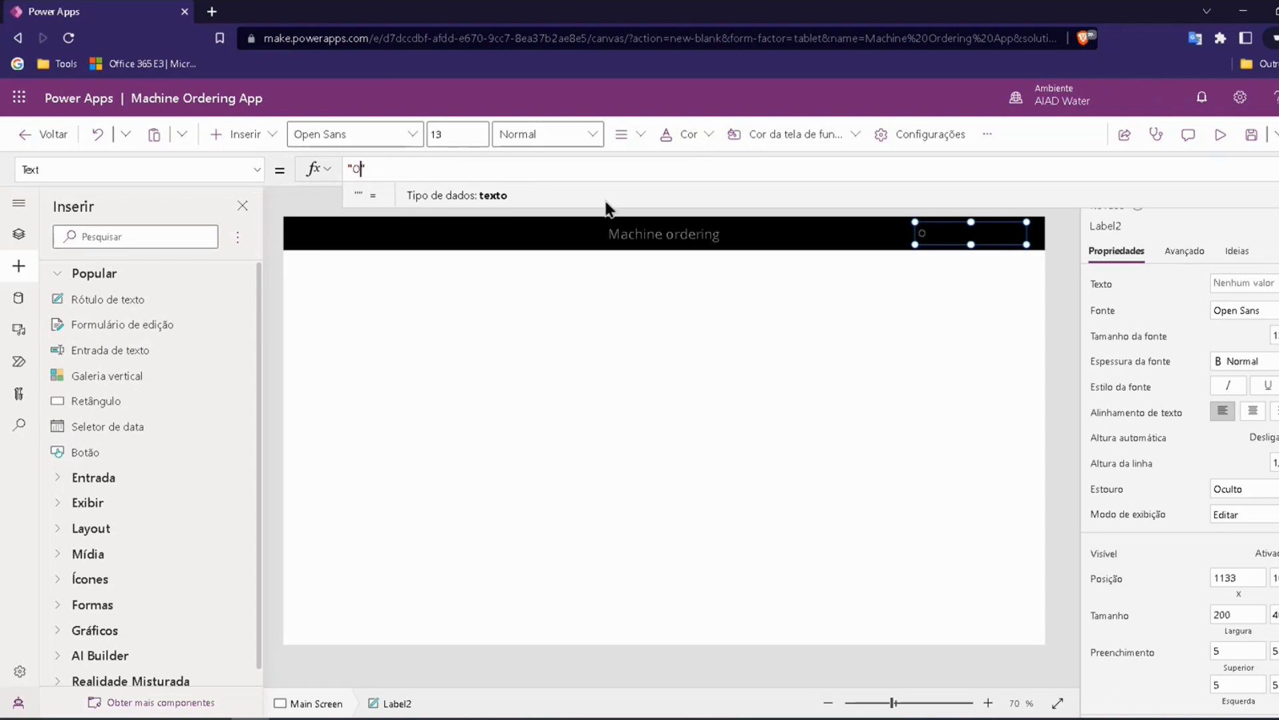
text(lá,)
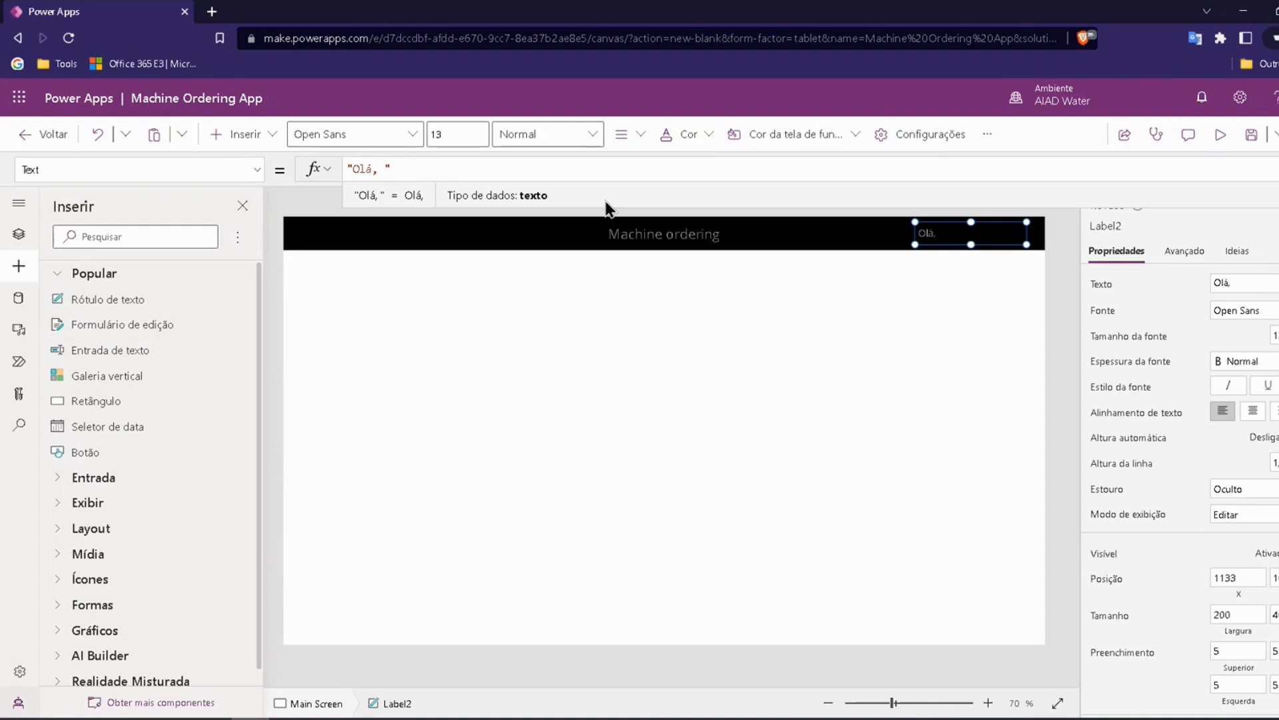
Step: Append & User().FullName to the greeting label's Text formula and compare the result with the signed-in account's details
text(&)
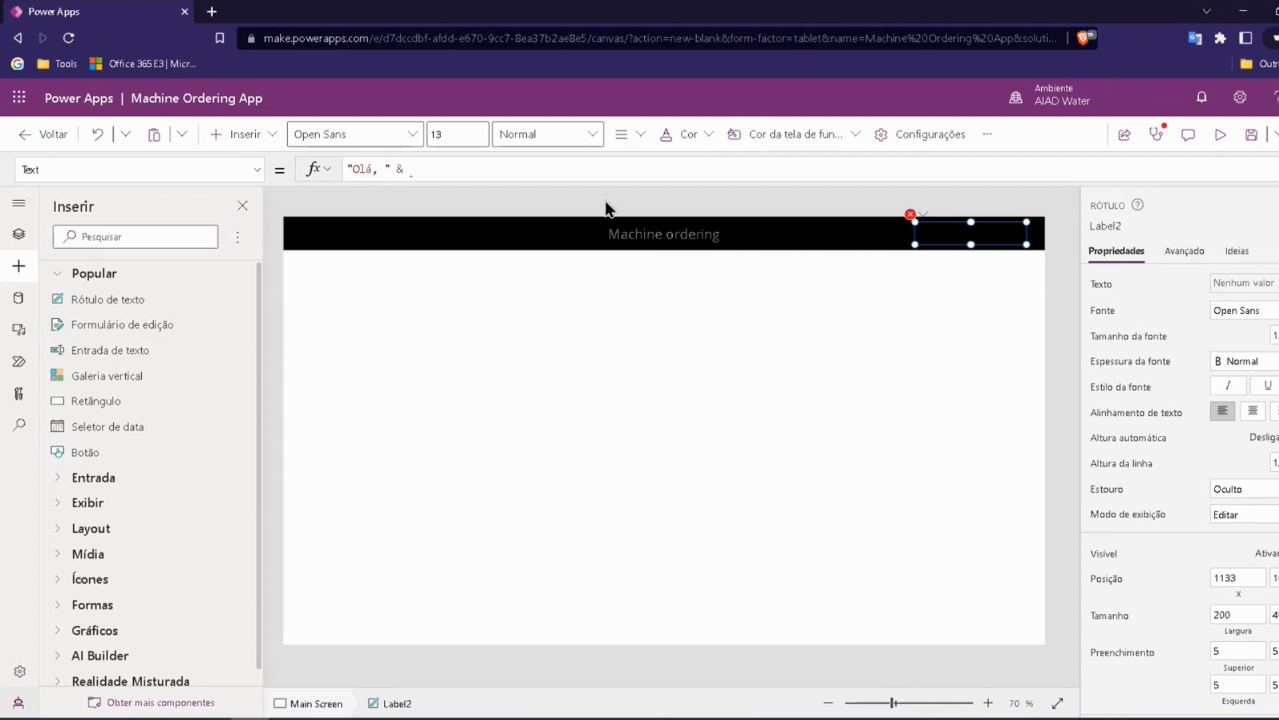
text(Use)
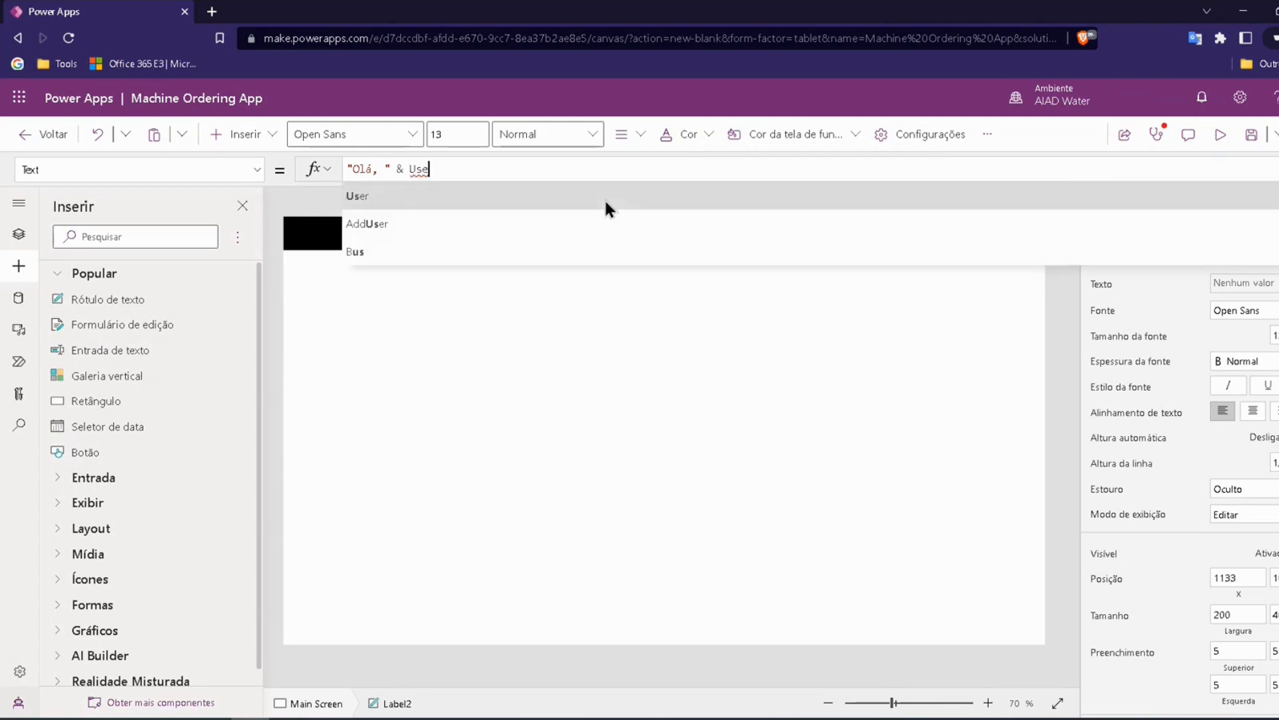
text(r().)
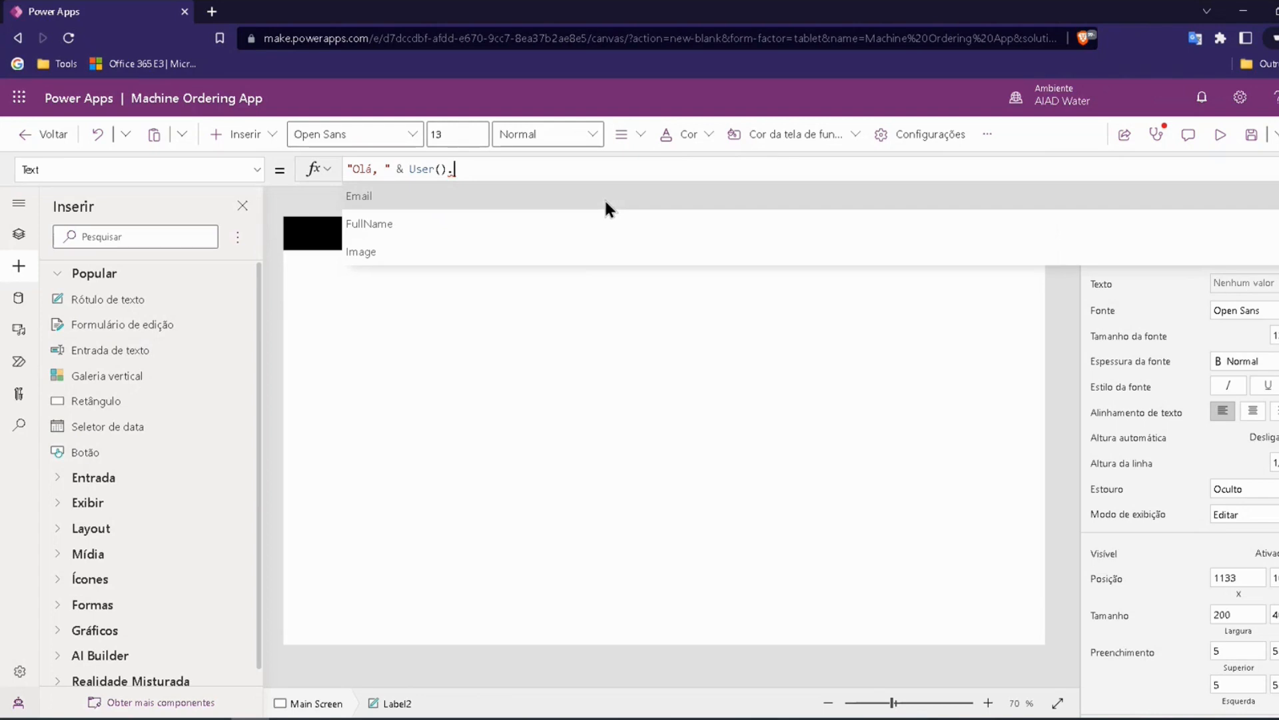
text(F)
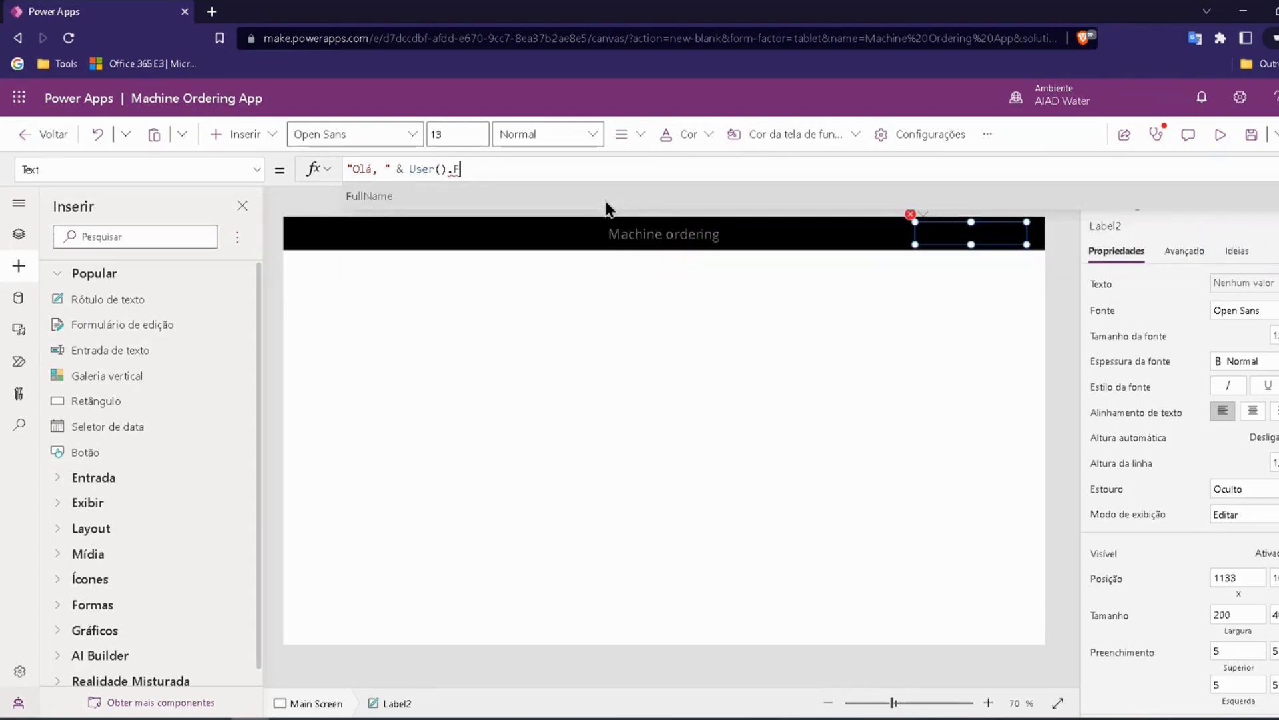
text(ullName)
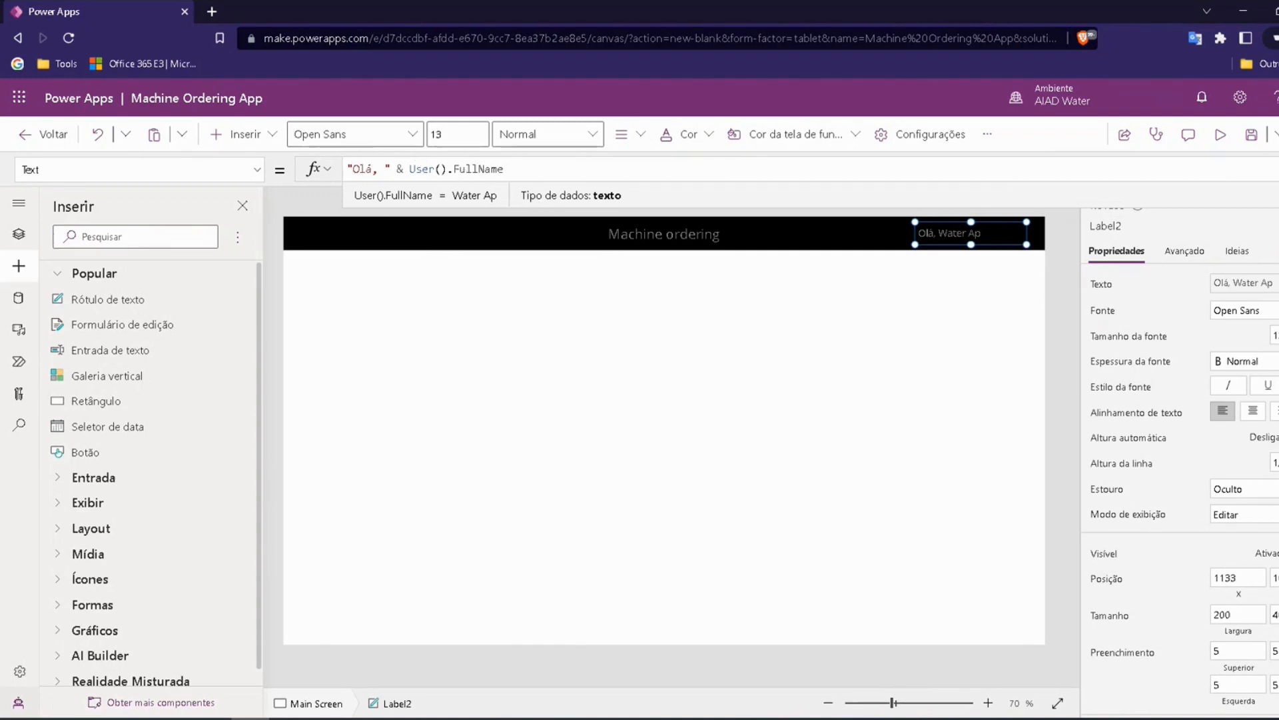
click(1278, 97)
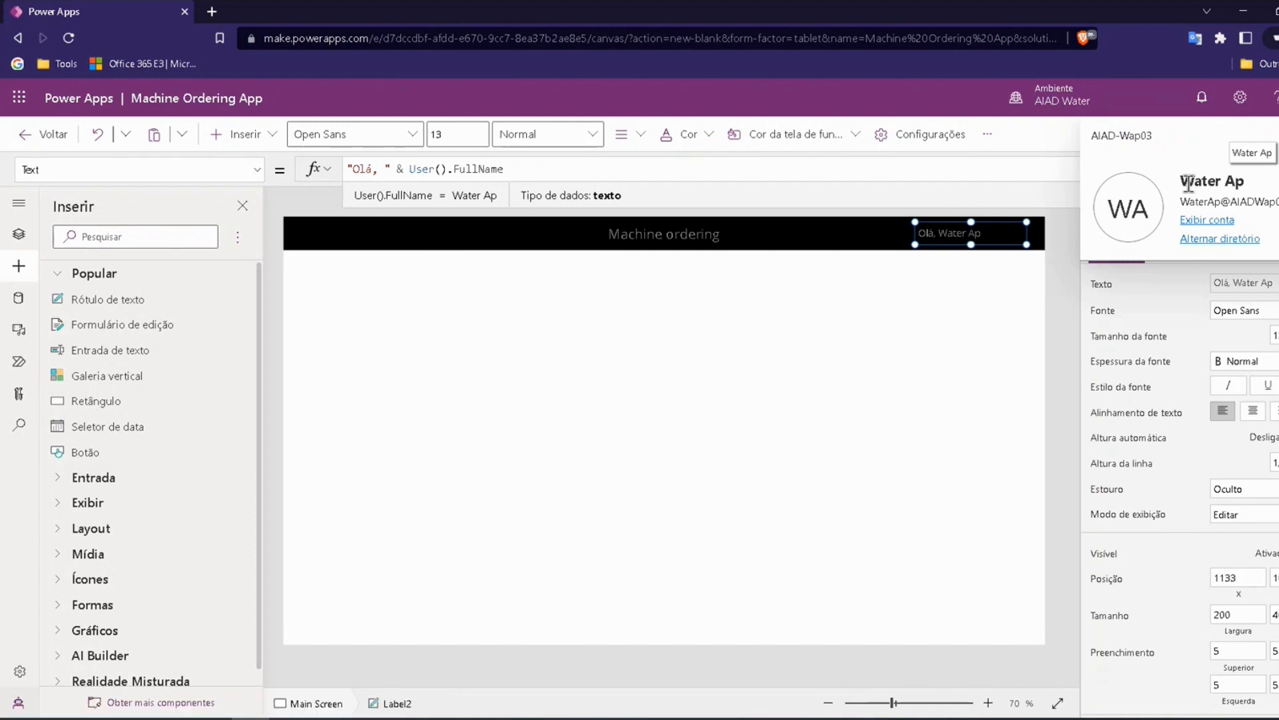
click(1059, 264)
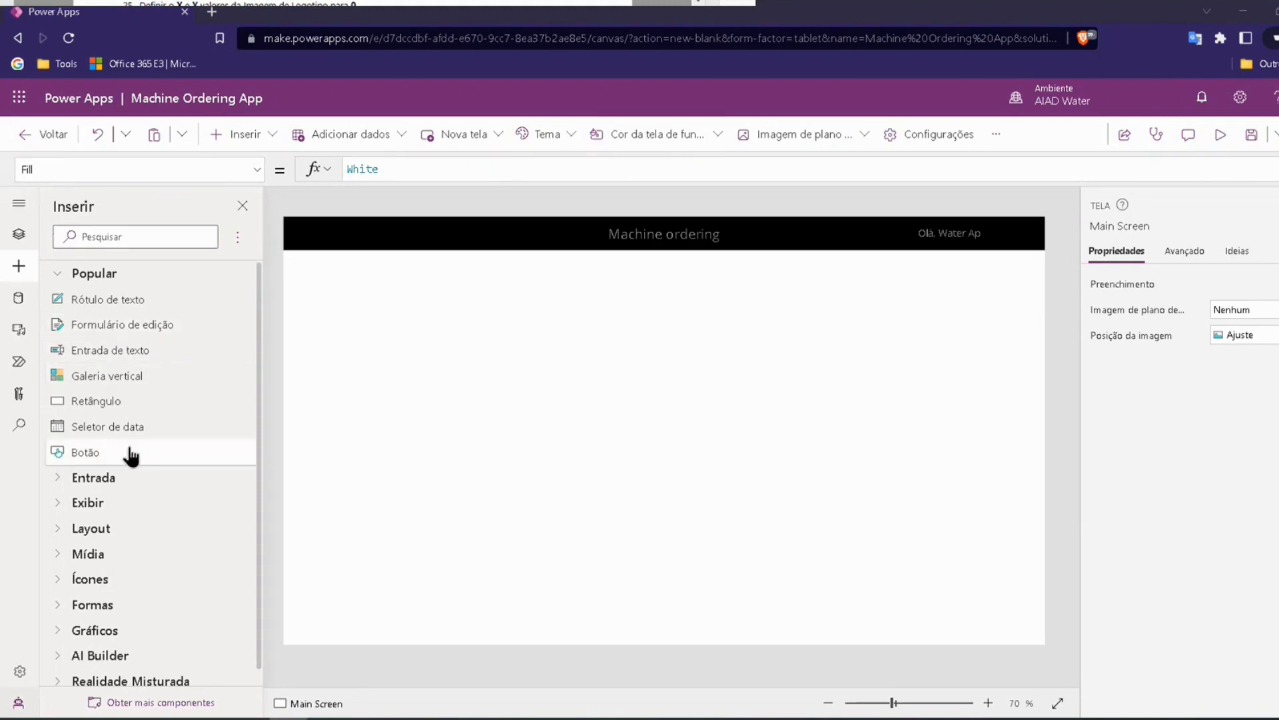
Step: Insert an image control from the media controls and place it below the header's left part, at about X 124
scroll(94, 477, down, 1)
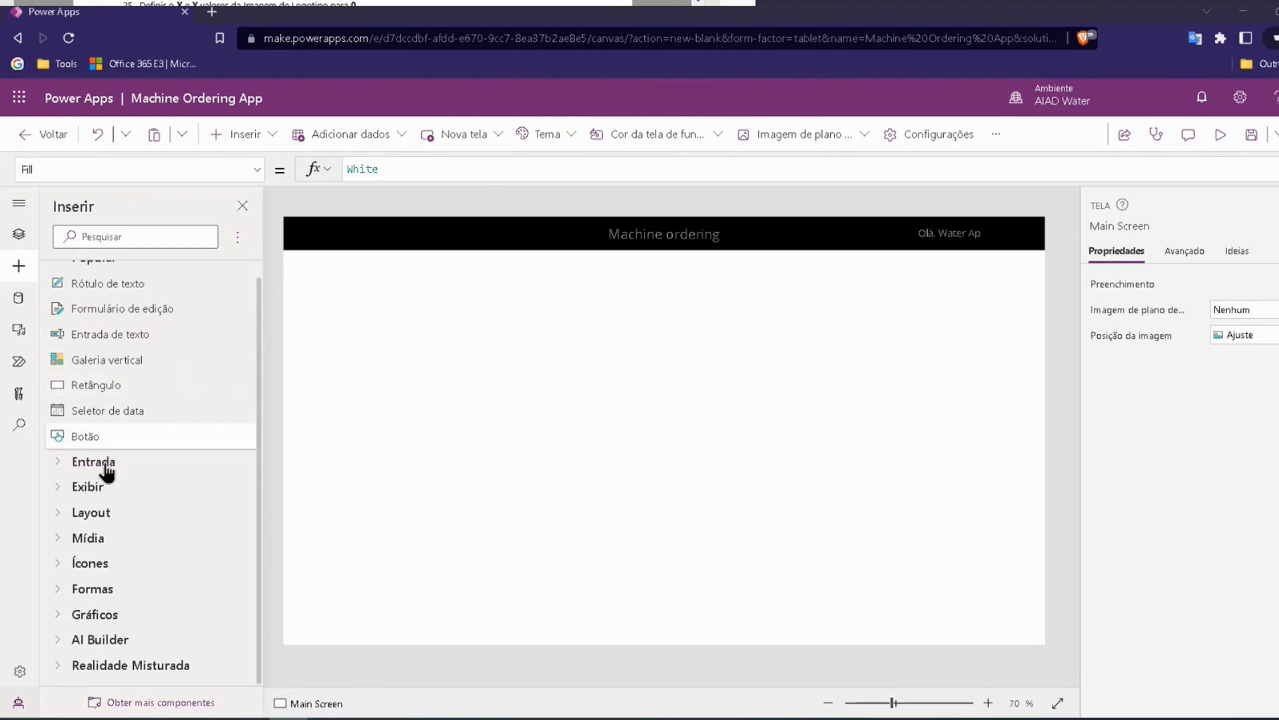
click(66, 538)
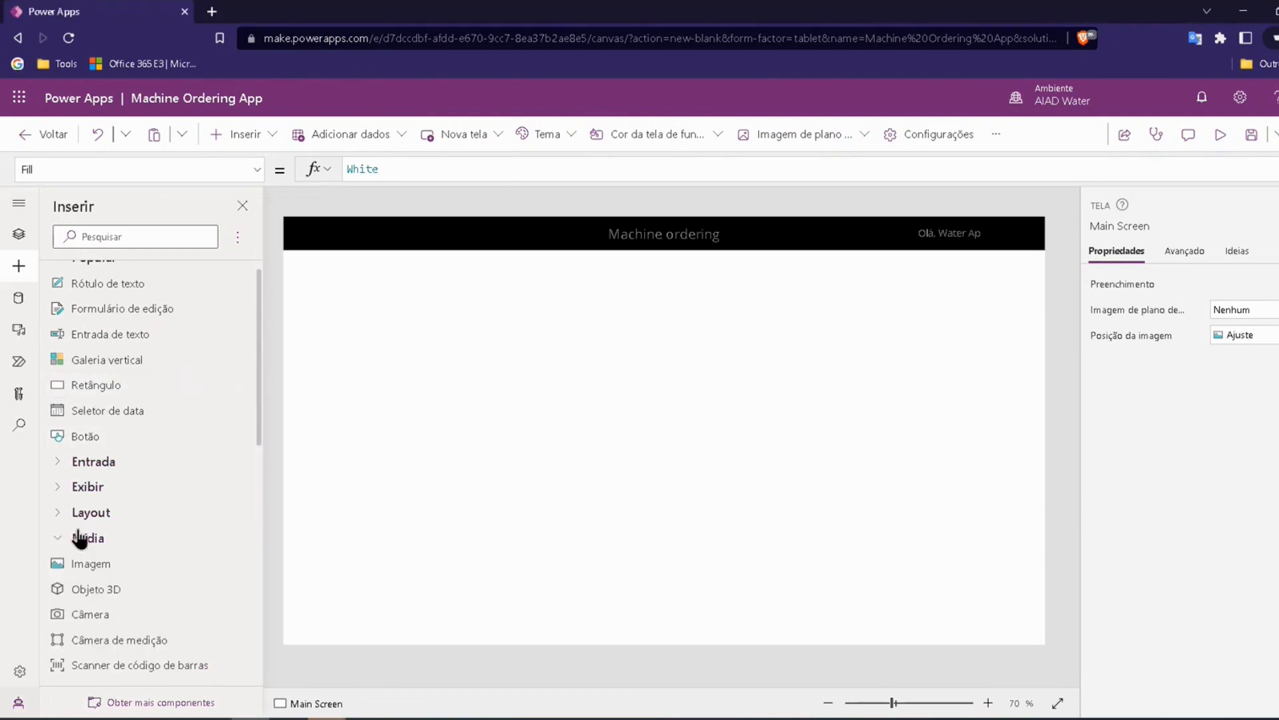
click(88, 565)
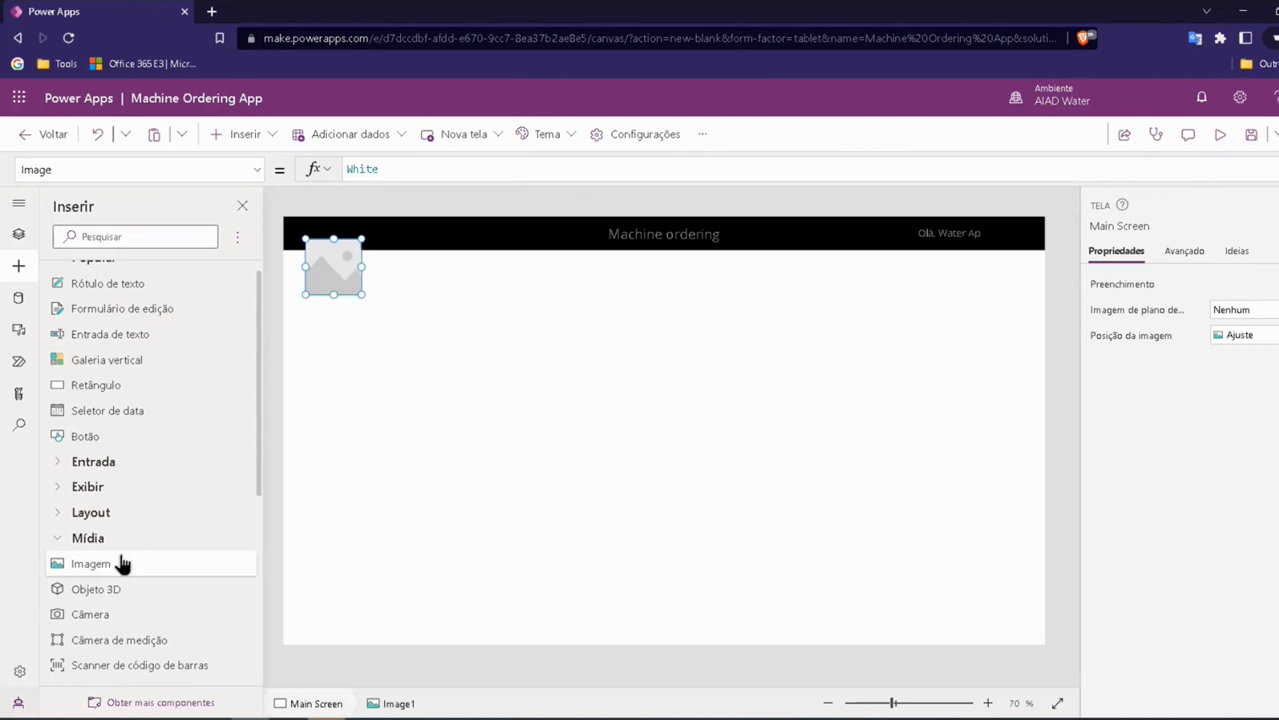
drag(342, 266, 385, 317)
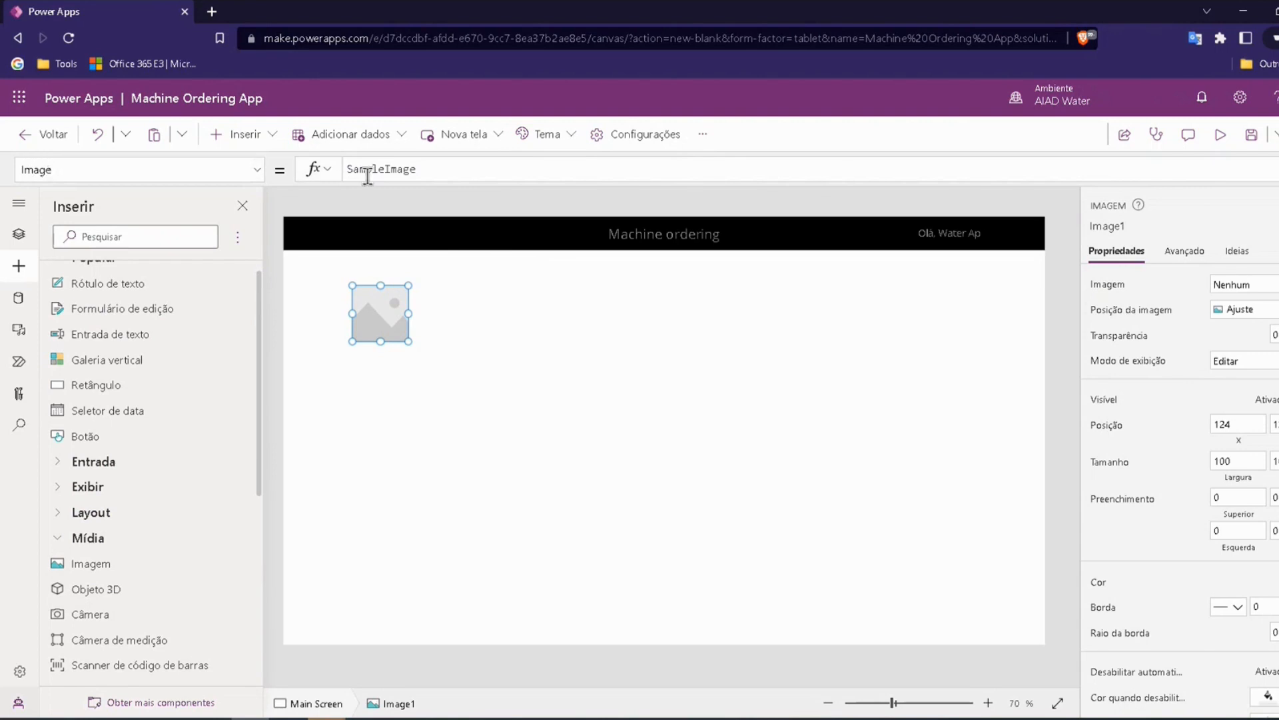
Step: Copy the Contoso logo's web address from the other browser window and close that window's tabs
drag(348, 169, 419, 164)
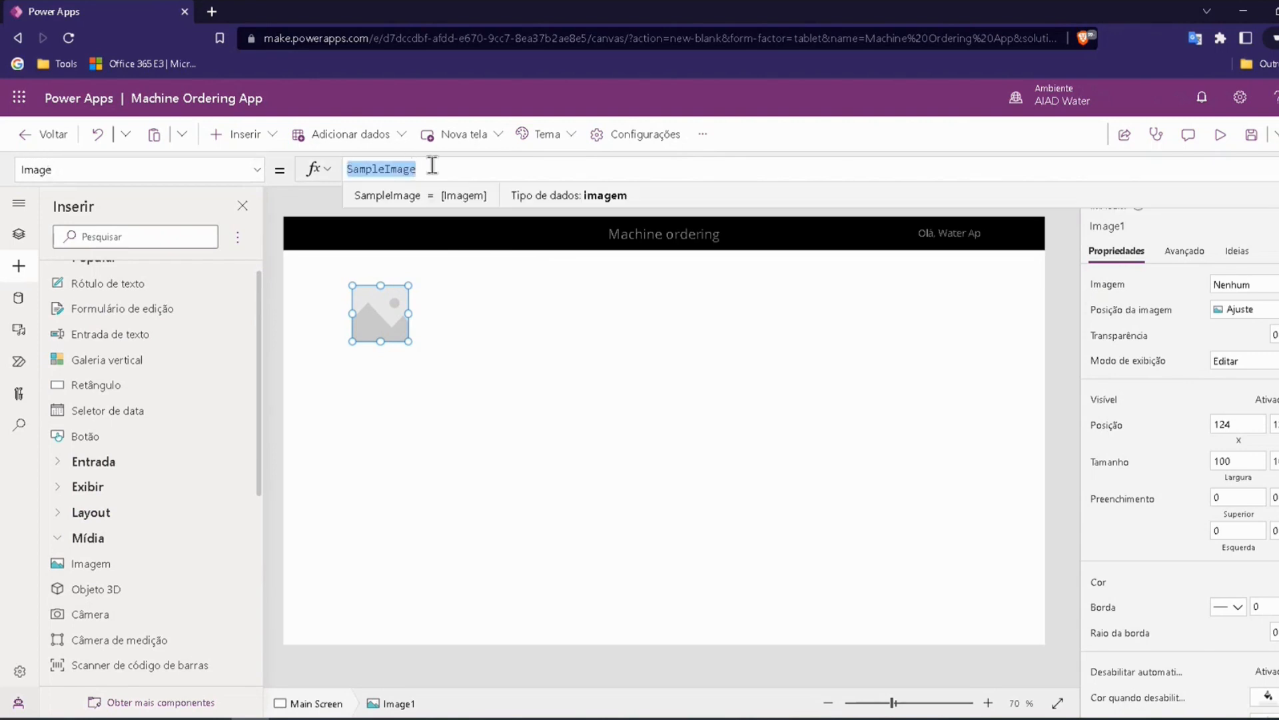
click(424, 168)
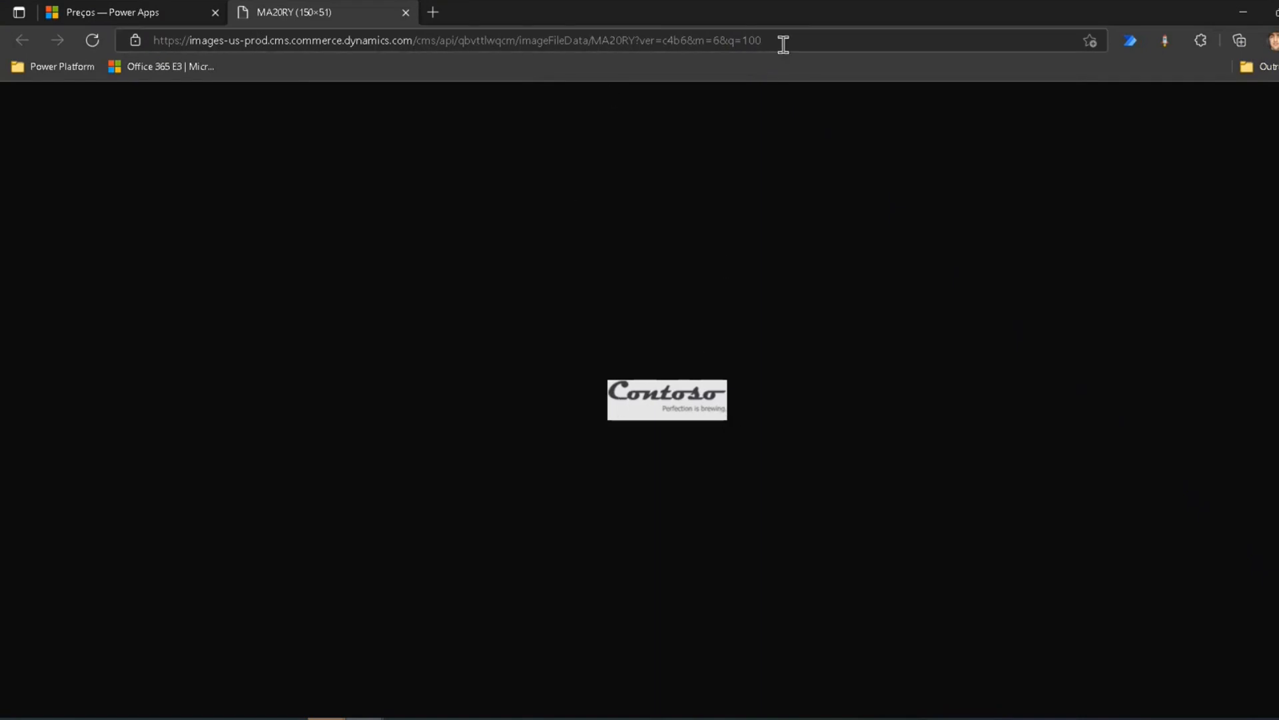
drag(777, 40, 145, 50)
key(ctrl+c)
key(alt+Tab)
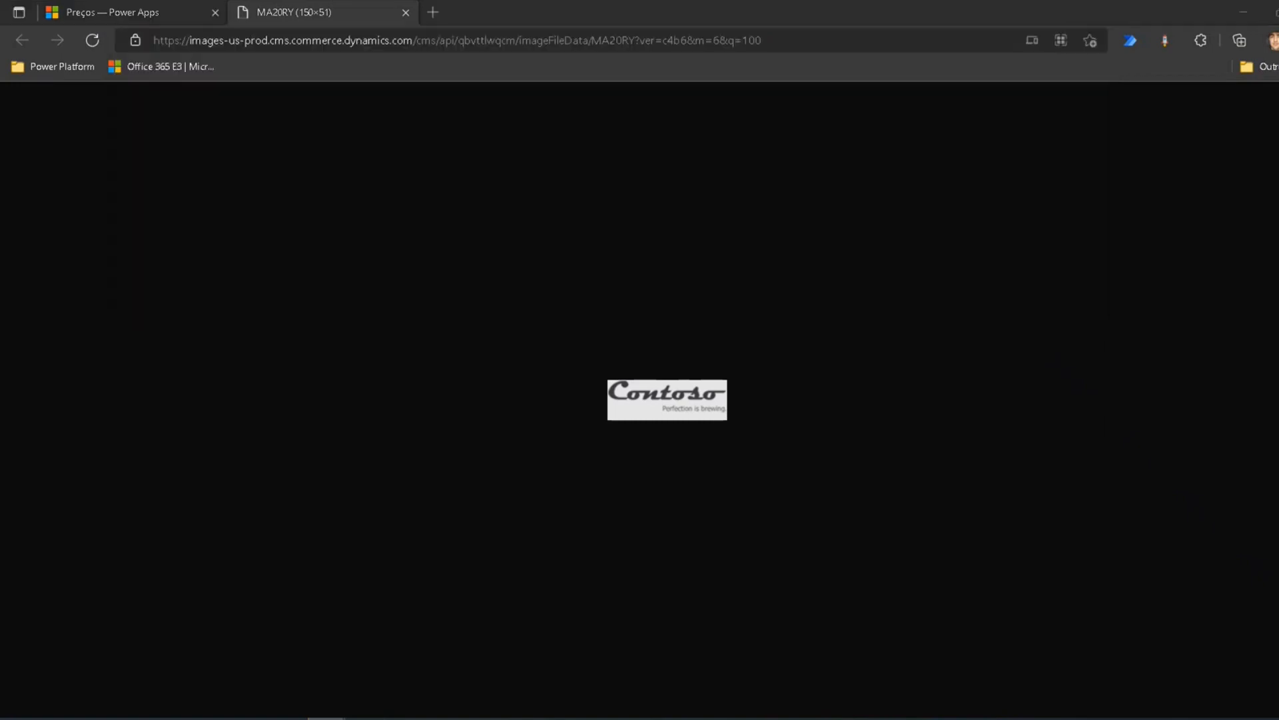
click(406, 12)
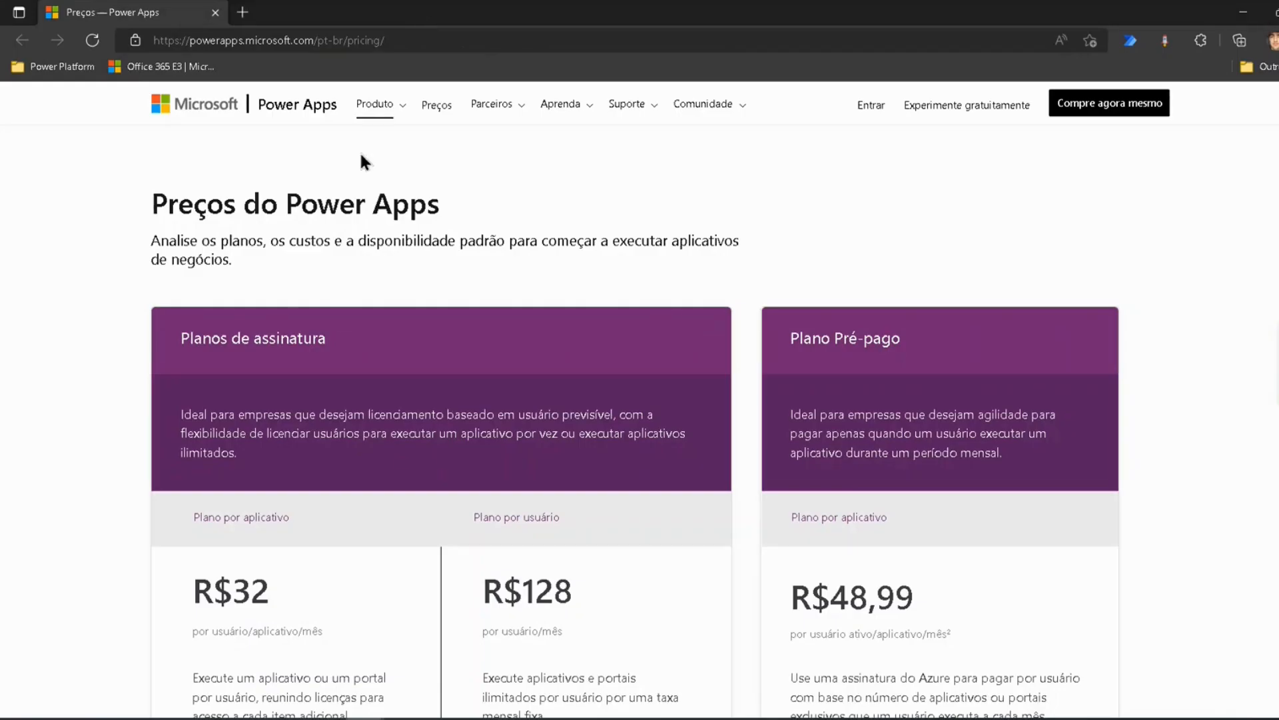
click(214, 12)
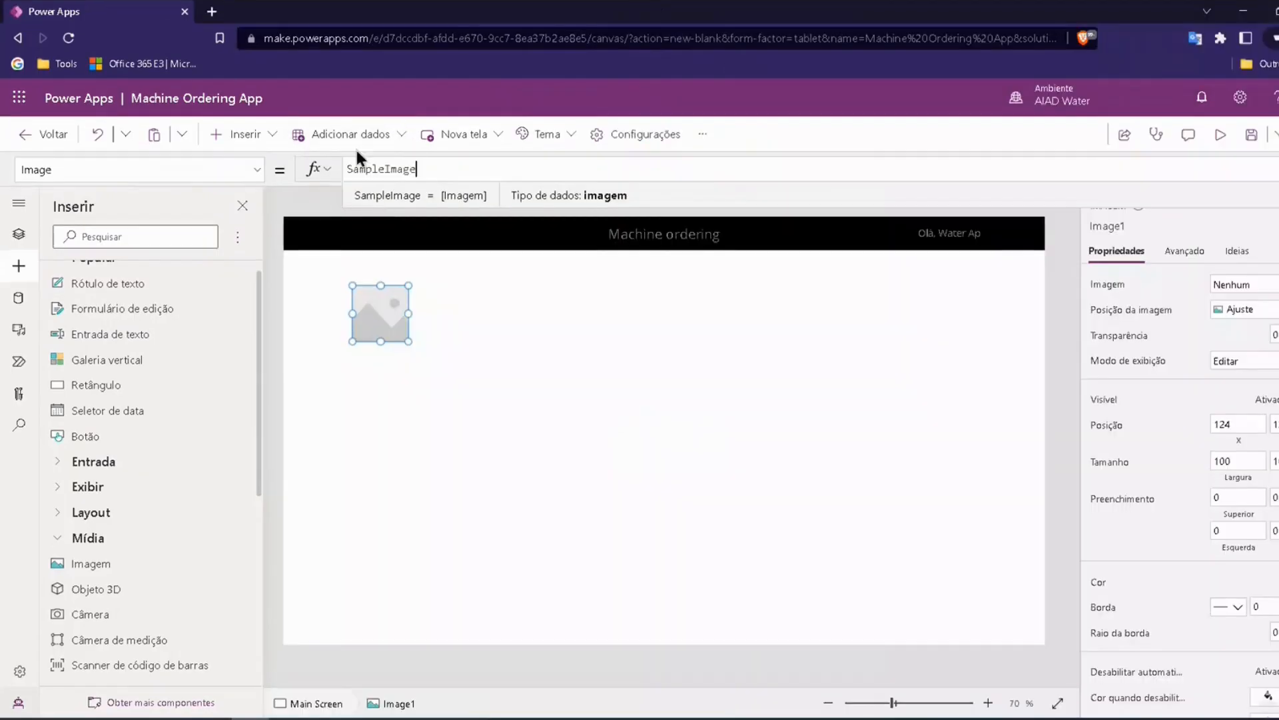
drag(418, 168, 279, 172)
key(ctrl+v)
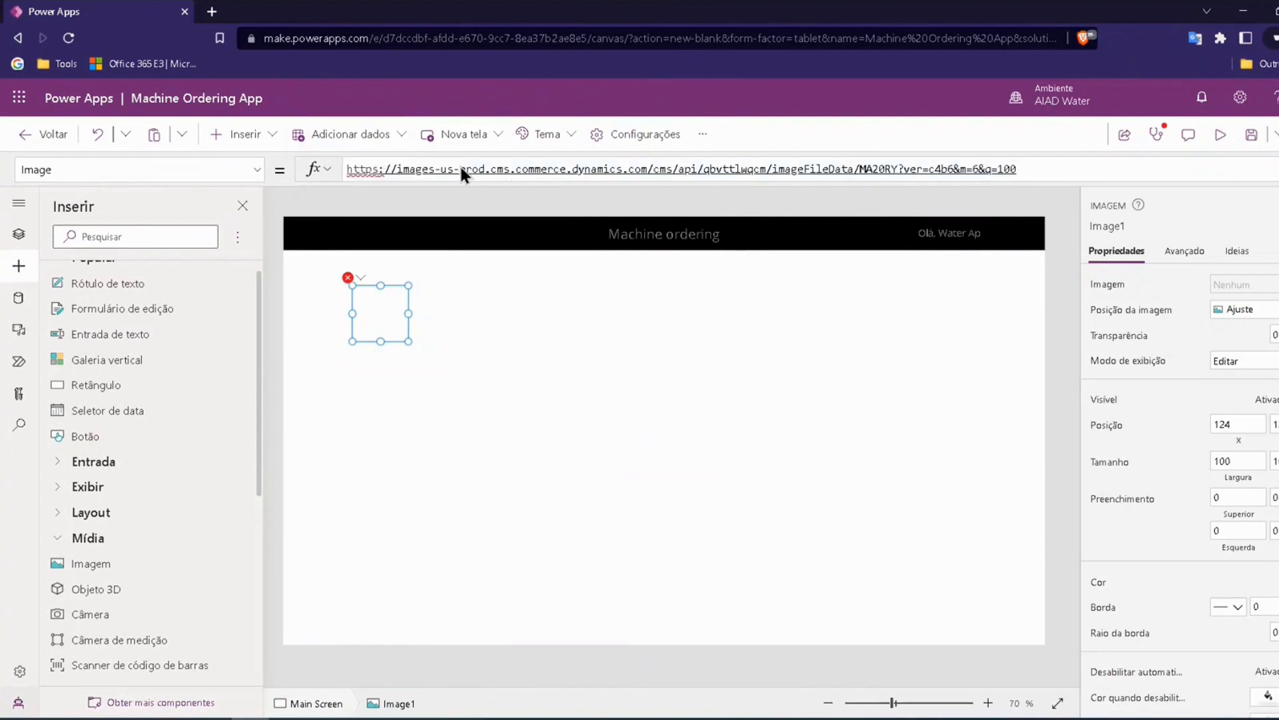
key(ctrl+z)
Step: Replace SampleImage in the image control's Image property with the copied Contoso logo address enclosed in double quotation marks
key(BackSpace)
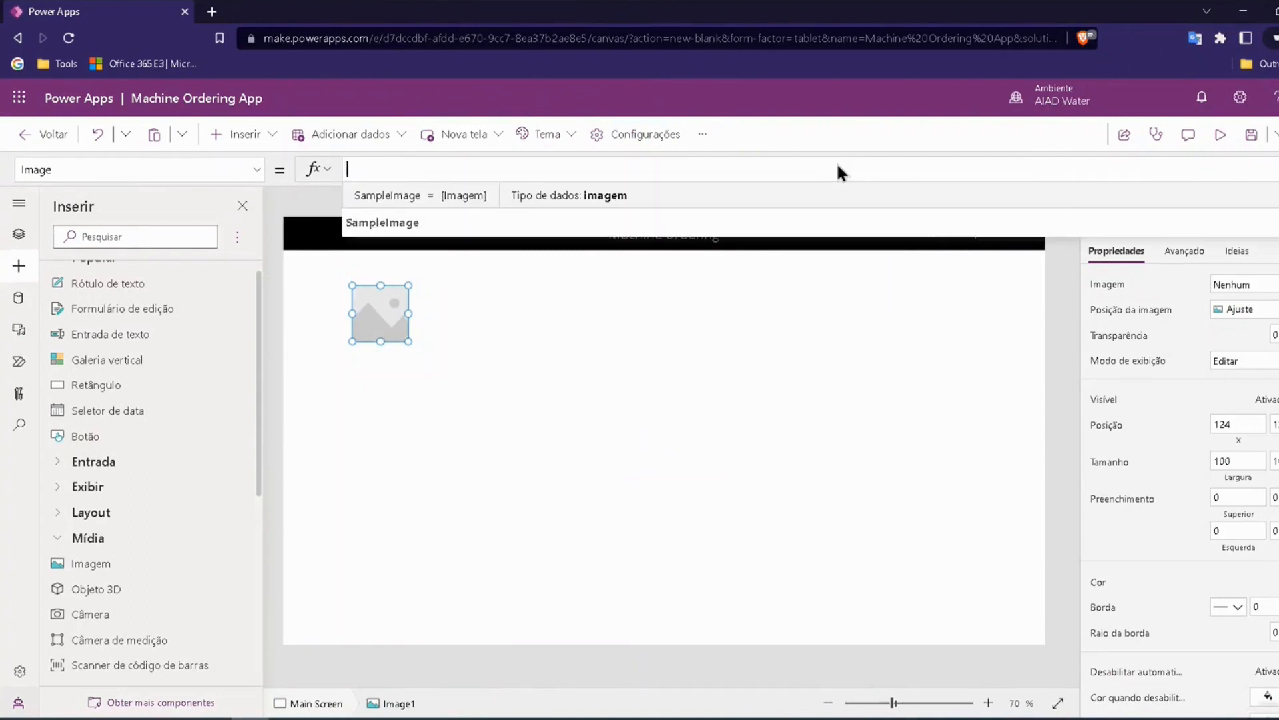
text(")
key(ctrl+v)
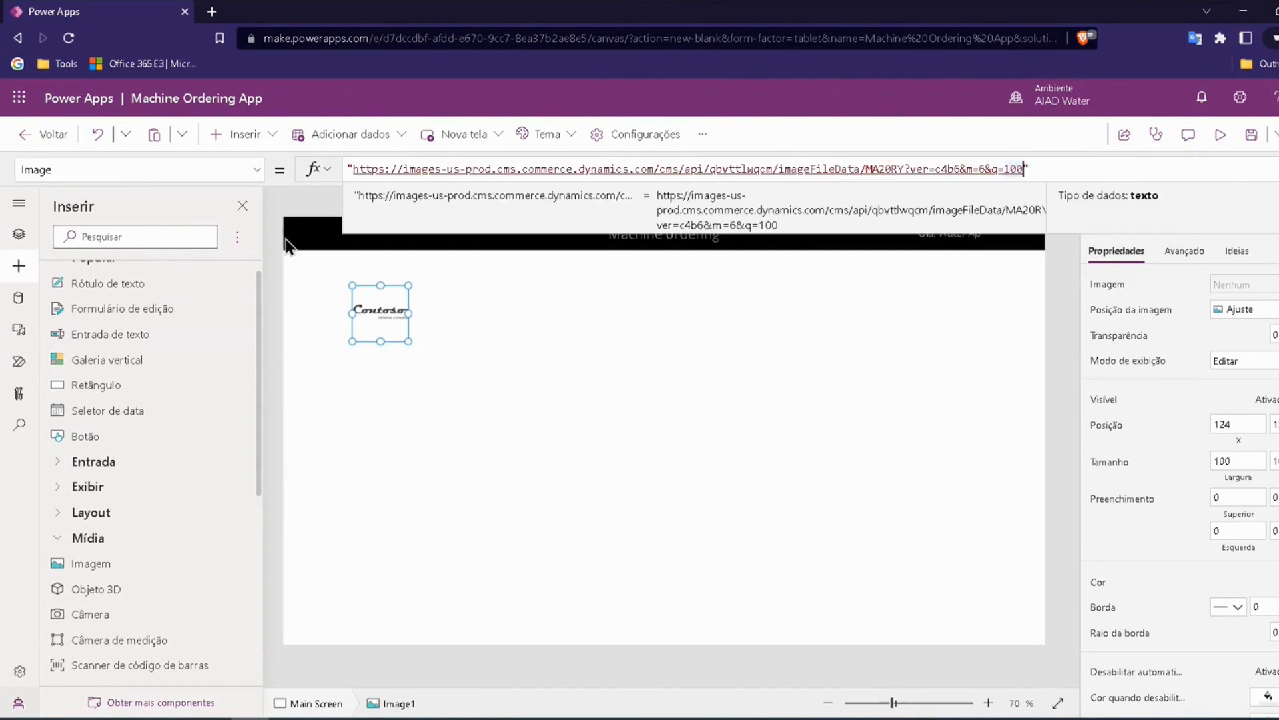
Step: Move the Contoso logo image to the header's upper-left corner, at X 0 and Y 0
click(282, 221)
click(384, 313)
drag(385, 313, 315, 230)
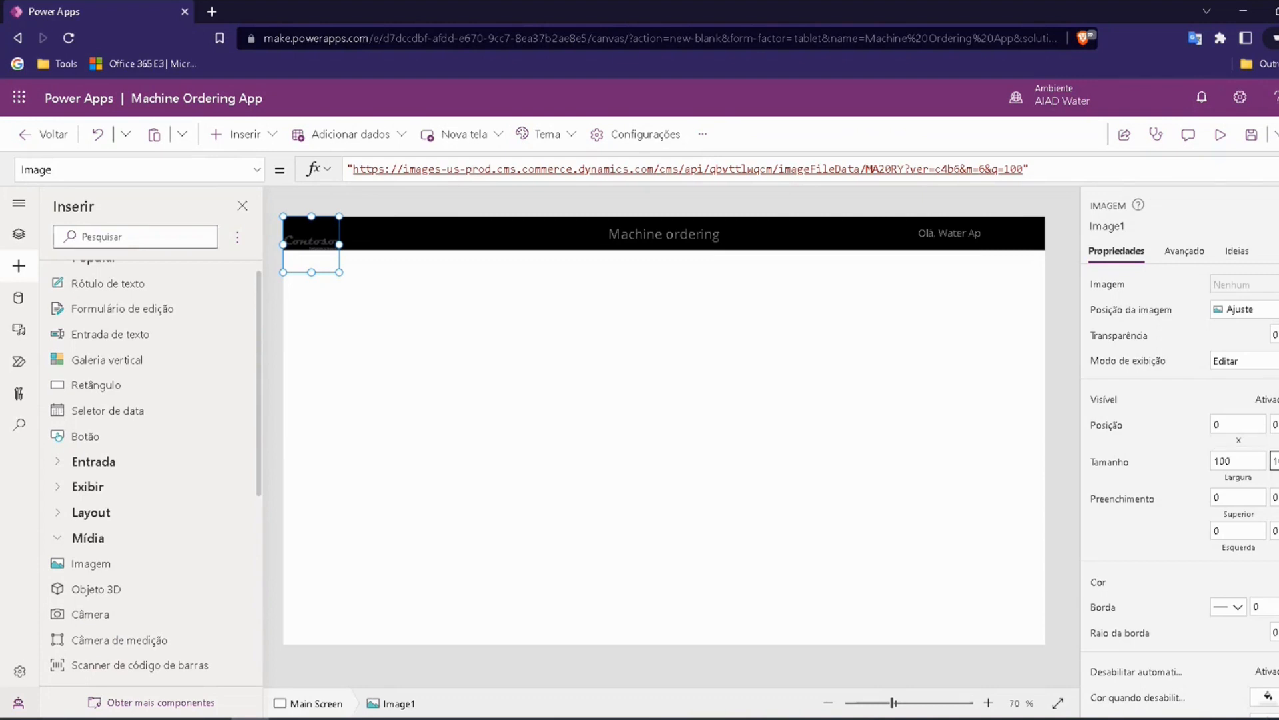
Step: Reduce the logo image's height to match the header and set its width to 200
click(1271, 461)
click(1185, 460)
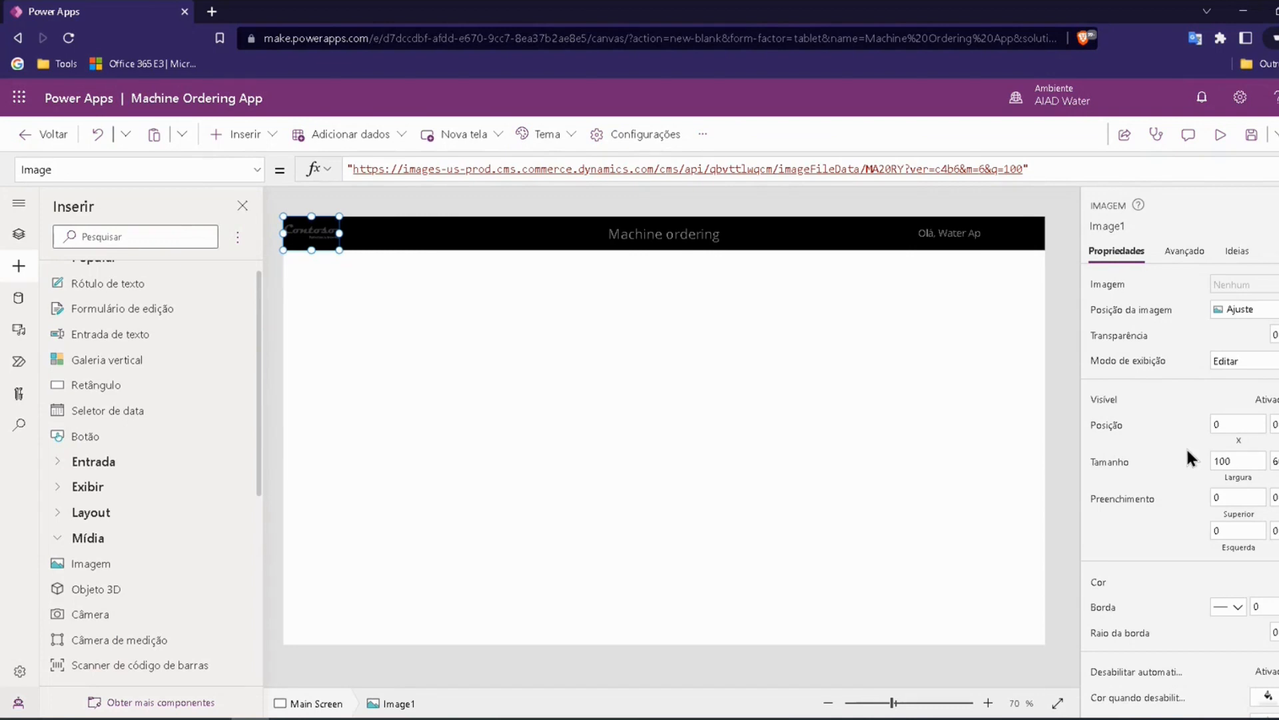
click(1243, 459)
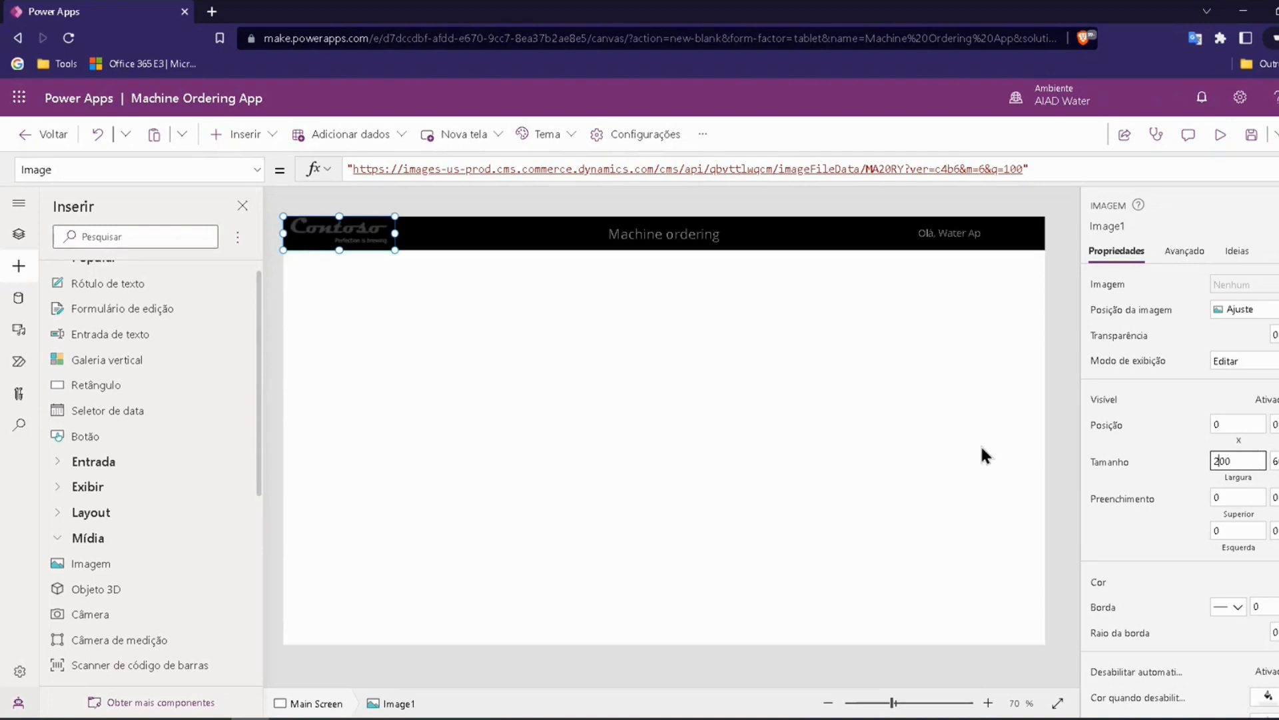
click(281, 199)
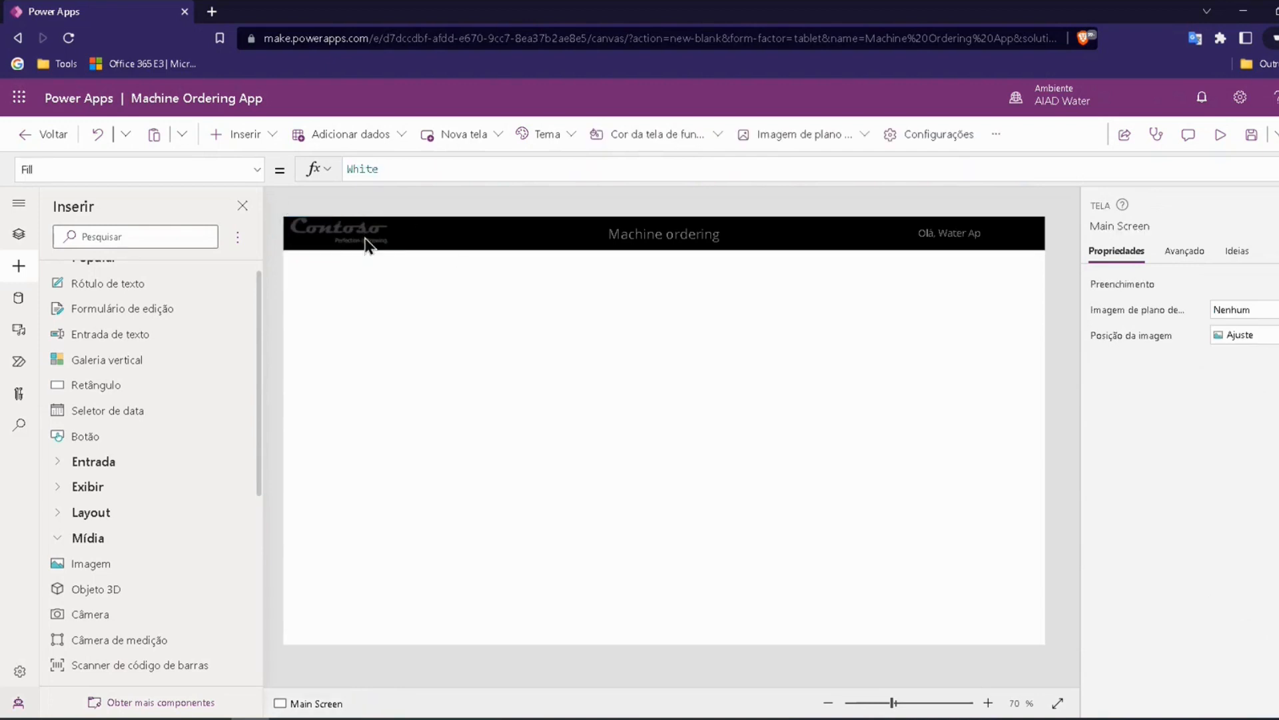
Step: Set the logo image's top padding to 10
click(343, 227)
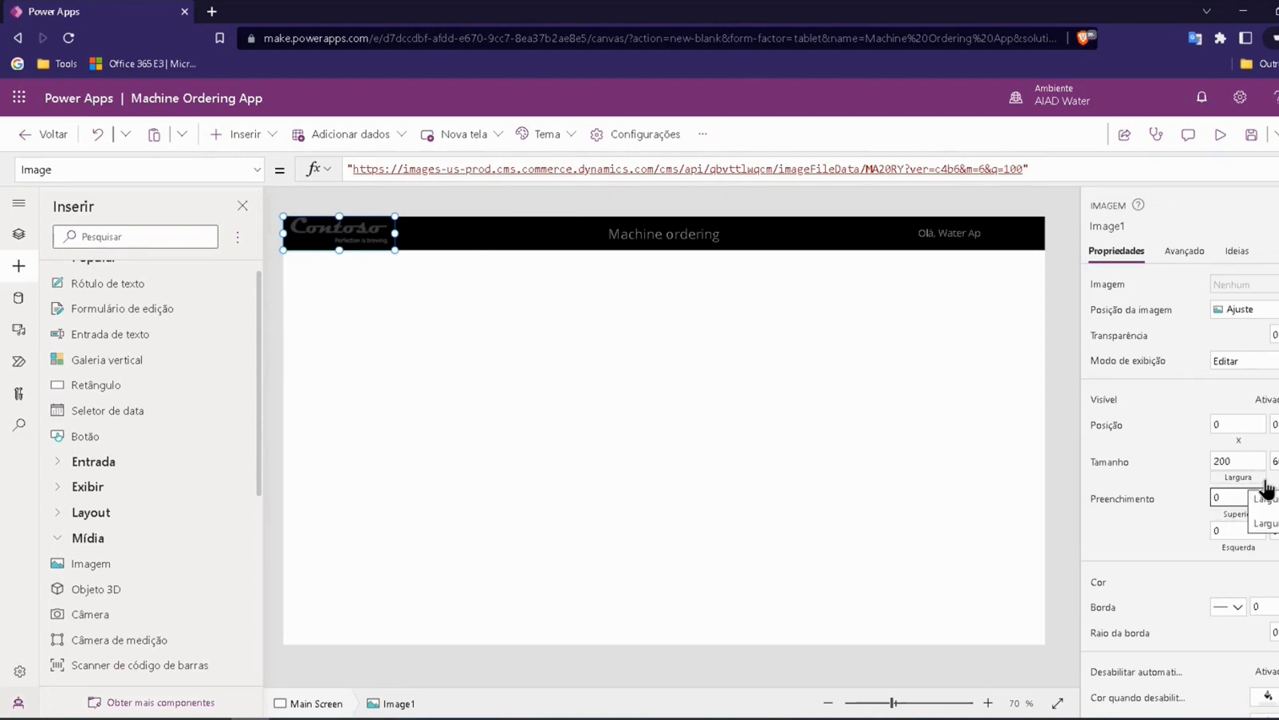
key(BackSpace)
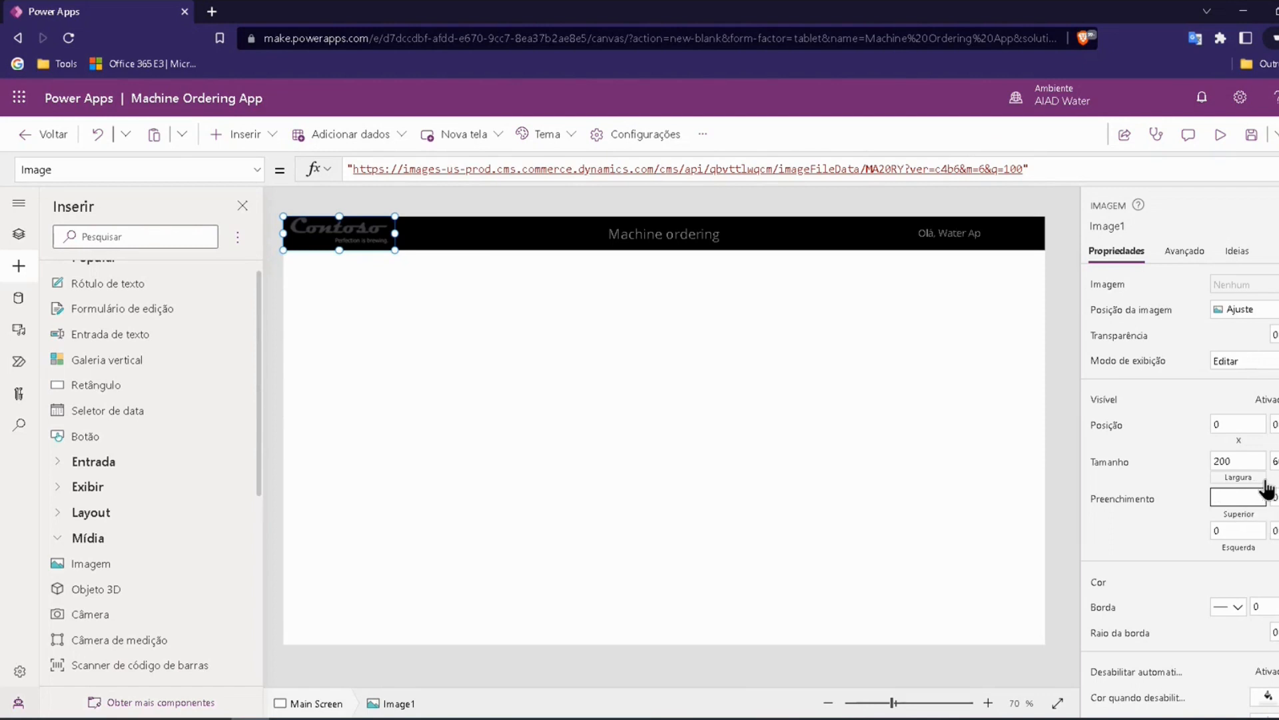
text(10)
click(1189, 478)
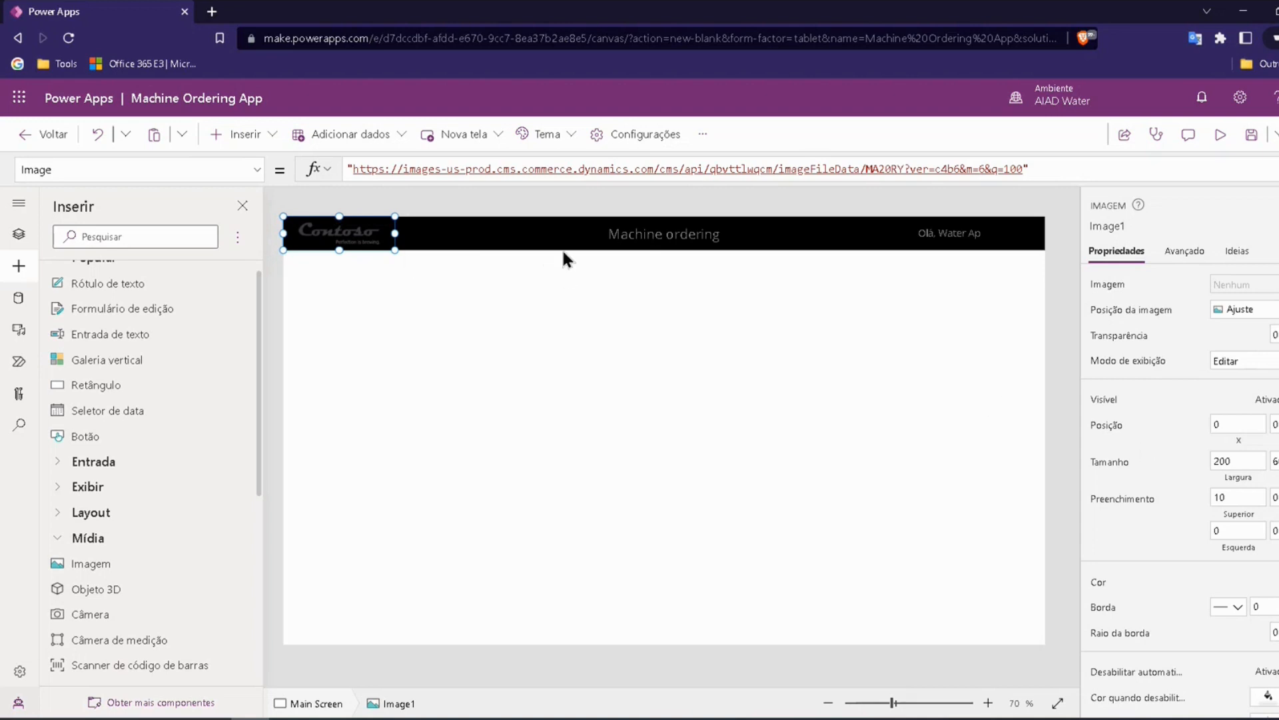
click(292, 198)
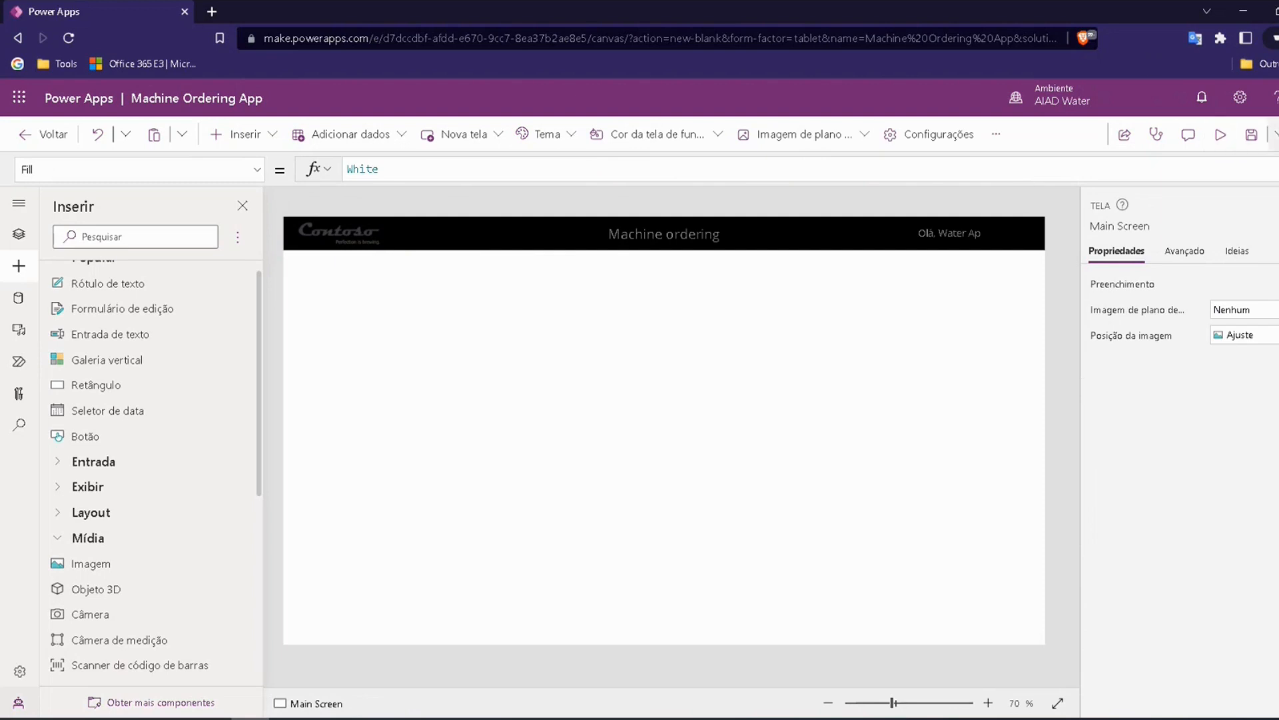
Step: Check the app for formula errors with the App checker (Verificador de aplicativo) and close it
click(1154, 137)
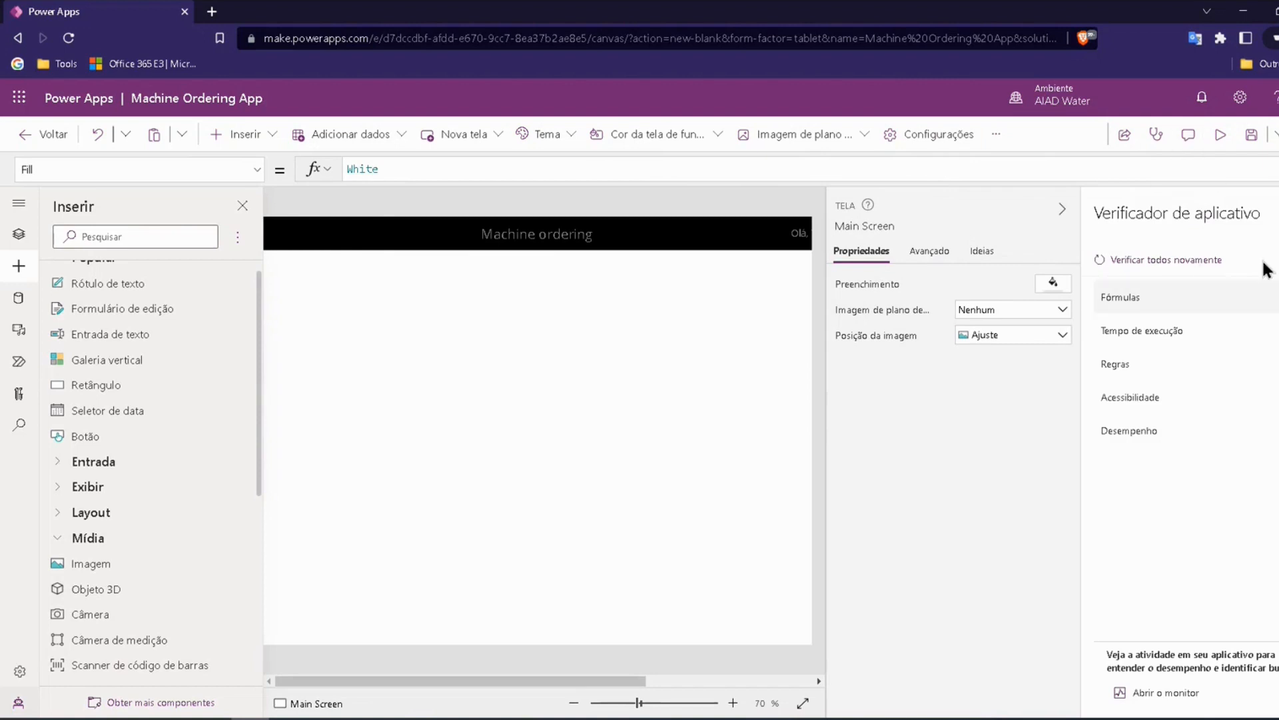
click(1132, 297)
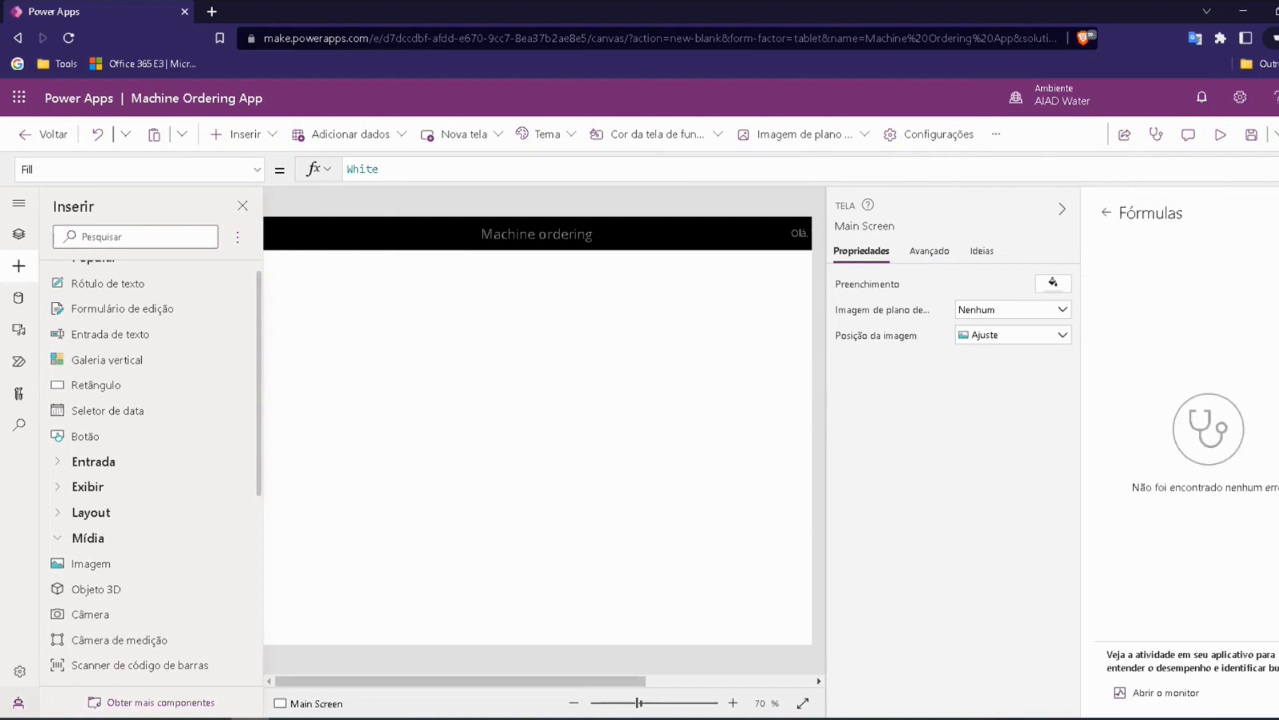
click(1099, 213)
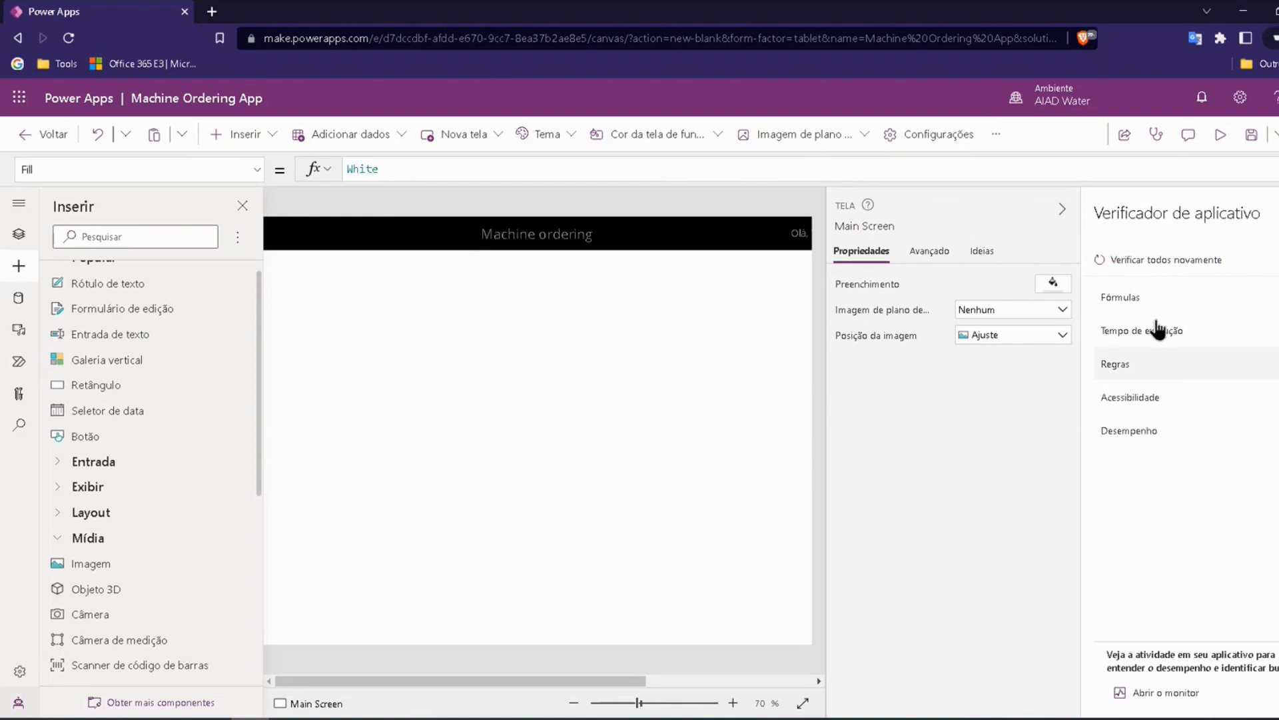
click(1278, 213)
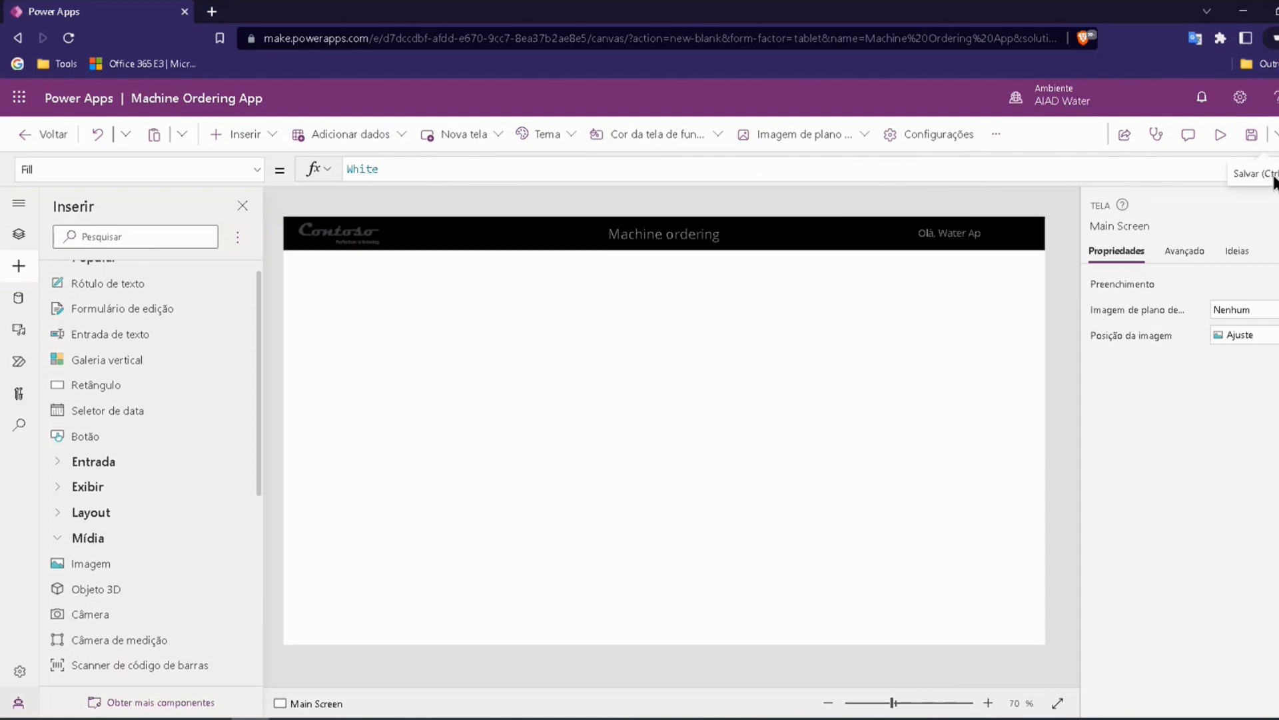
Step: Save the app under the name Machine Ordering App using Save as (Salvar como)
click(1275, 135)
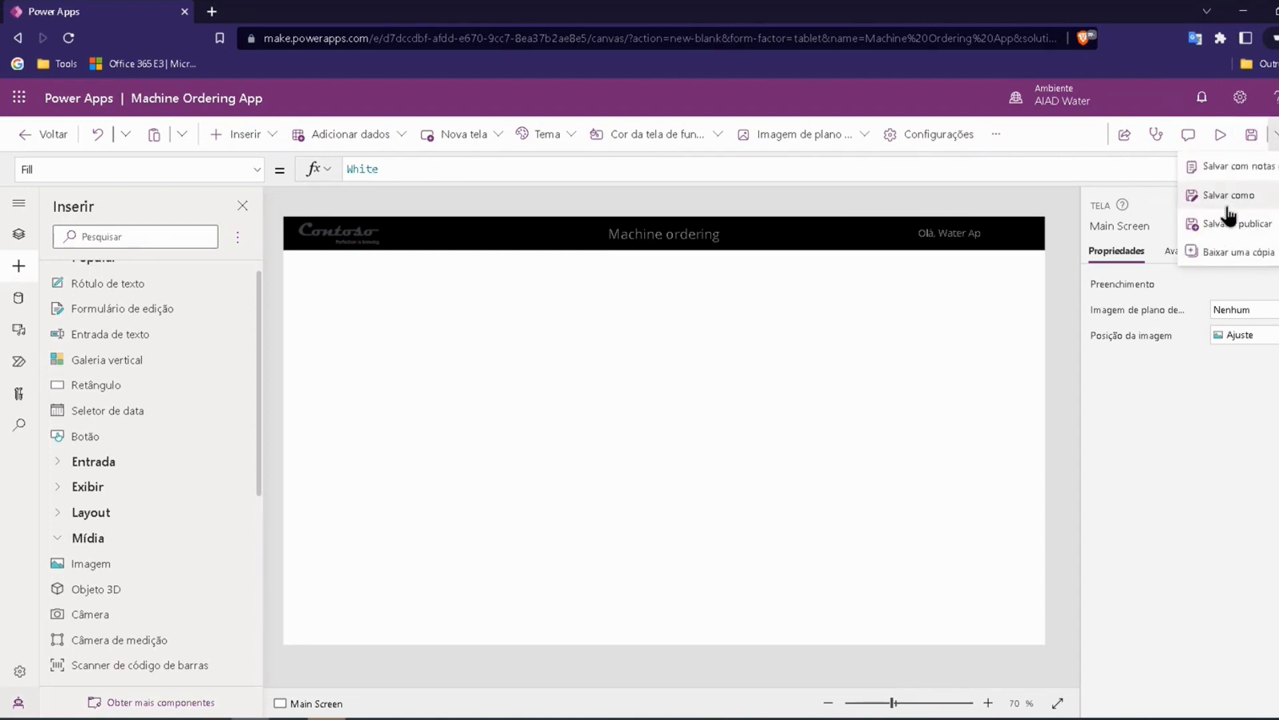
click(1181, 193)
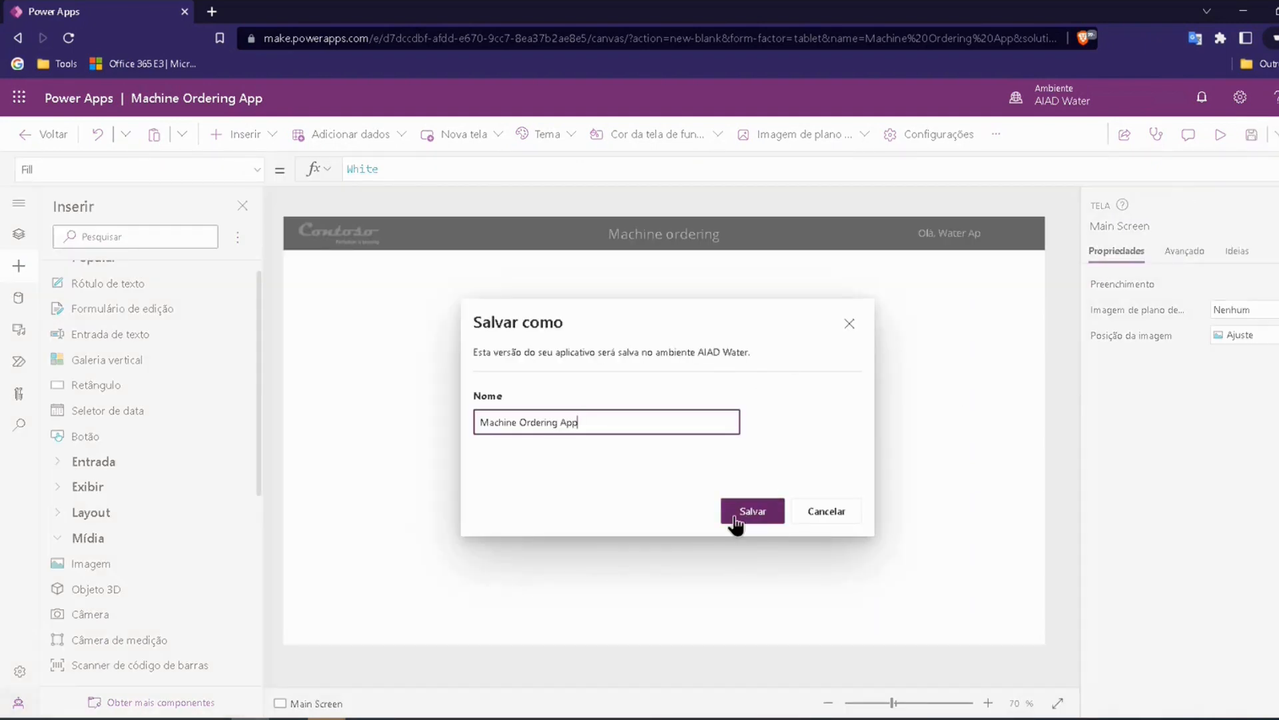
click(759, 515)
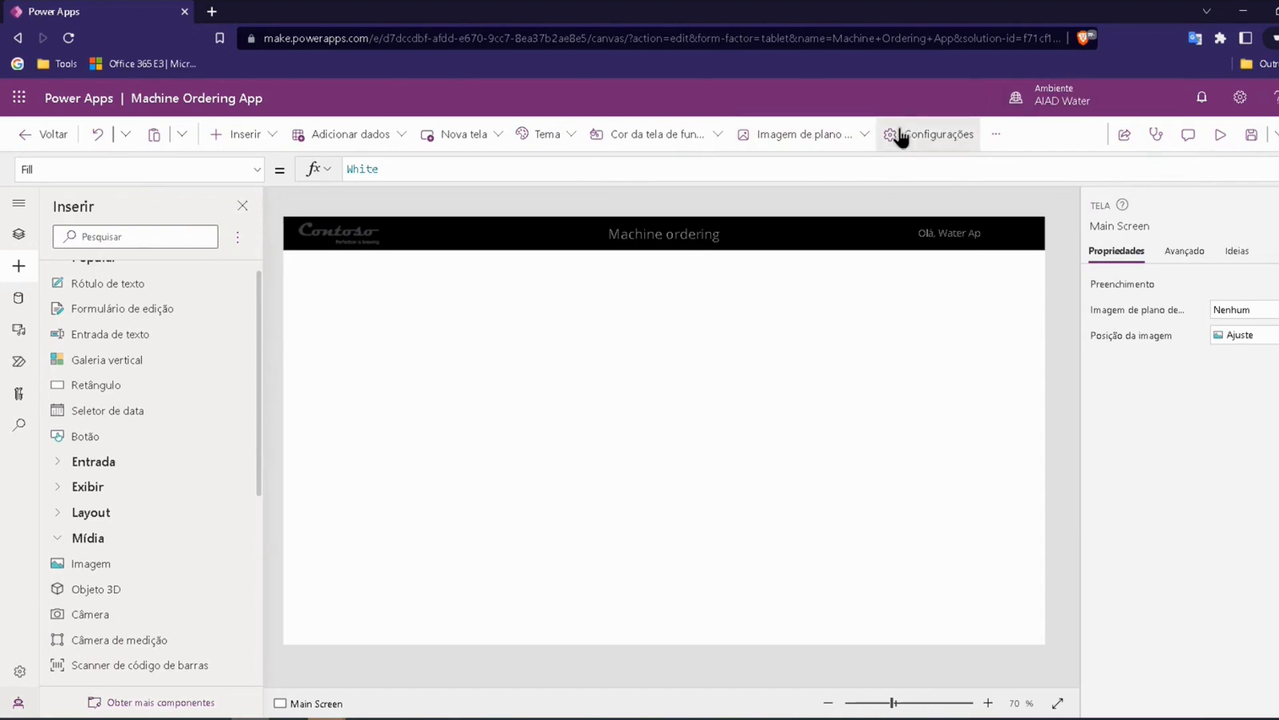
Step: Set the app icon's background fill to black (#000000) in the app's general settings
click(934, 139)
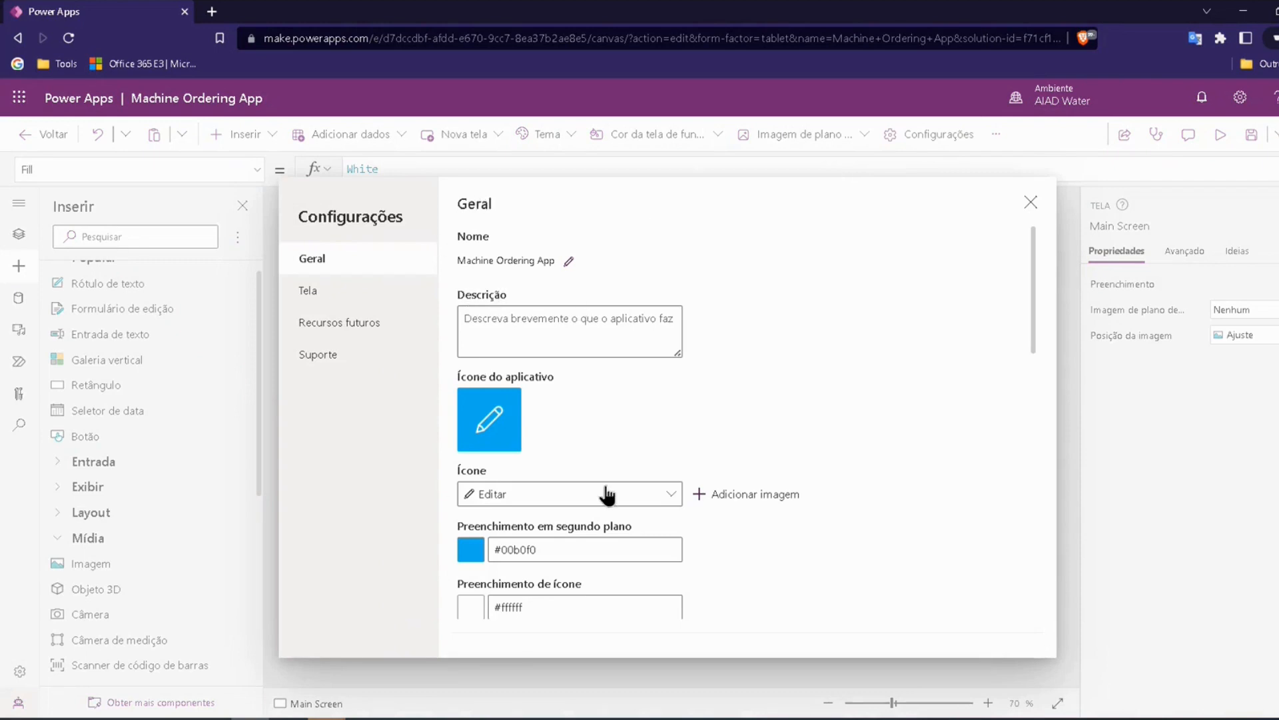
scroll(515, 372, down, 3)
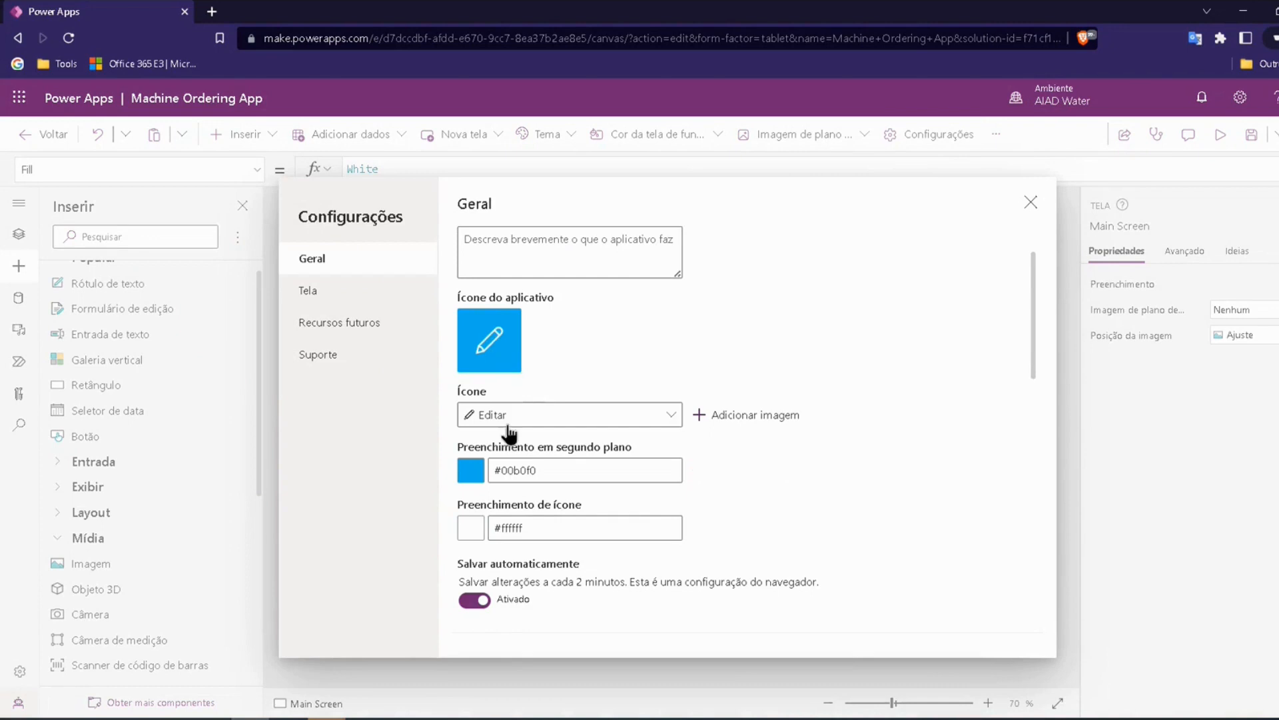
scroll(505, 373, up, 3)
scroll(526, 504, down, 3)
click(471, 470)
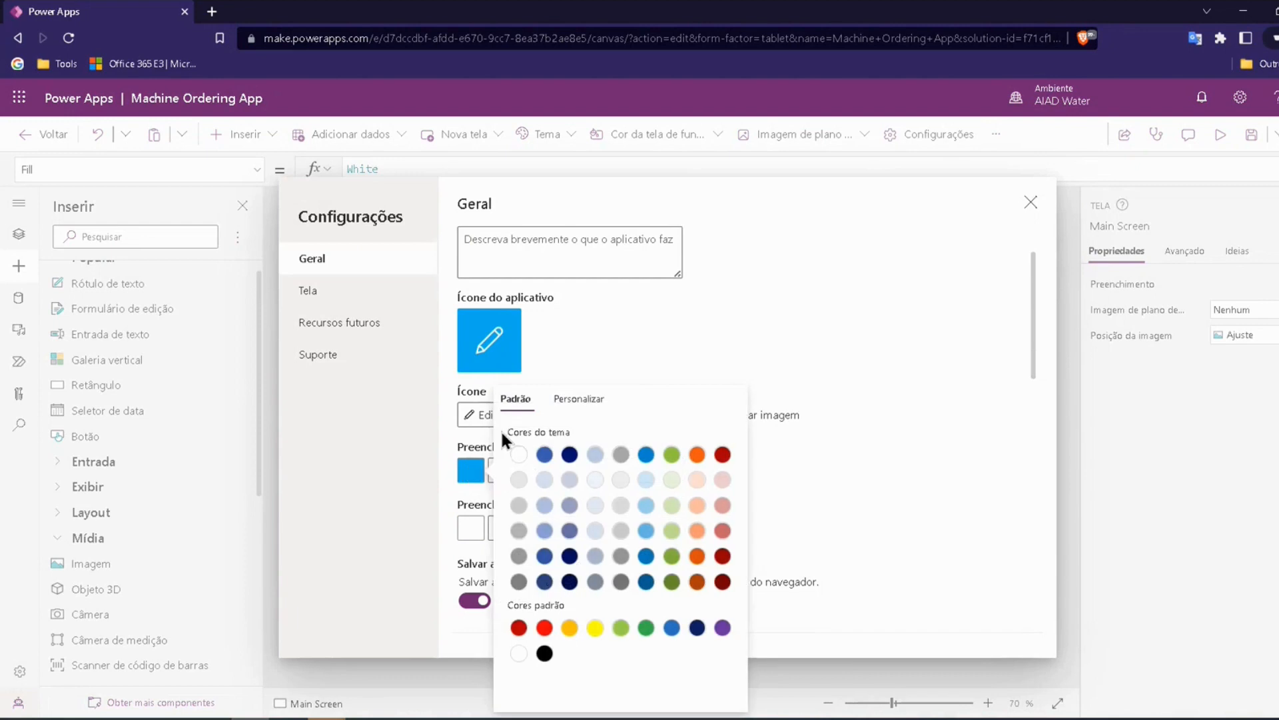
click(543, 654)
click(611, 325)
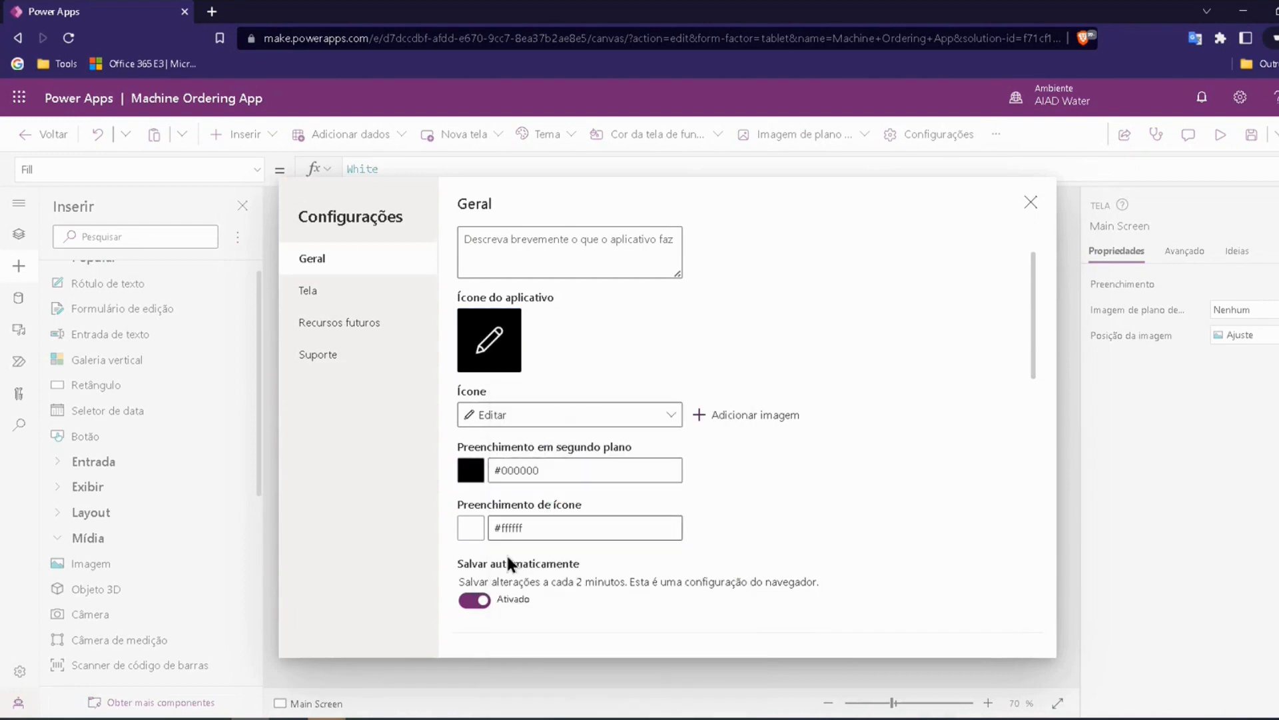
Step: Change the app icon to the Comprar shopping bag symbol
click(663, 429)
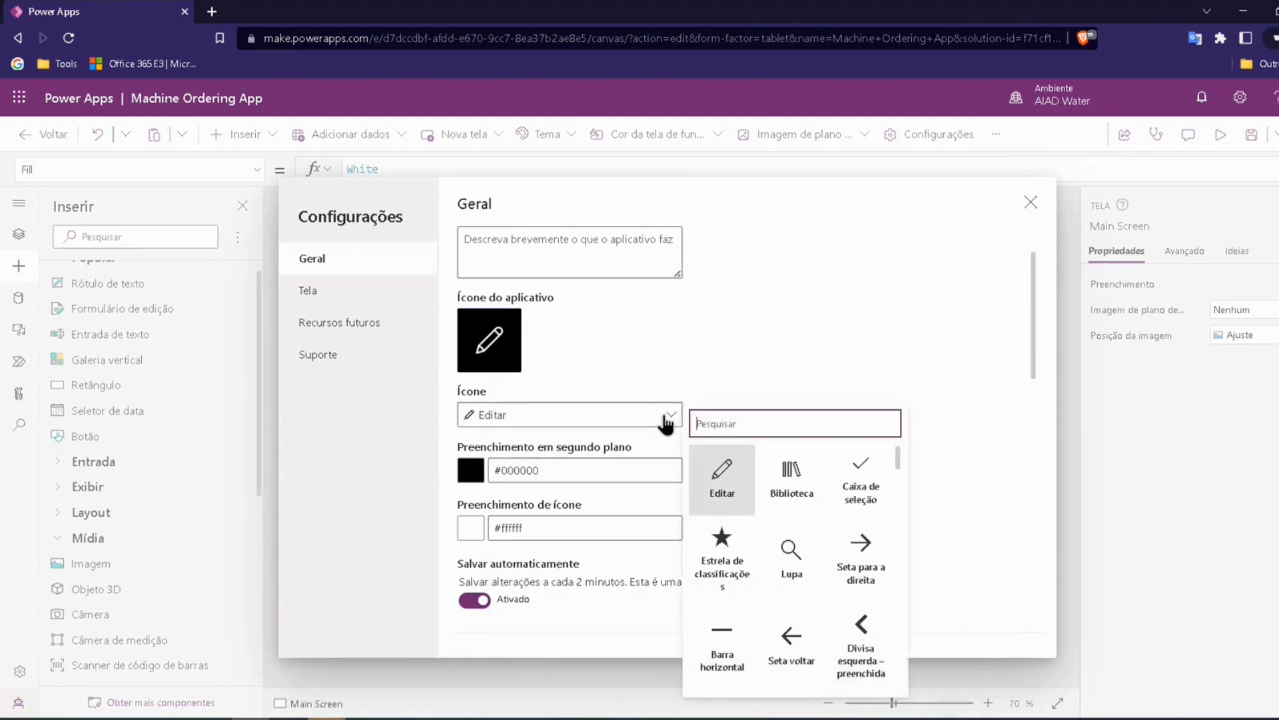
scroll(790, 503, down, 1)
scroll(789, 503, down, 8)
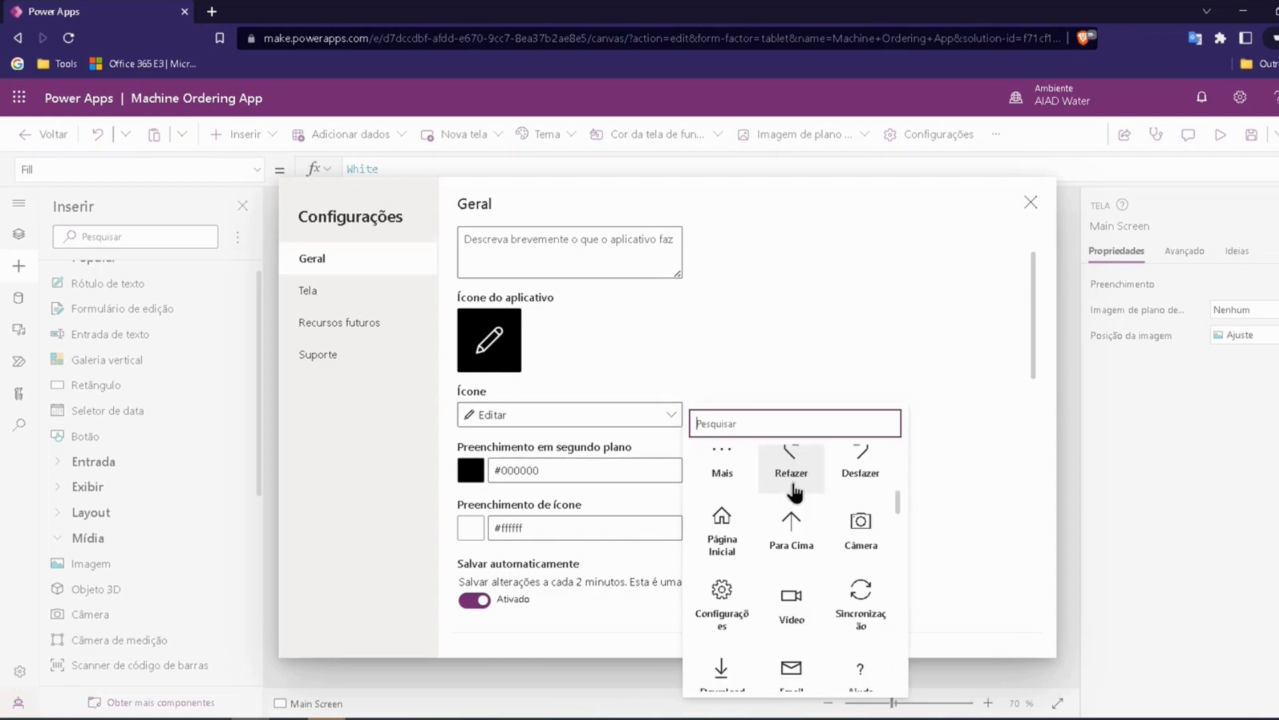
scroll(856, 513, down, 6)
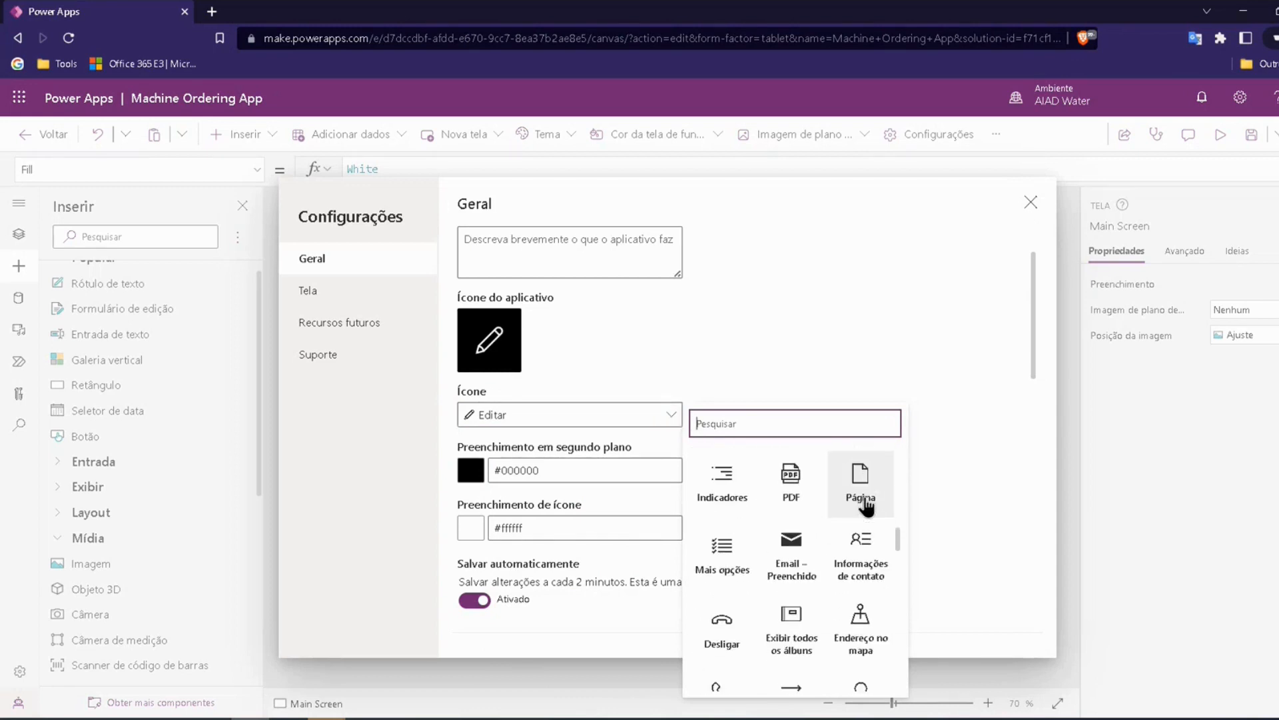
scroll(853, 538, down, 6)
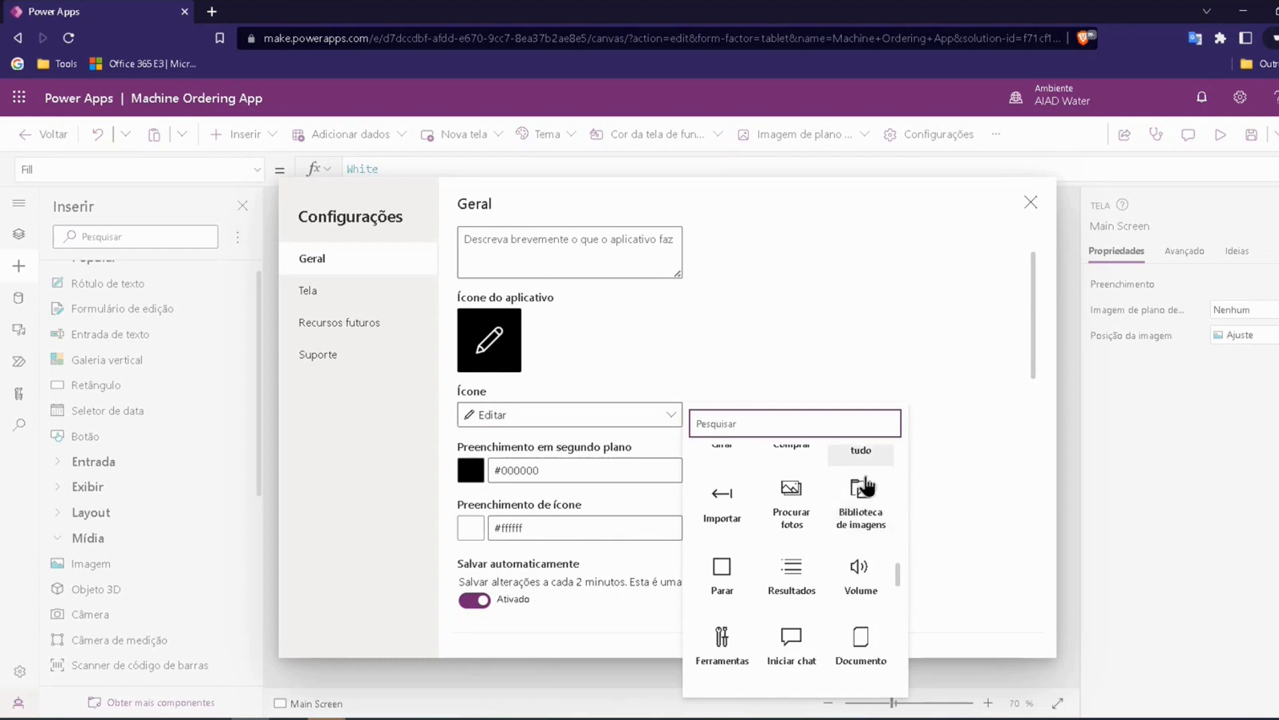
scroll(859, 533, down, 3)
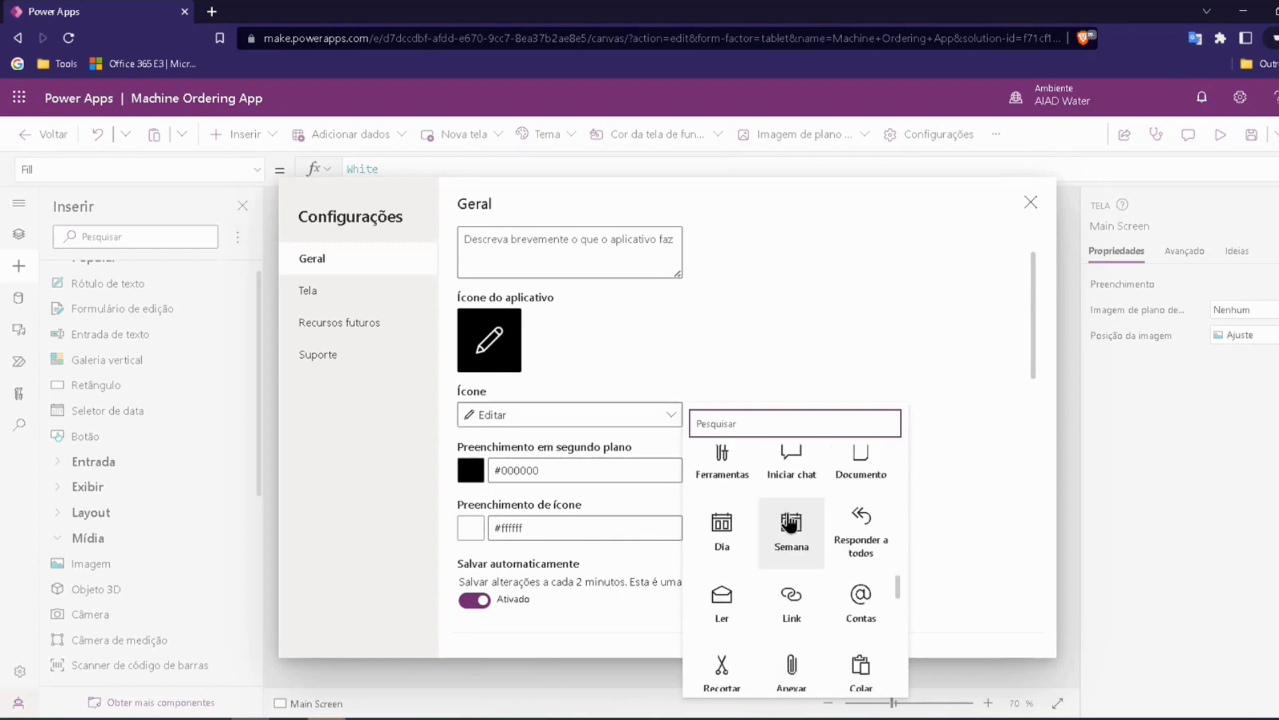
scroll(793, 521, down, 4)
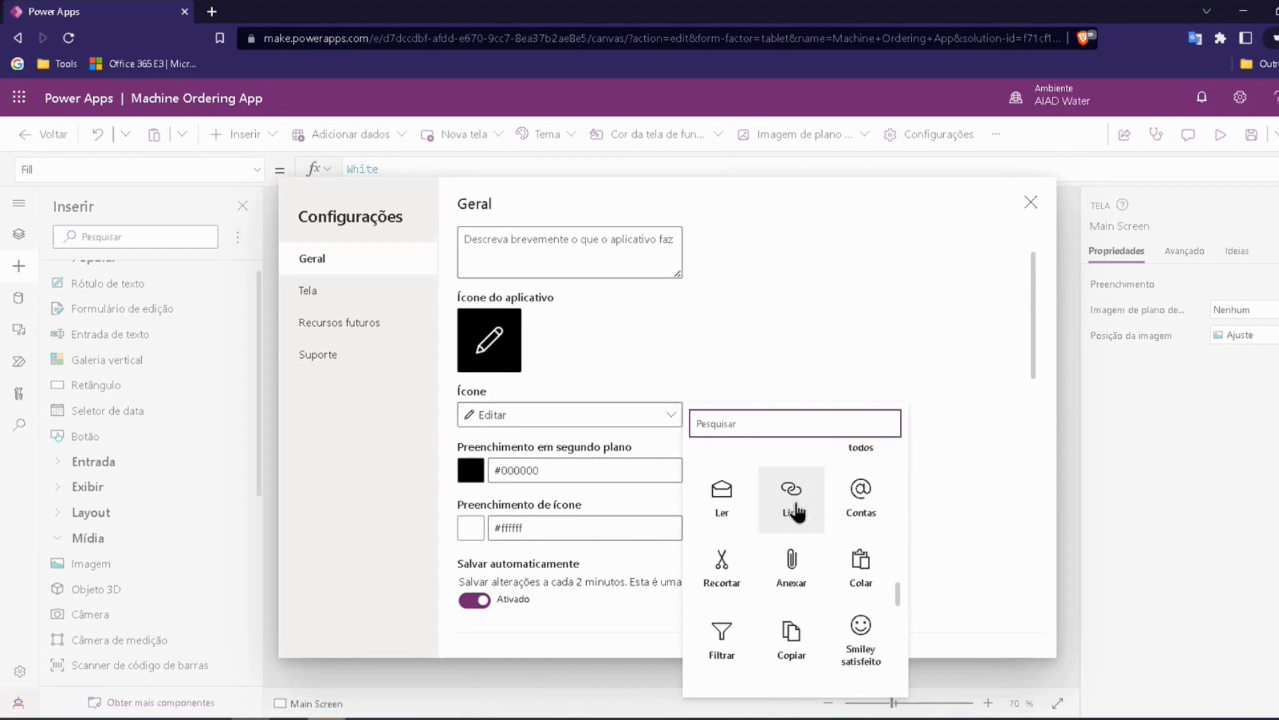
scroll(797, 514, down, 5)
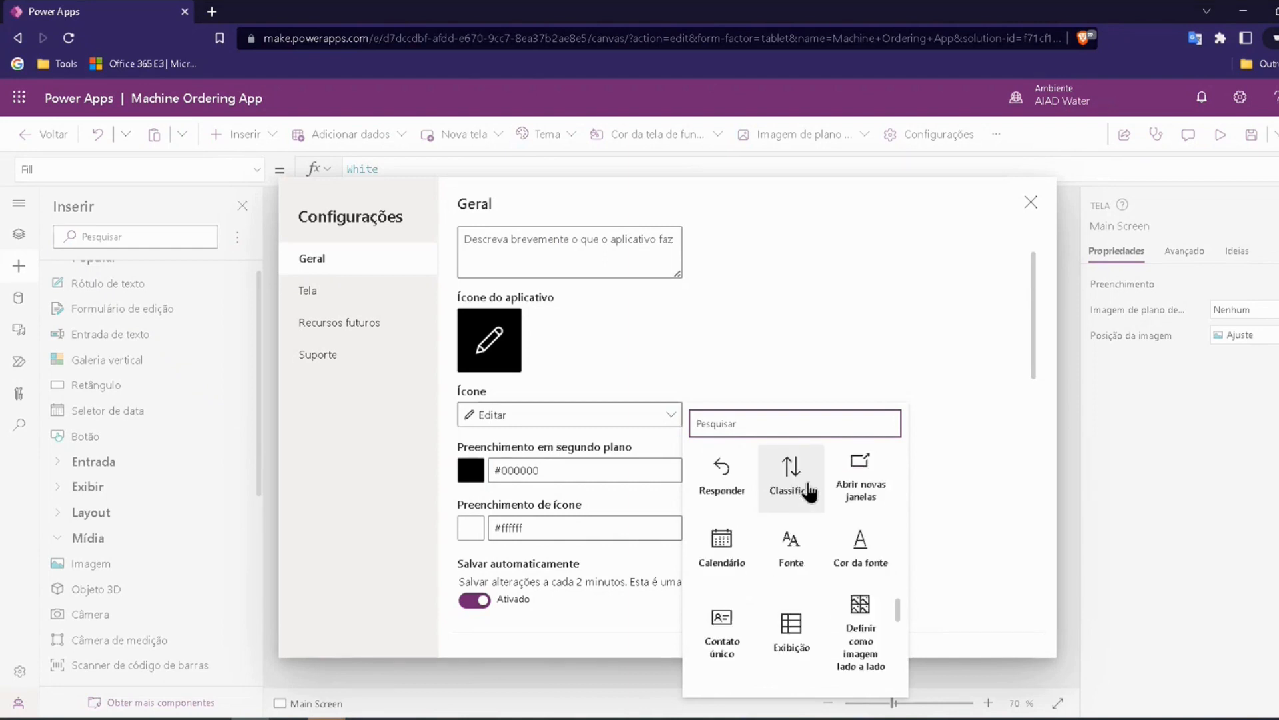
scroll(840, 506, down, 1)
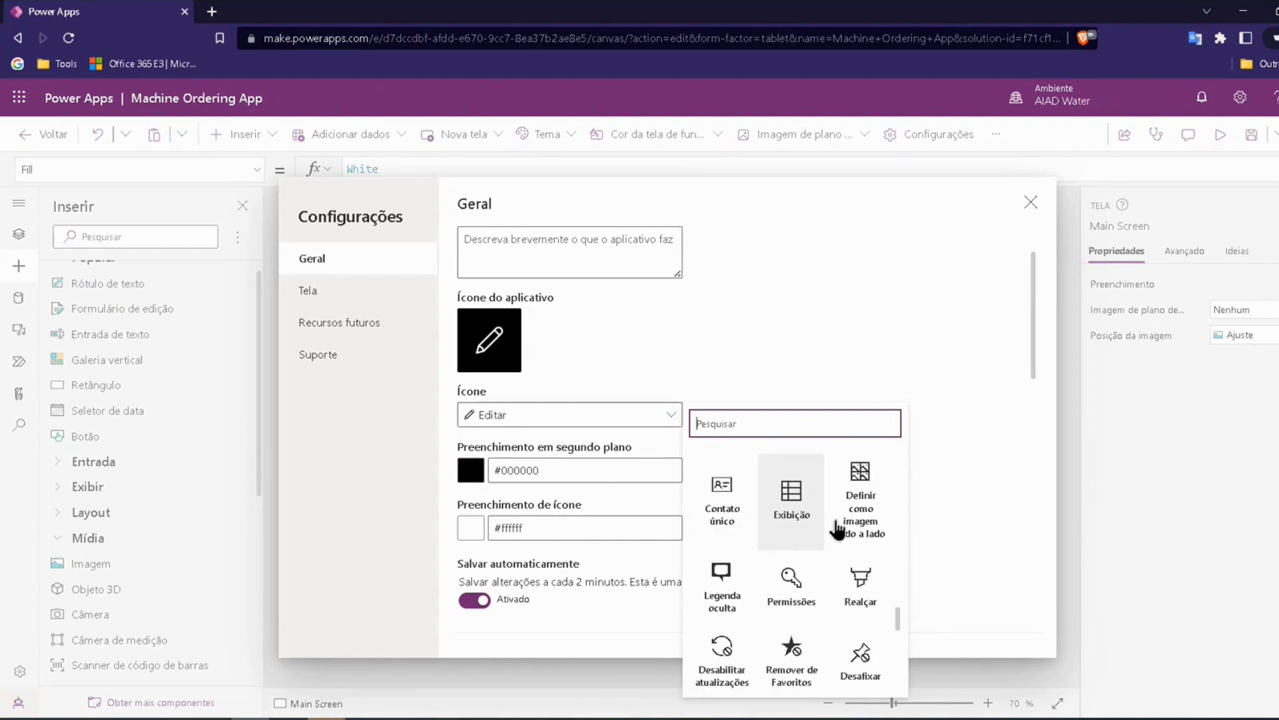
scroll(799, 593, up, 6)
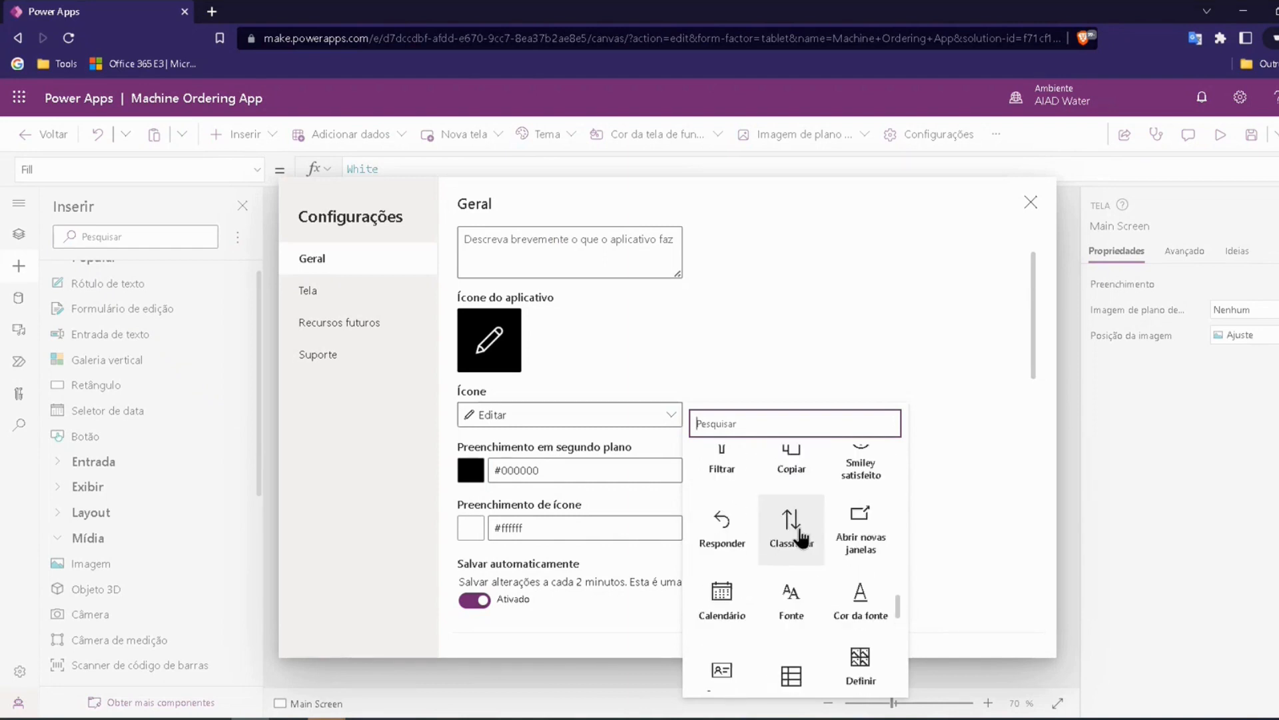
scroll(785, 527, down, 3)
scroll(786, 530, down, 4)
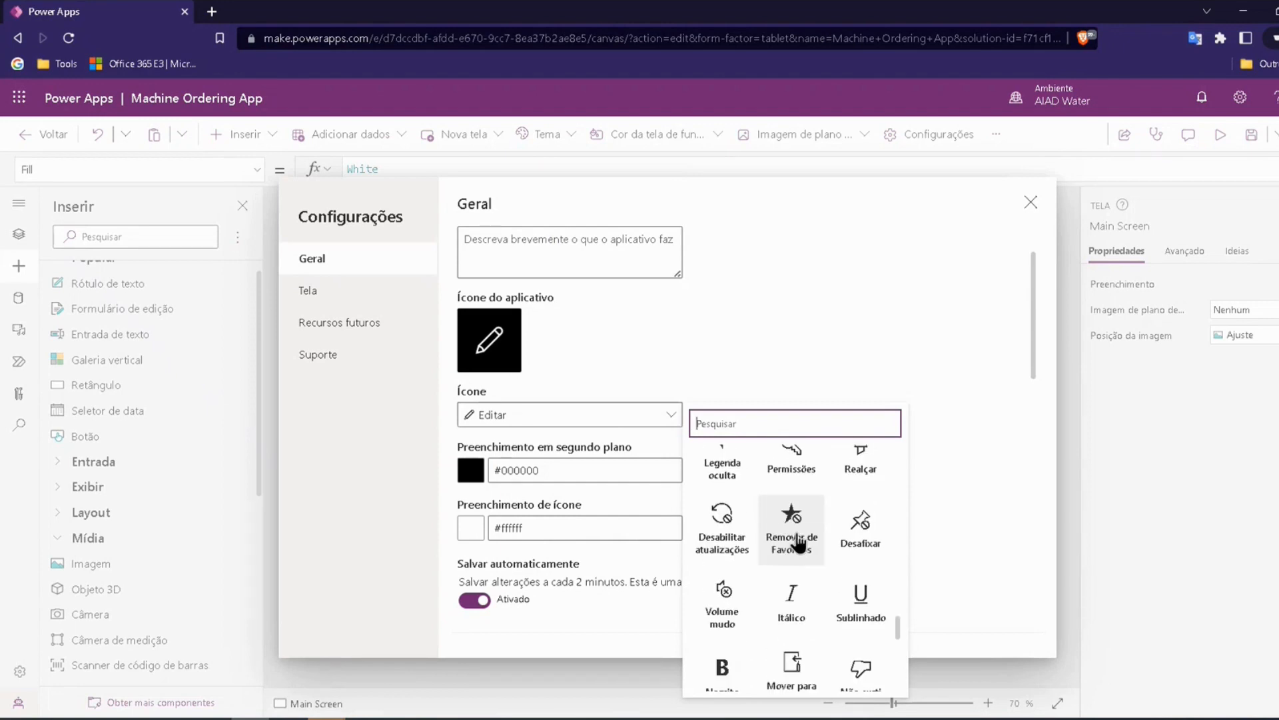
scroll(829, 515, down, 1)
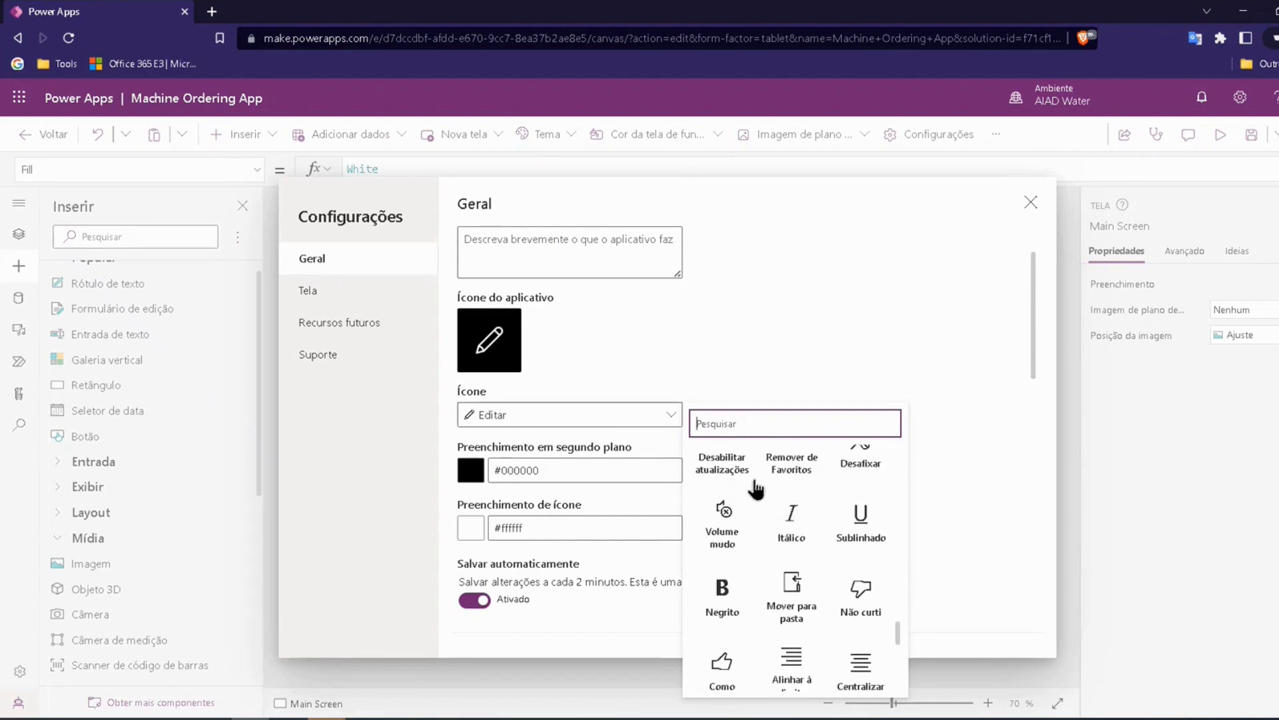
scroll(770, 527, down, 2)
scroll(793, 533, down, 3)
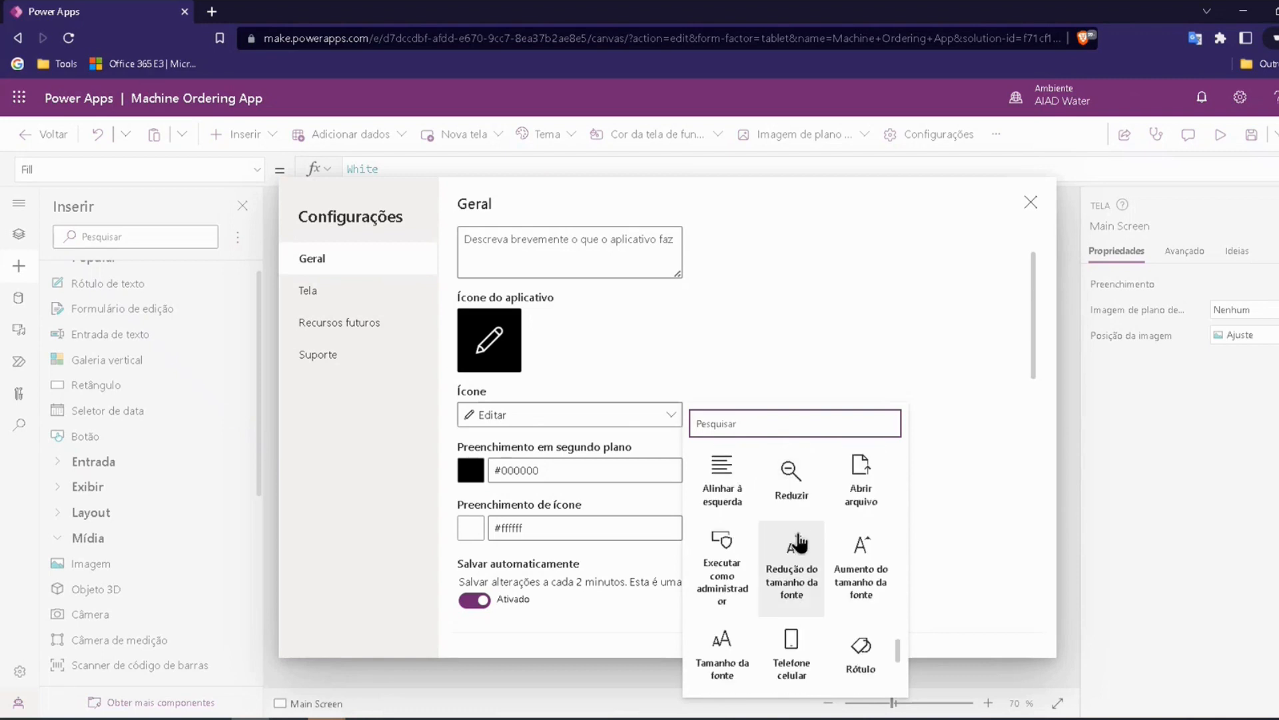
scroll(807, 533, down, 2)
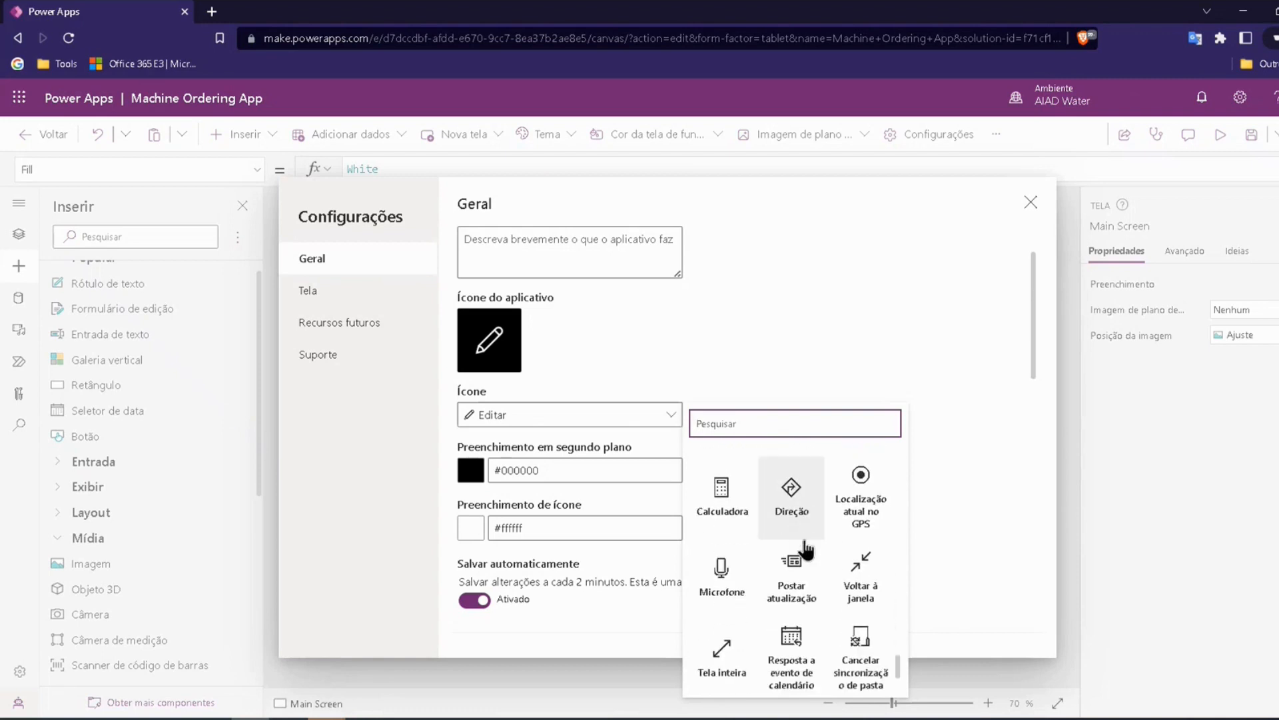
scroll(823, 534, down, 2)
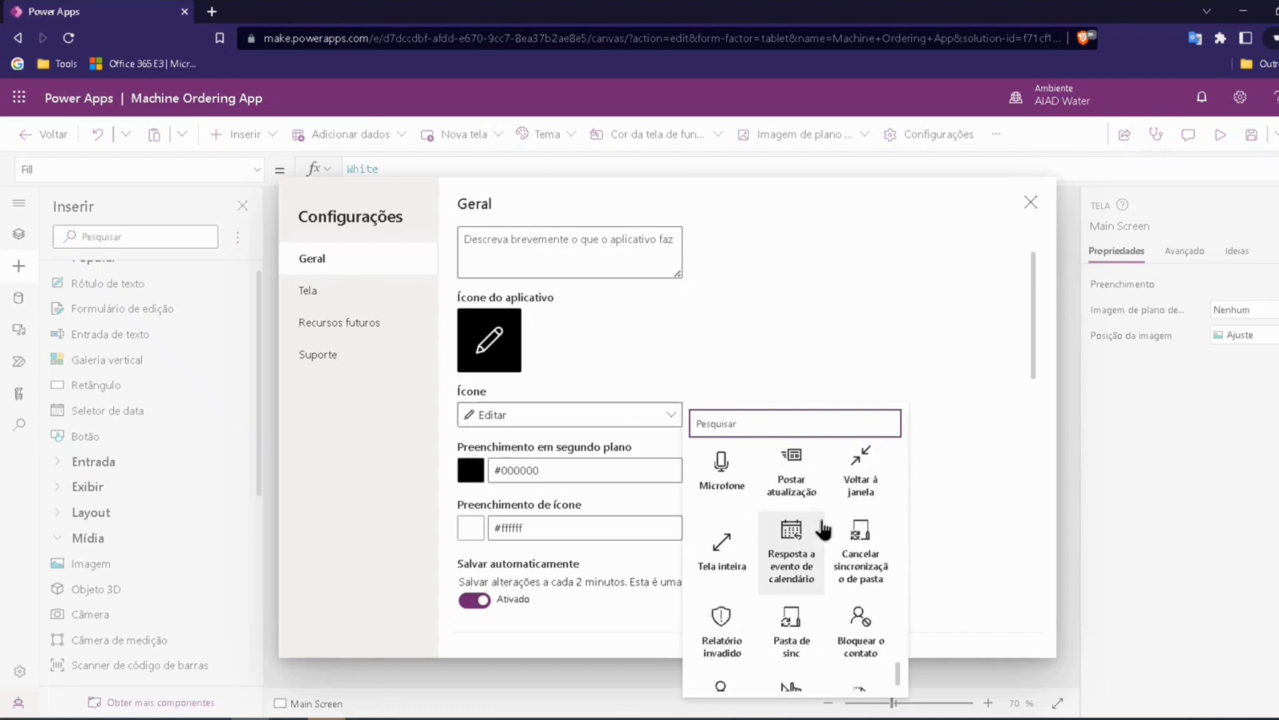
scroll(826, 591, up, 10)
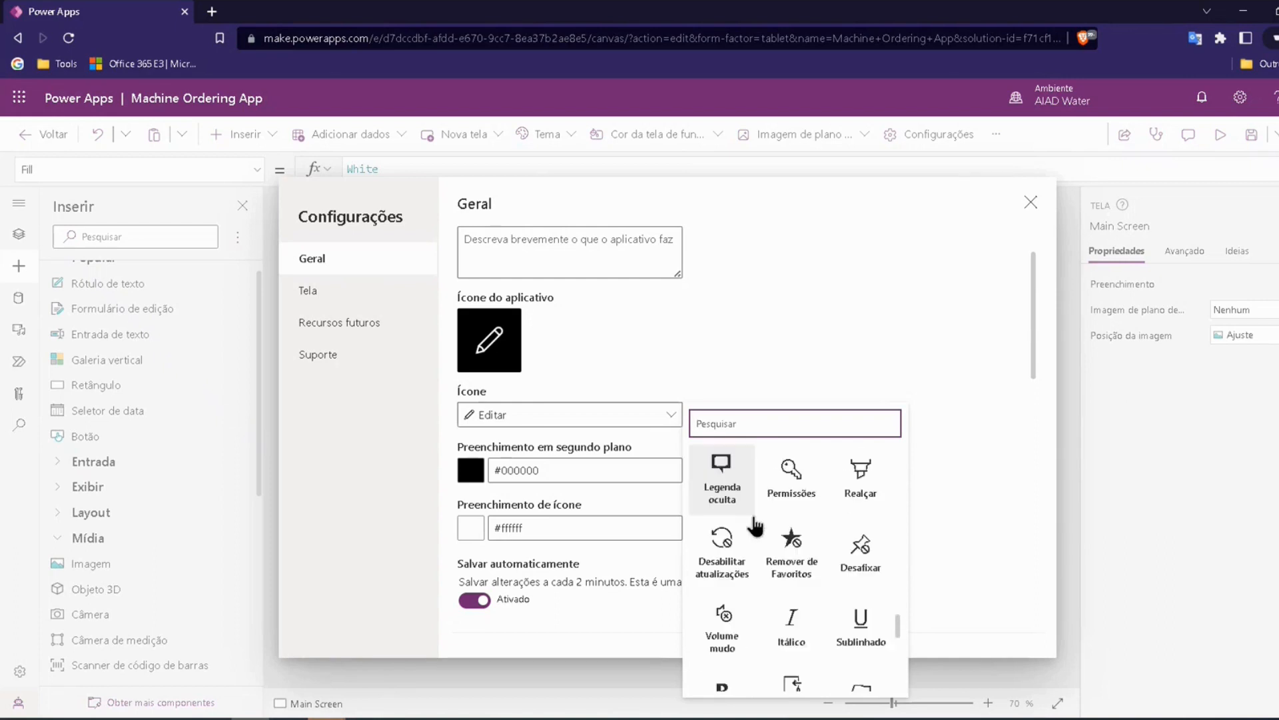
scroll(763, 532, up, 7)
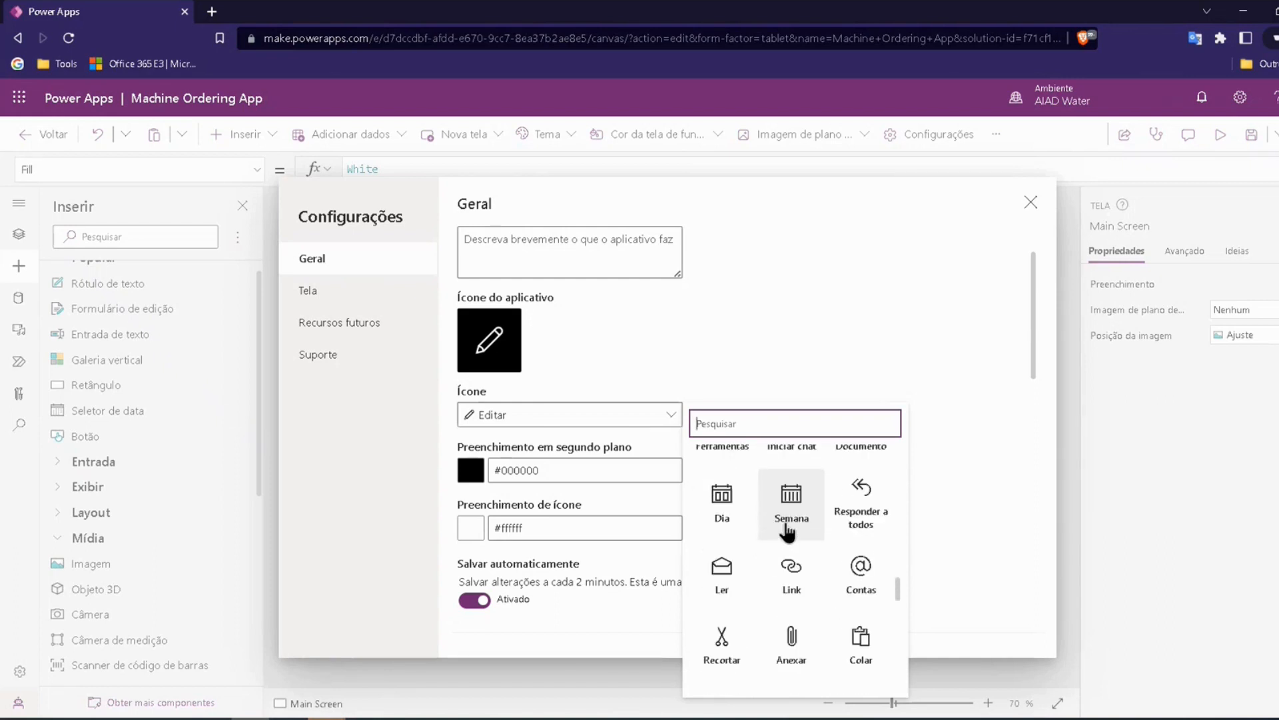
scroll(809, 576, up, 2)
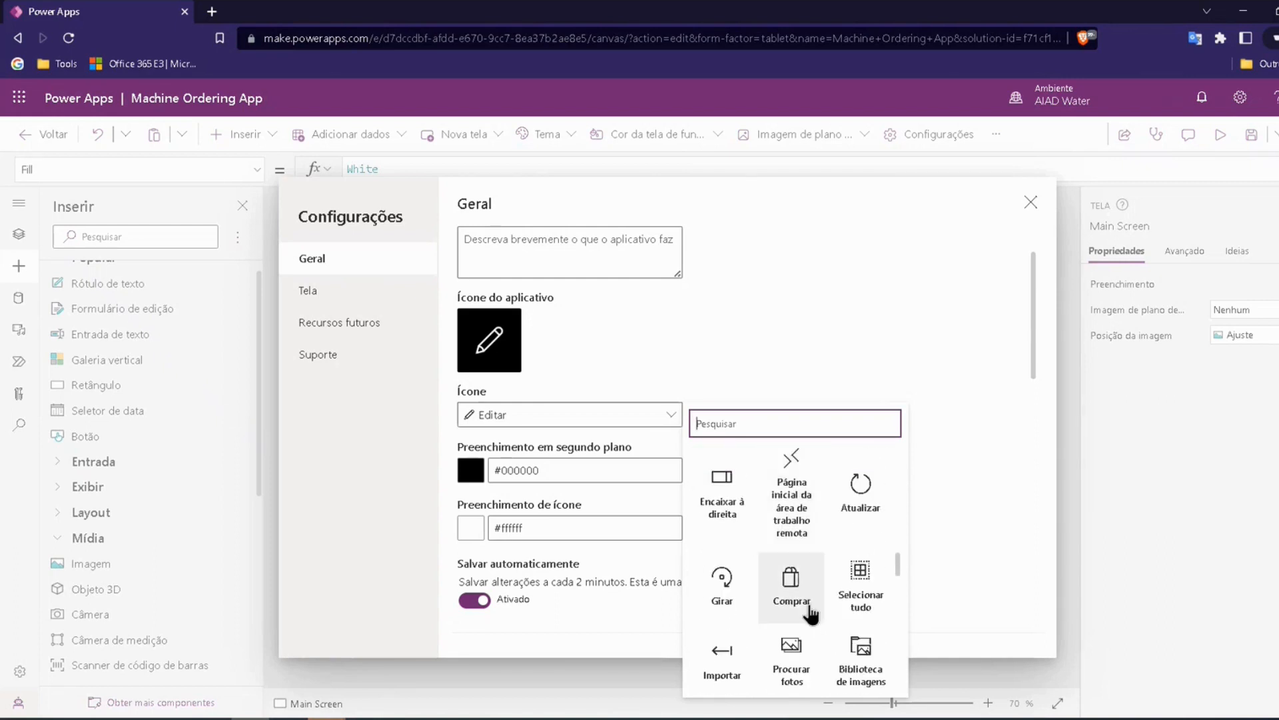
click(791, 590)
click(657, 350)
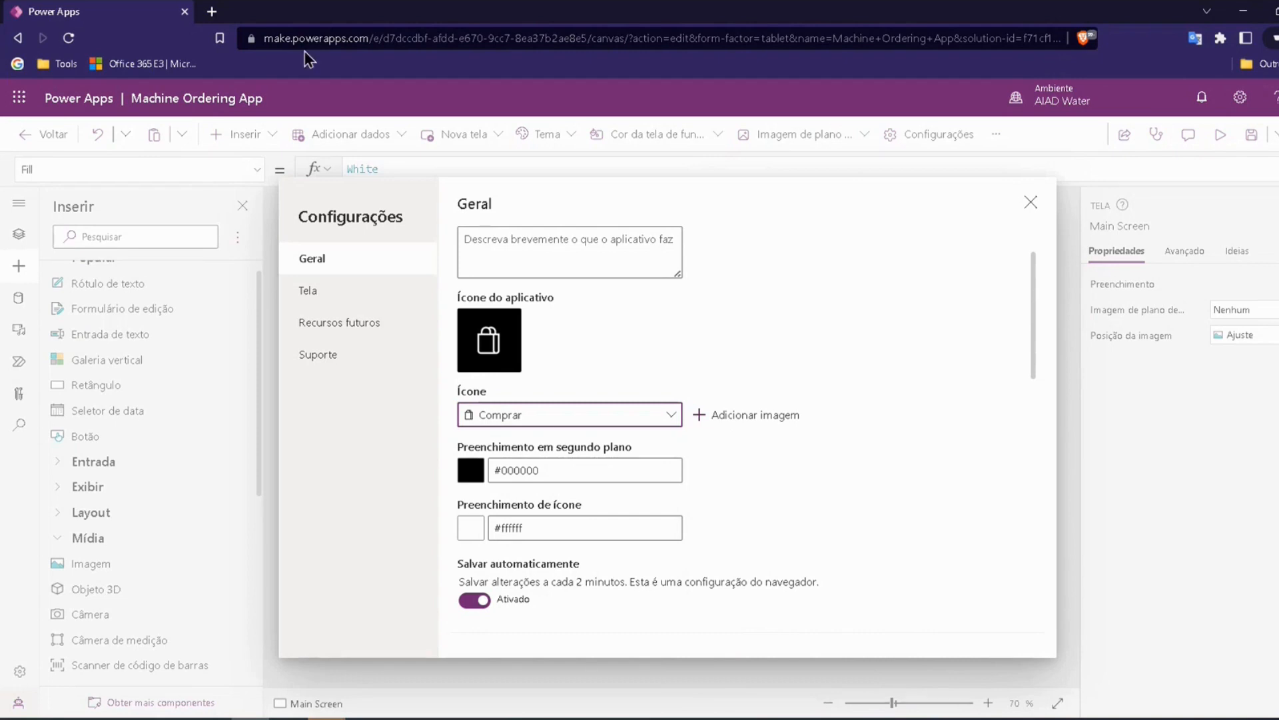
Step: Review the app's screen orientation and size settings, then close the settings without changing them
click(328, 291)
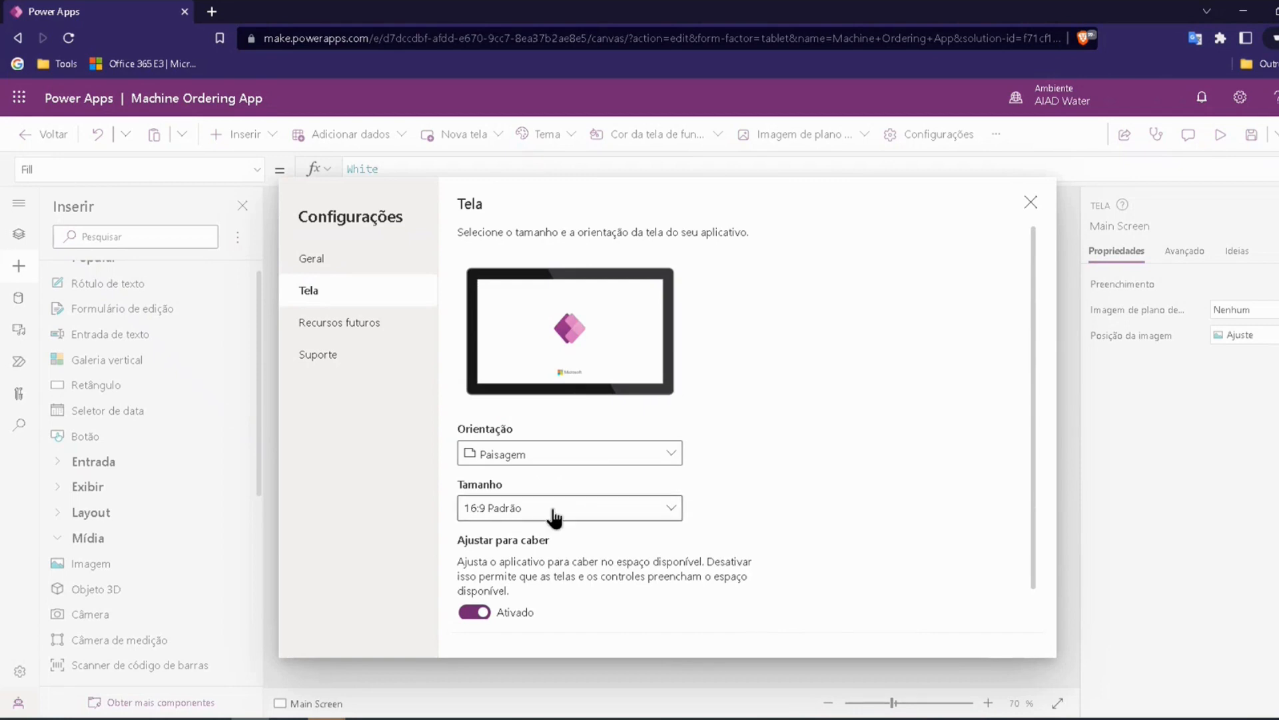
click(671, 453)
click(719, 457)
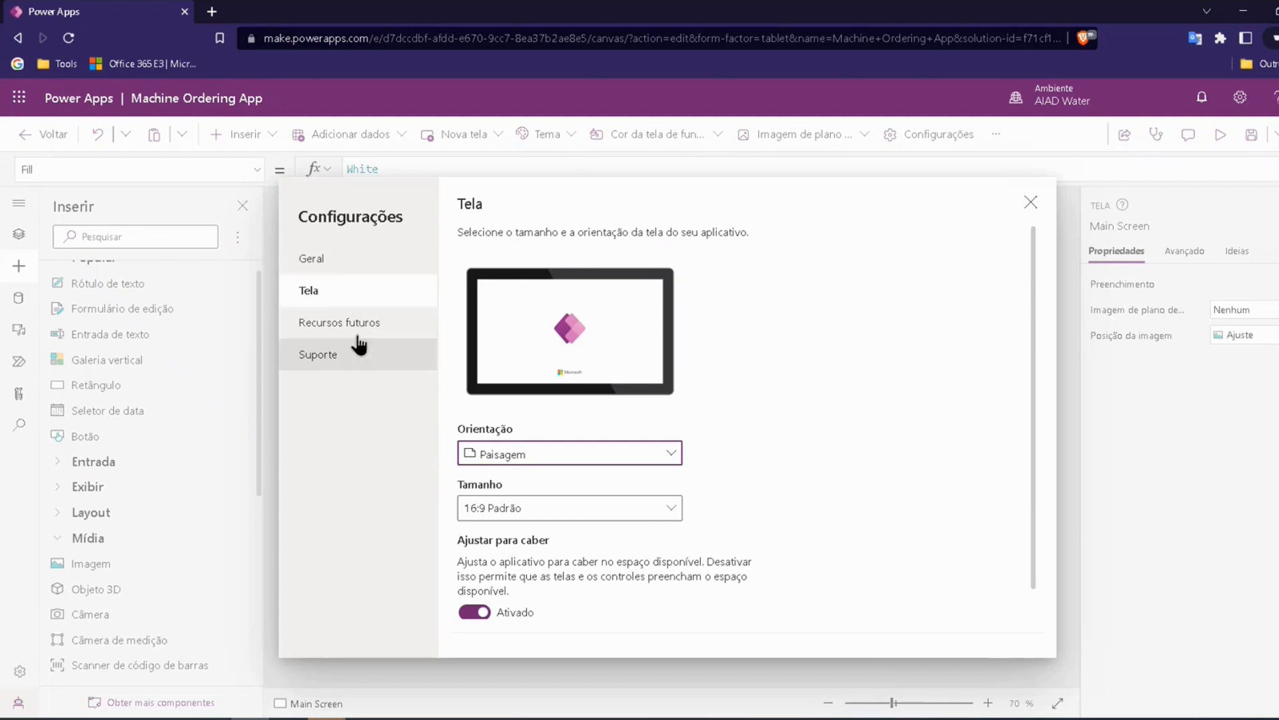
click(1031, 202)
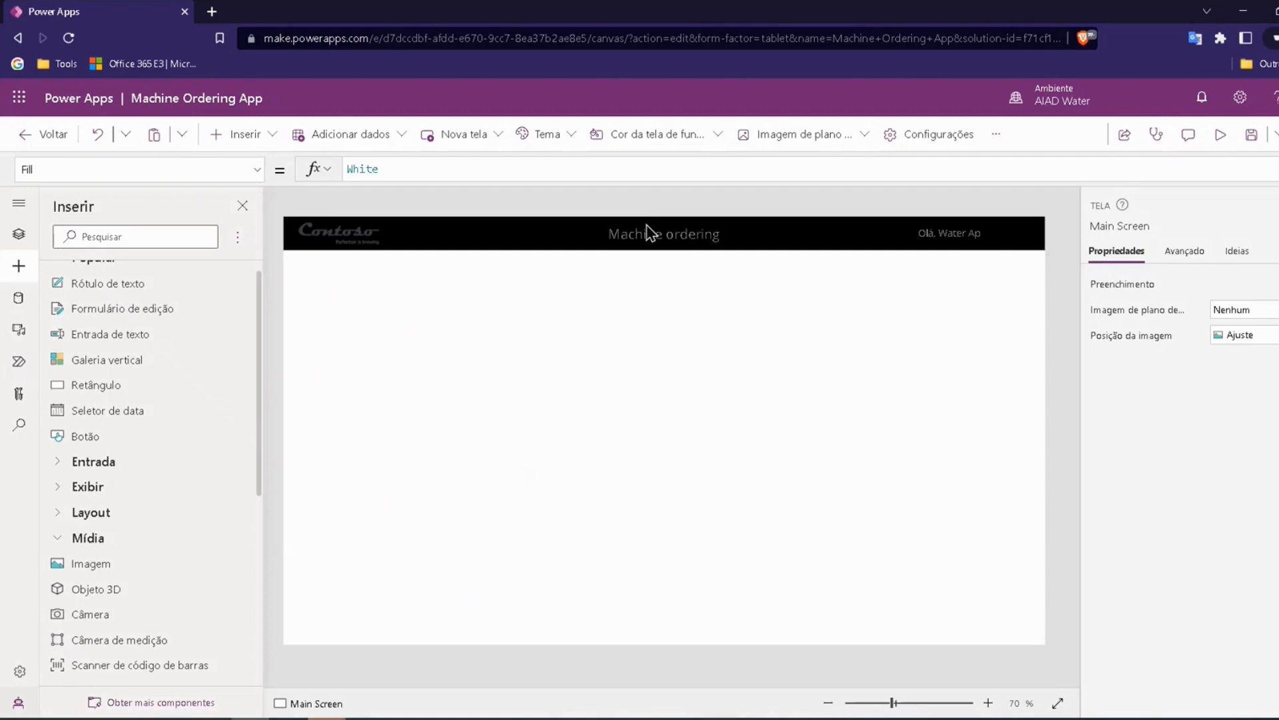
Step: Save the Machine Ordering App and publish this version to the AIAD Water environment
click(1251, 136)
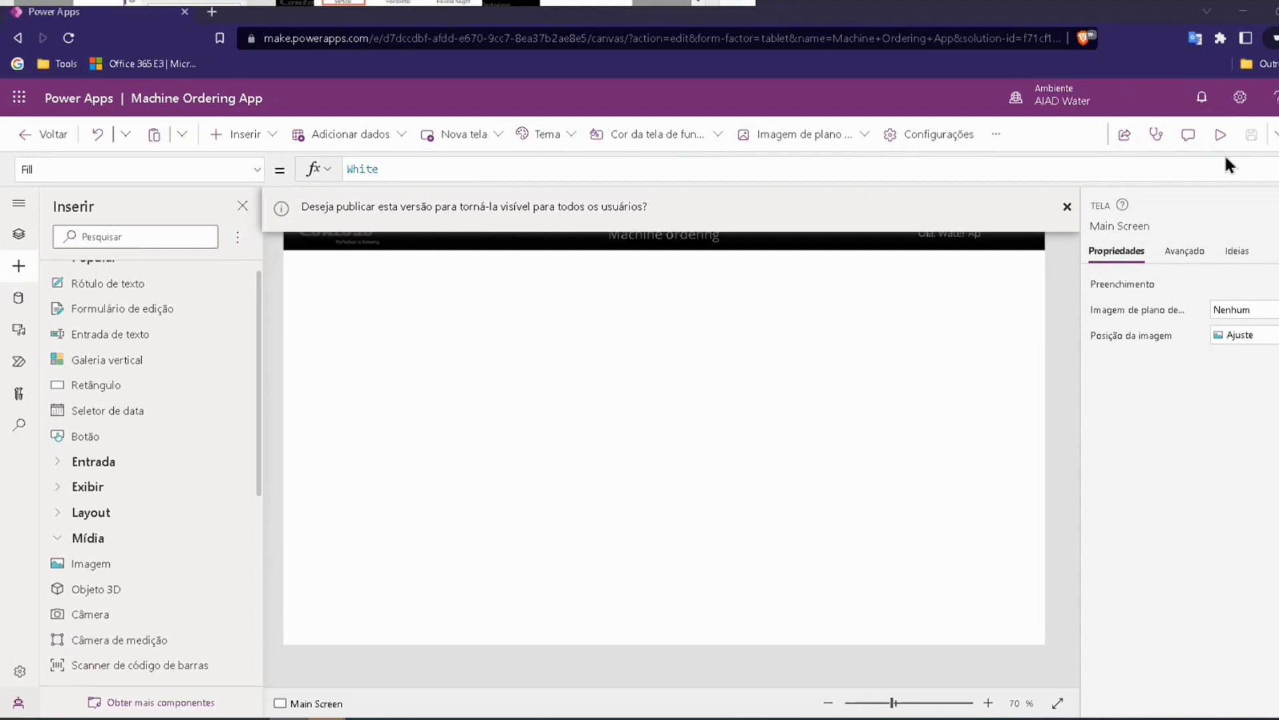
click(1274, 134)
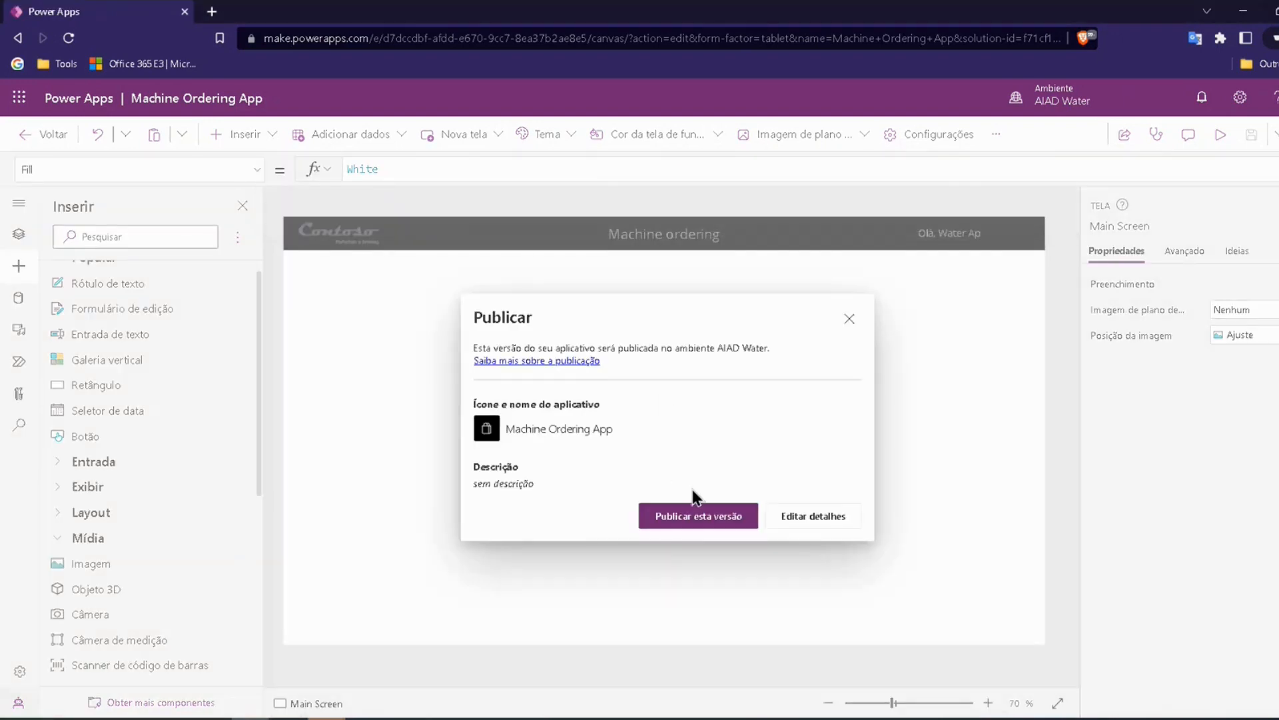
click(690, 518)
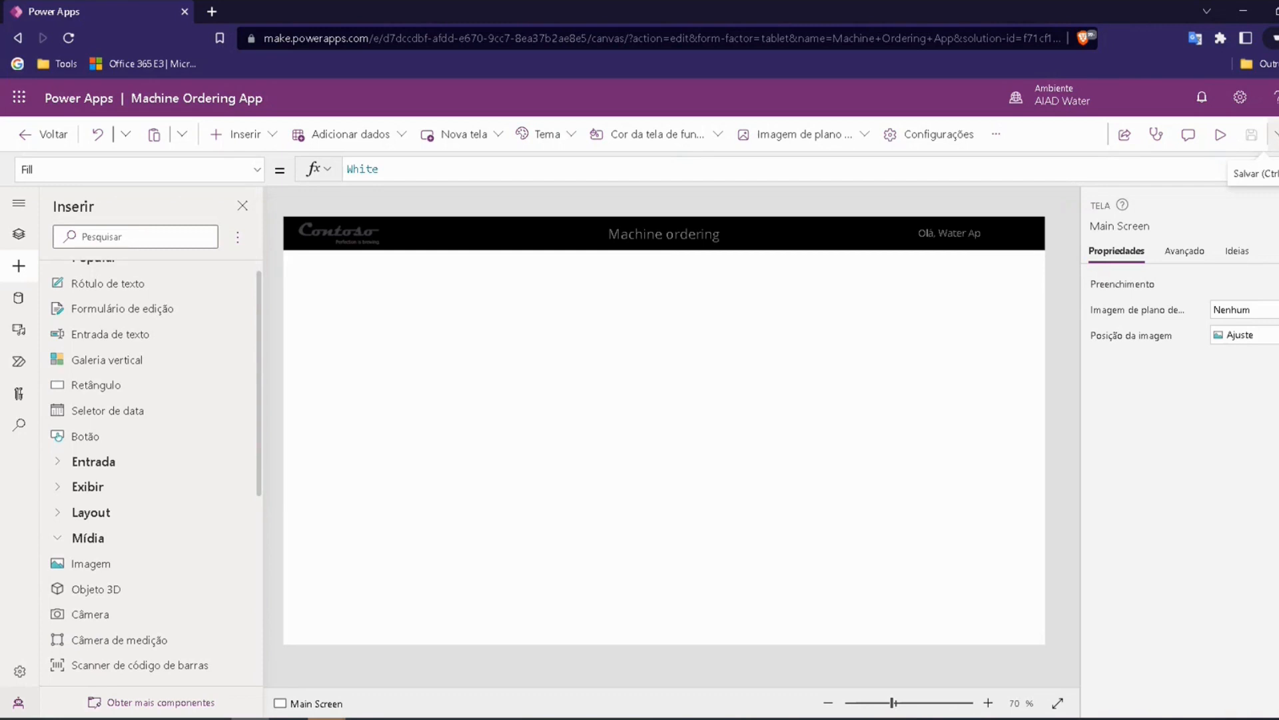
Step: Rename the header's Image1 control on Main Screen as Logo
scroll(129, 400, up, 1)
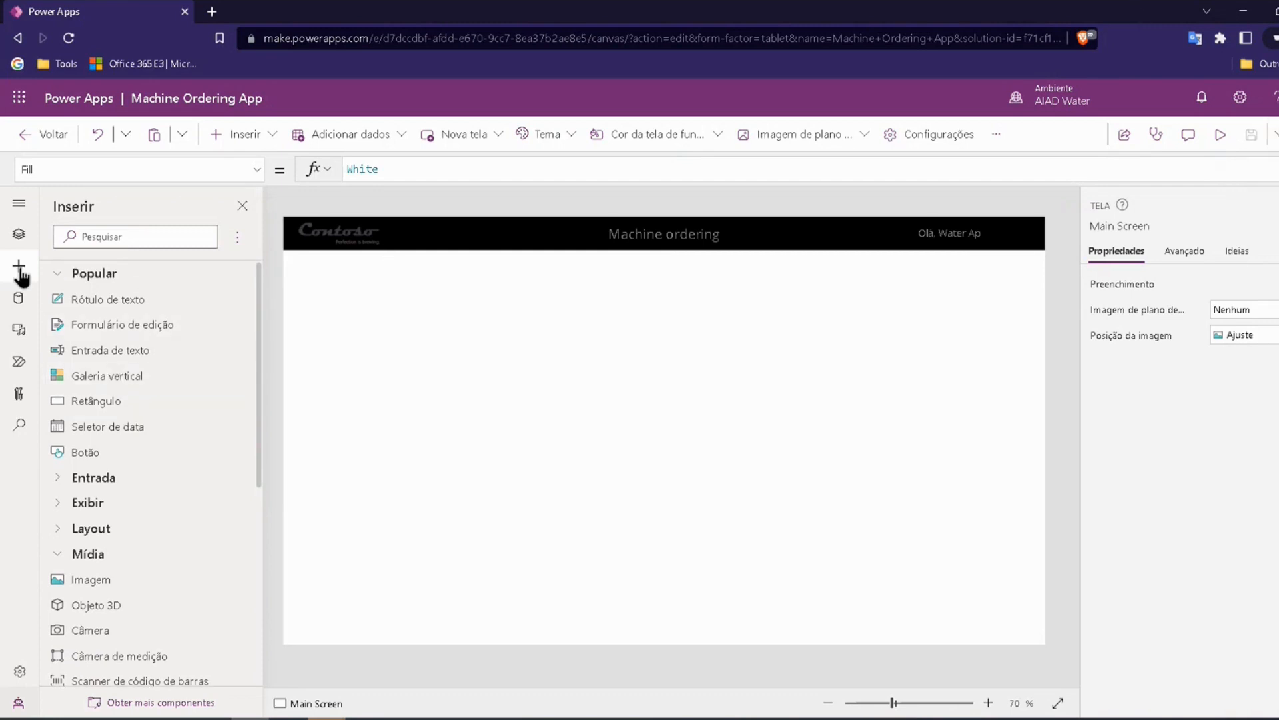
click(18, 234)
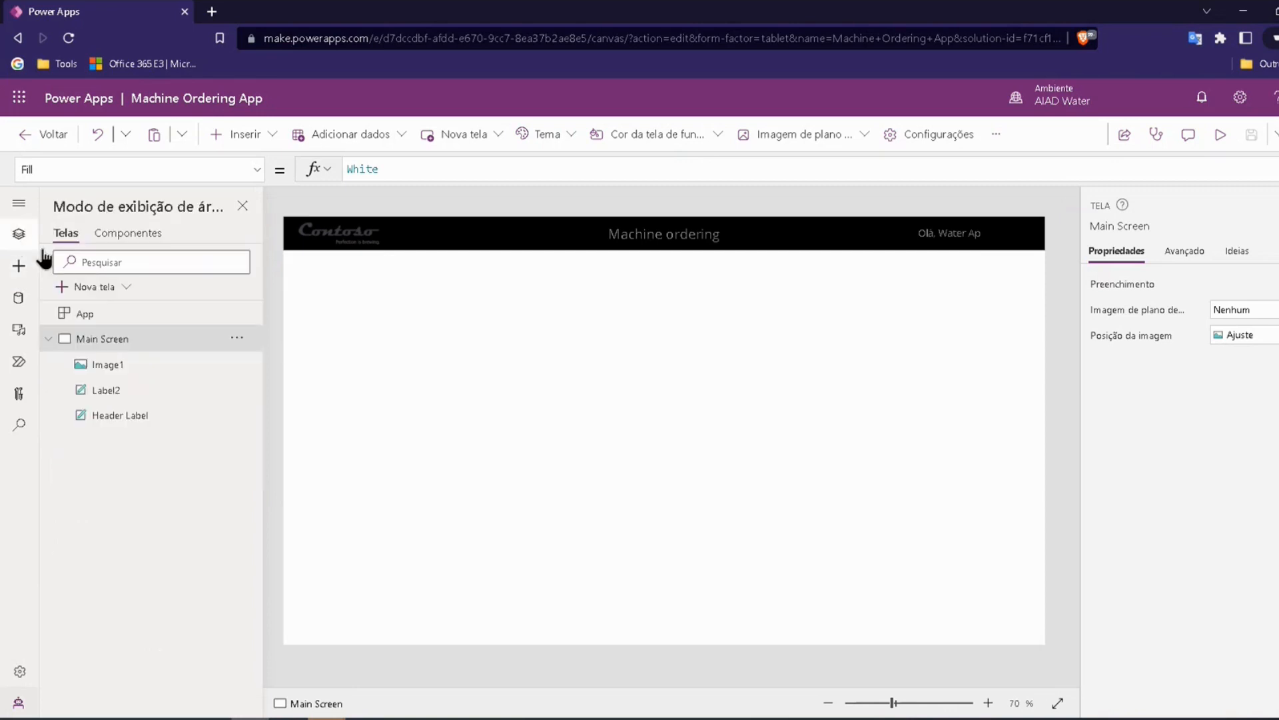
double_click(99, 364)
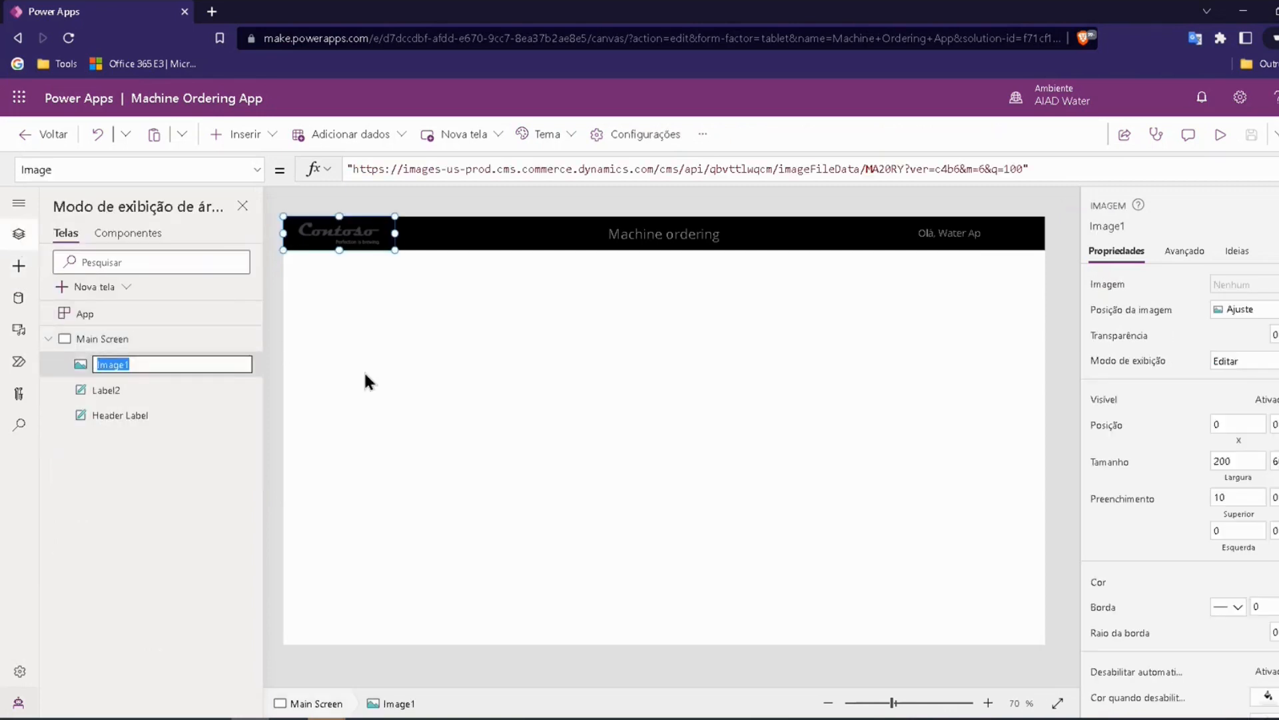
key(BackSpace)
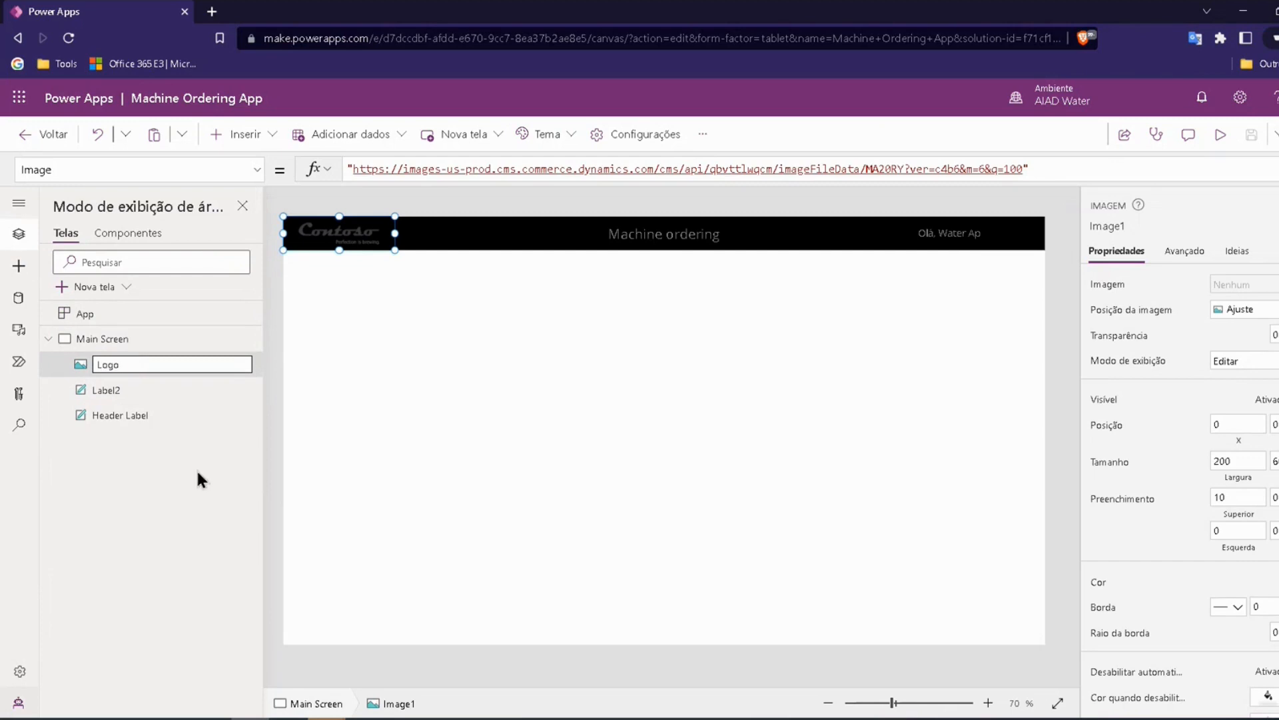
click(105, 478)
Step: Rename the Label2 greeting label as User
double_click(186, 390)
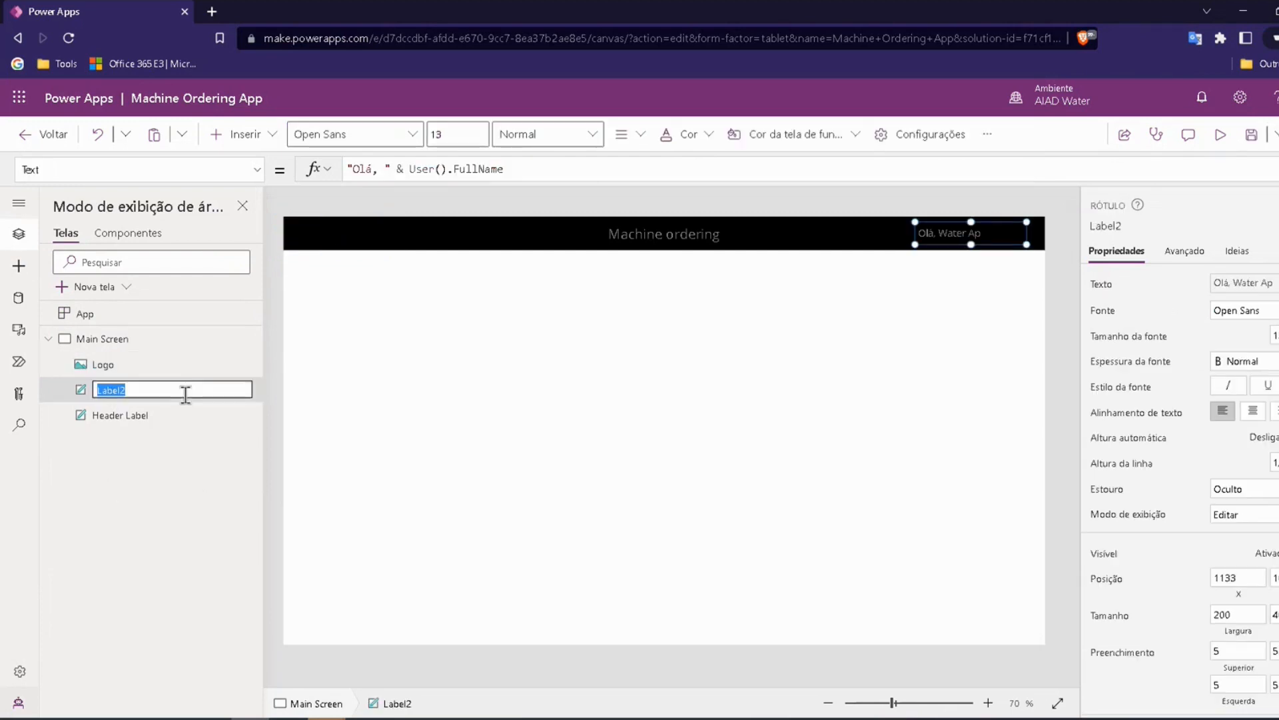
key(BackSpace)
text(User)
key(Return)
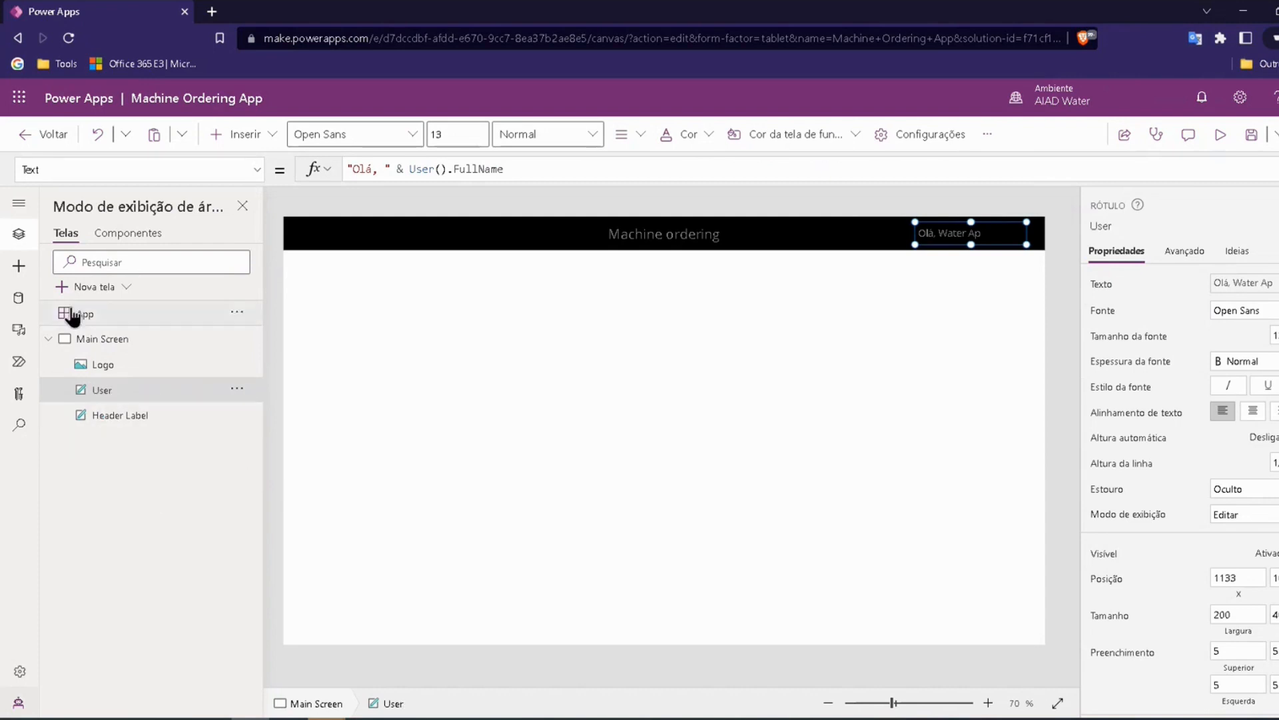
Step: Insert a vertical gallery and fit it against the screen's left edge below the header, about 527 wide and 707 high
click(18, 269)
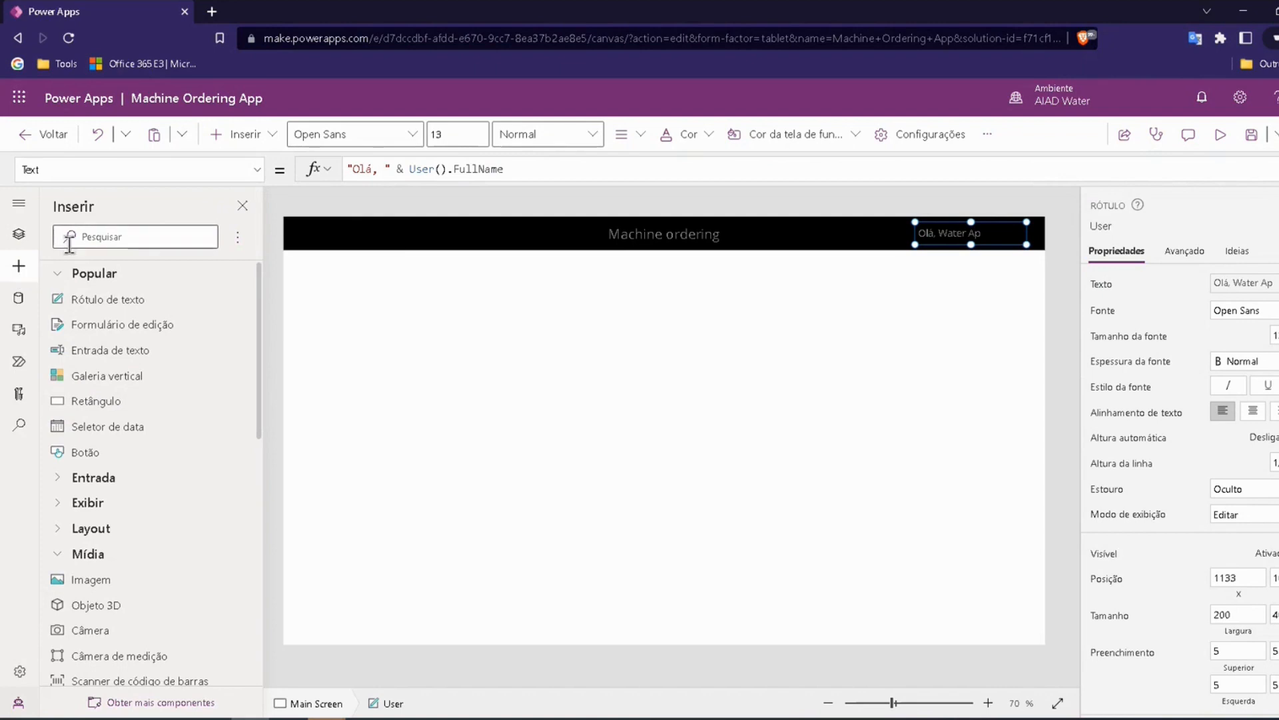
click(133, 385)
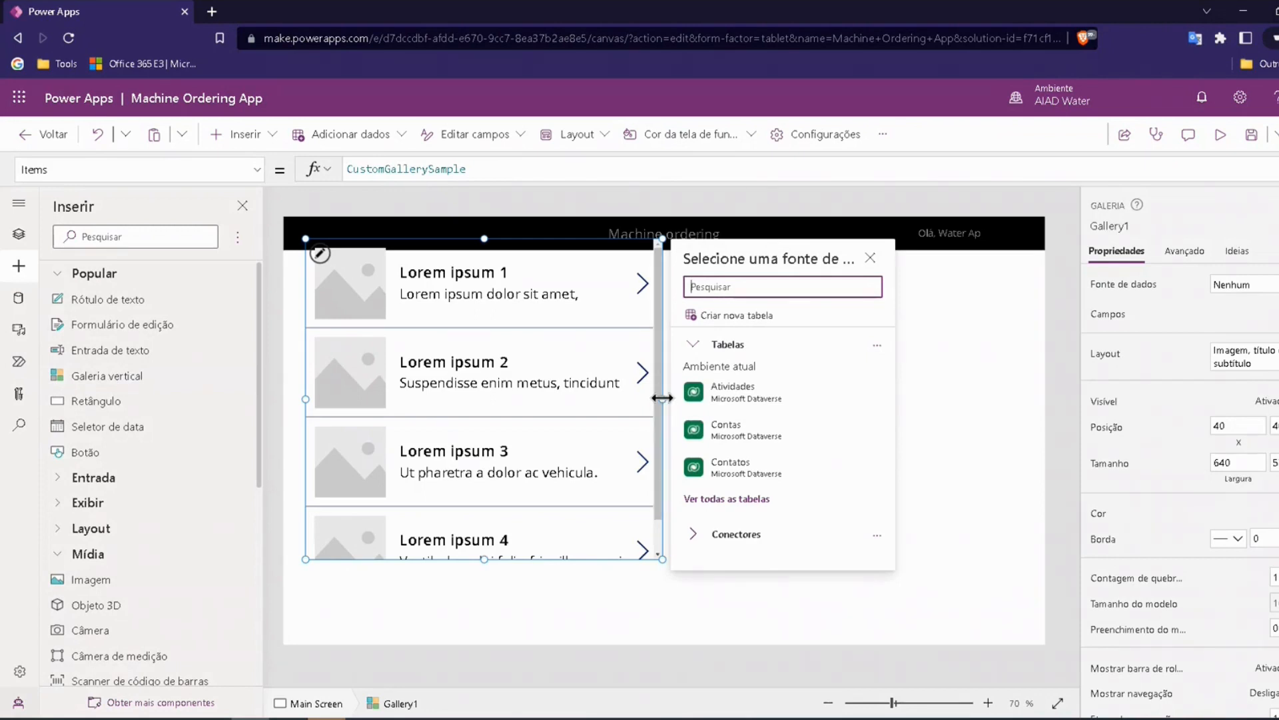
drag(662, 398, 577, 398)
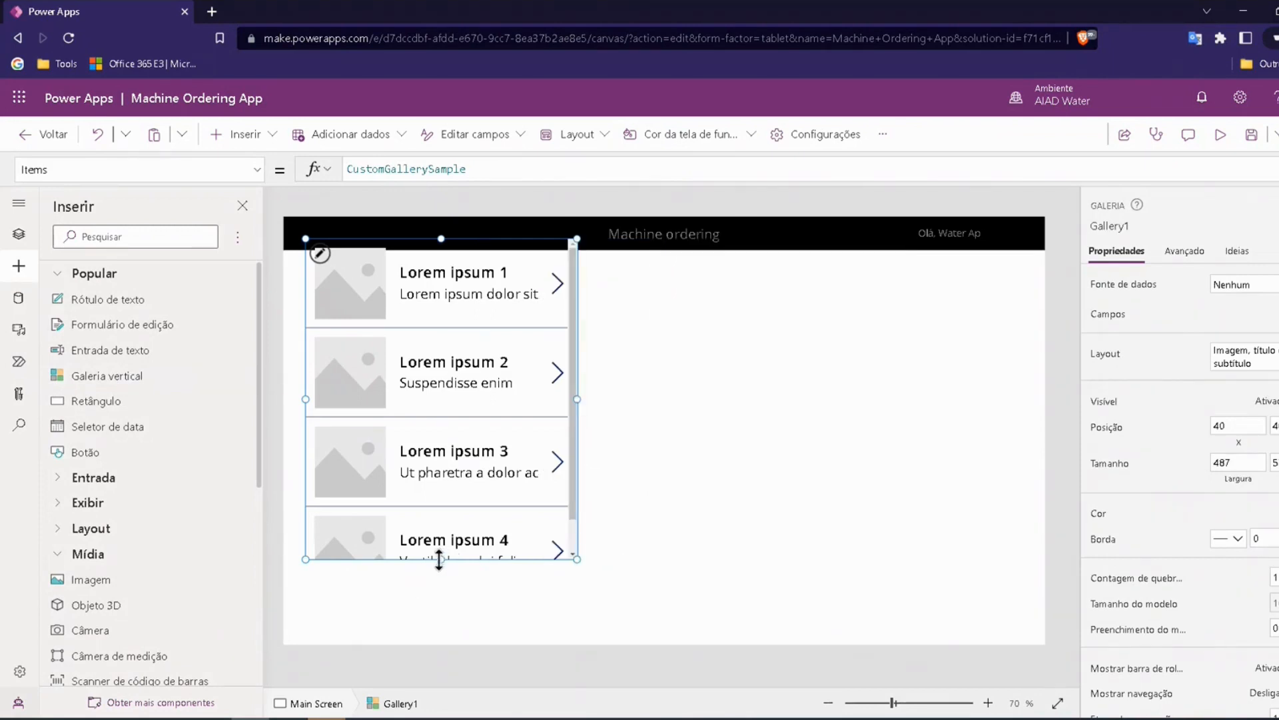
drag(437, 559, 424, 653)
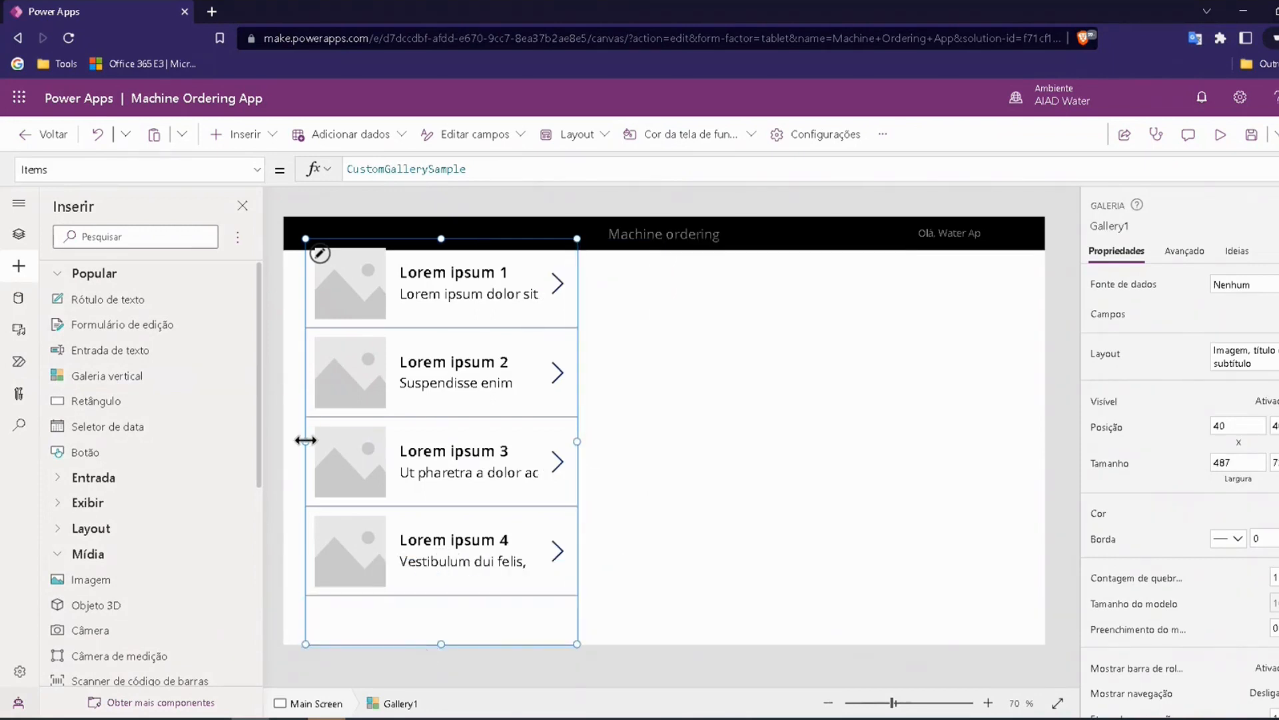
drag(306, 441, 285, 448)
drag(430, 240, 430, 250)
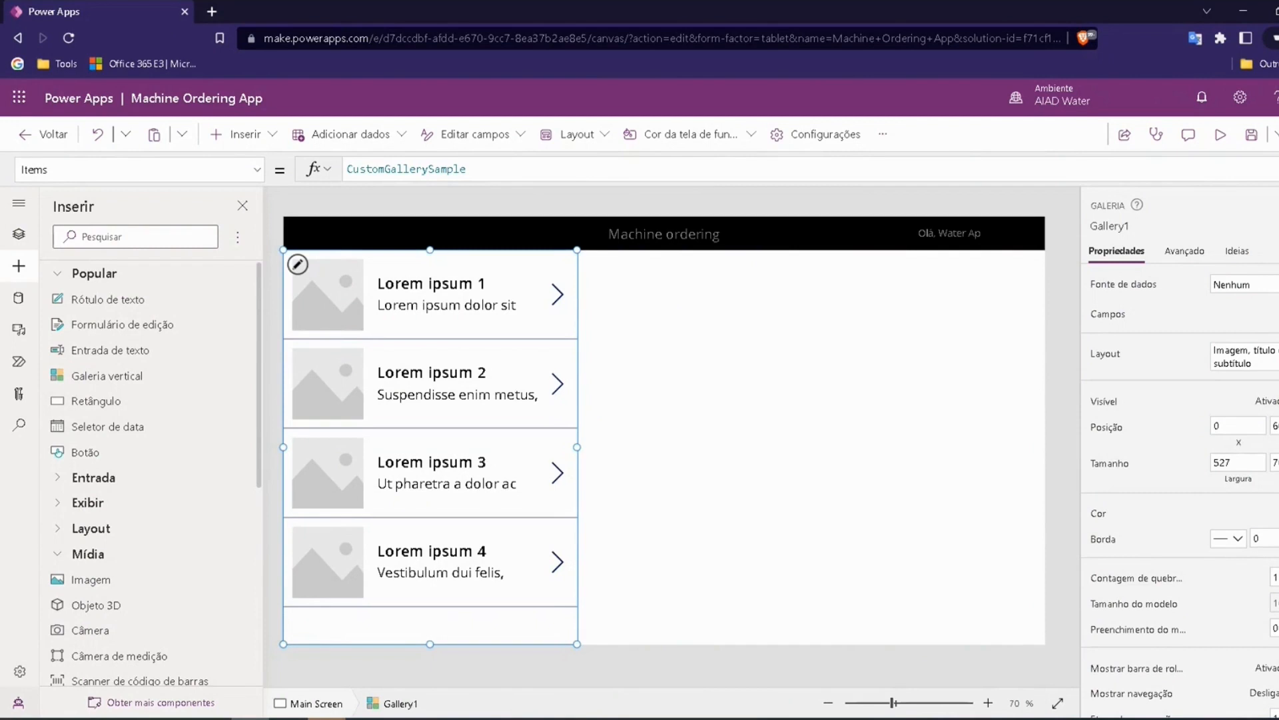
Step: Choose Excel import (Importar do Excel) from the full list of connectors as the gallery's data source
click(1250, 285)
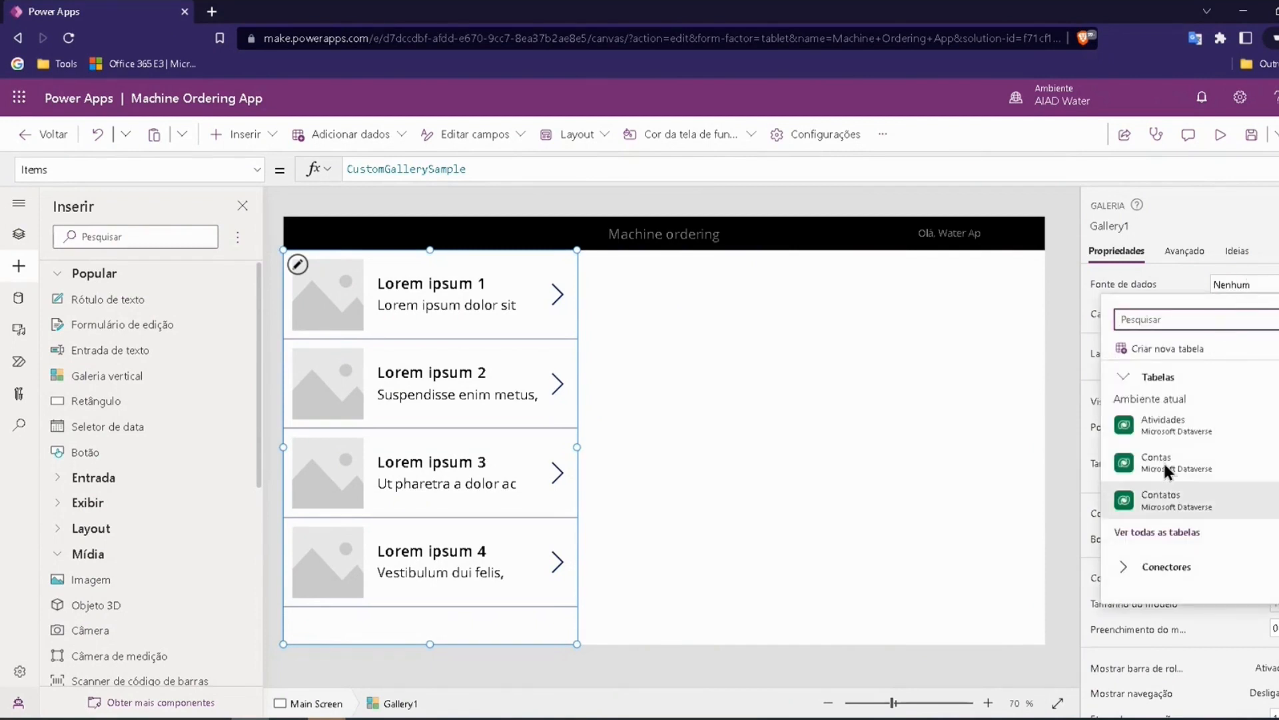
click(1148, 285)
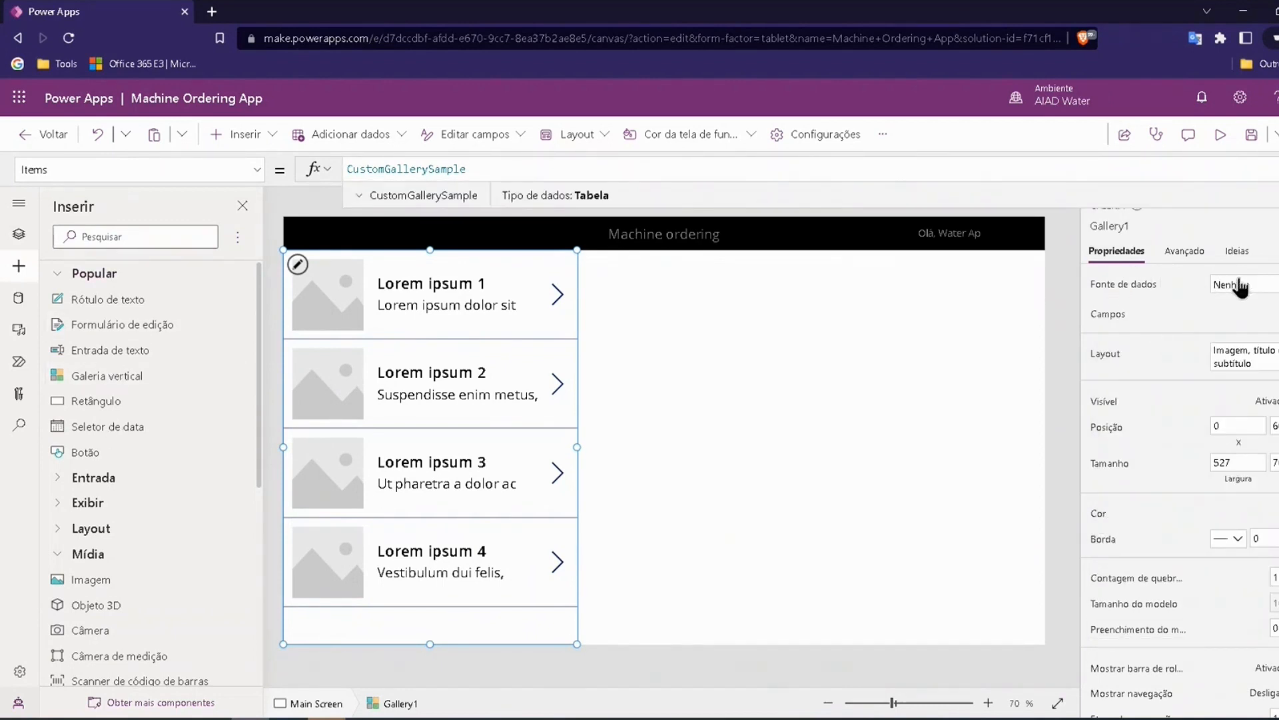
click(1274, 287)
click(1263, 291)
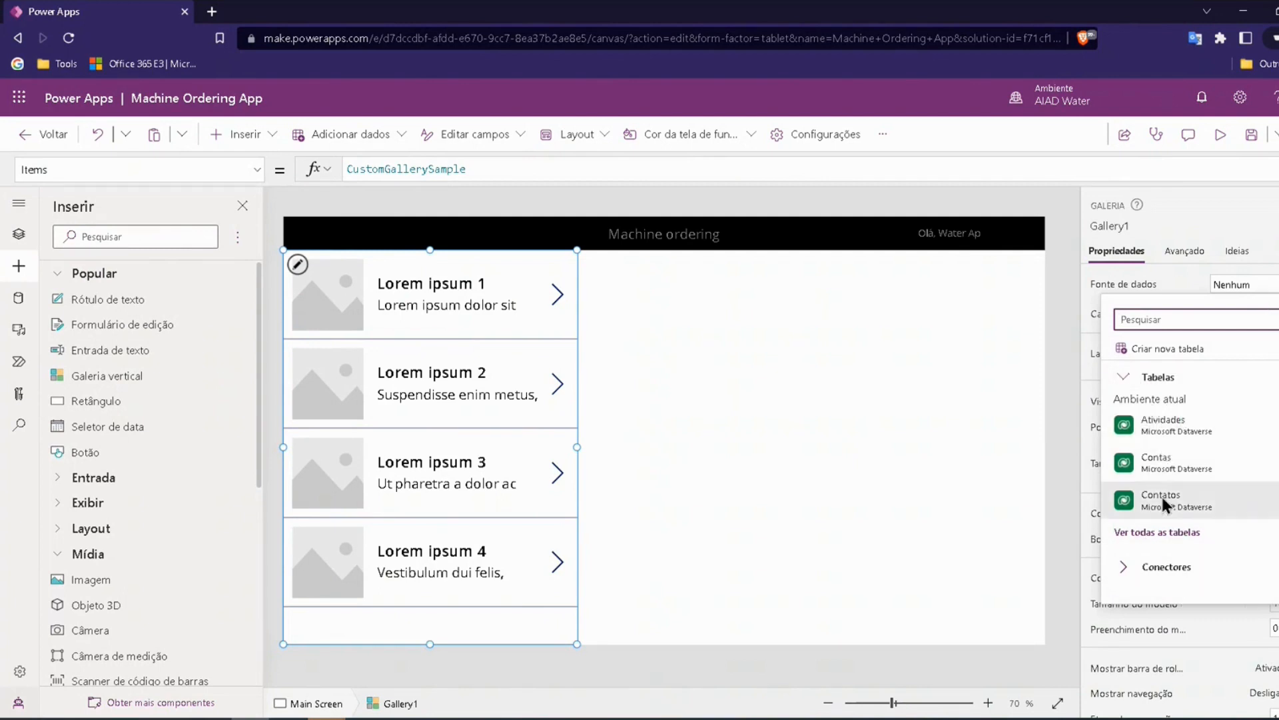
click(1117, 568)
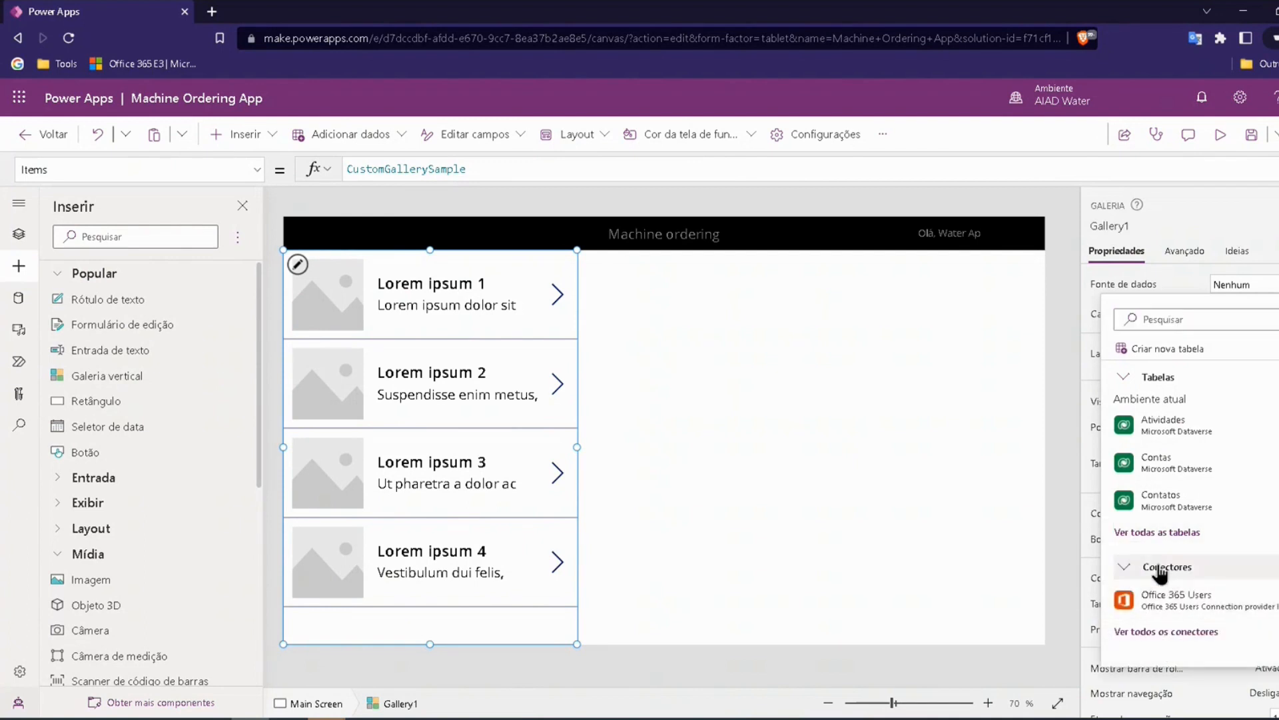
click(1175, 638)
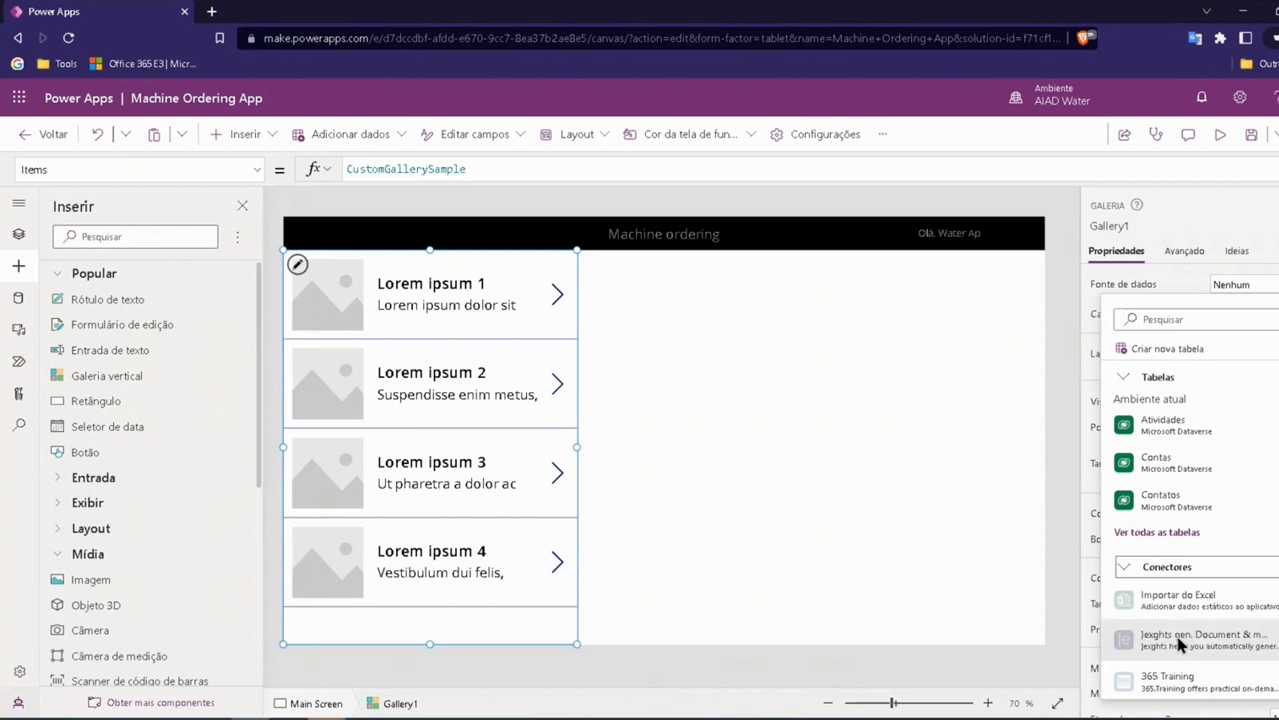
scroll(1187, 529, down, 2)
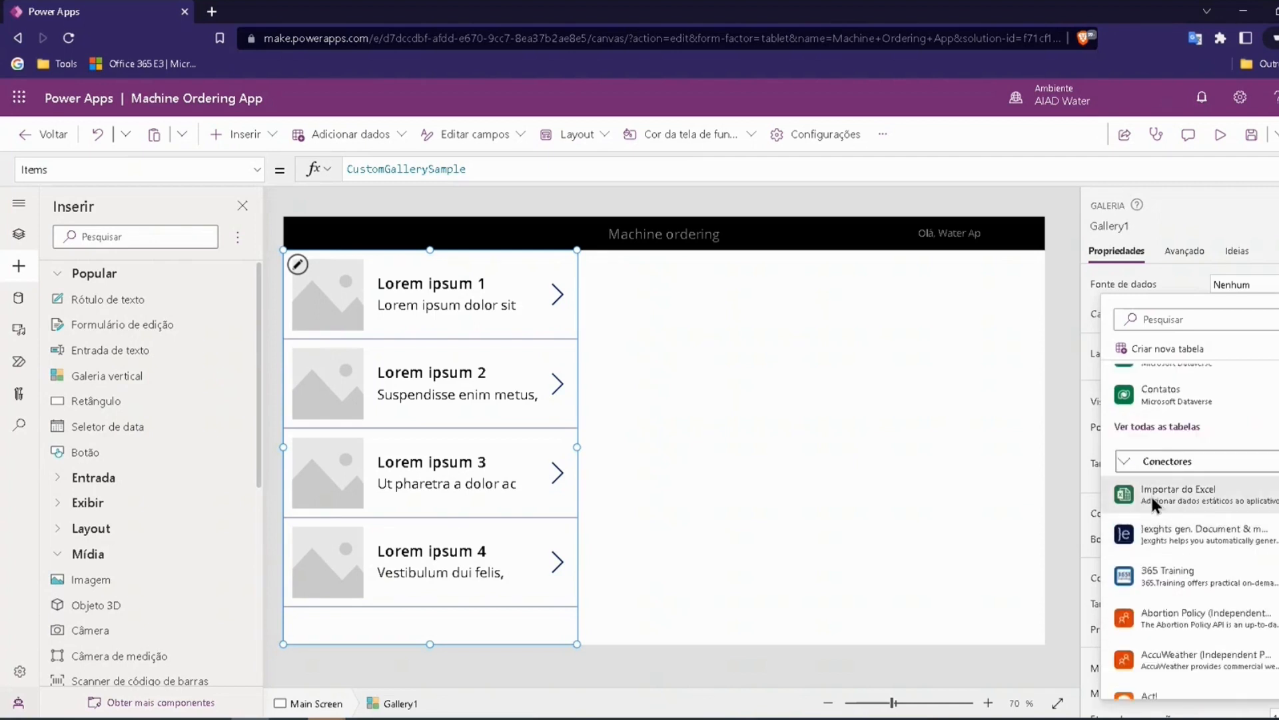
click(1174, 494)
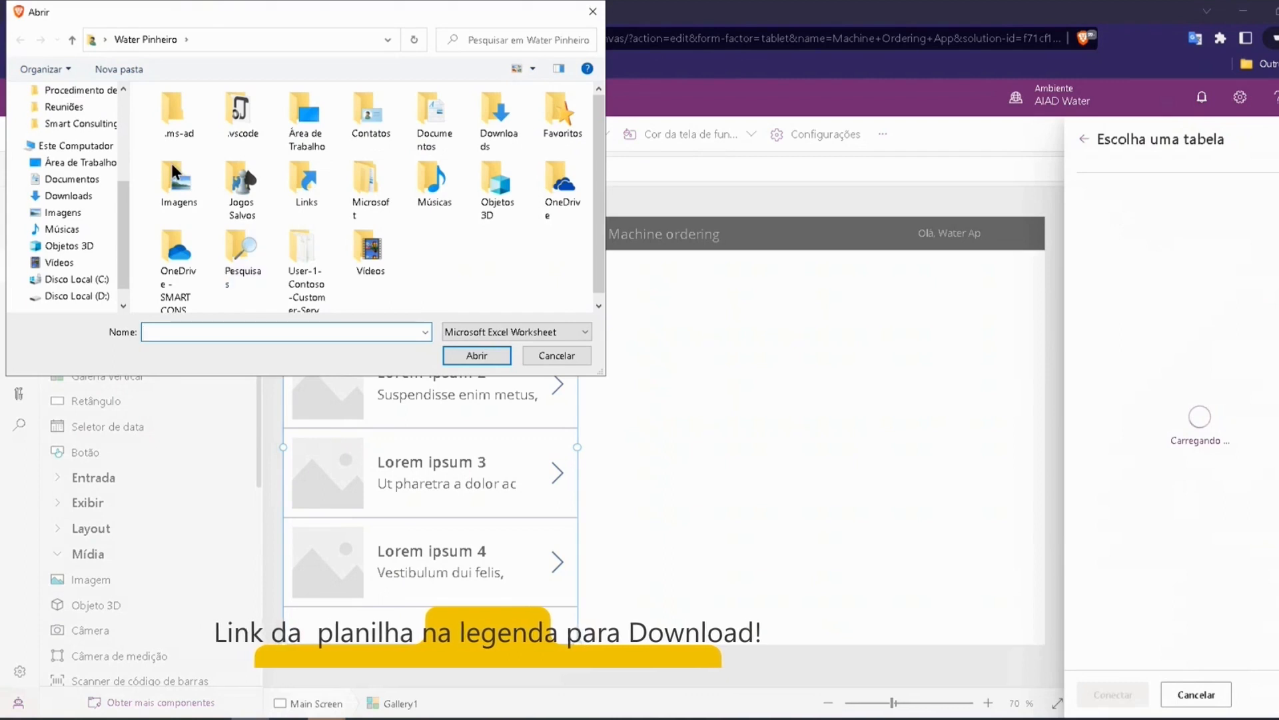
Step: Load the Machine-Order-Data workbook from the desktop folder
scroll(62, 234, up, 2)
click(62, 247)
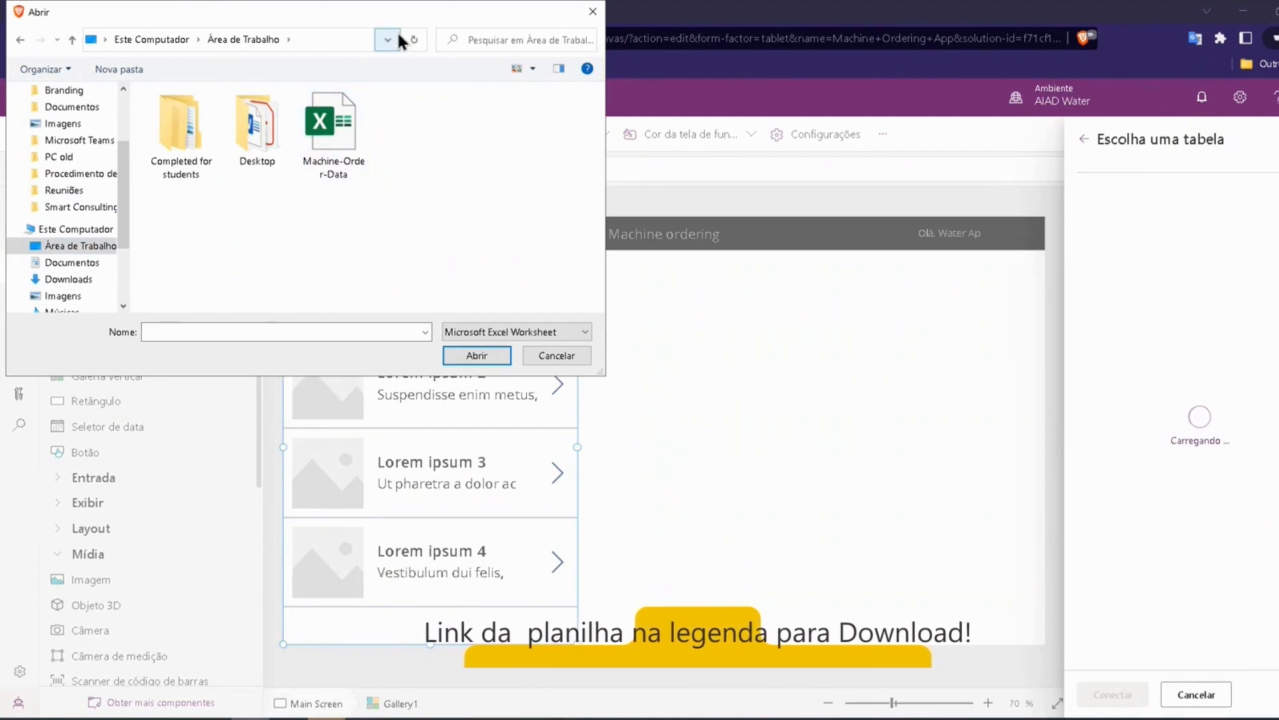
click(335, 144)
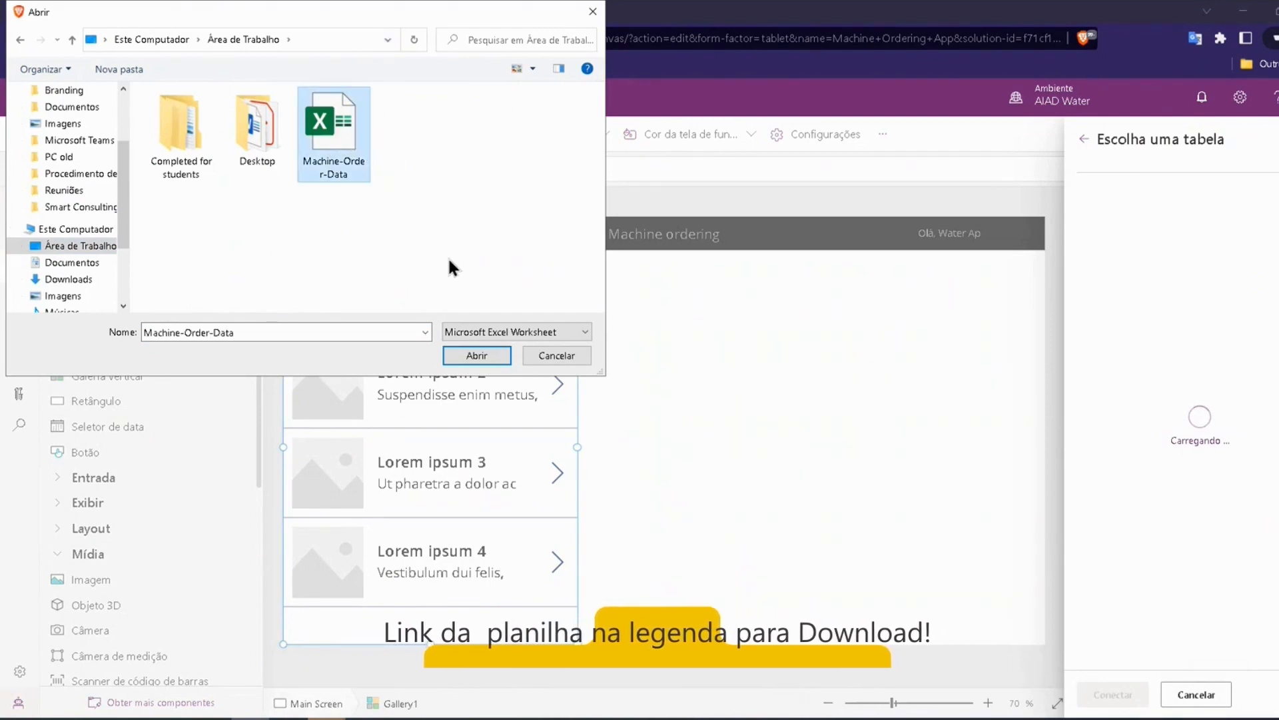
click(477, 356)
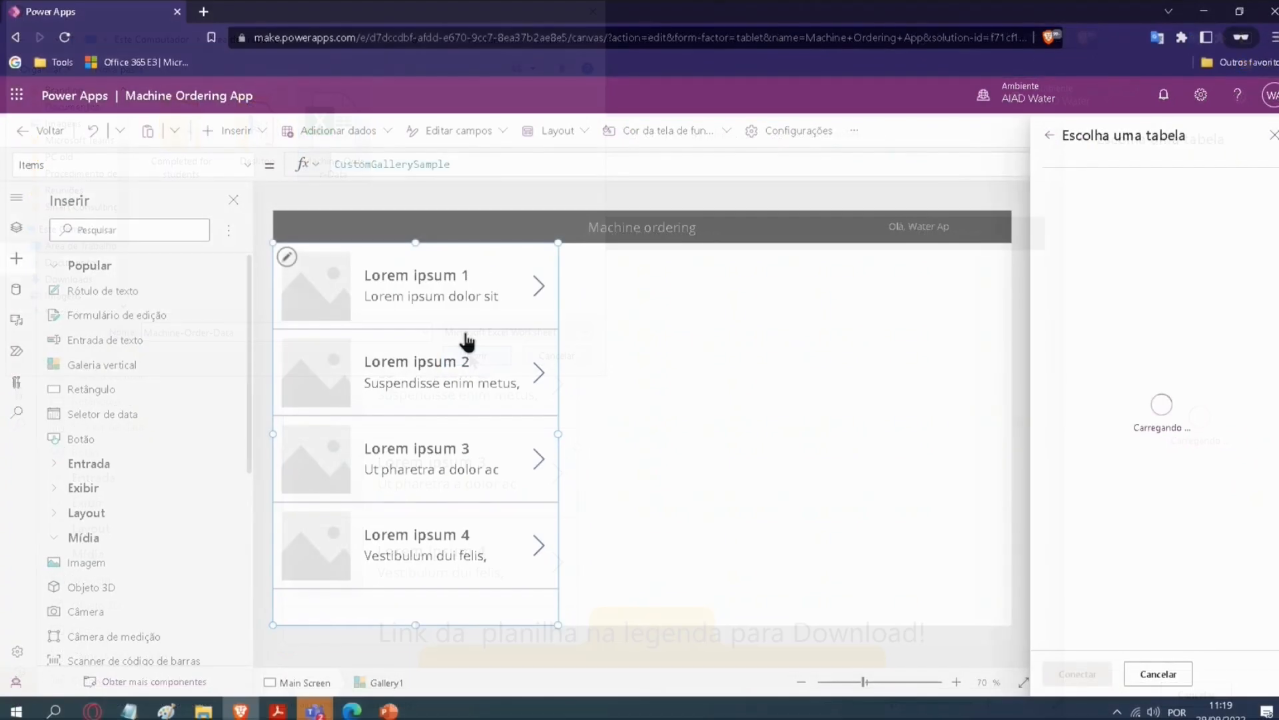
Step: Select the Machines and MachineTypes tables of the workbook and connect them to the app
click(1093, 260)
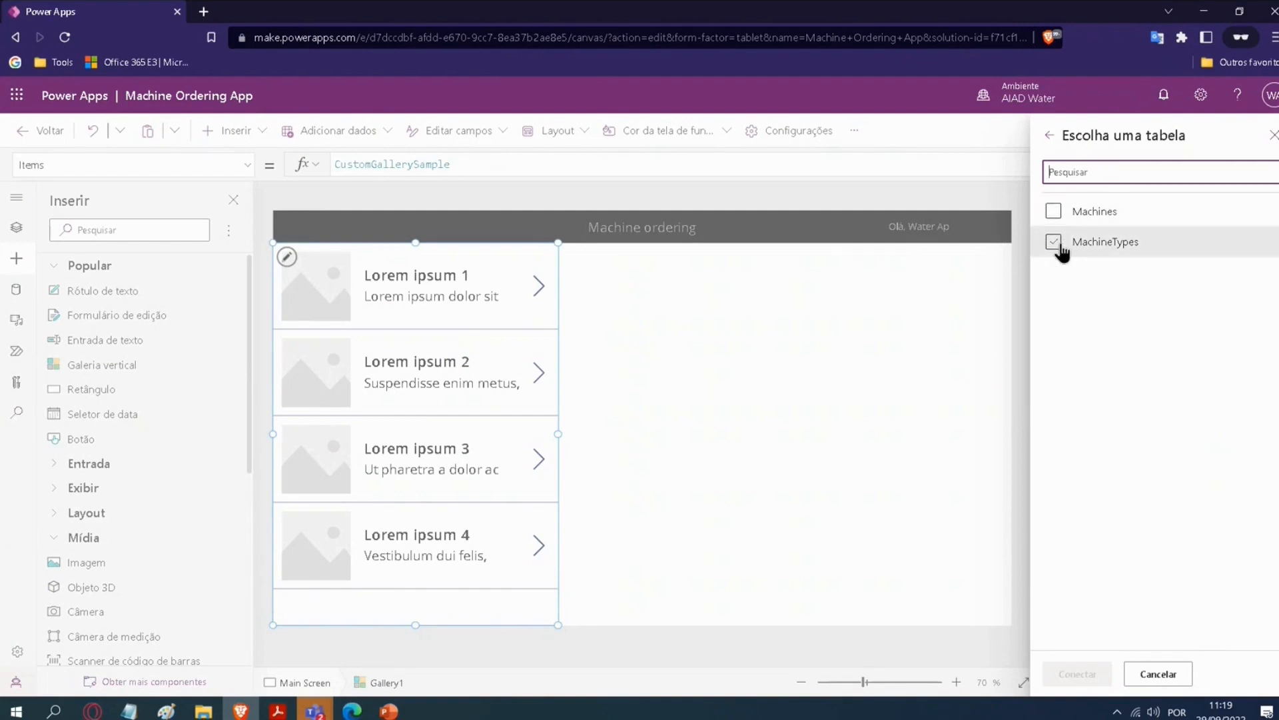
click(1054, 212)
click(1053, 242)
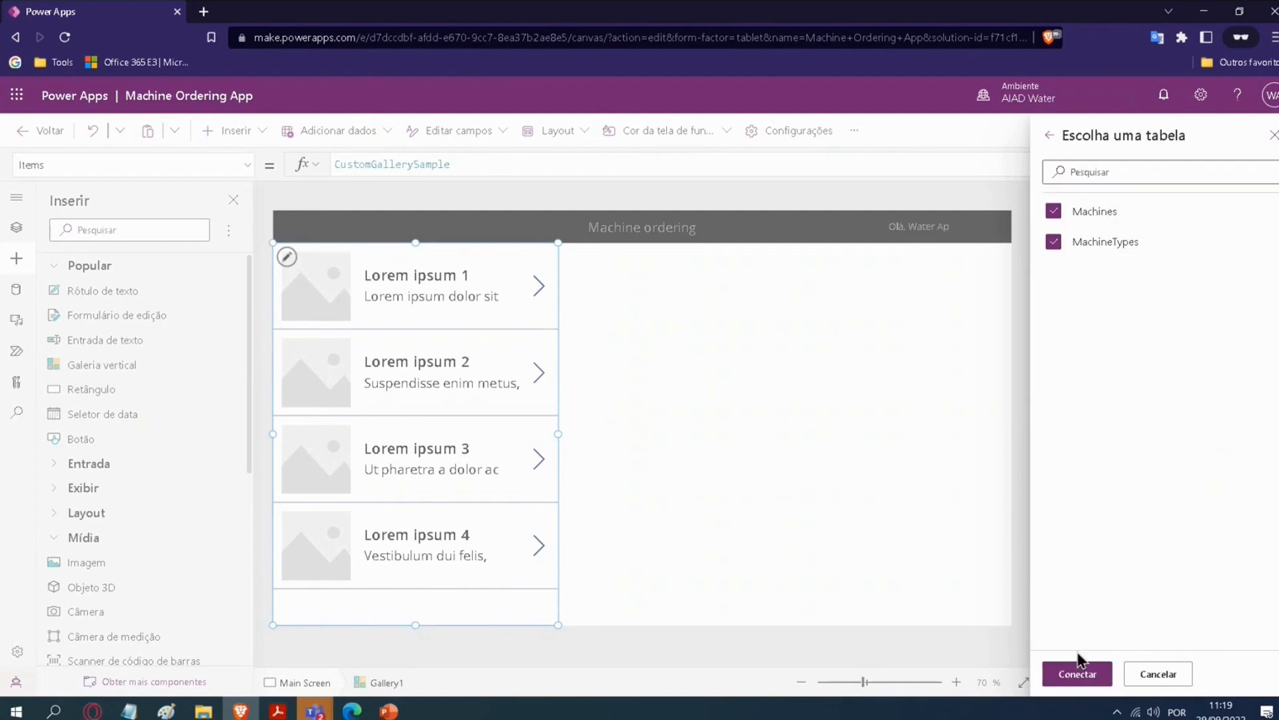
click(1078, 675)
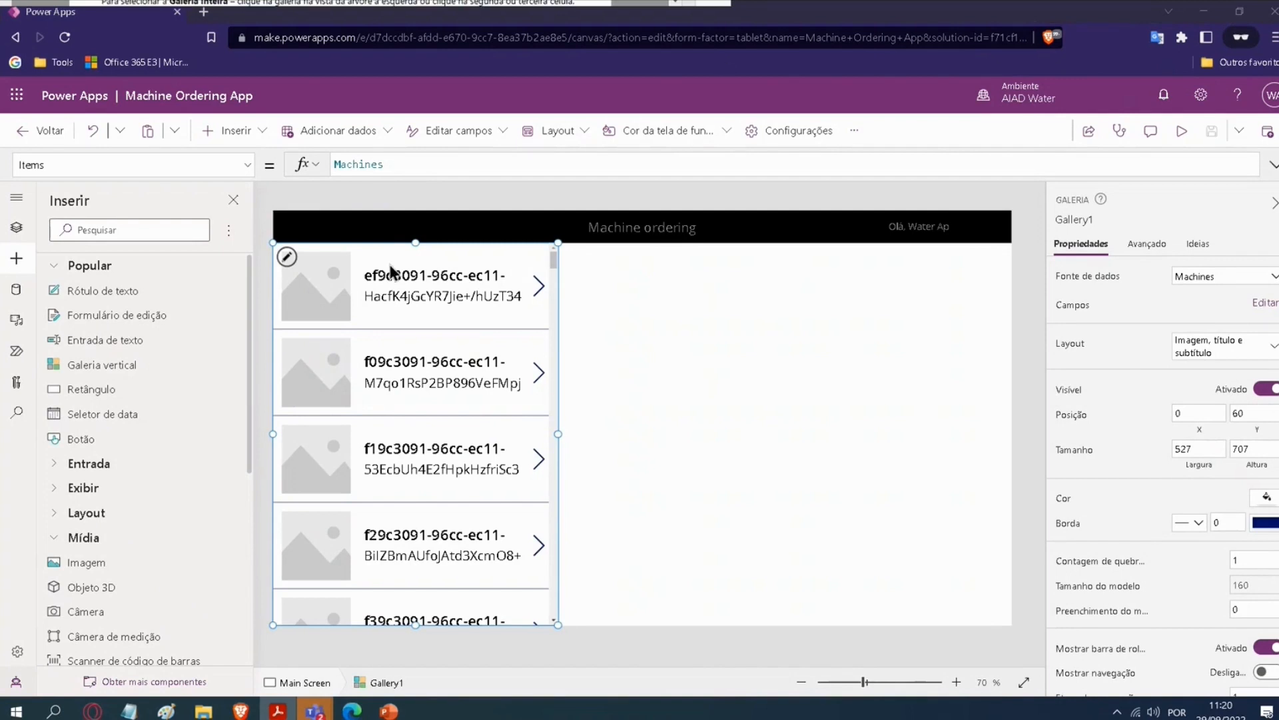
Step: Rename the new gallery as Machine Type Gallery
click(18, 228)
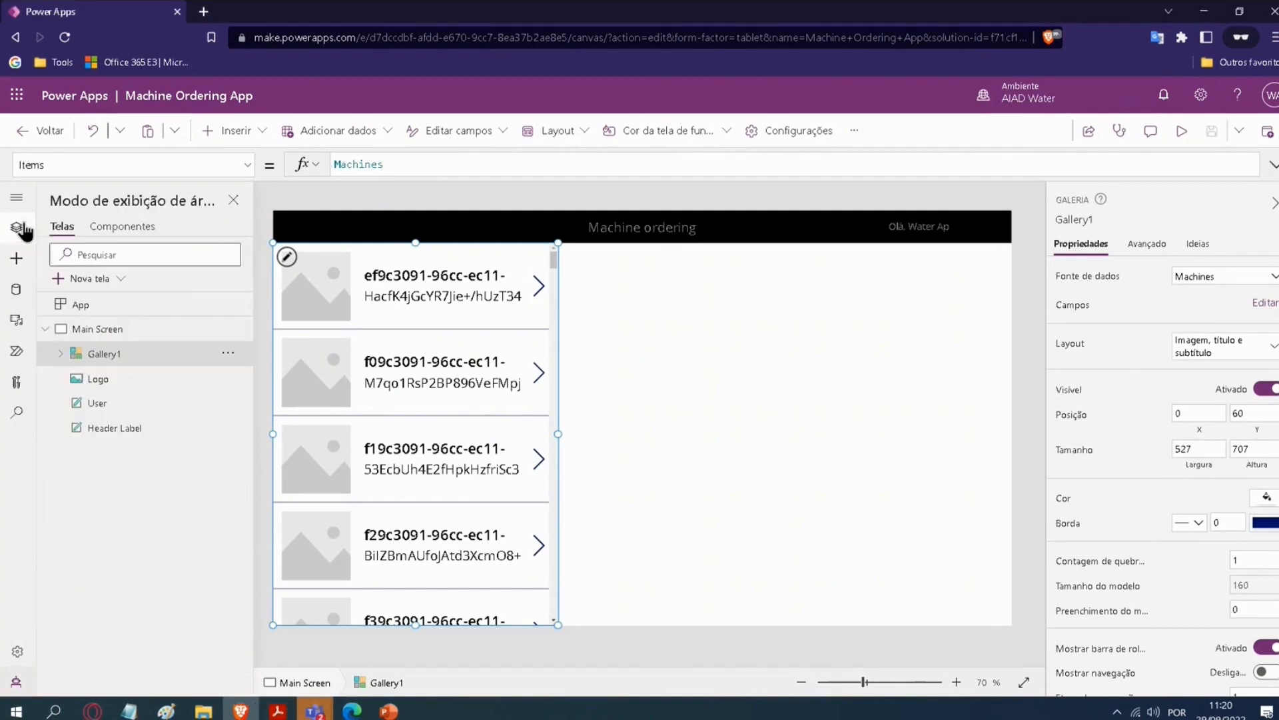
double_click(114, 352)
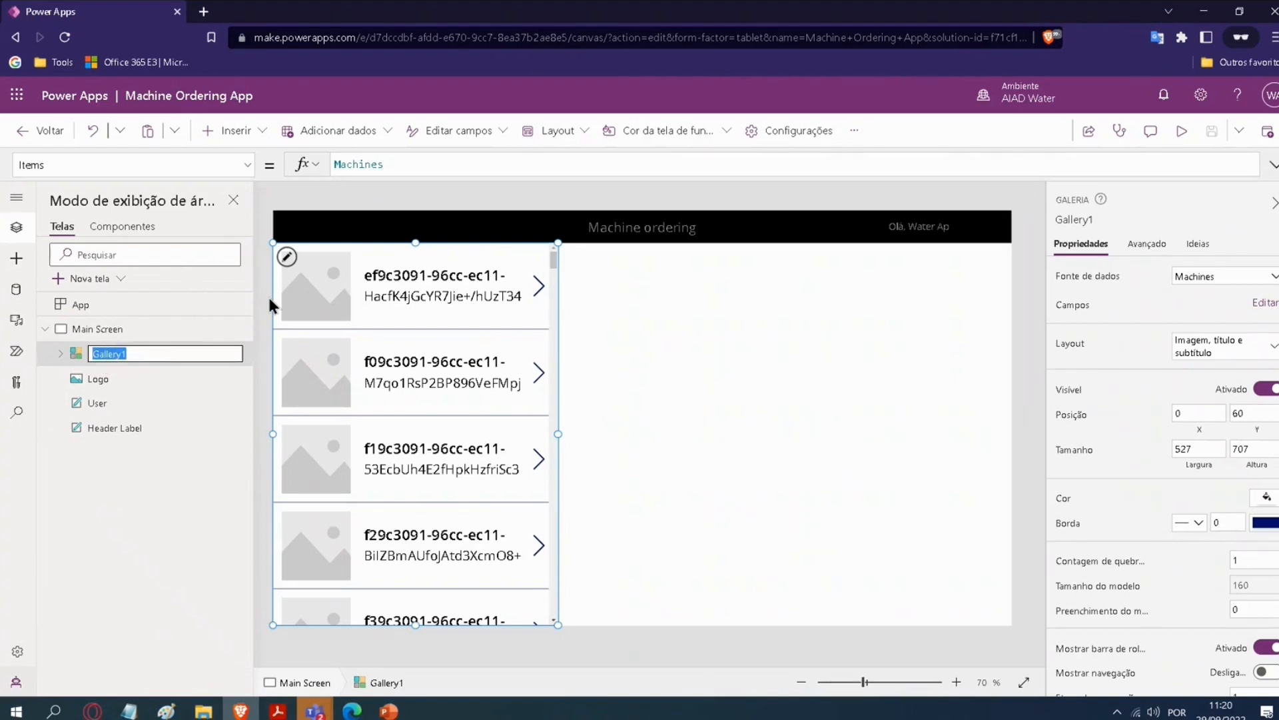
key(BackSpace)
text(Machine Type F)
key(BackSpace)
text(Gallery)
key(Return)
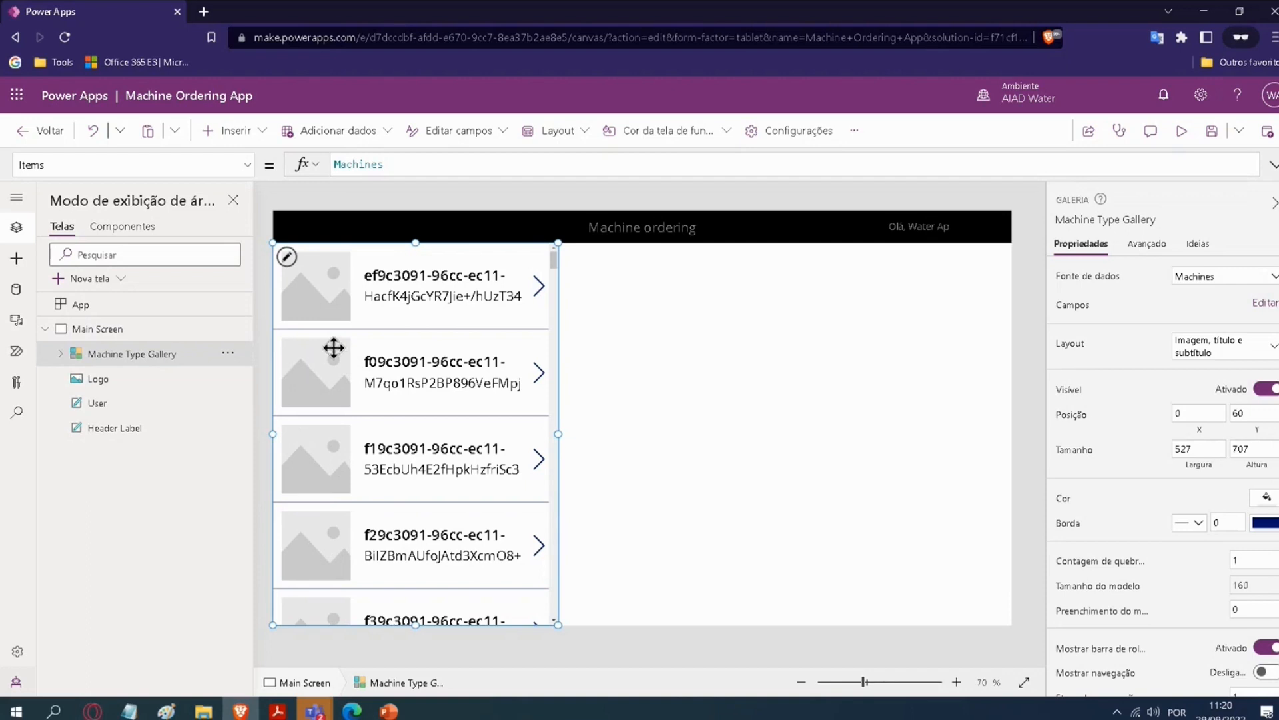
Step: Reduce the gallery's item template height to about 137
click(286, 258)
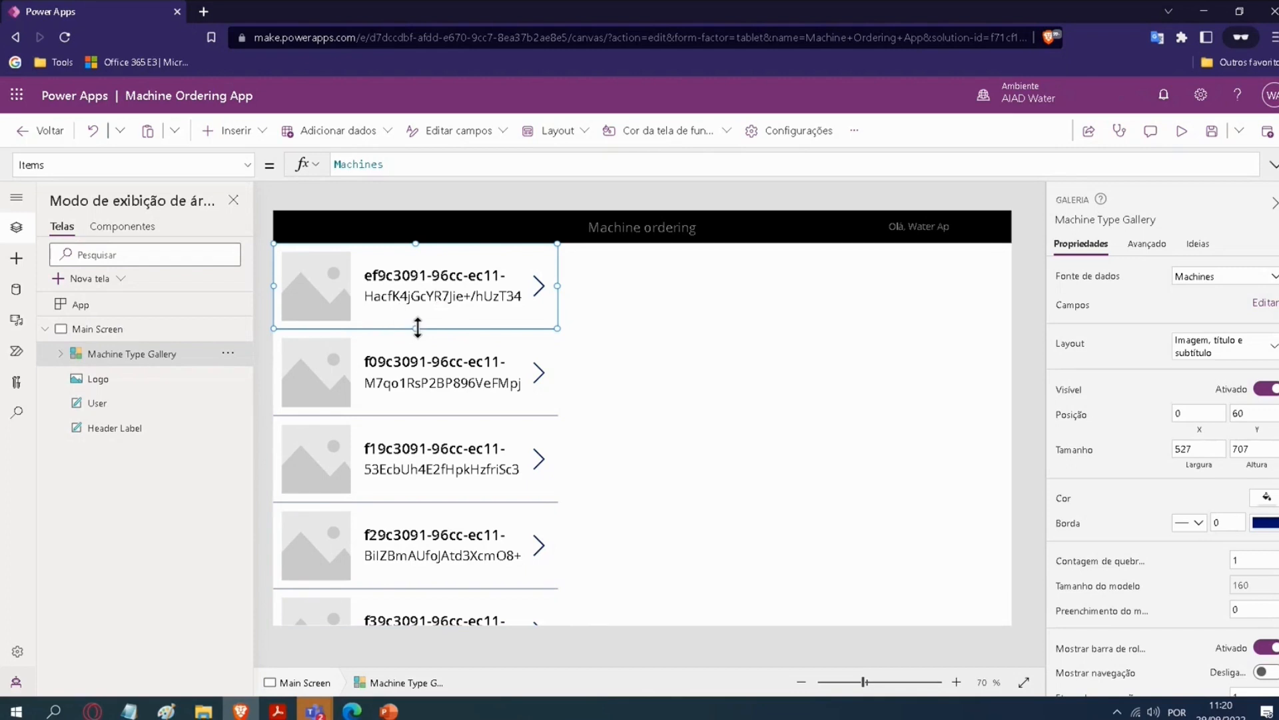
mouse_move(417, 328)
mouse_down()
mouse_move(422, 298)
mouse_move(417, 395)
mouse_move(424, 254)
mouse_move(427, 323)
mouse_up()
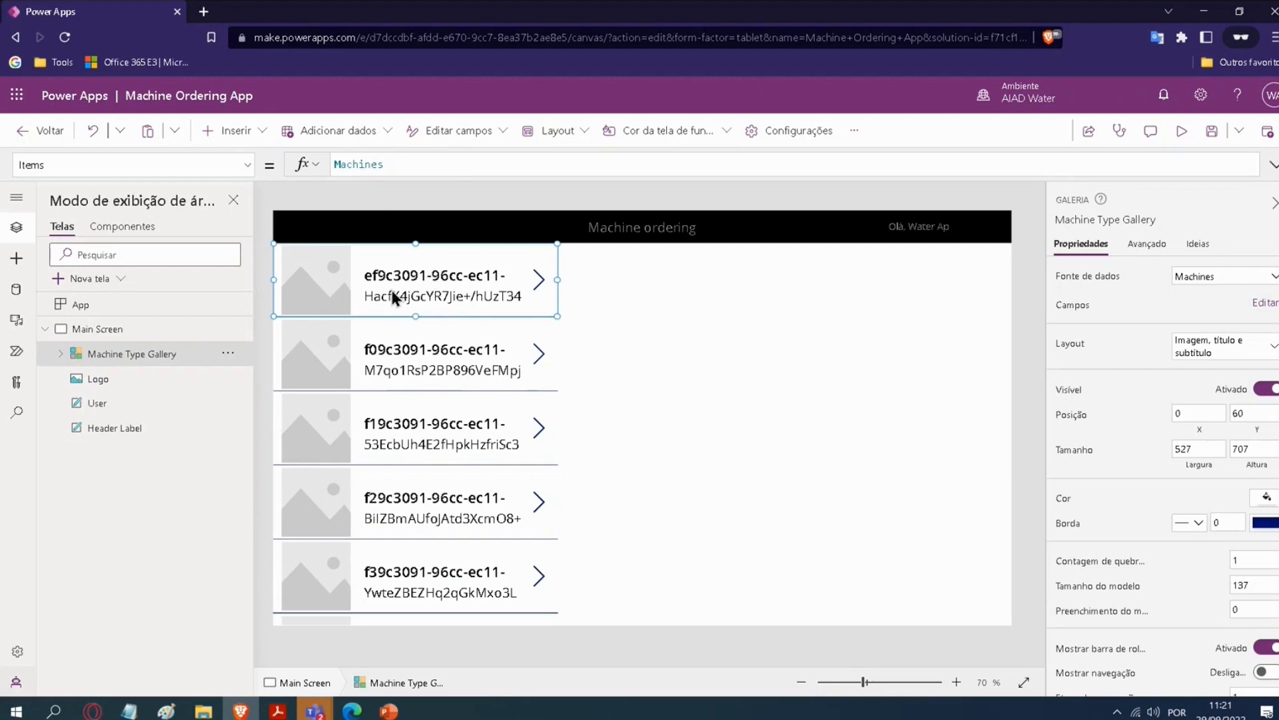
Step: Check the X and Y position properties of the Machine Type Gallery
click(247, 164)
scroll(110, 380, down, 5)
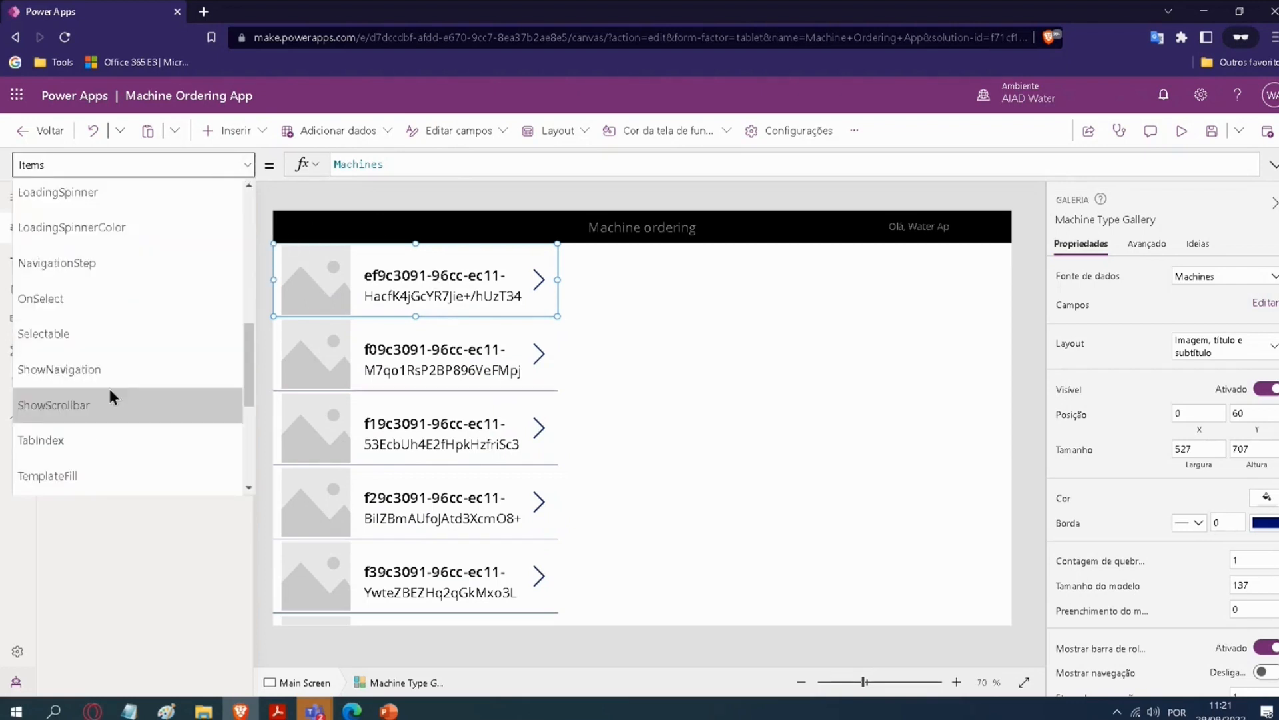
click(47, 439)
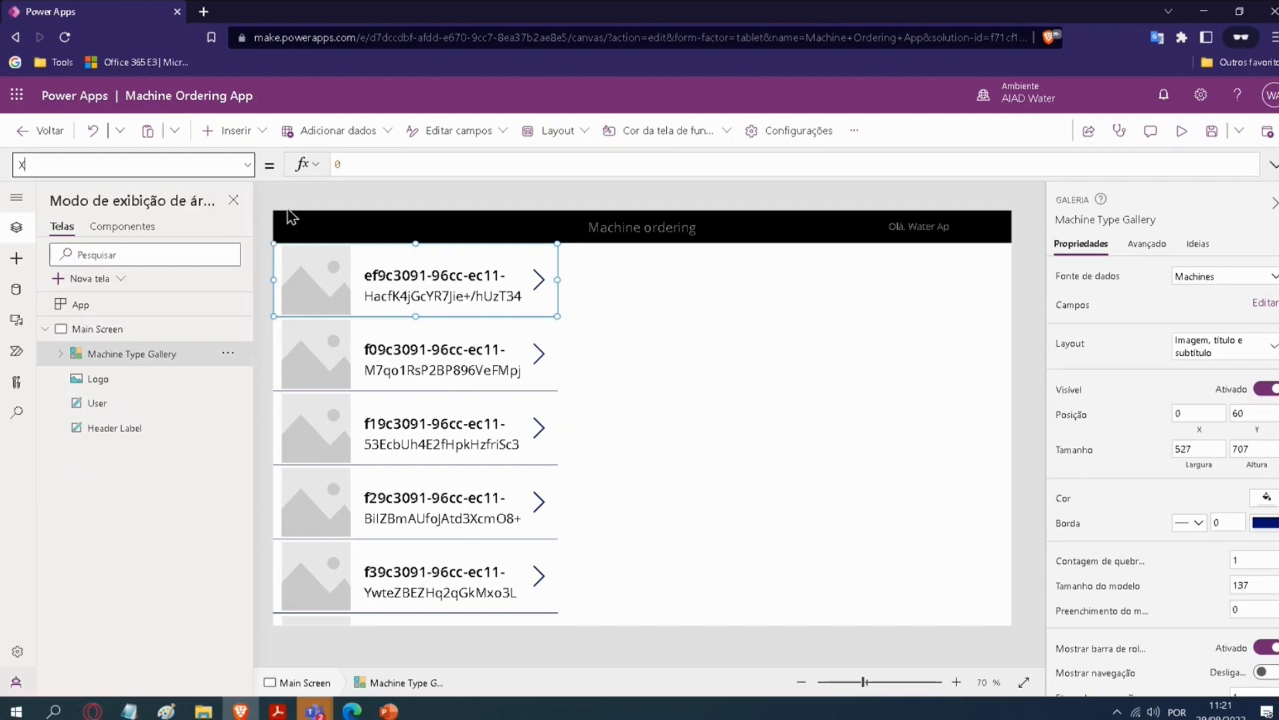
click(247, 165)
click(73, 466)
Step: Set the Width property of the Machine Type Gallery to 710
click(100, 365)
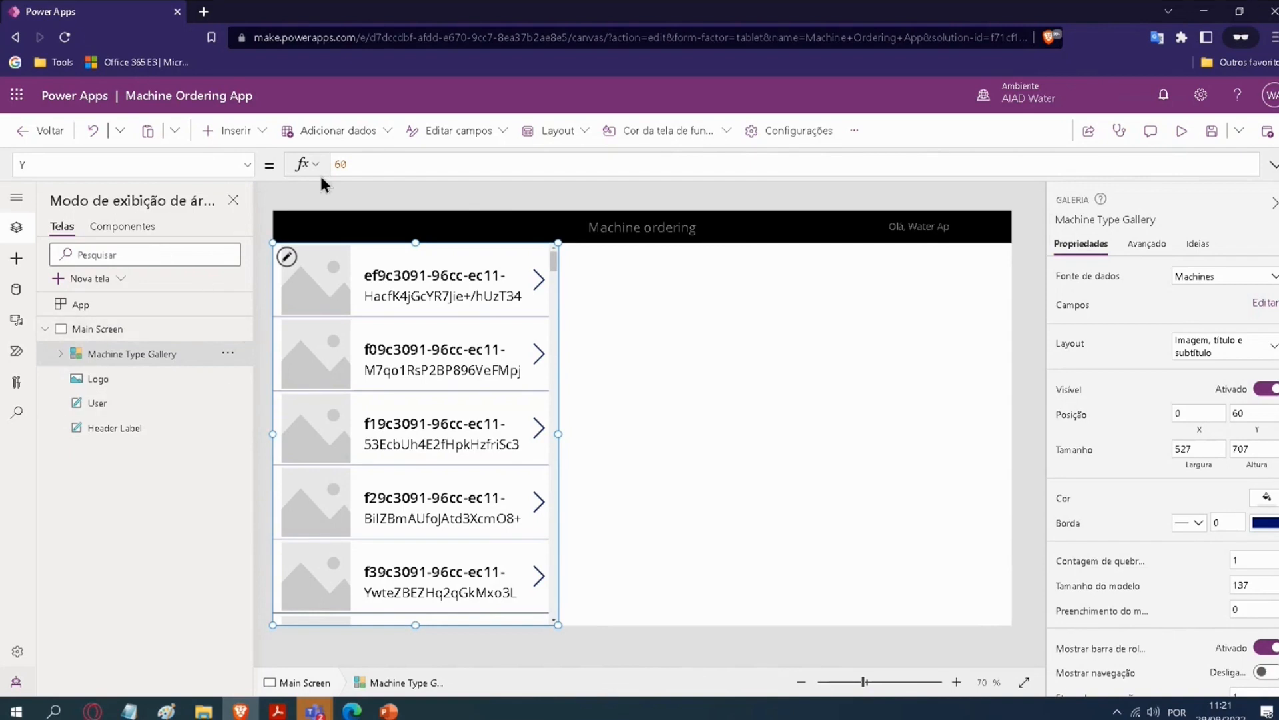
click(248, 164)
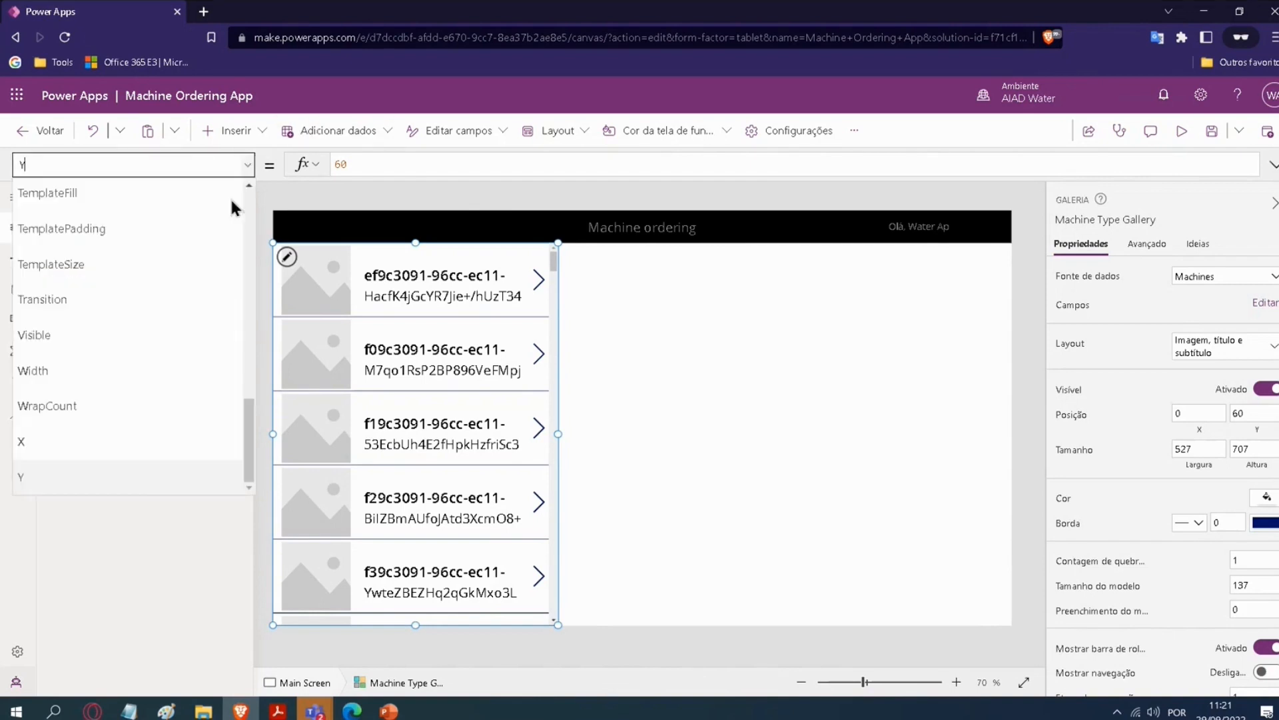
click(61, 370)
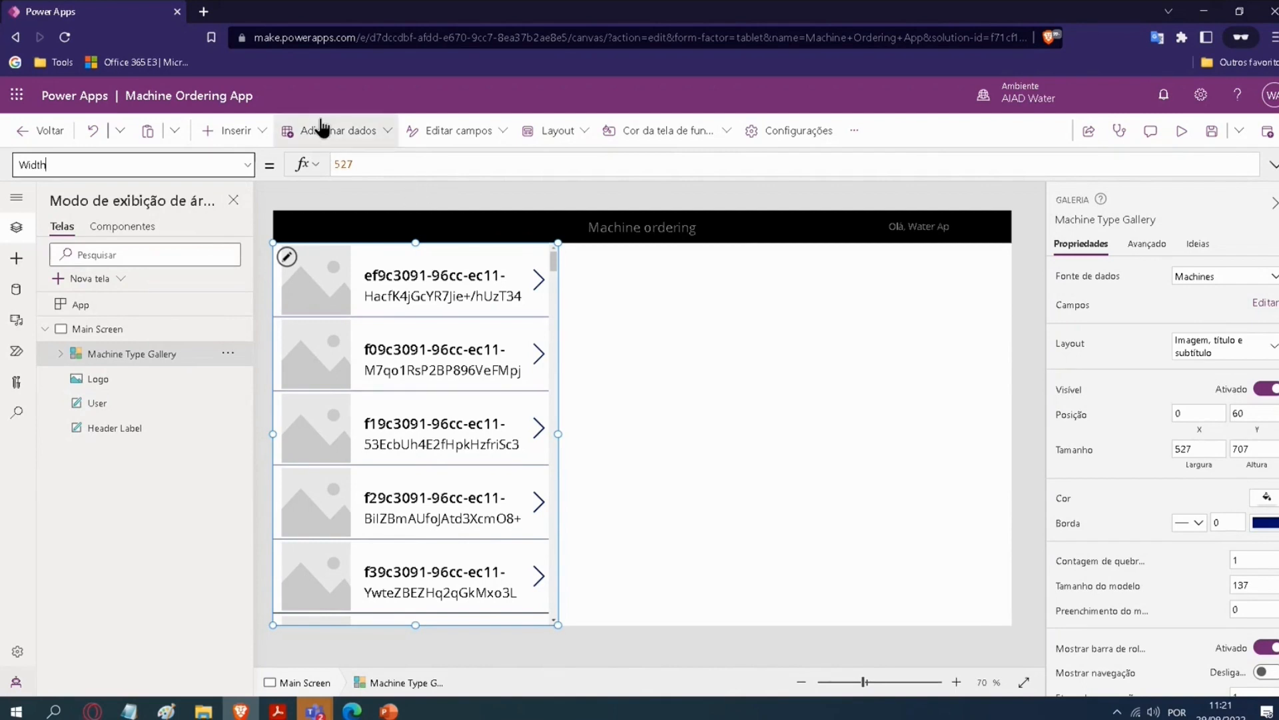
click(341, 164)
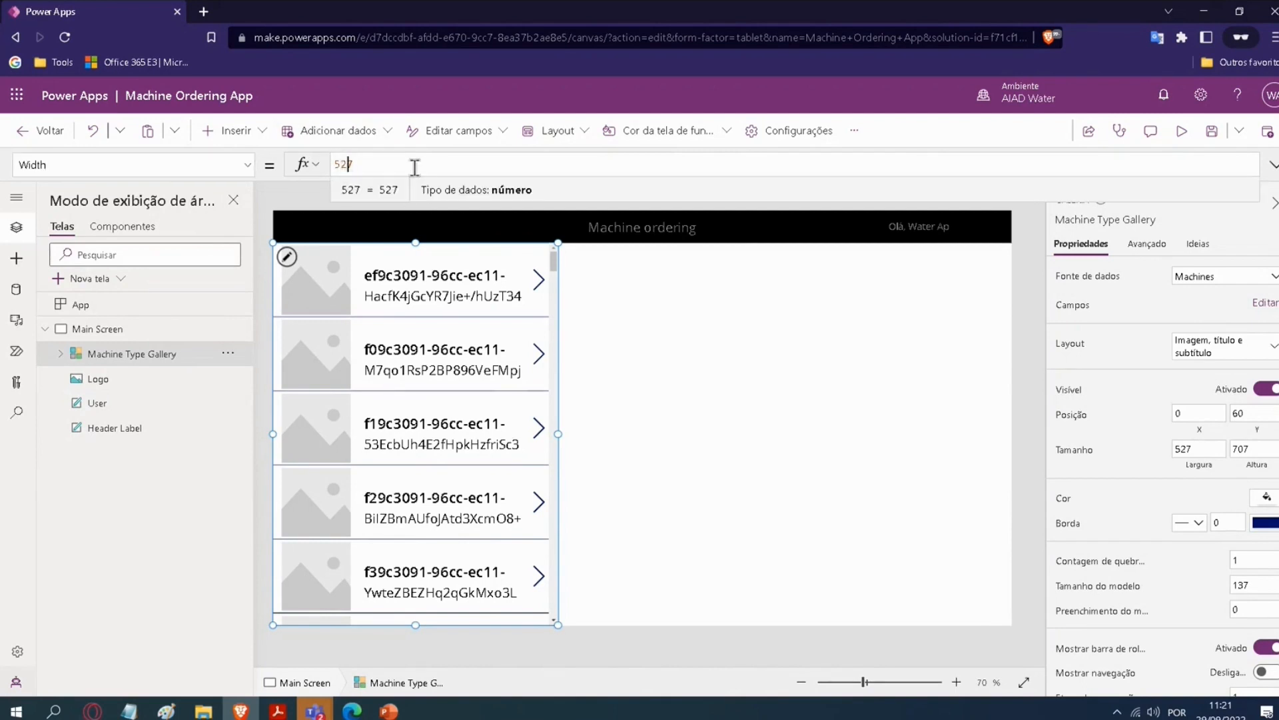
key(BackSpace)
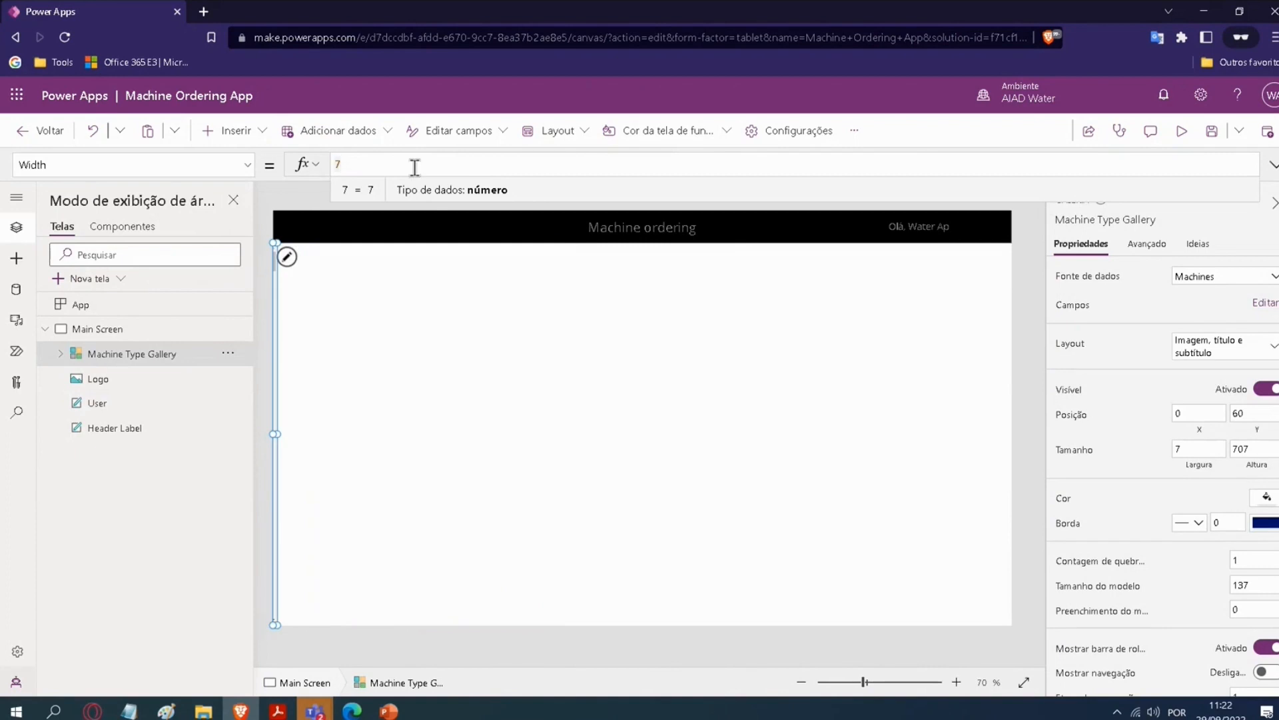
text(1)
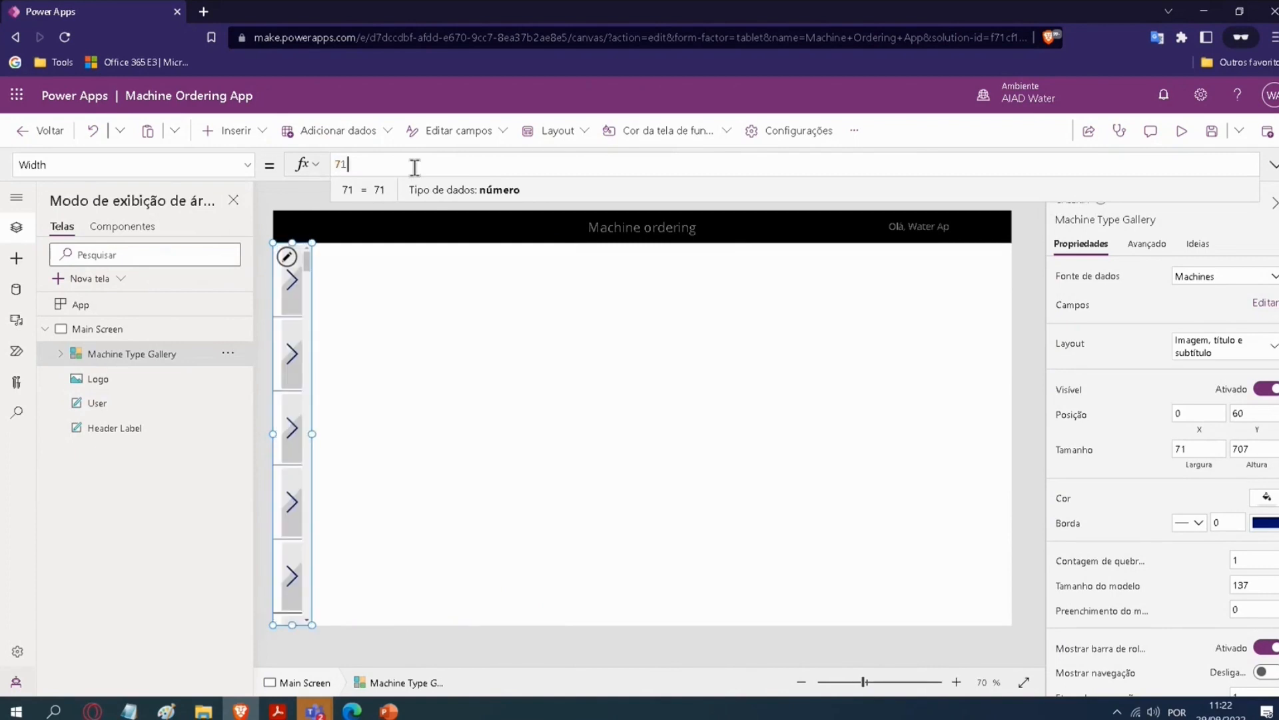
text(0)
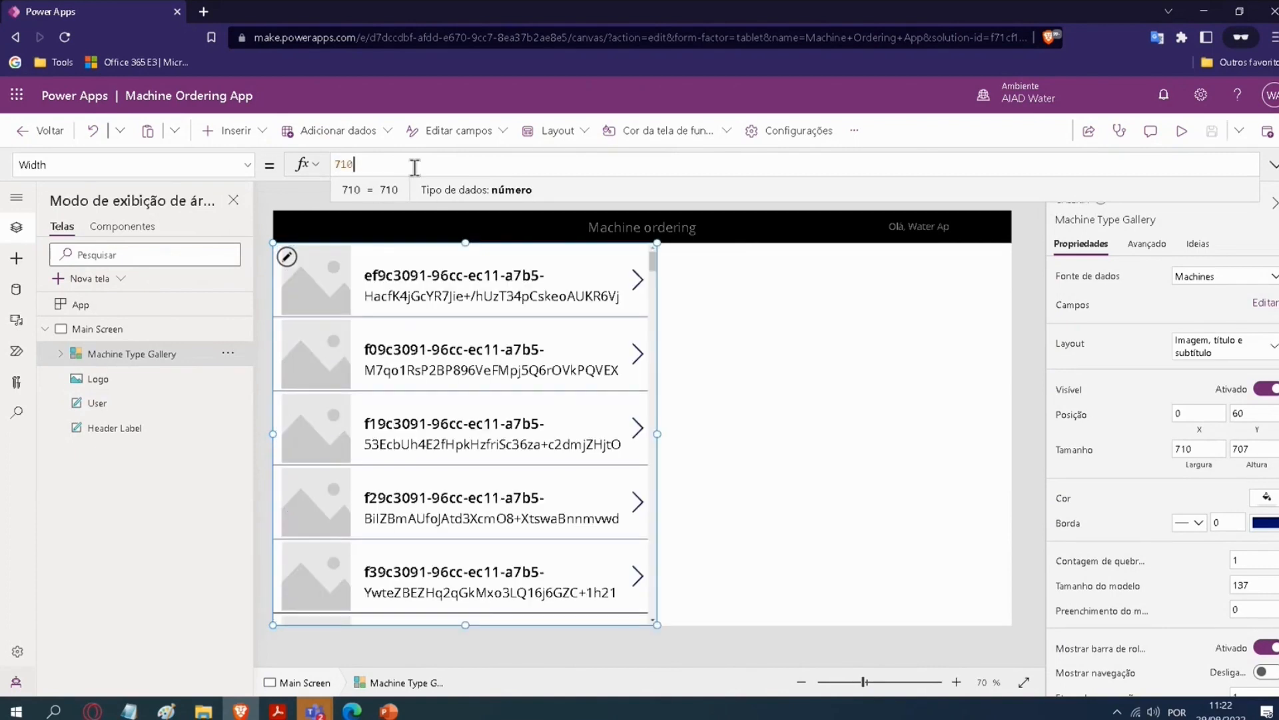
key(shift+Return)
key(BackSpace)
click(258, 186)
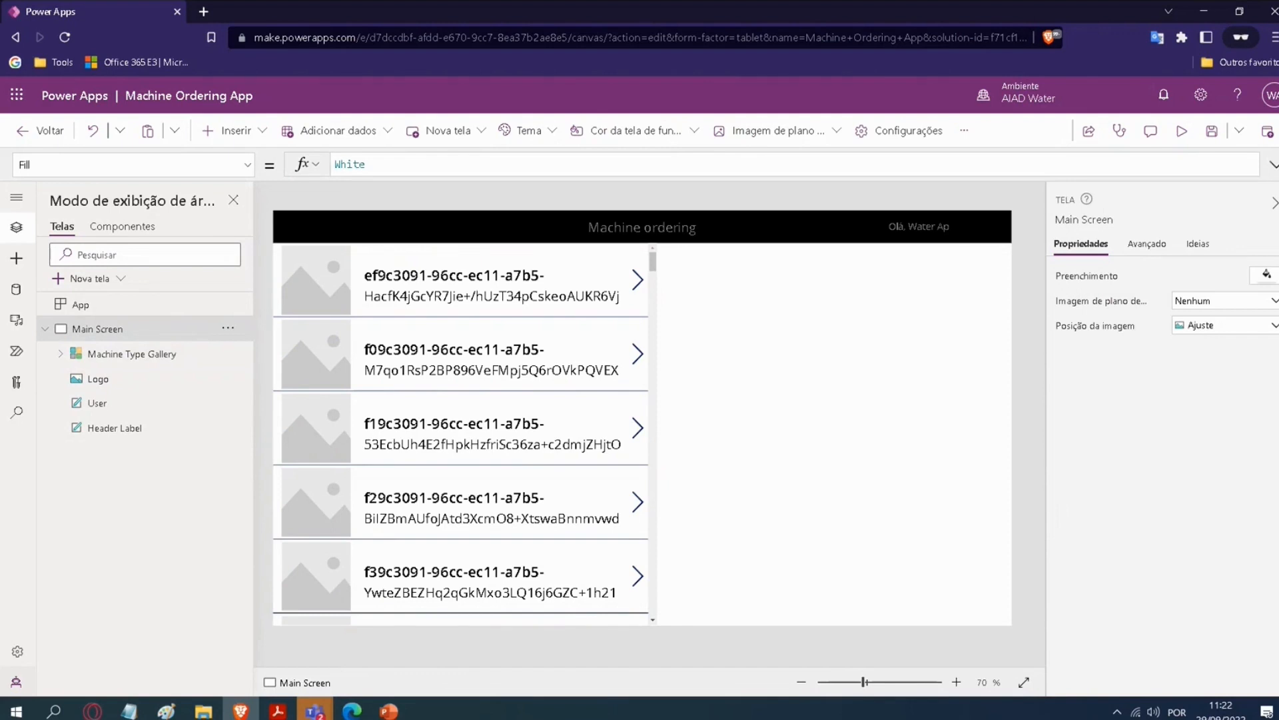
Step: Change the layout of the Machine Type Gallery to the two-column gallery (2 colunas)
click(349, 293)
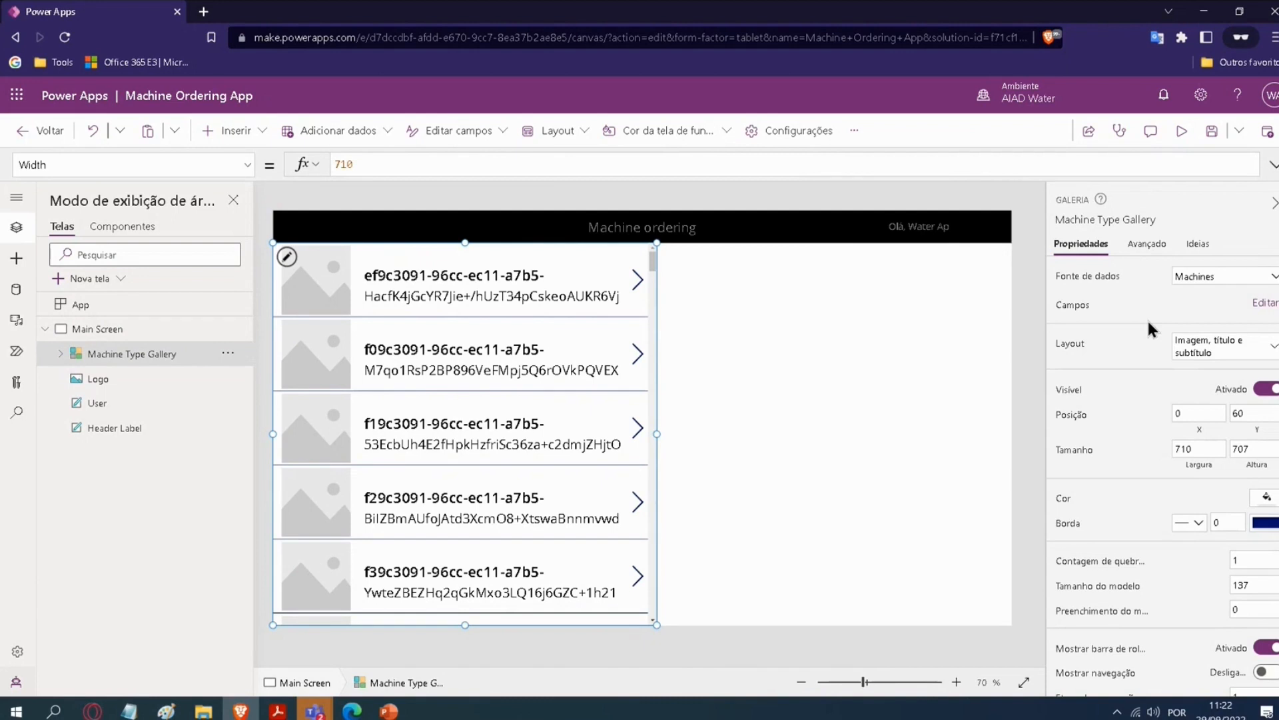
click(1273, 352)
scroll(1170, 465, down, 5)
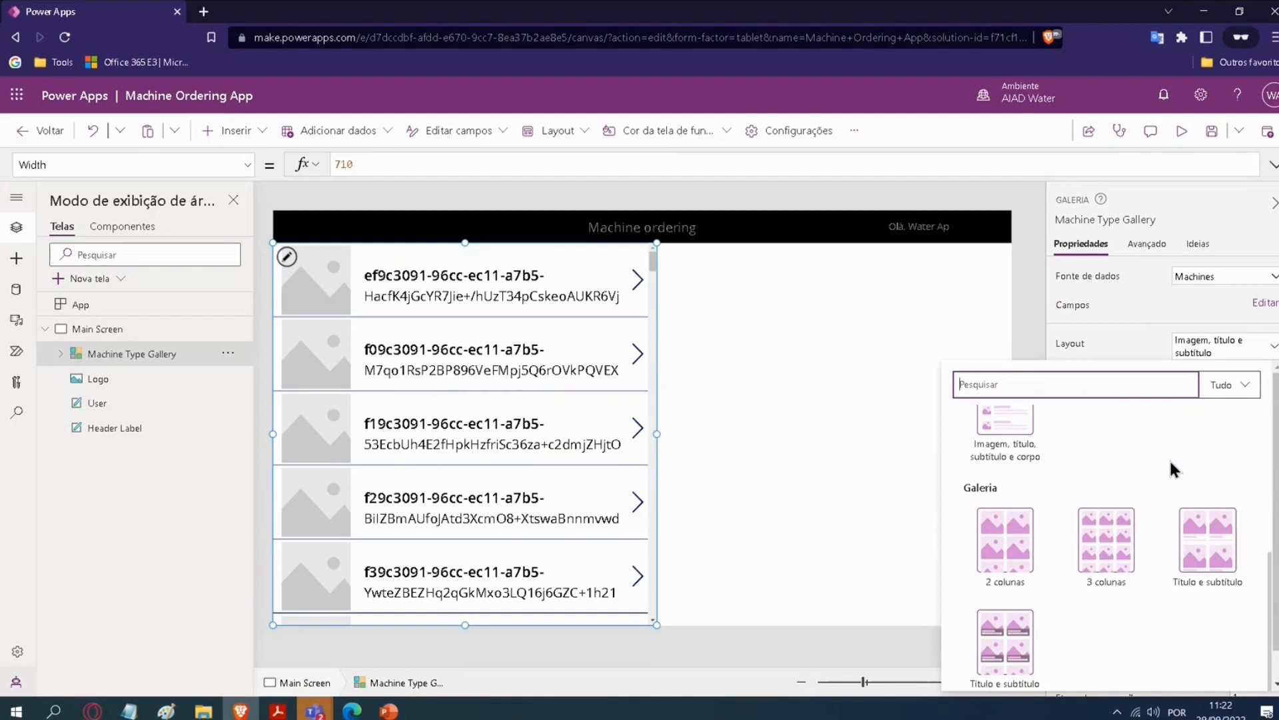
click(1008, 539)
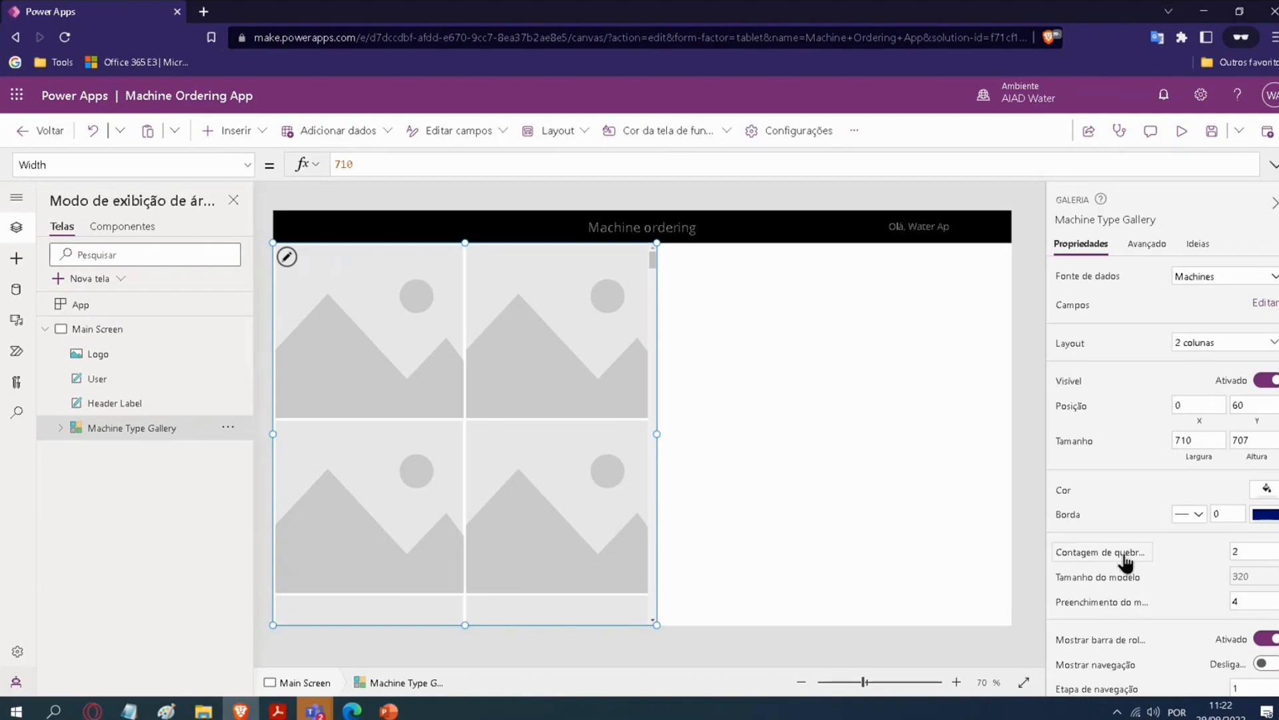
Step: Set the wrap count (Contagem de quebras) of the Machine Type Gallery to 1
click(1247, 547)
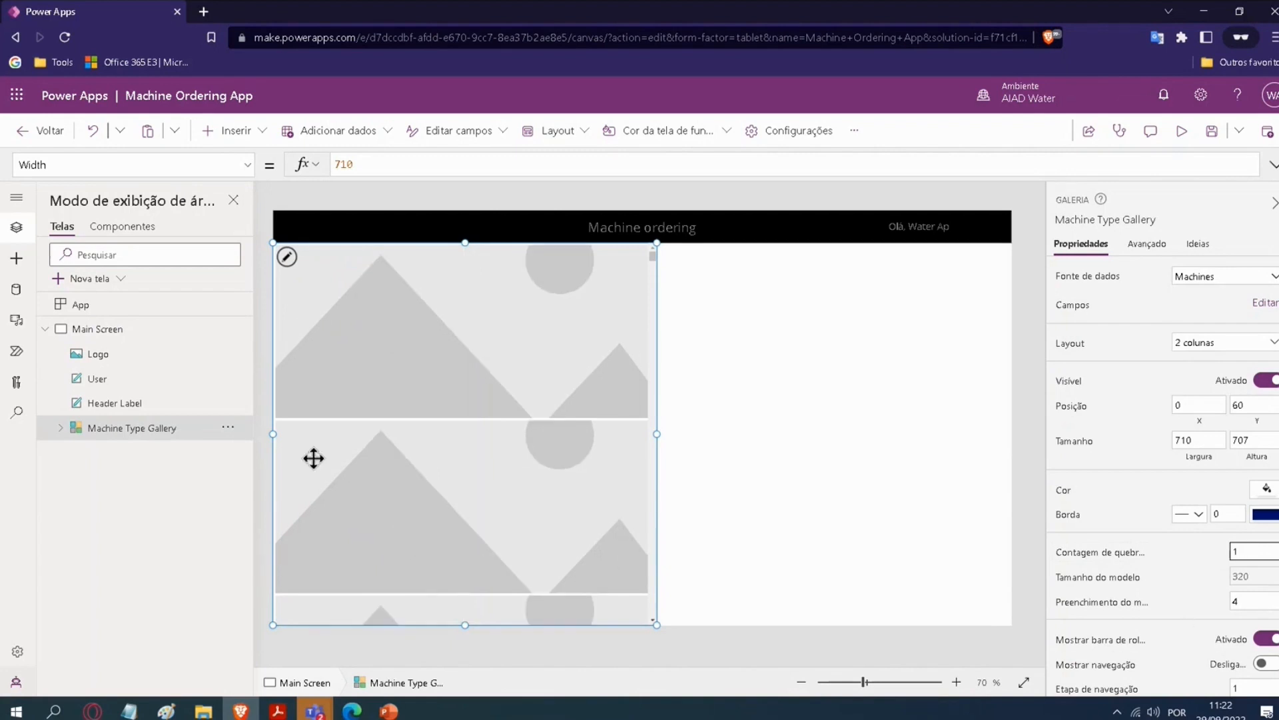
Step: Set the Image property of Image3 inside the Machine Type Gallery to ThisItem.Photo
click(61, 428)
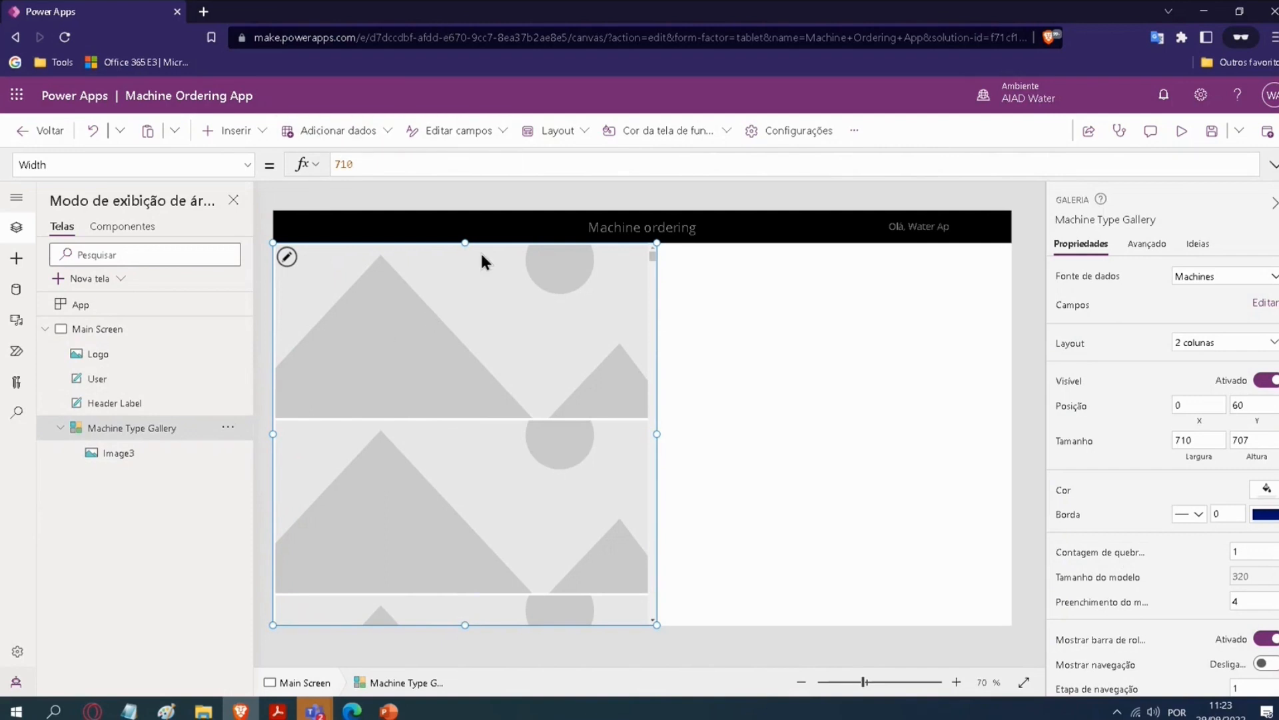
click(95, 456)
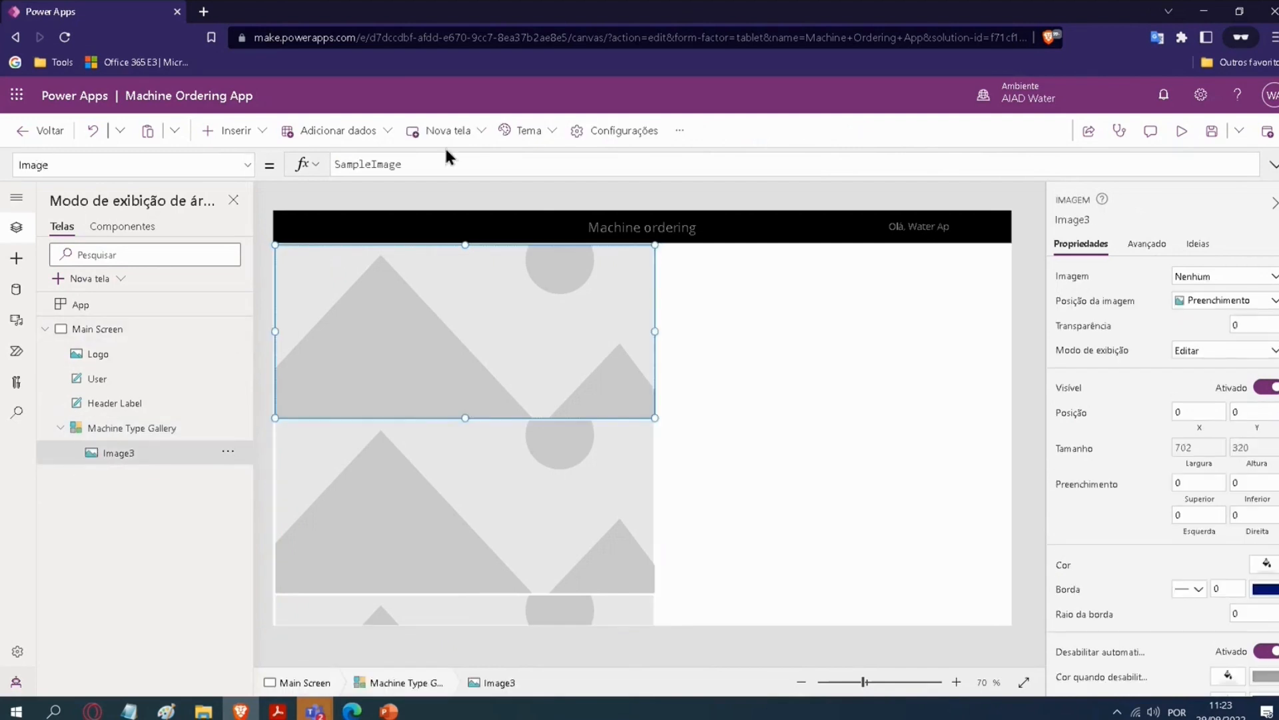
drag(405, 164, 323, 172)
key(BackSpace)
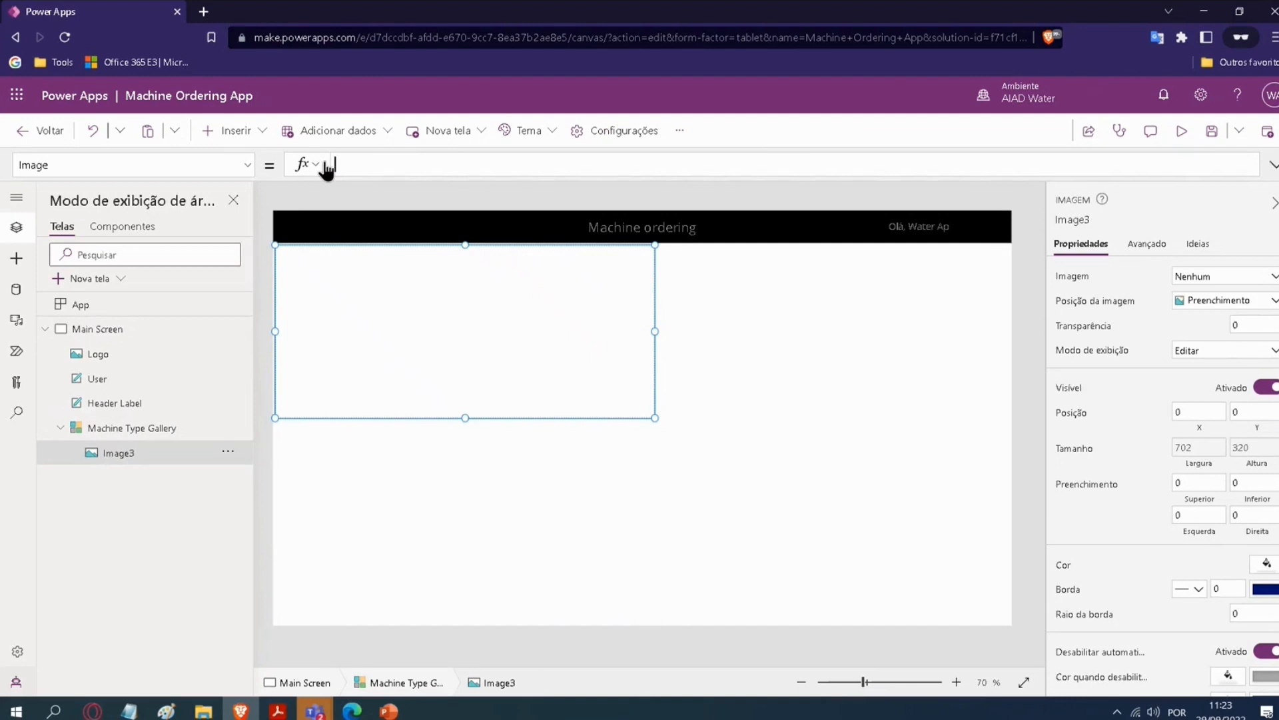
text(This)
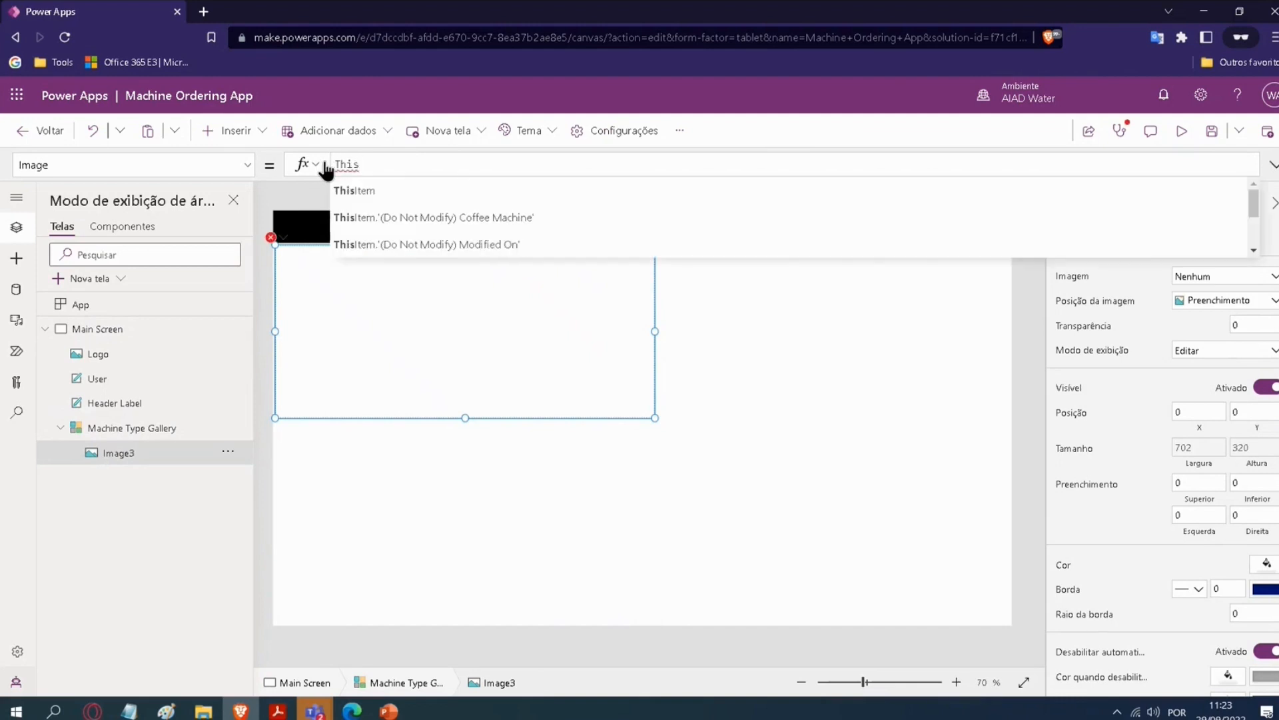
key(Return)
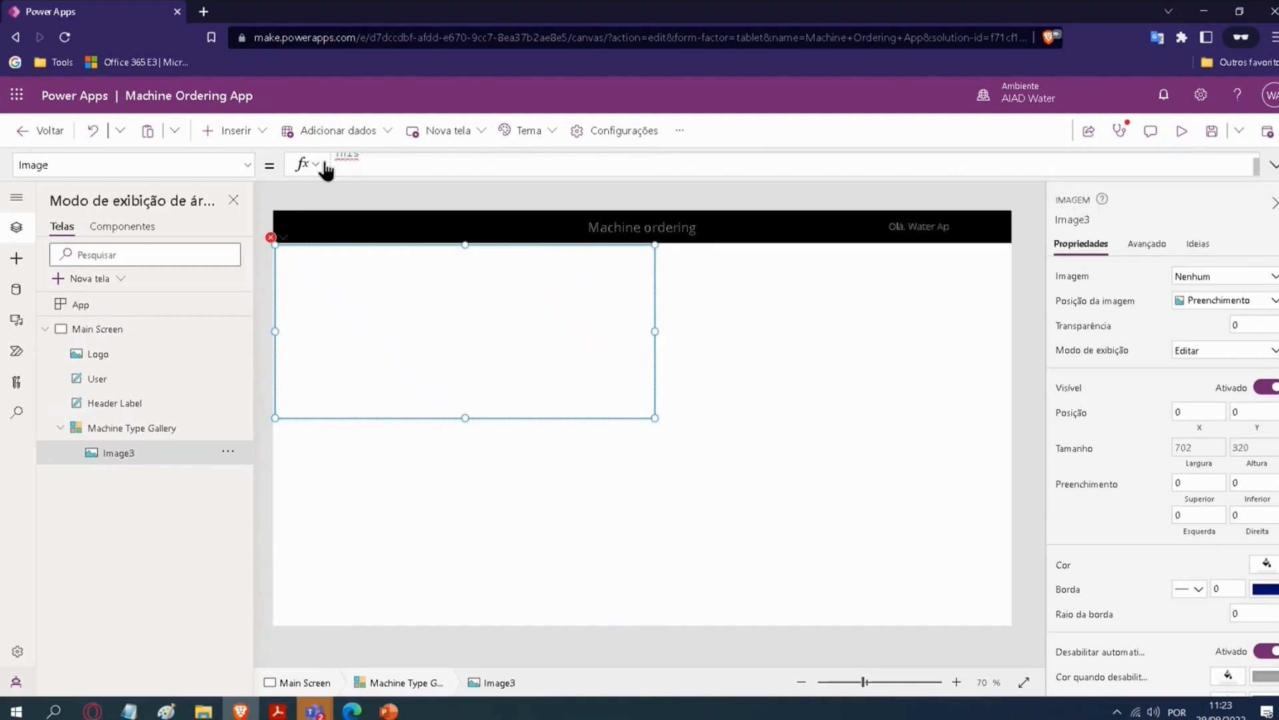
key(BackSpace)
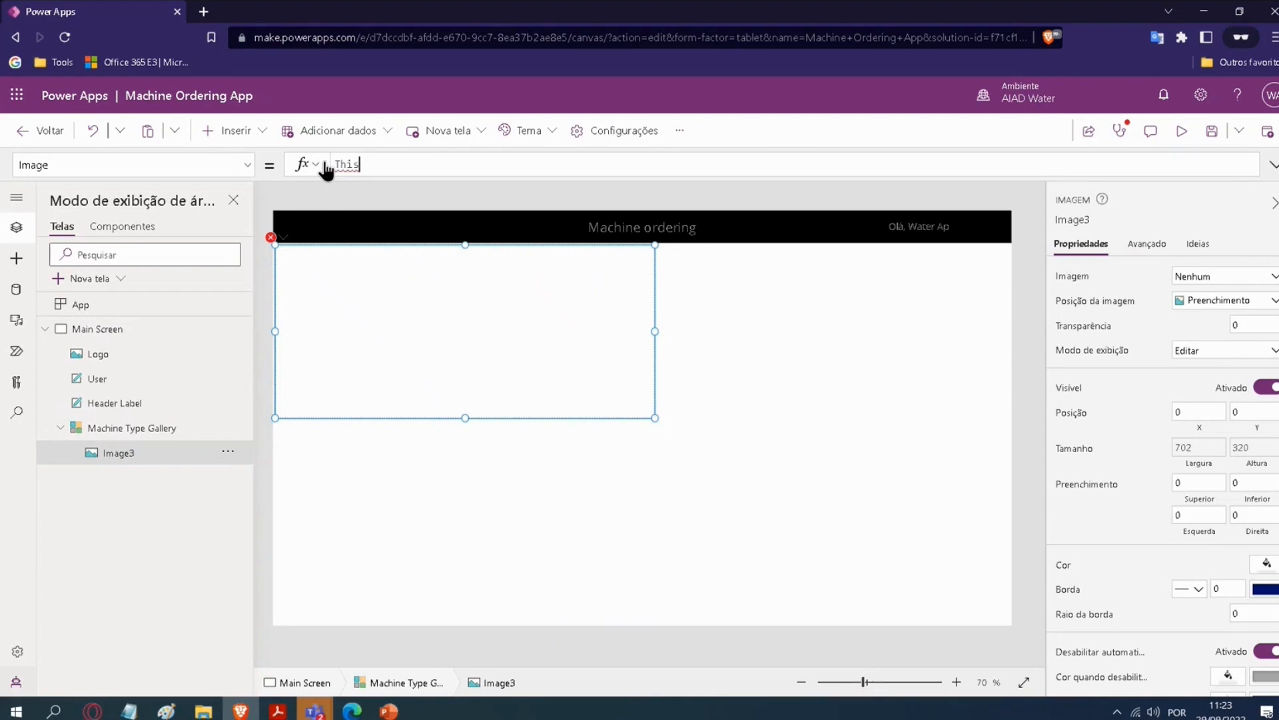
text(tem)
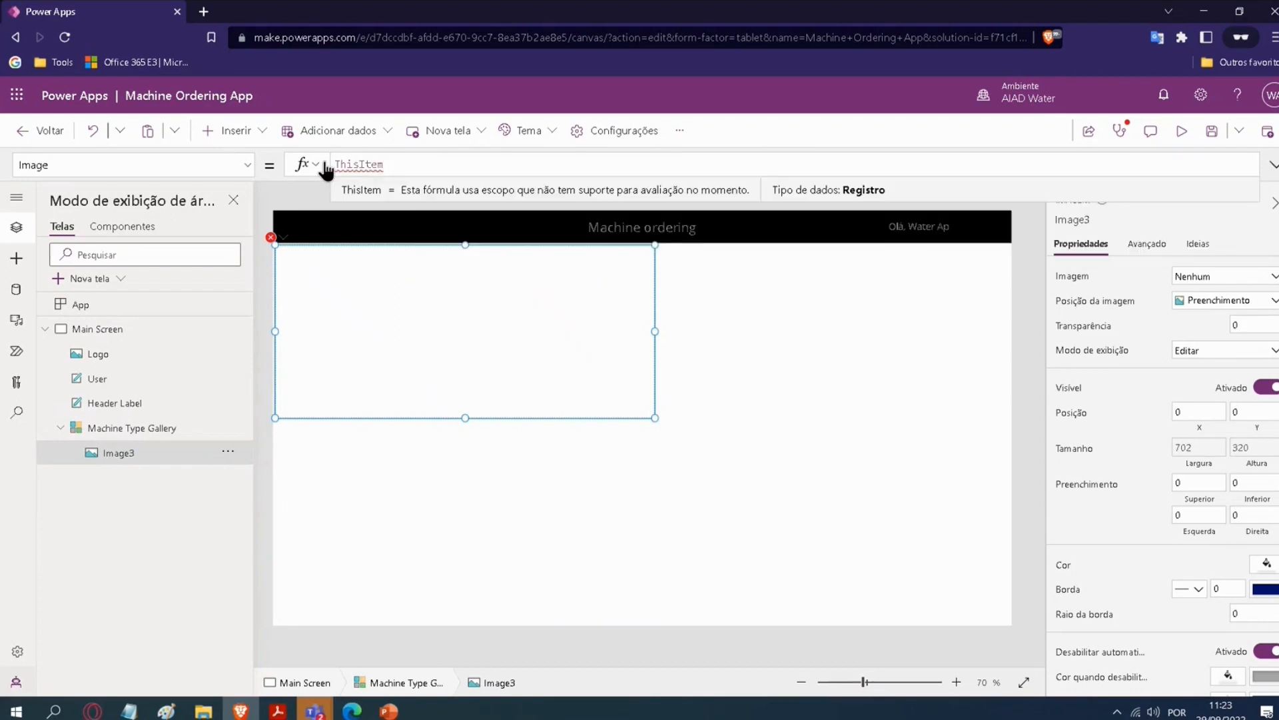
text(.Ph)
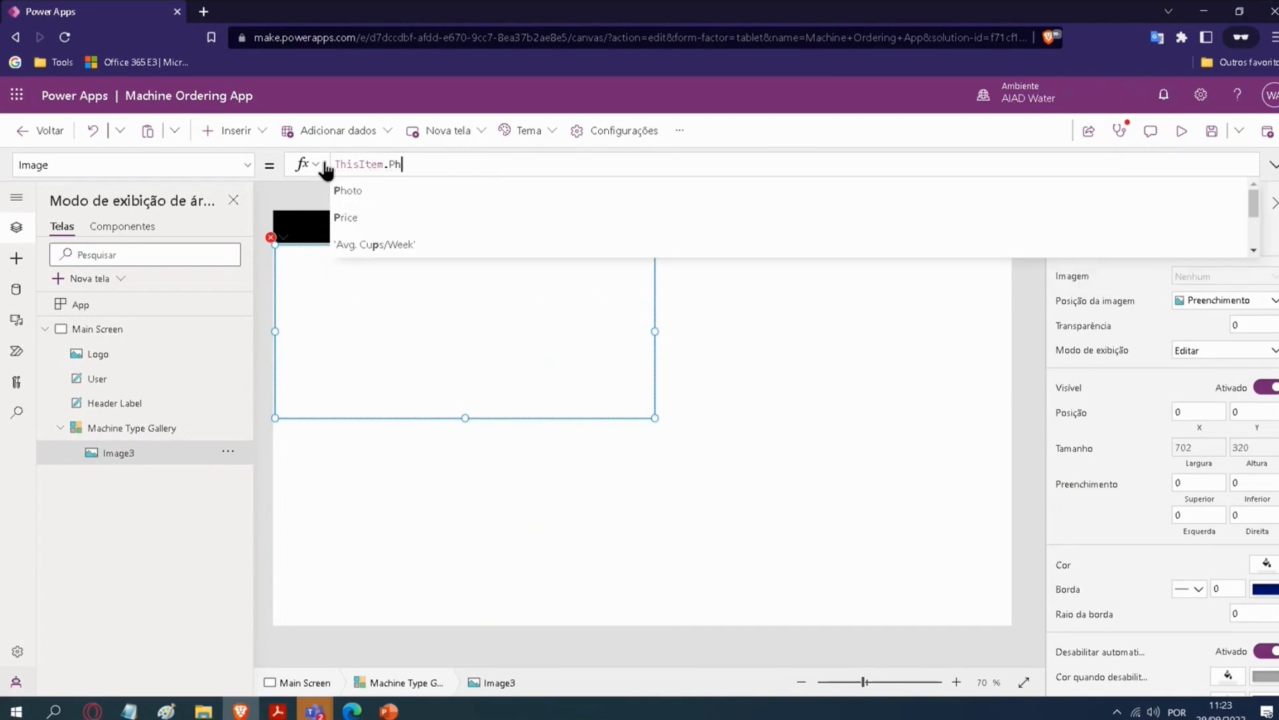
text(o)
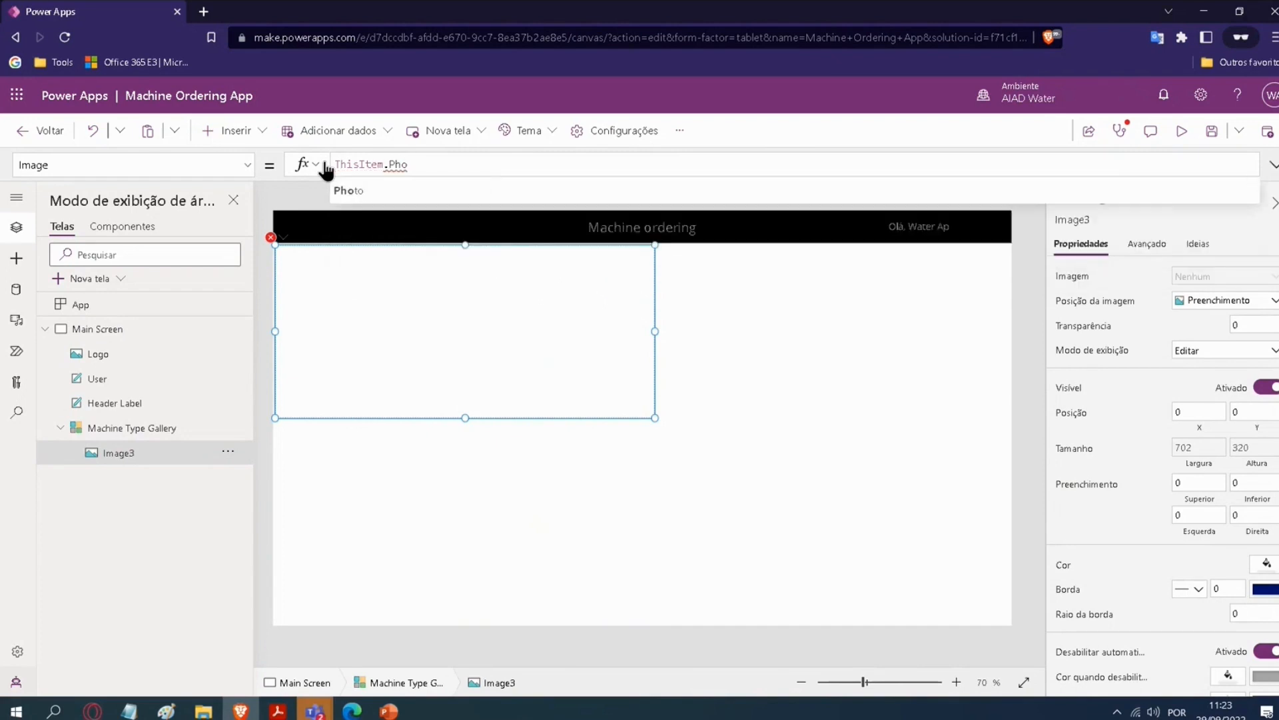
text(to)
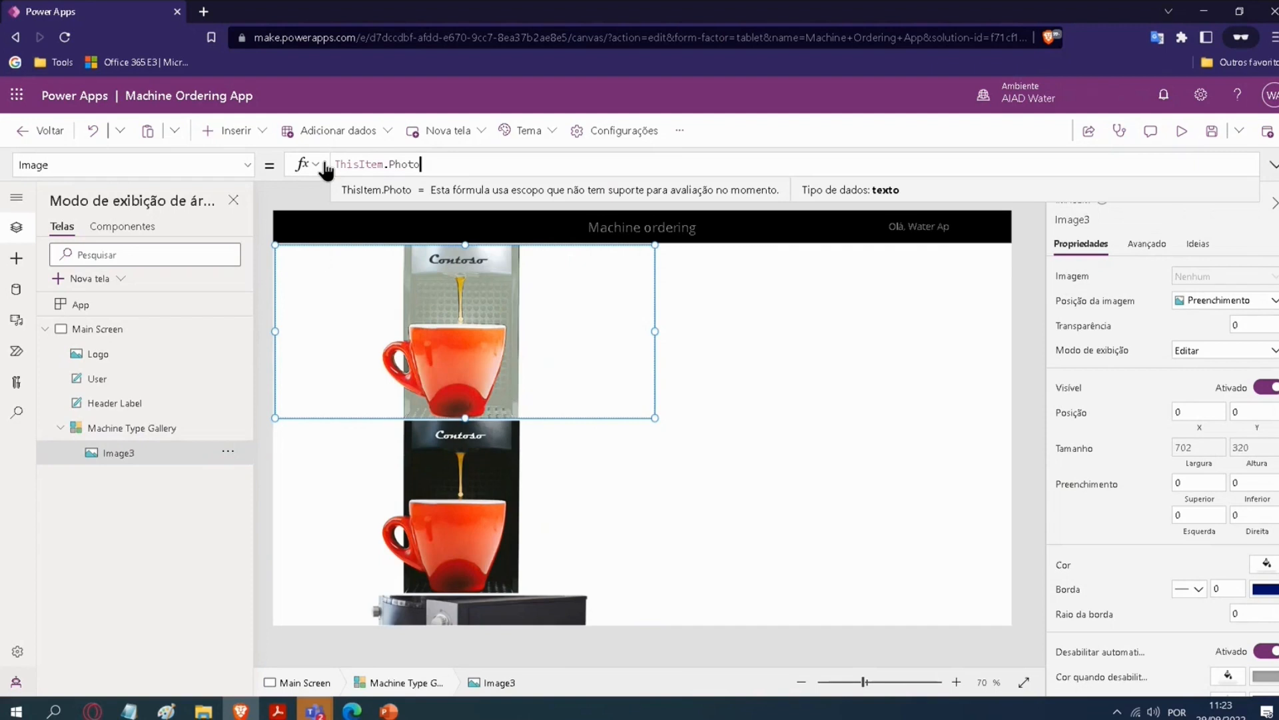
Step: Narrow the Machine Type Gallery to a width of about 224
click(497, 454)
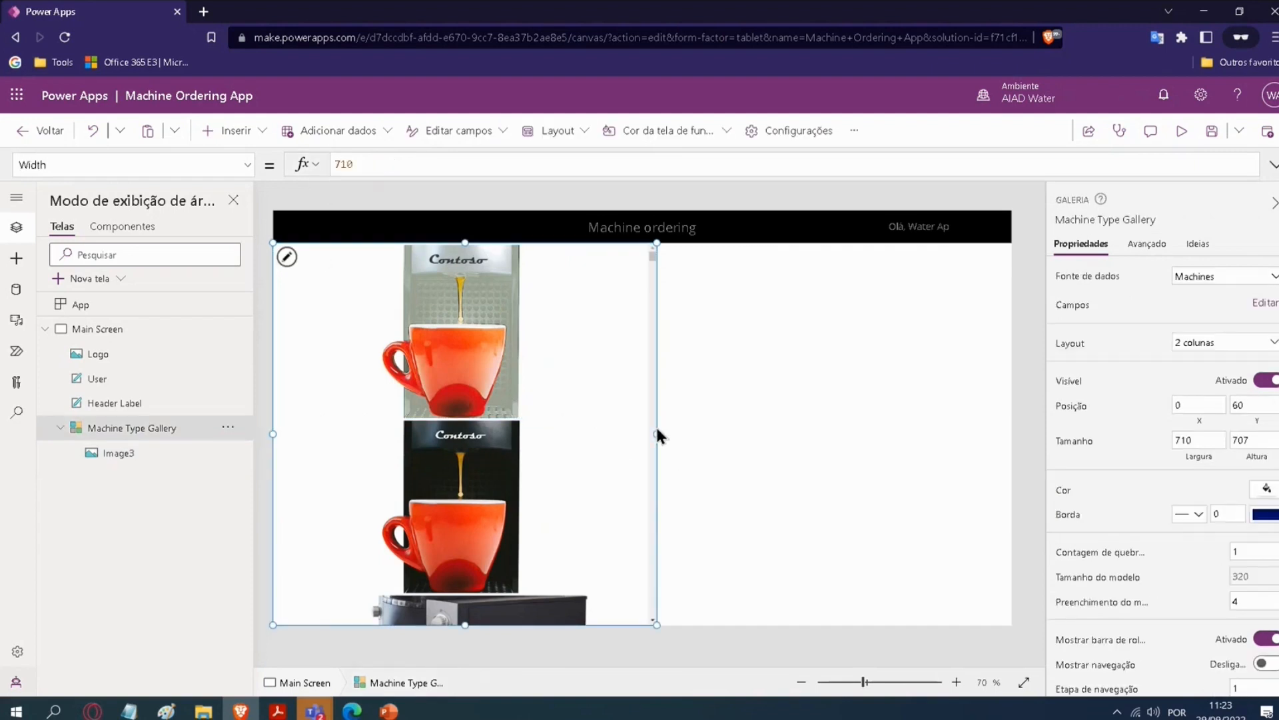
drag(656, 434, 394, 416)
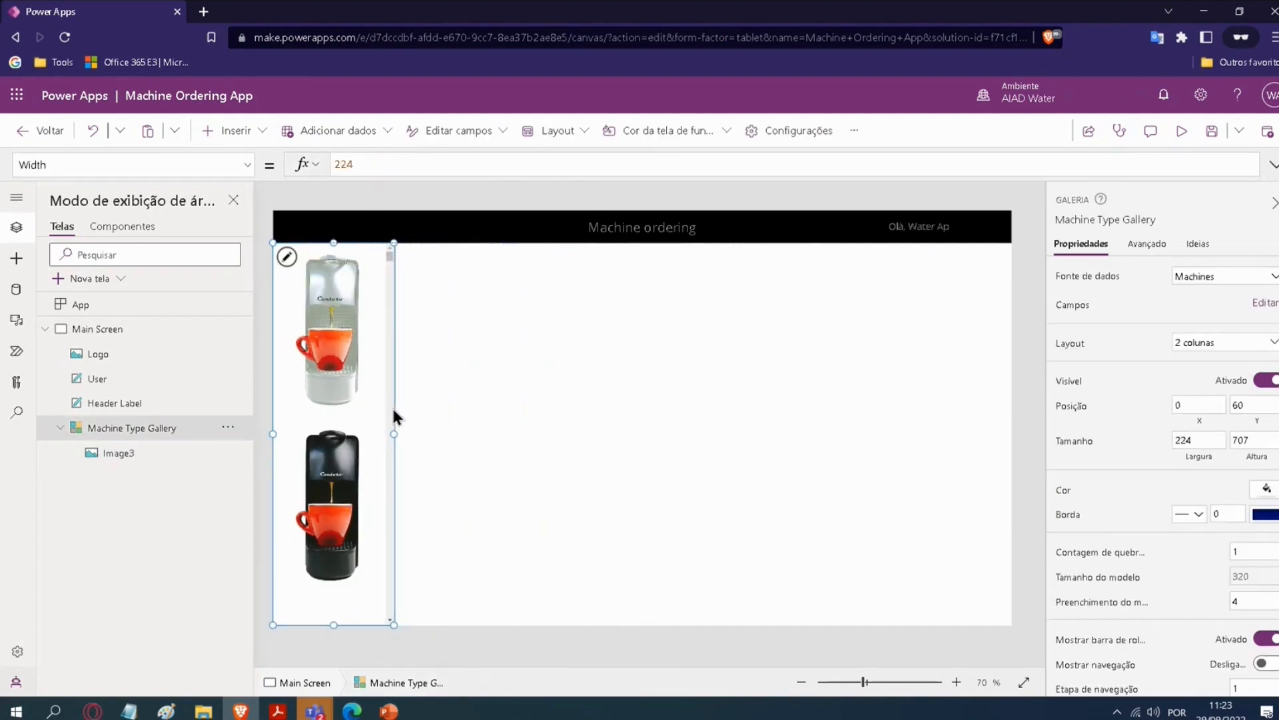
Step: Send the Logo image back one level, behind the User label
click(100, 356)
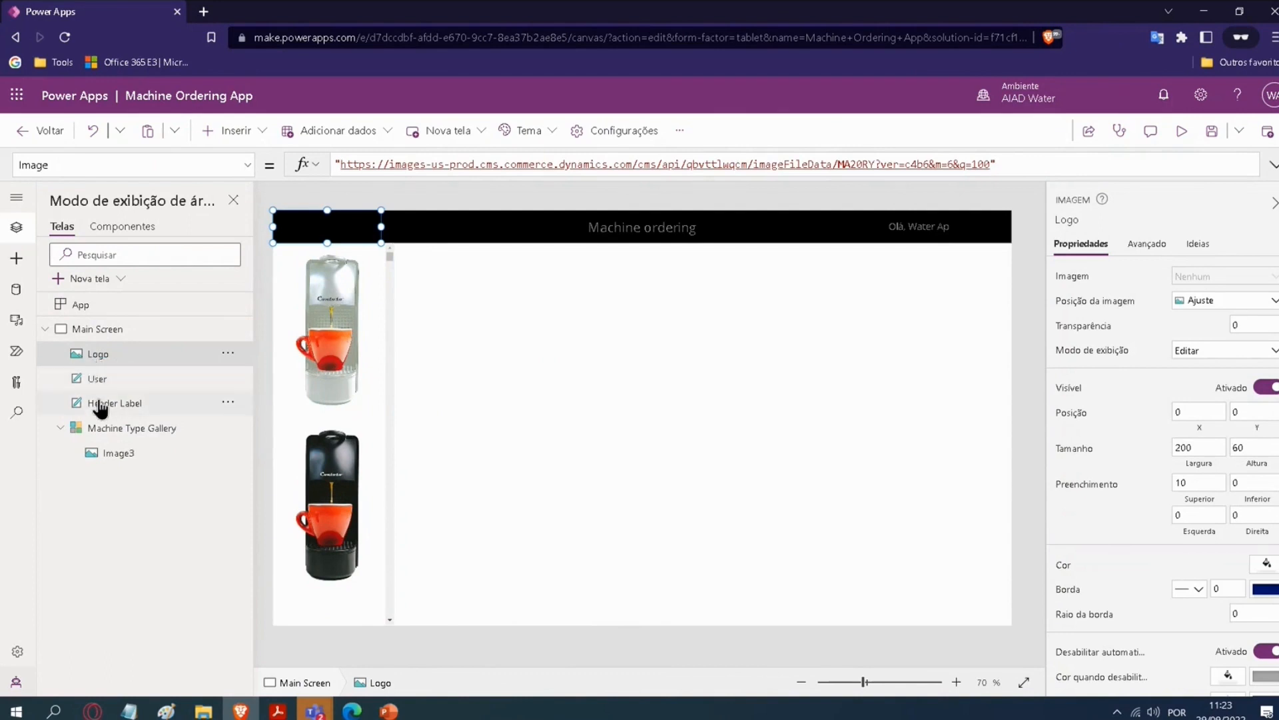
click(228, 352)
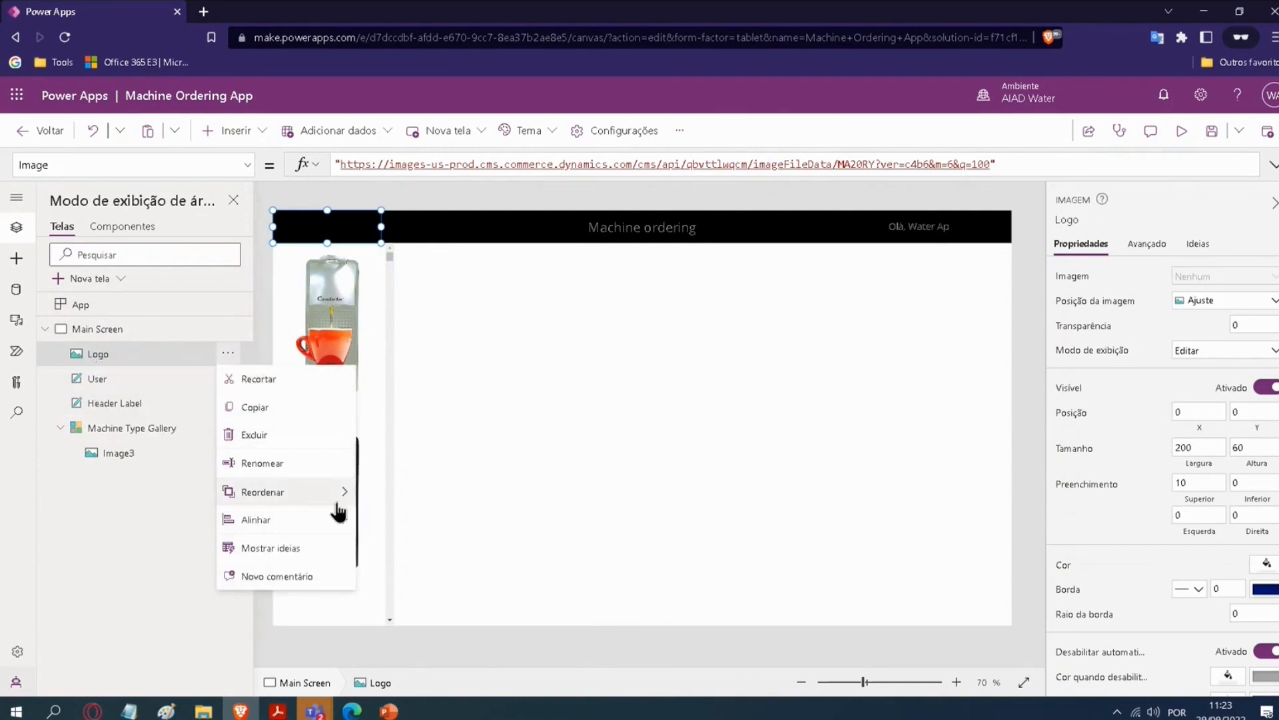
mouse_move(342, 523)
mouse_move(338, 493)
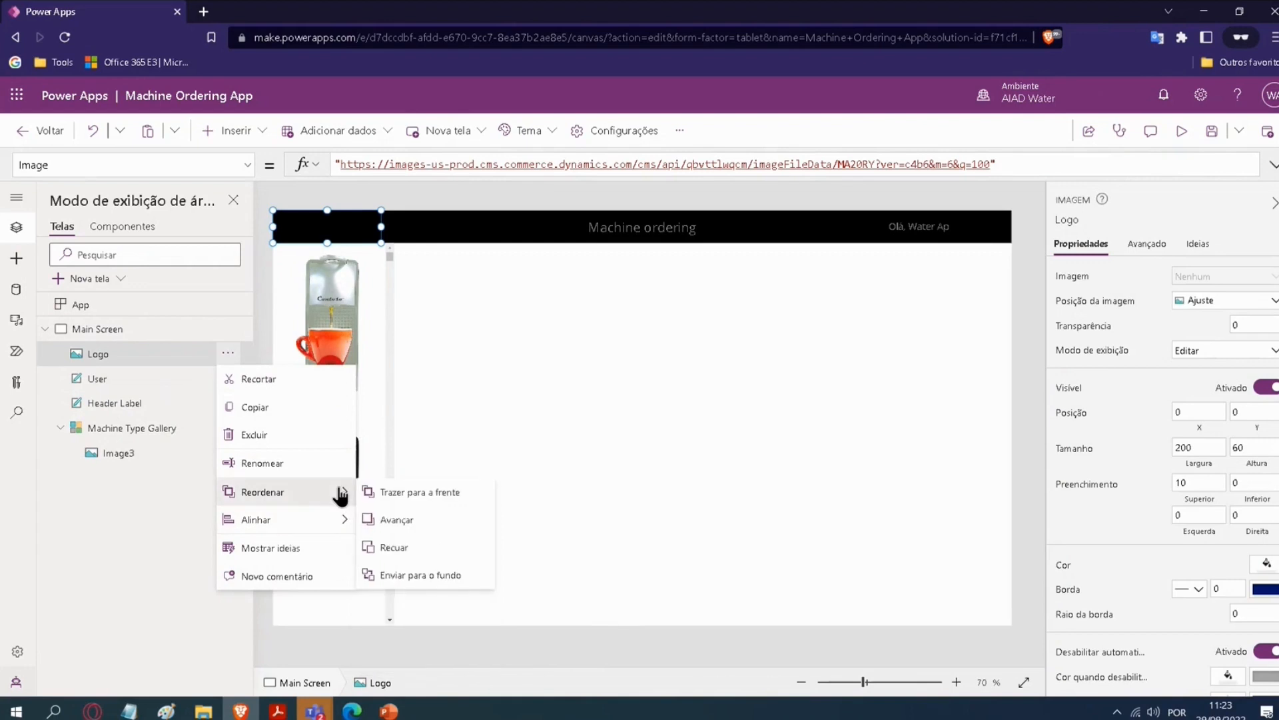
click(398, 549)
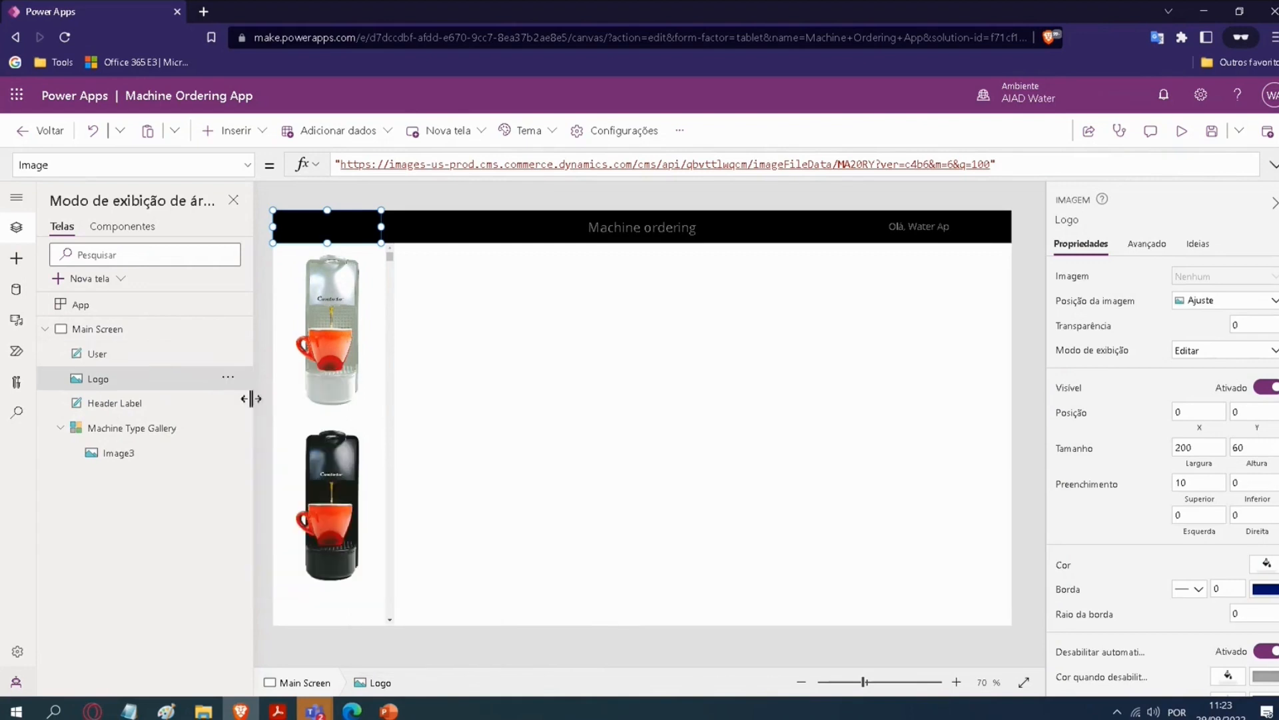
Step: Send the Logo image back one more level, behind the Header Label
click(228, 377)
mouse_move(320, 545)
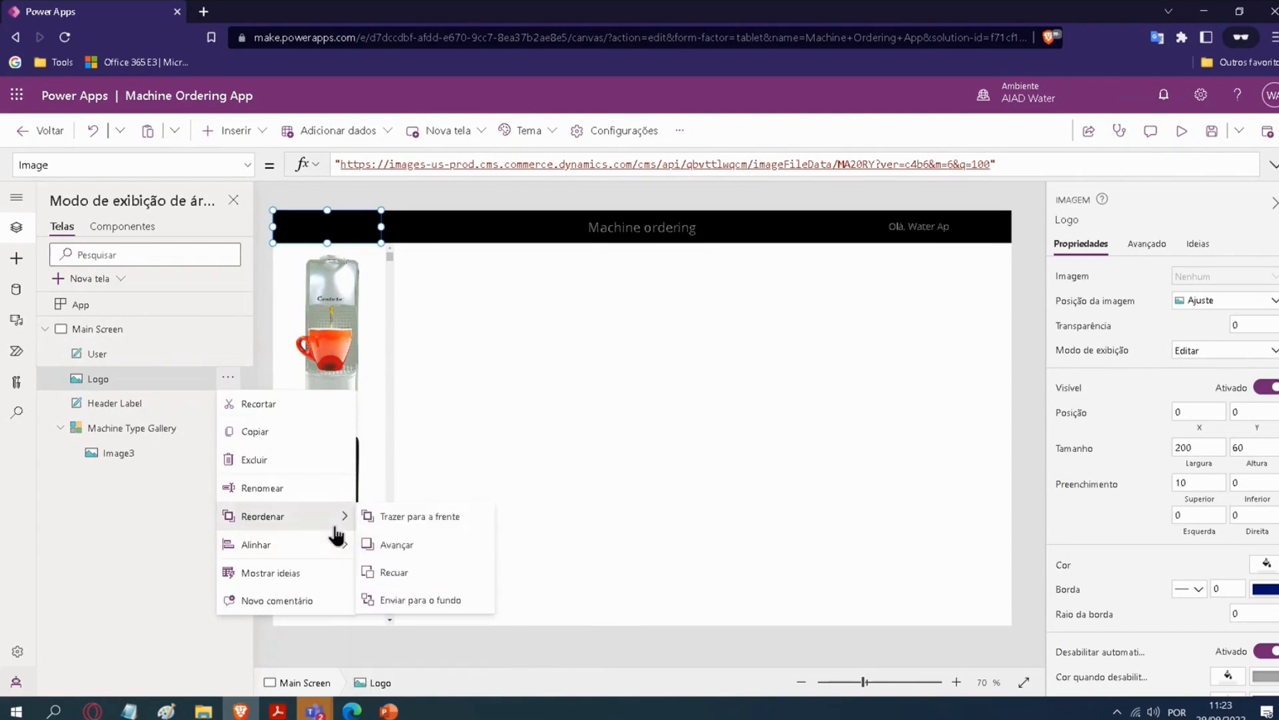
click(391, 571)
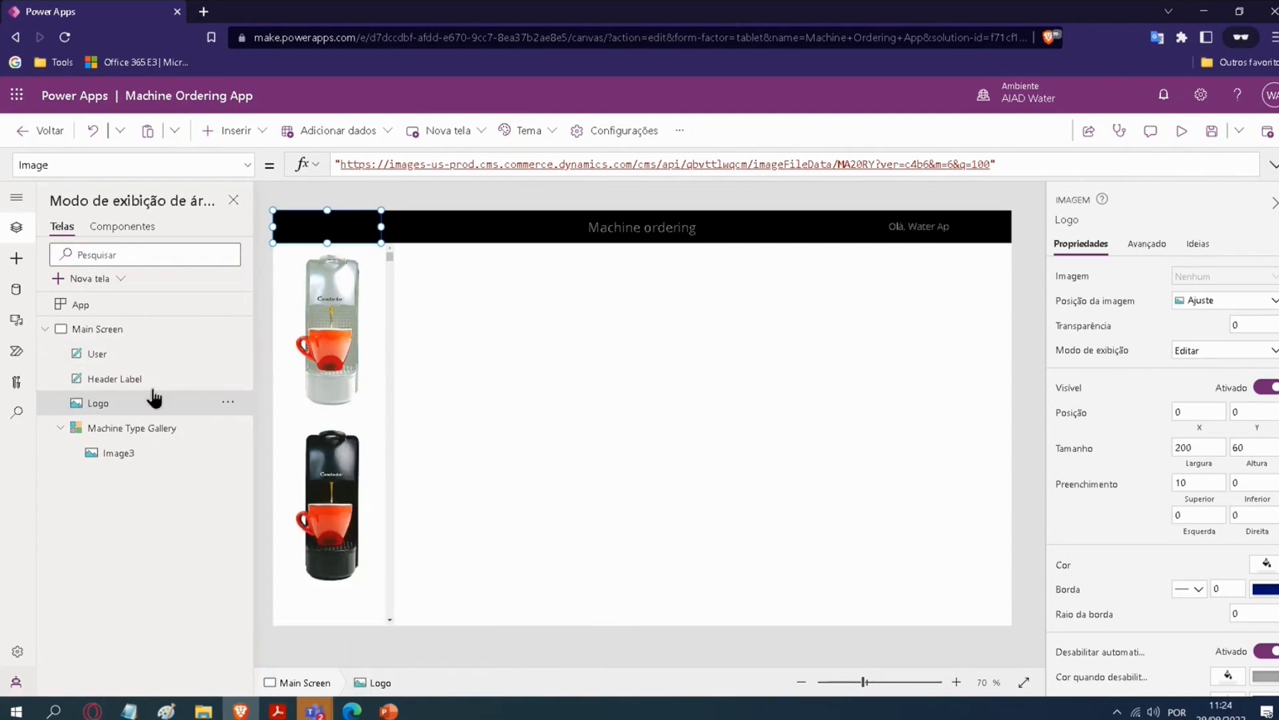
Step: Bring the Logo image forward one level, in front of the Header Label
click(231, 386)
click(232, 389)
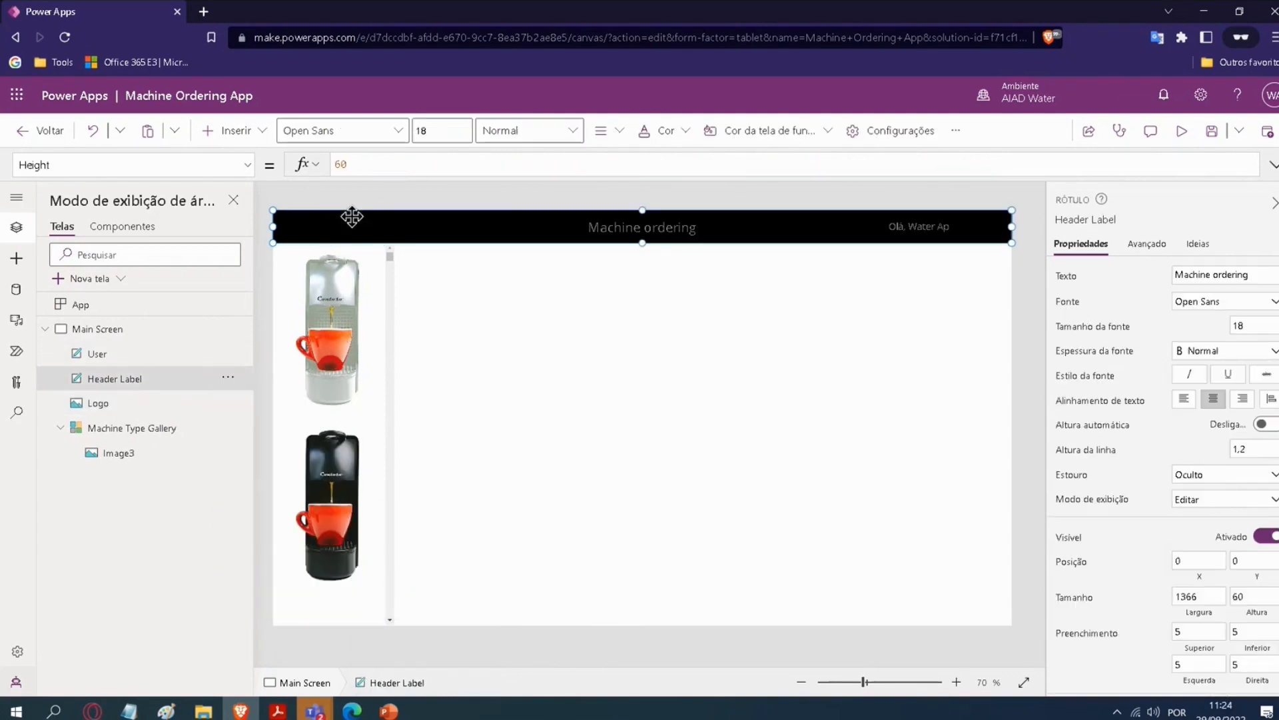
click(121, 407)
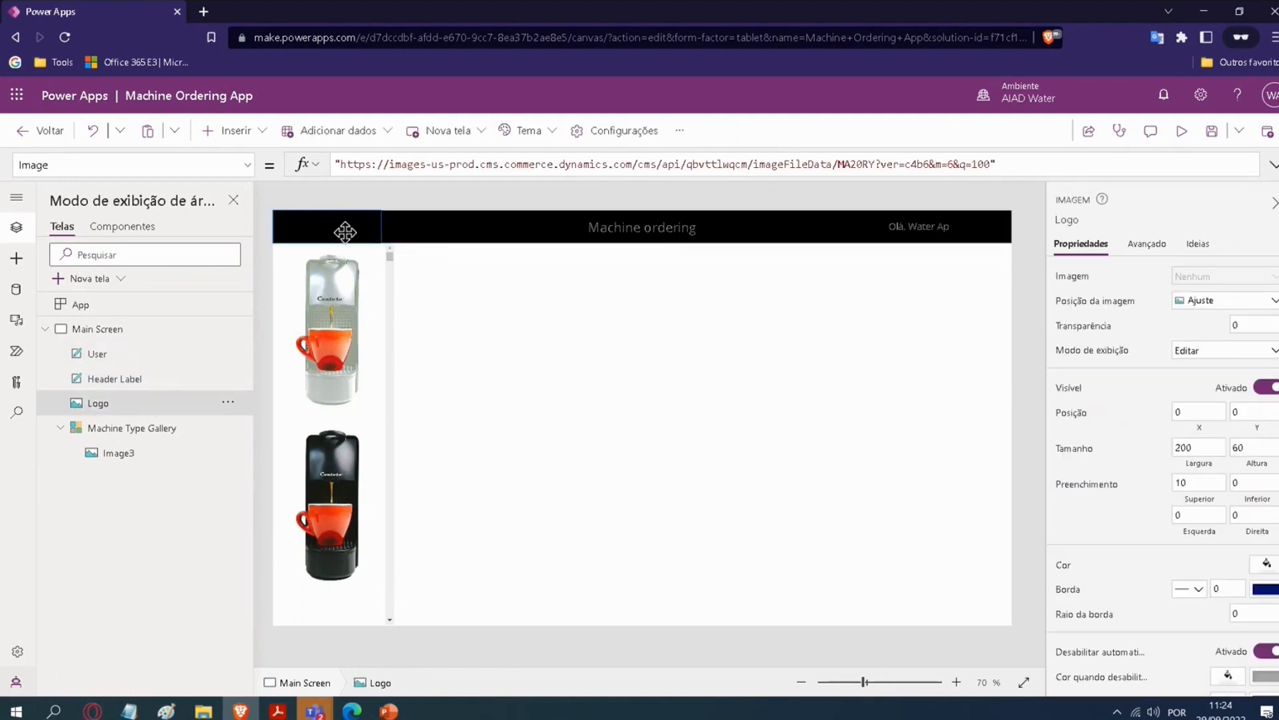
mouse_move(354, 230)
mouse_down()
mouse_move(443, 302)
mouse_move(409, 249)
mouse_move(354, 228)
mouse_up()
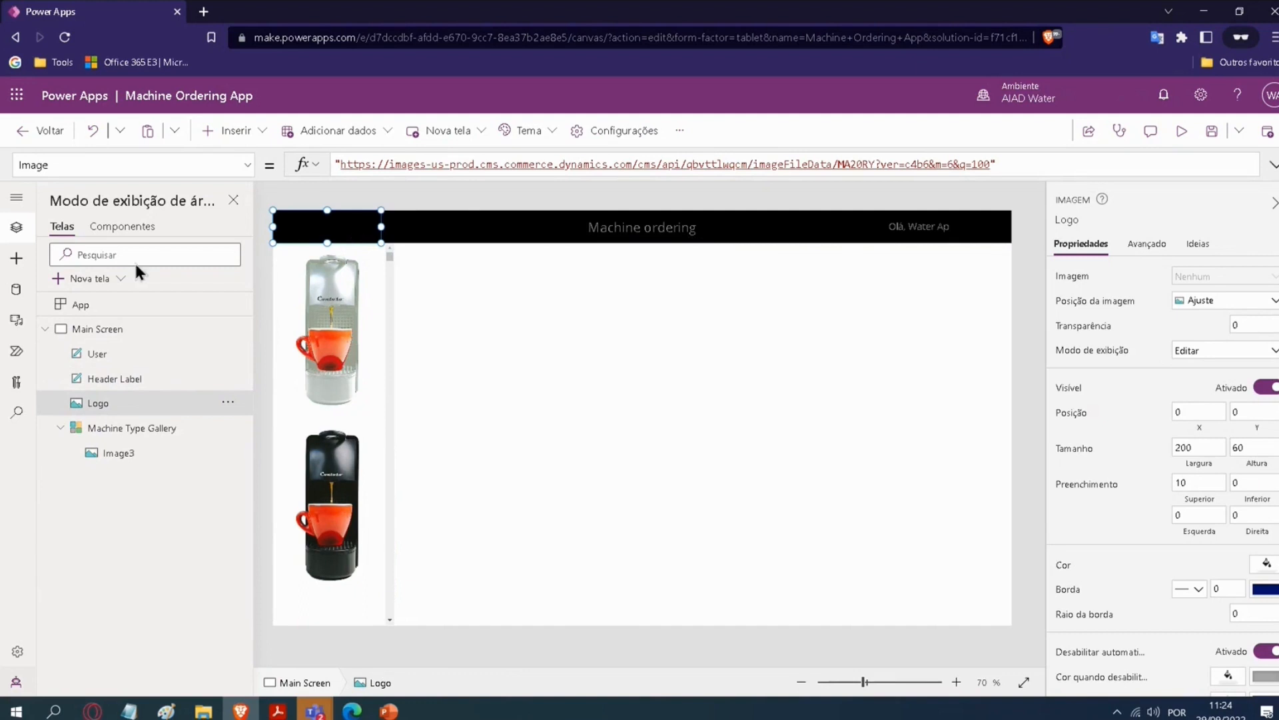
click(228, 402)
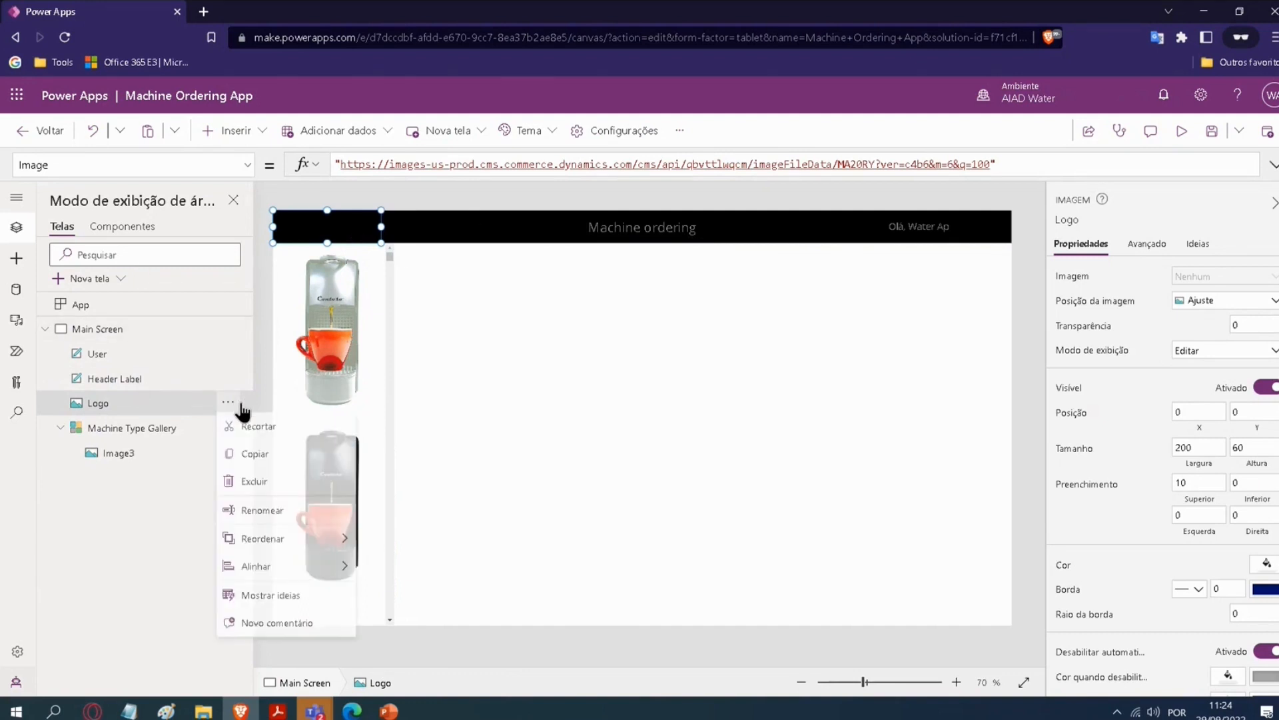
mouse_move(346, 533)
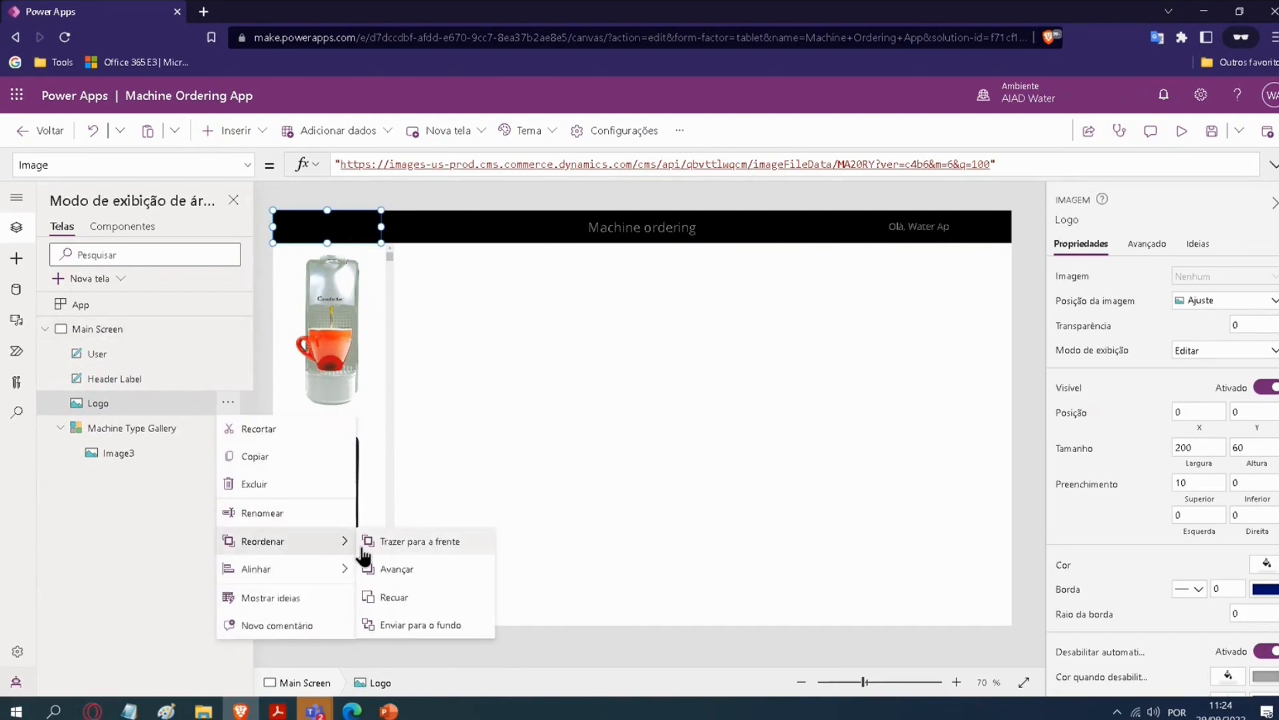
click(393, 570)
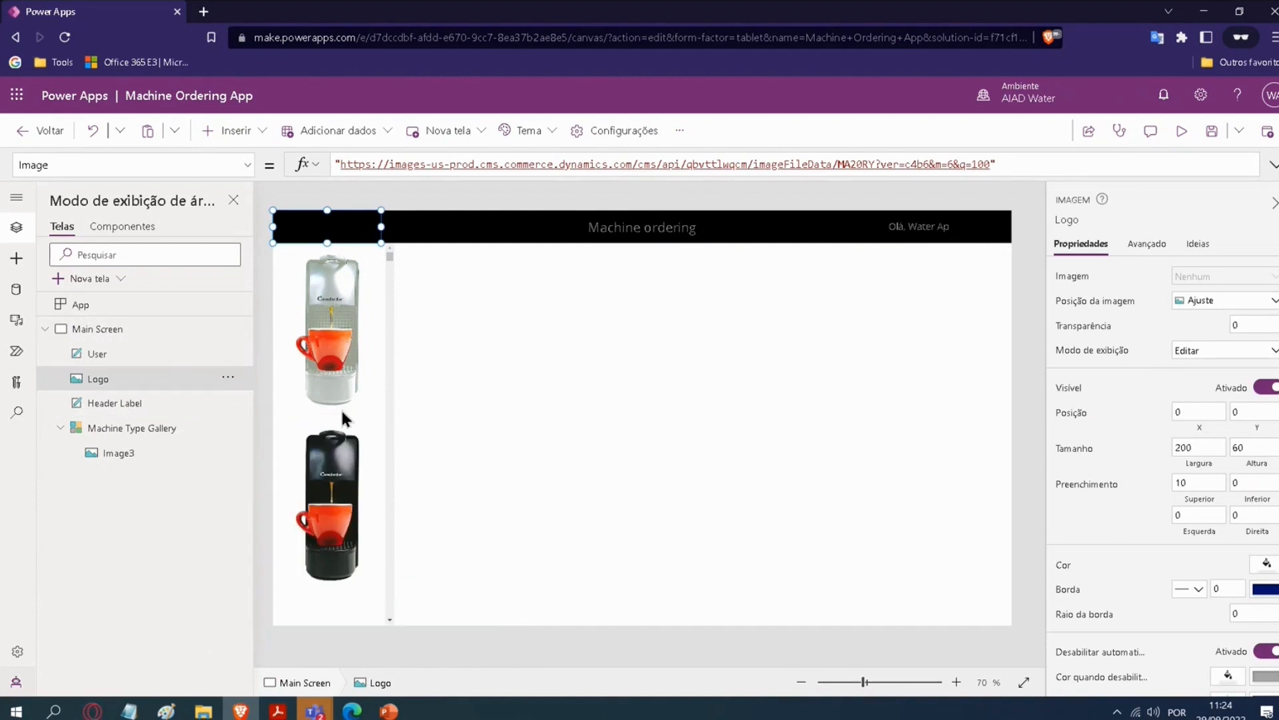
Step: Change the data source of the Machine Type Gallery to MachineTypes
click(366, 361)
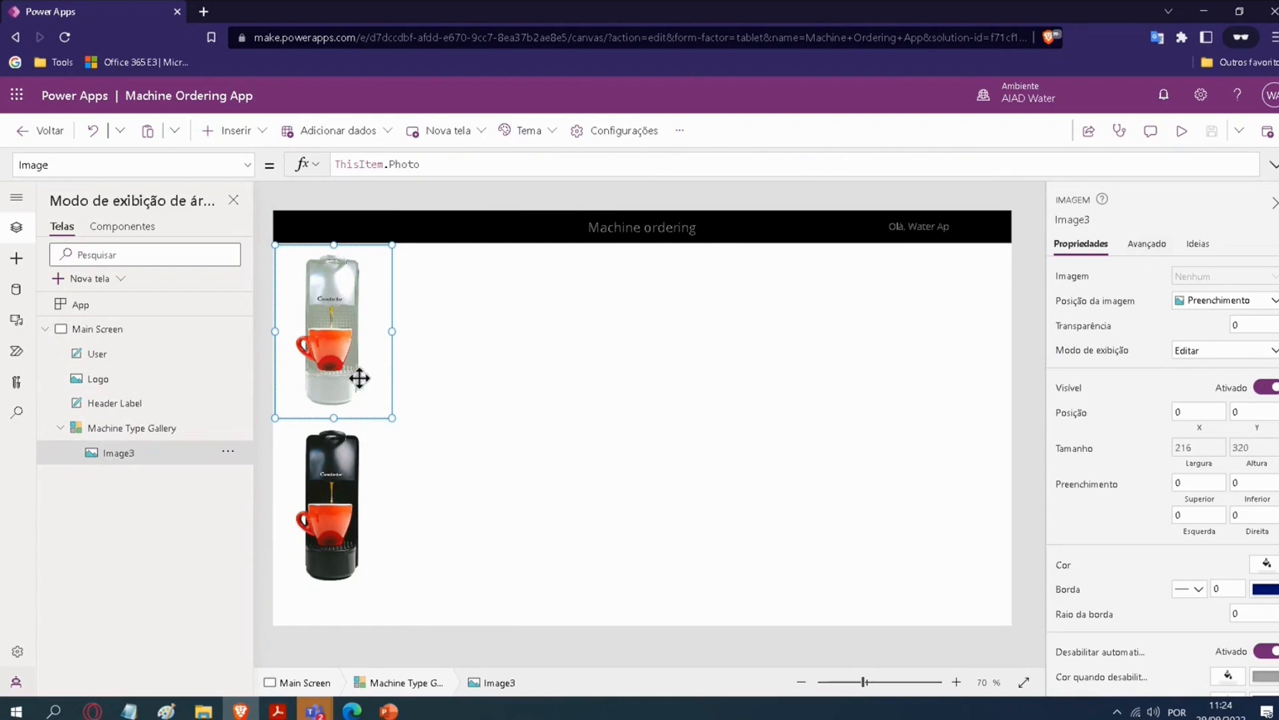
click(402, 471)
click(393, 434)
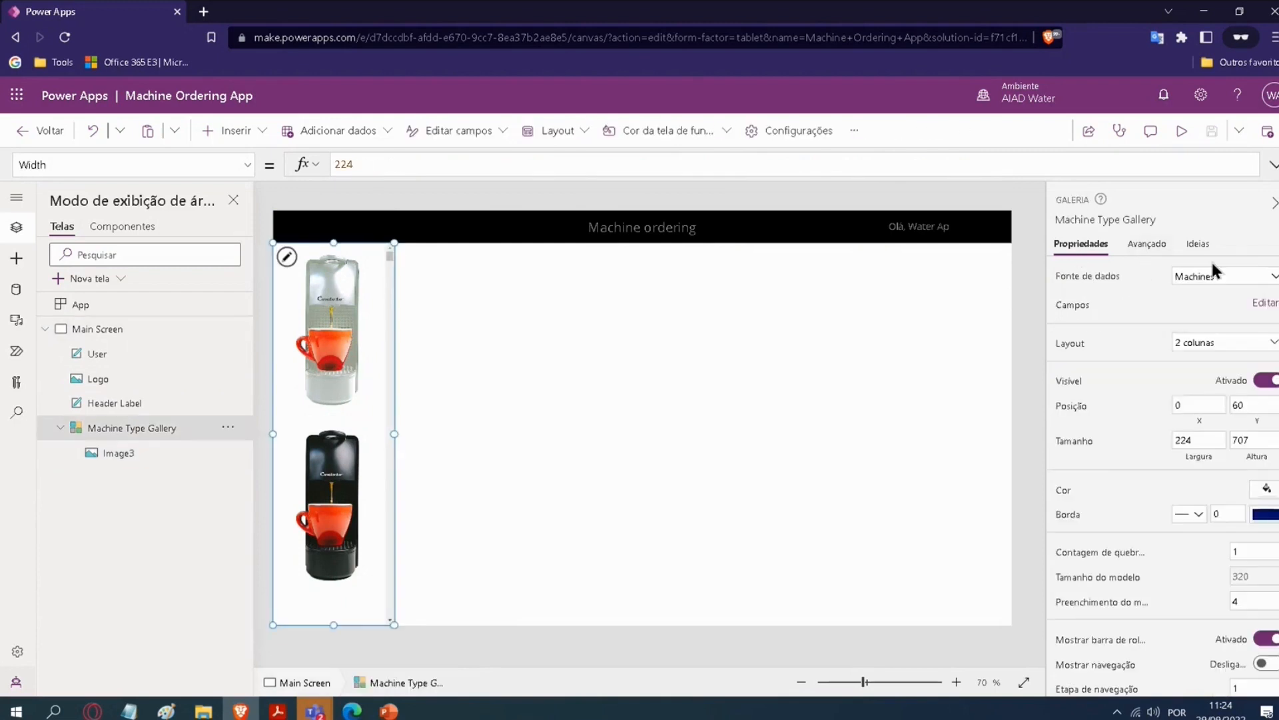
click(1236, 286)
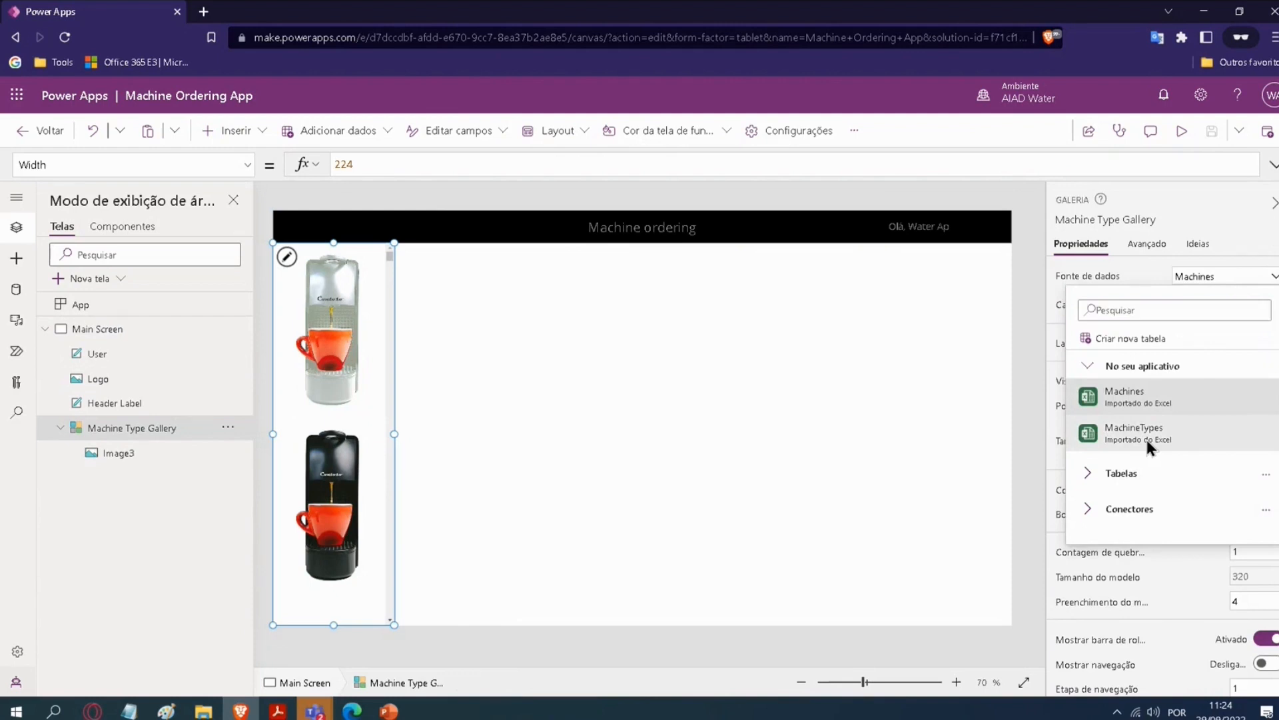
click(1147, 440)
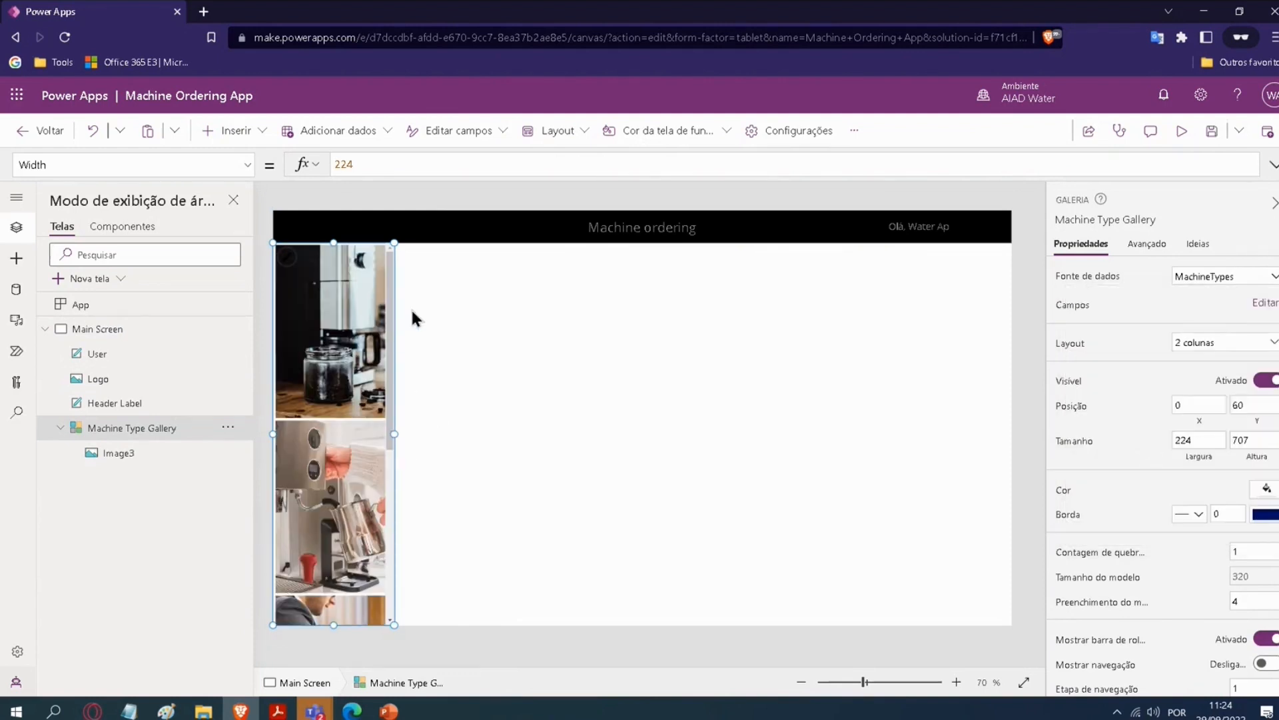
Step: Toggle the Machine Type Gallery's scrollbar off and back on, and try scrolling the items with it shown
scroll(1157, 519, down, 1)
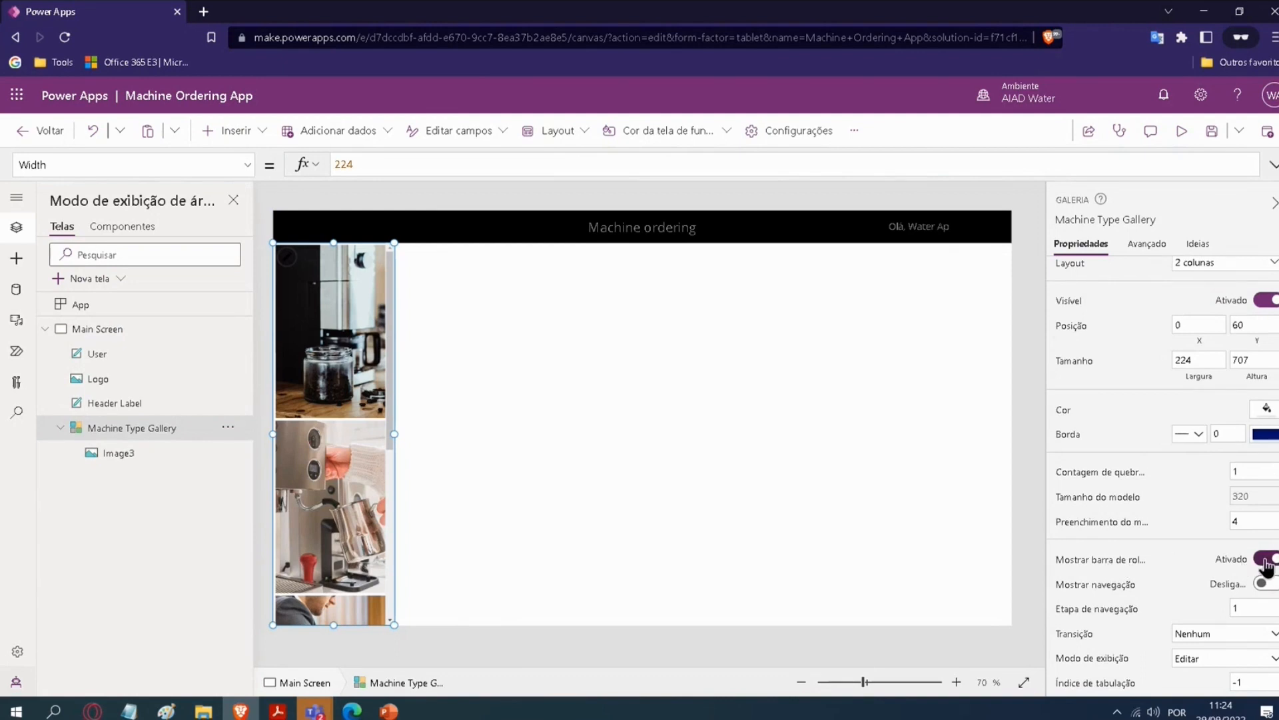
click(1270, 561)
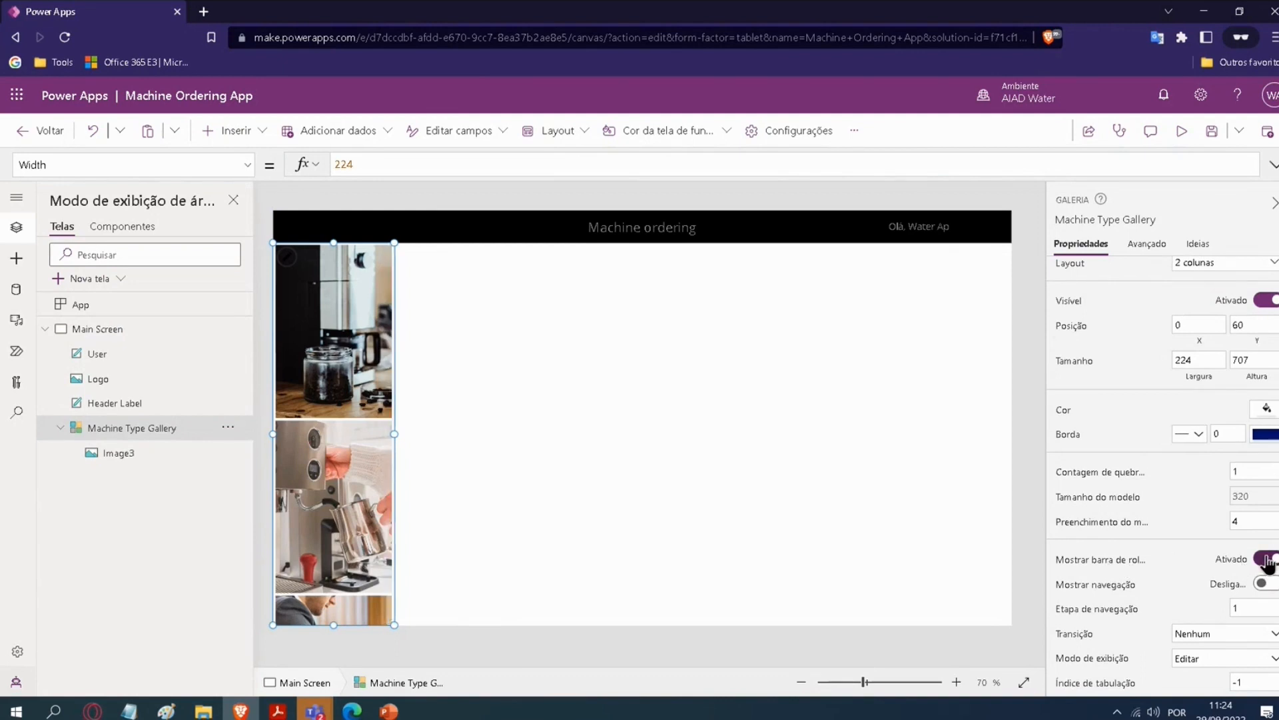
click(1263, 560)
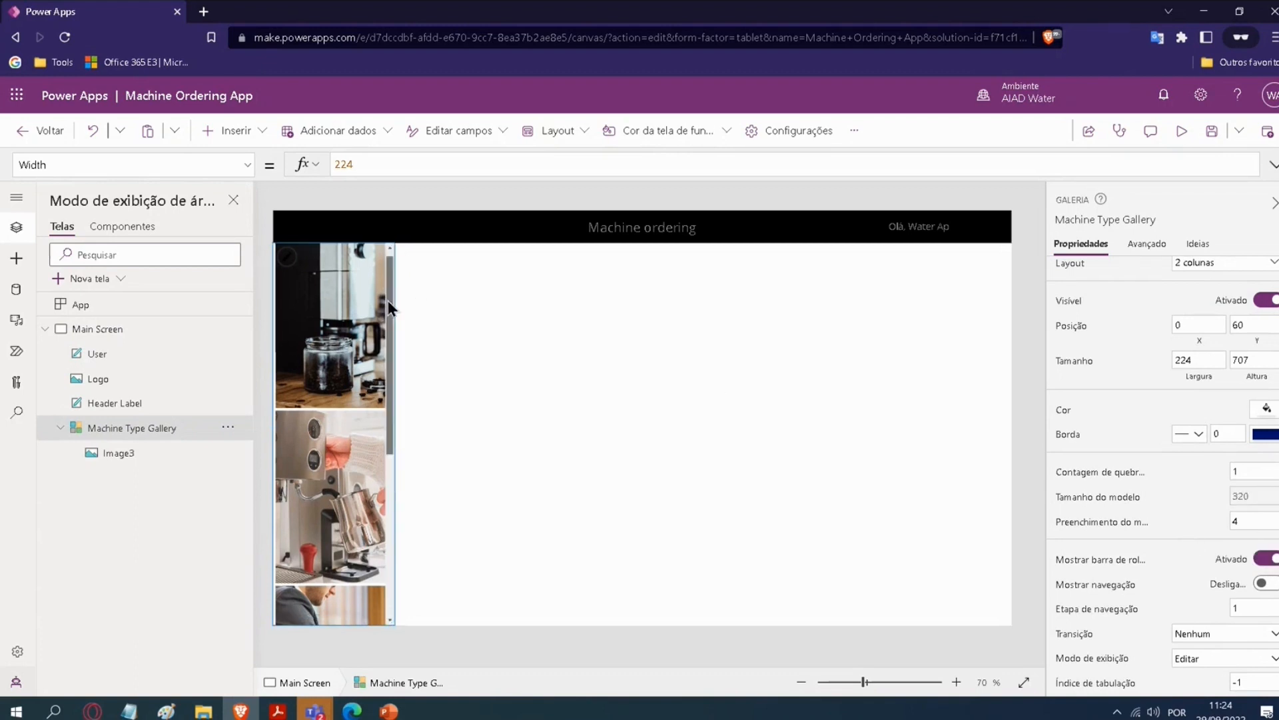
scroll(385, 299, down, 3)
drag(376, 513, 402, 249)
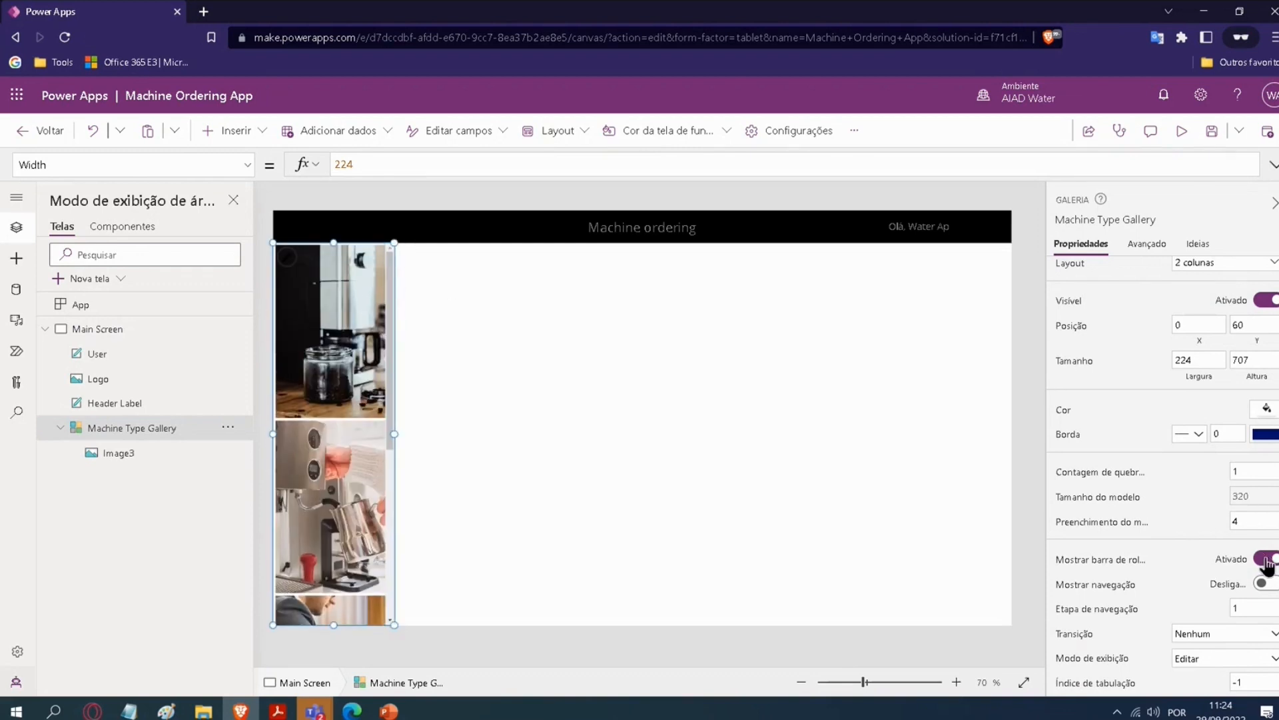
Step: Hide the scrollbar of the Machine Type Gallery and test scrolling through its items
click(1266, 560)
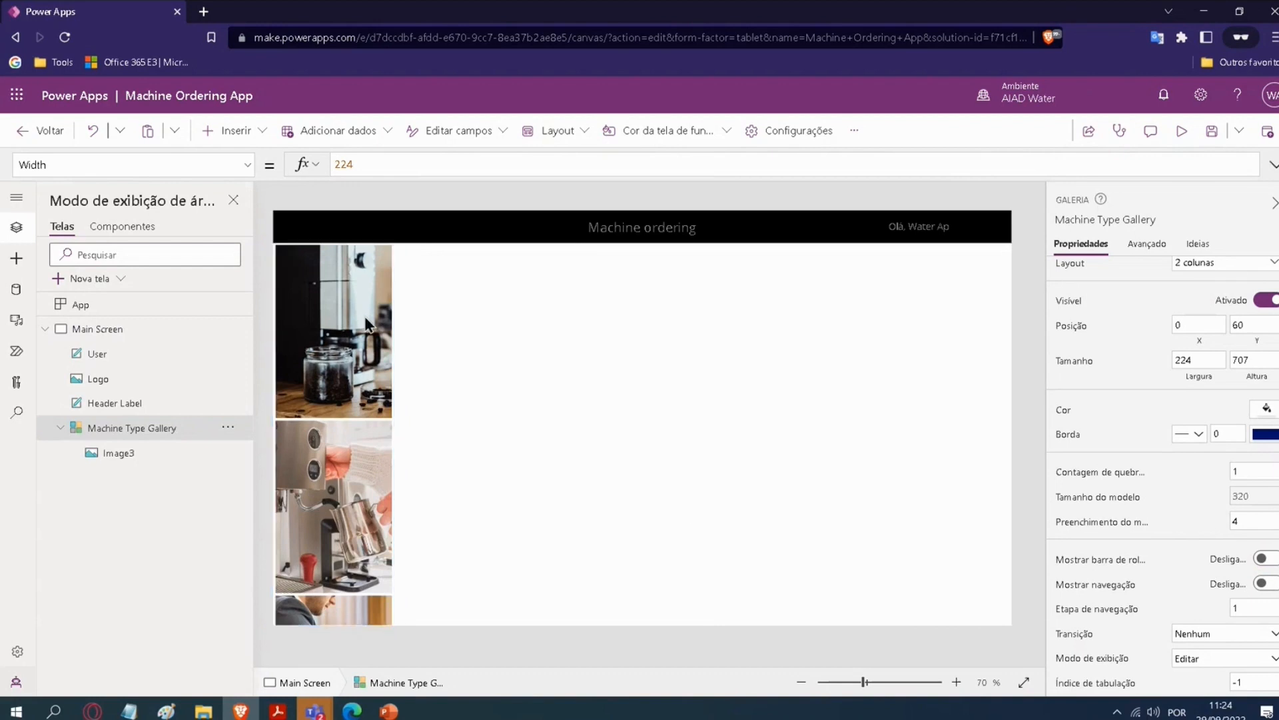
scroll(353, 367, down, 5)
scroll(335, 439, up, 5)
scroll(365, 424, down, 5)
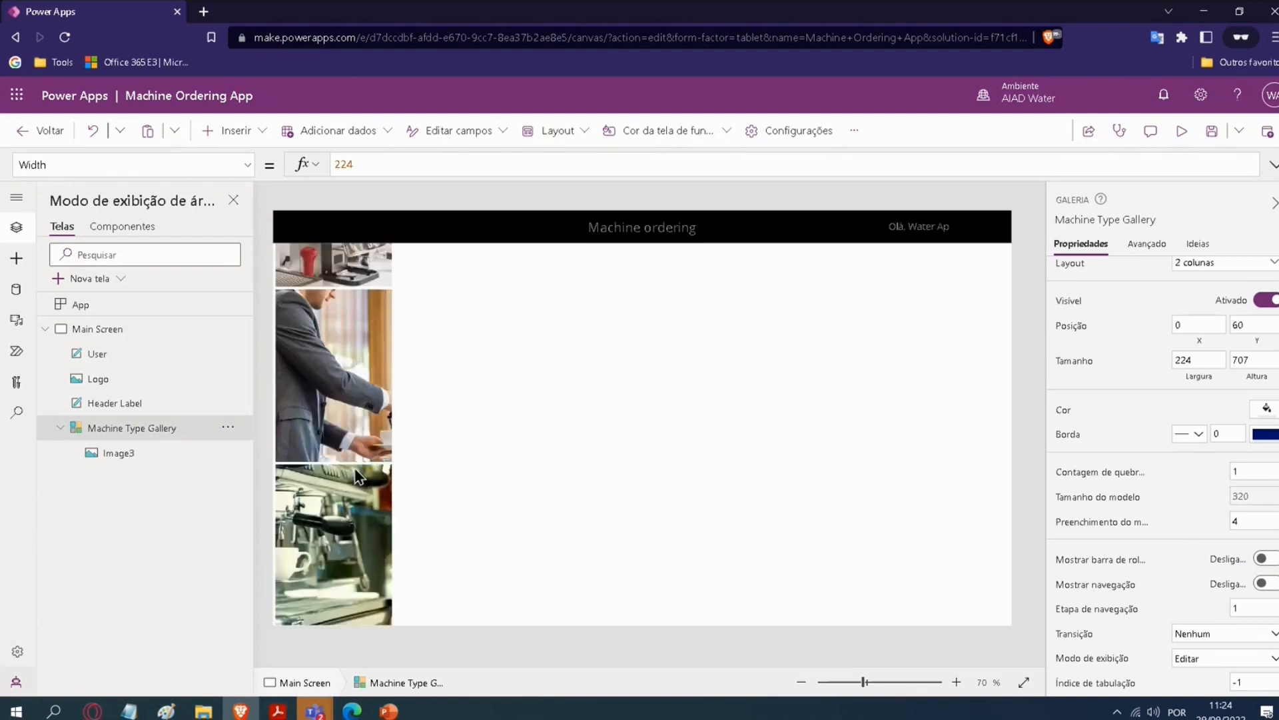
Step: Turn on navigation for the Machine Type Gallery and test scrolling through its items with it shown
scroll(354, 459, up, 3)
scroll(347, 419, up, 2)
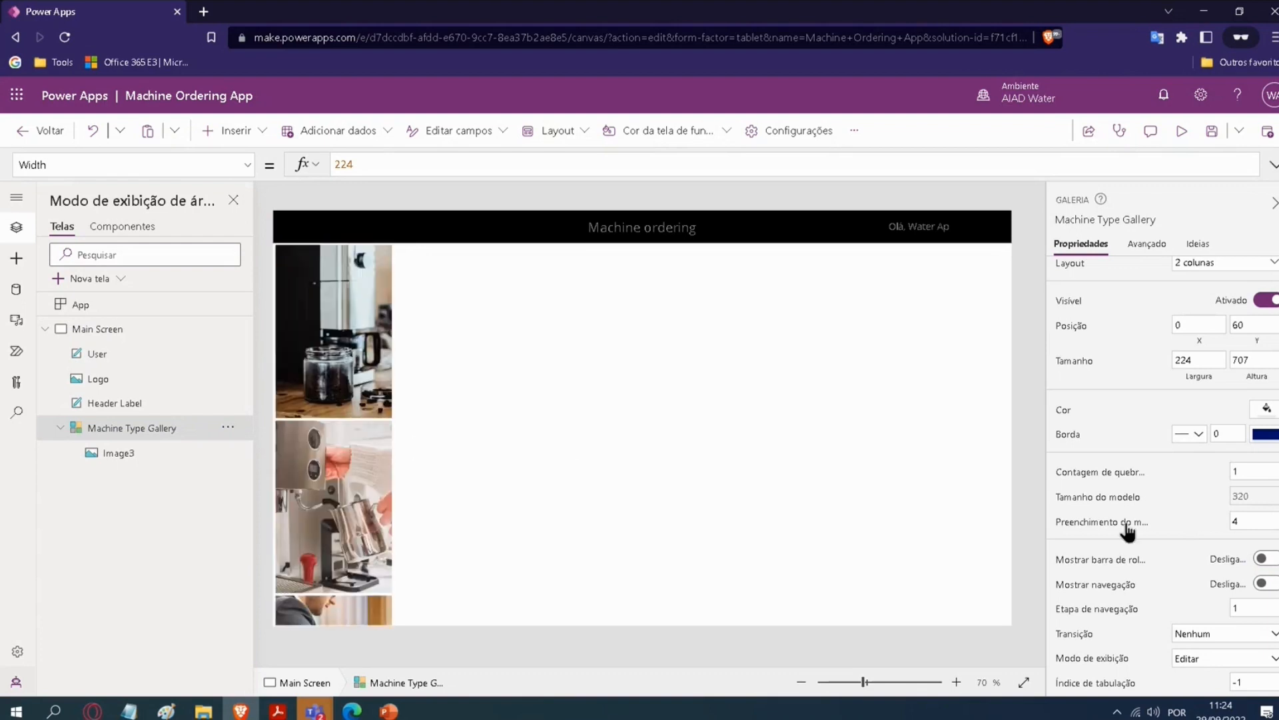
click(1269, 584)
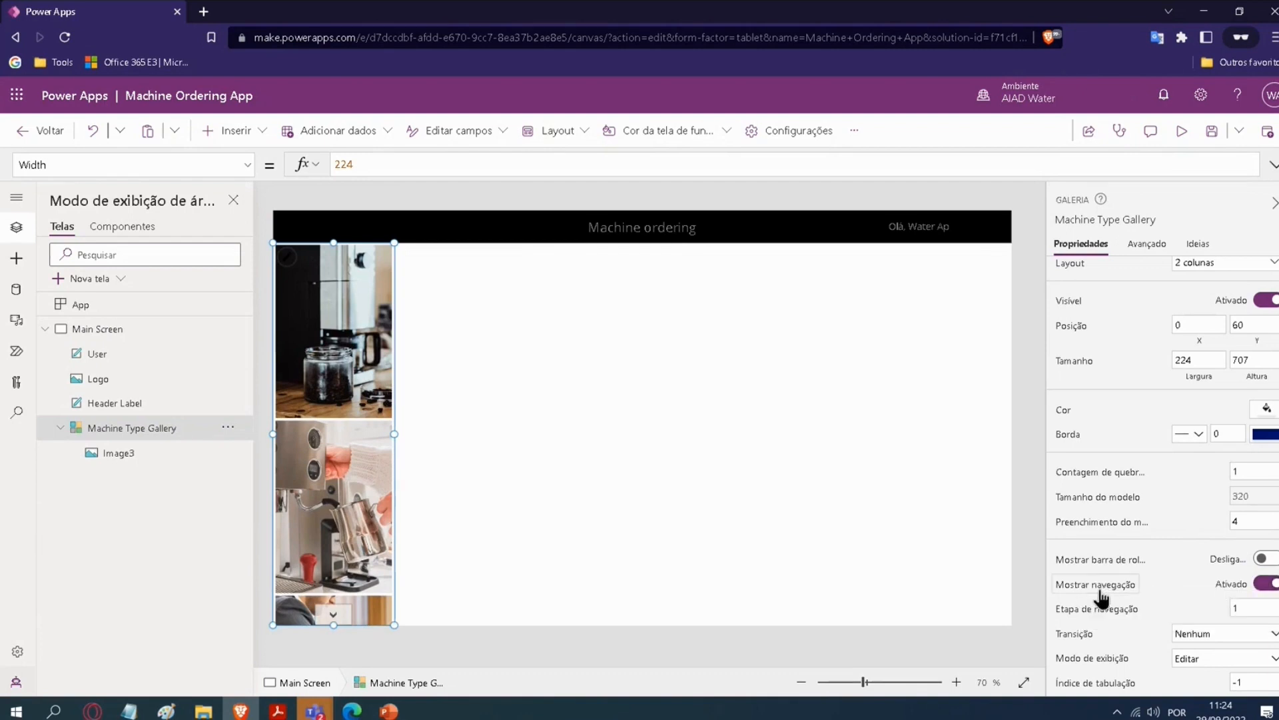
scroll(366, 496, down, 1)
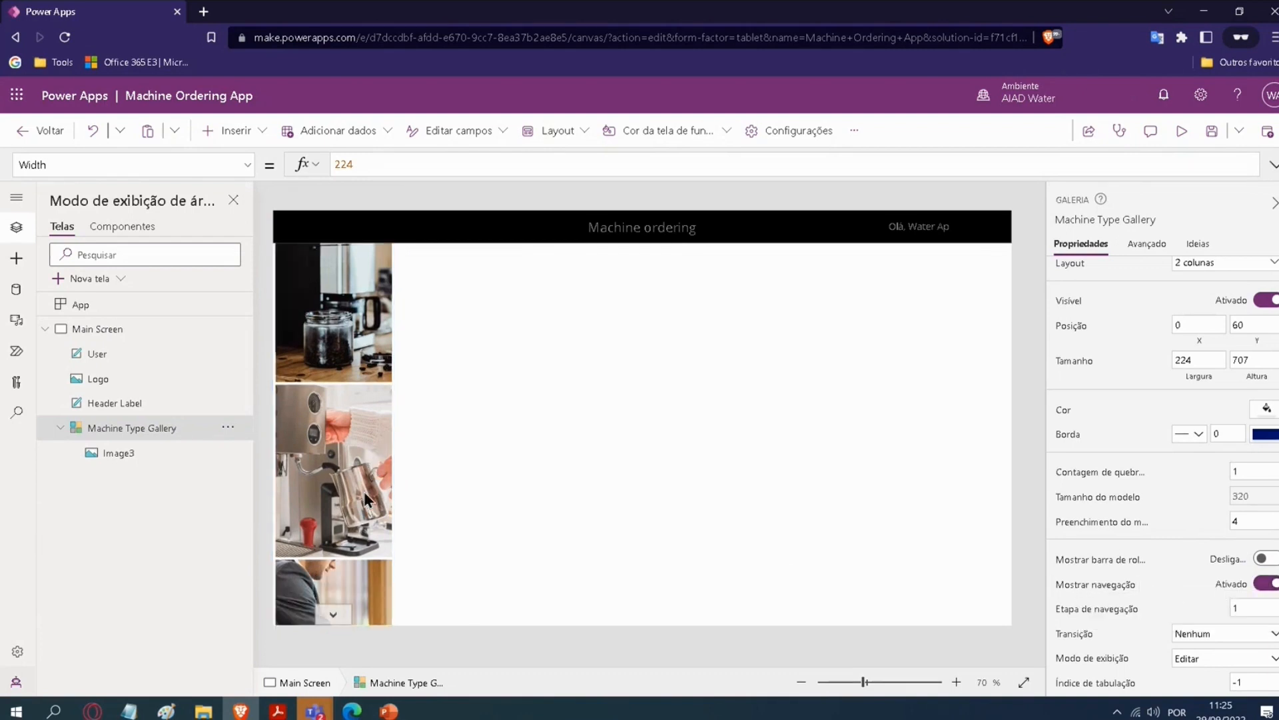
scroll(363, 490, down, 4)
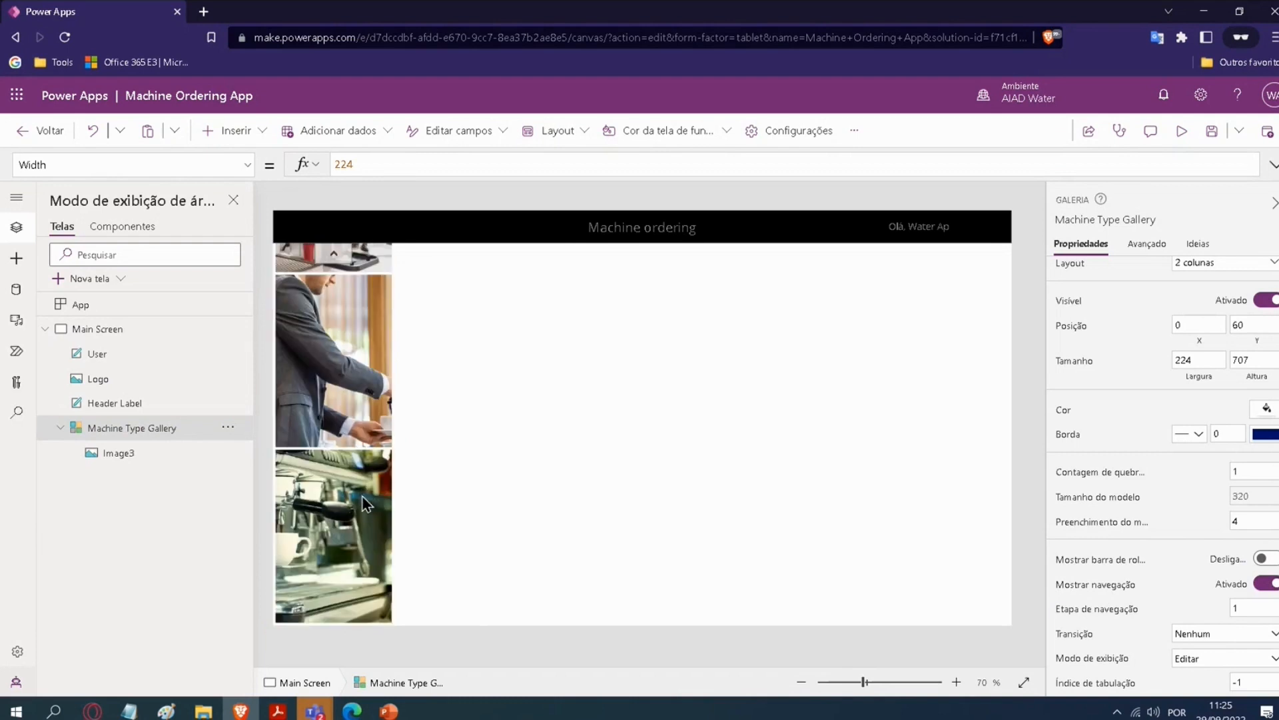
scroll(361, 494, up, 5)
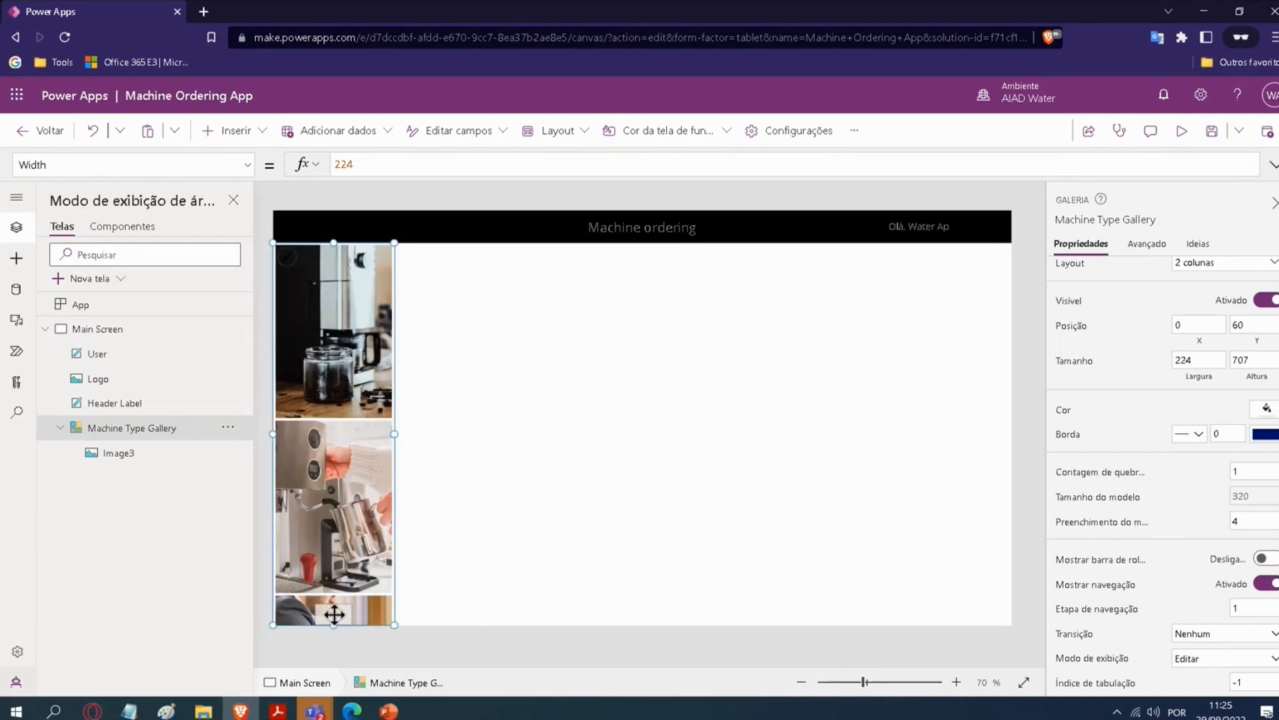
Step: Test the Machine Type Gallery's navigation arrows by stepping forward and back through its items
click(336, 618)
click(333, 614)
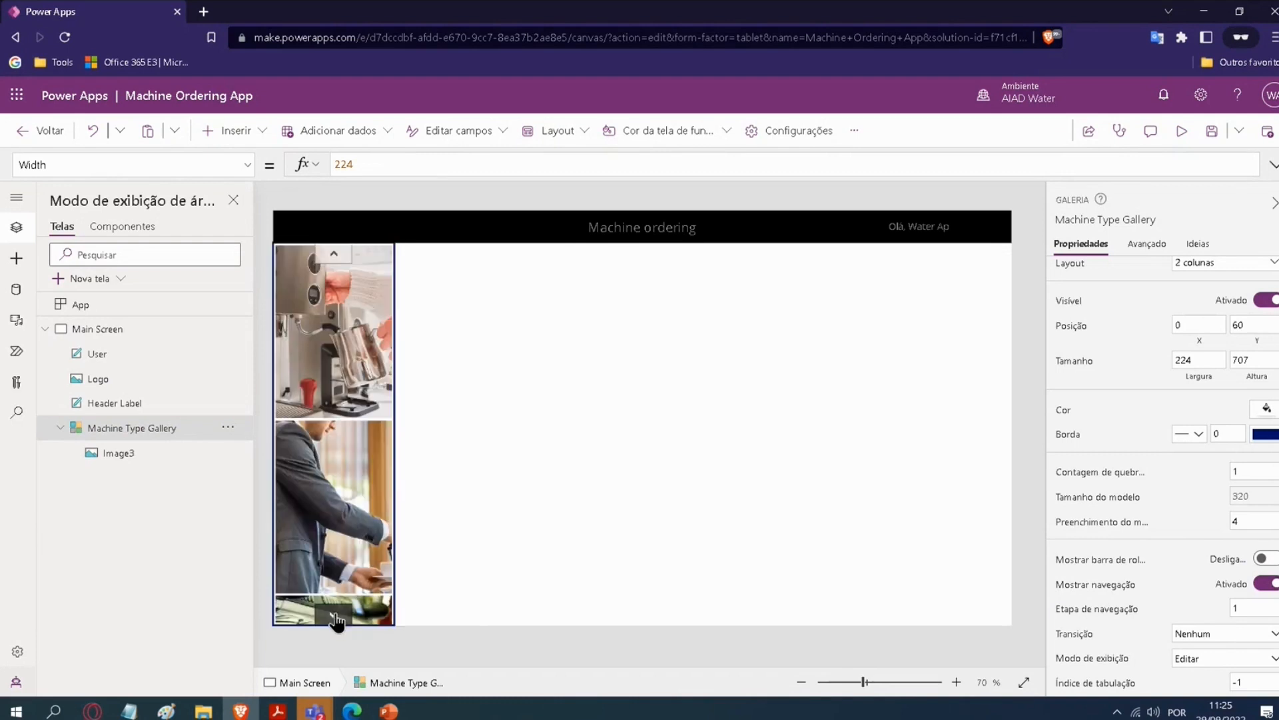
click(338, 258)
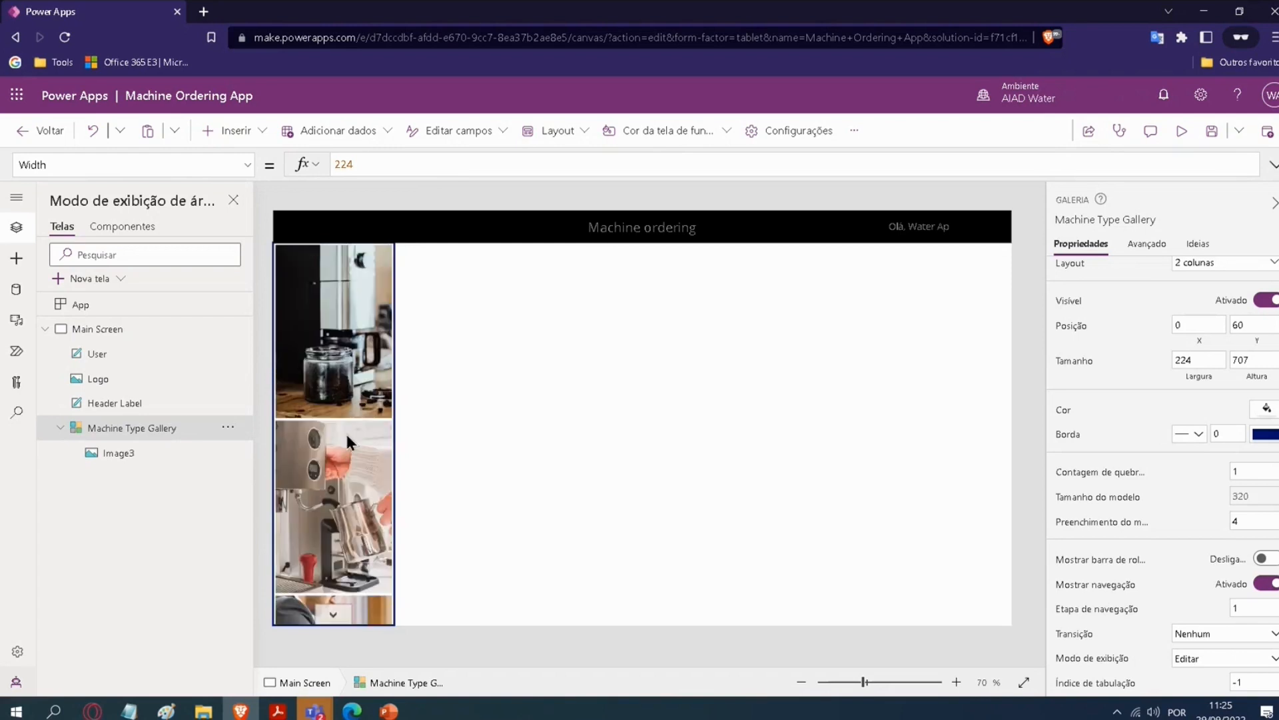
click(334, 615)
click(333, 256)
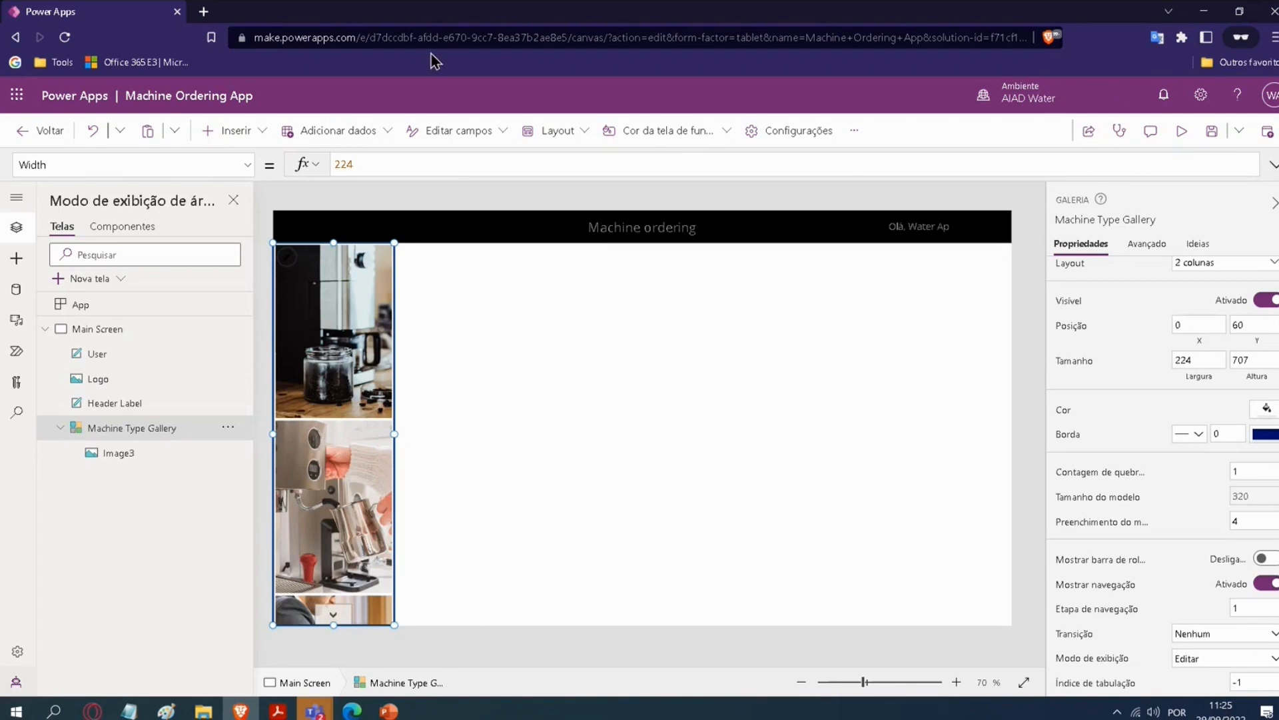
Step: Try resizing Image3 in the gallery's first item to about 216 by 245
click(340, 373)
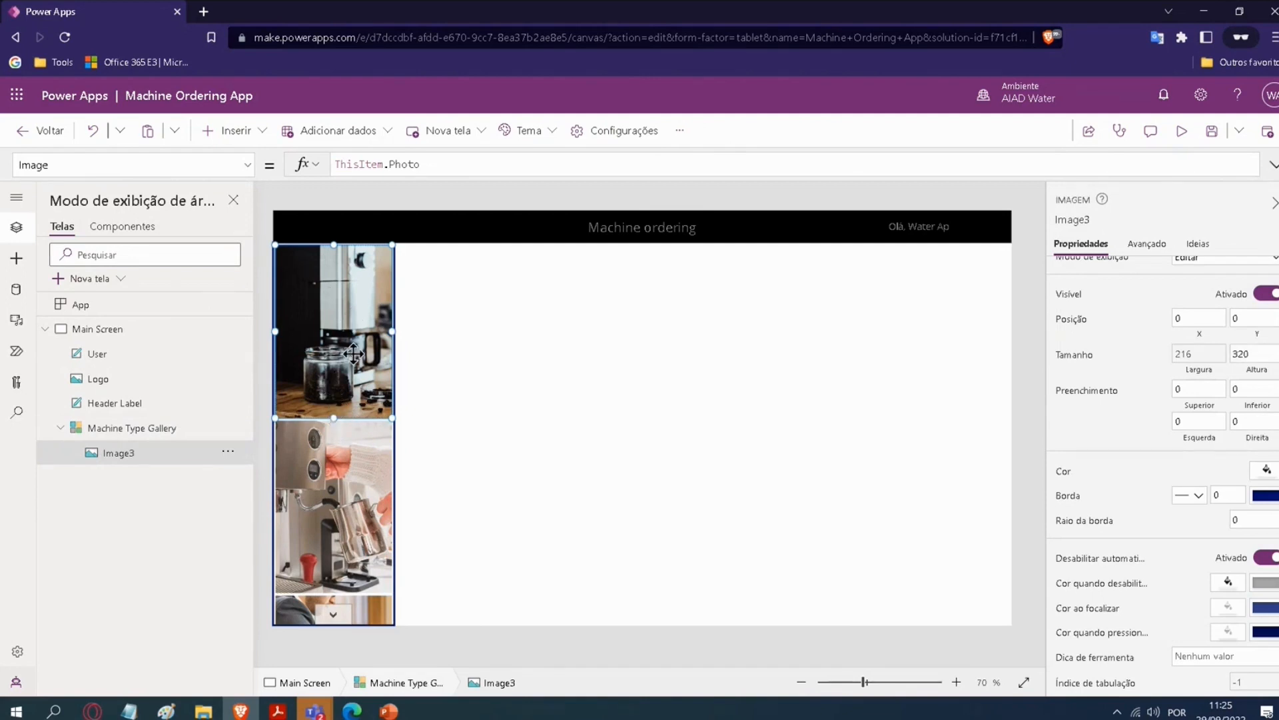
drag(393, 418, 370, 385)
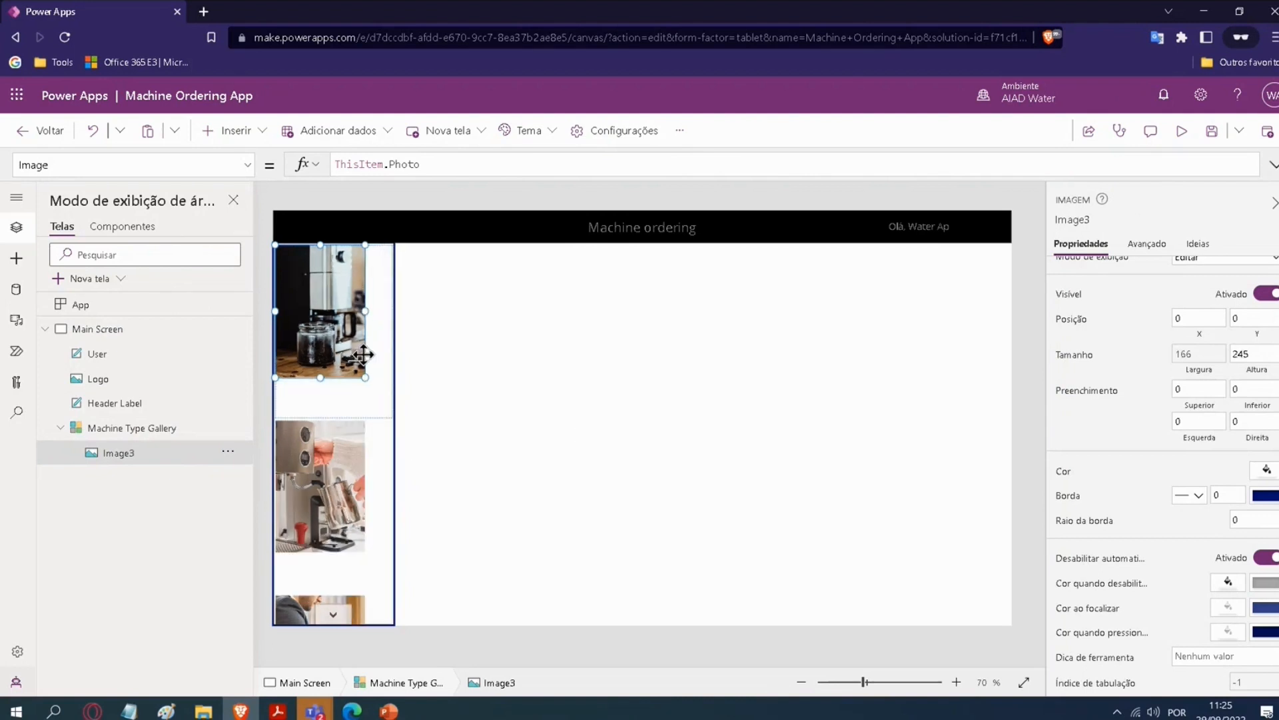
drag(371, 315, 396, 311)
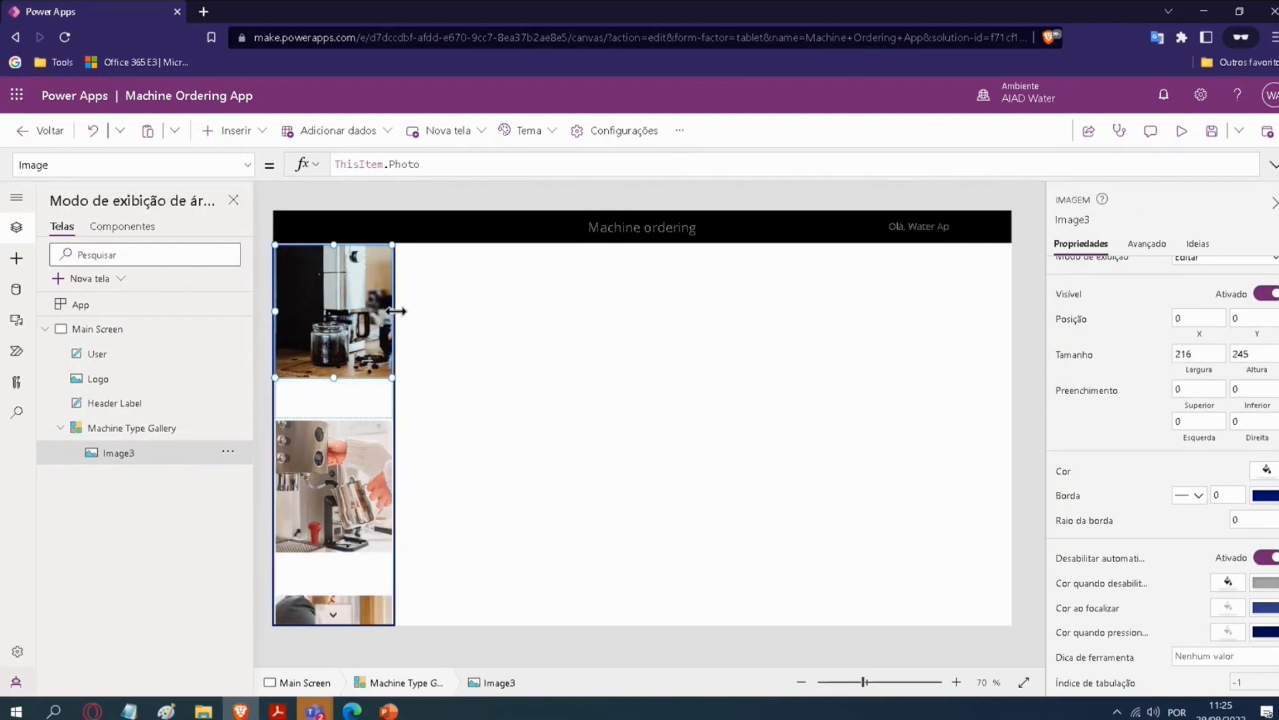
key(ctrl+z)
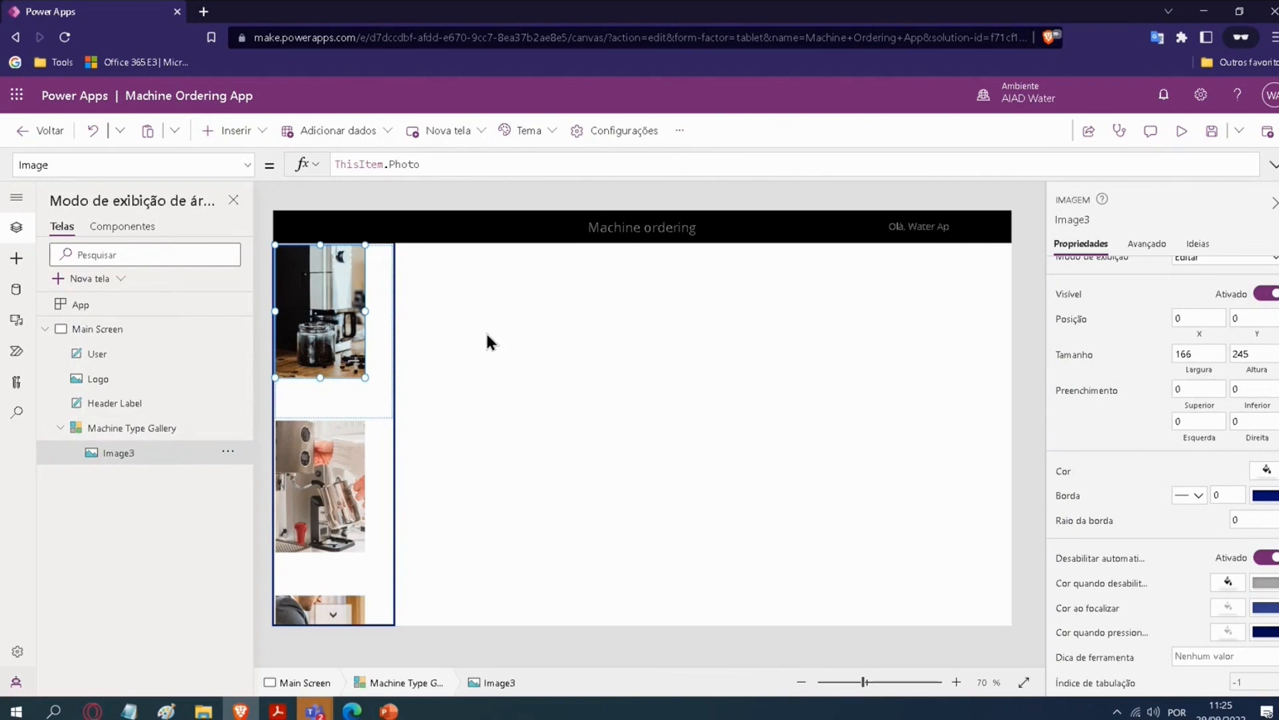
key(ctrl+y)
click(131, 428)
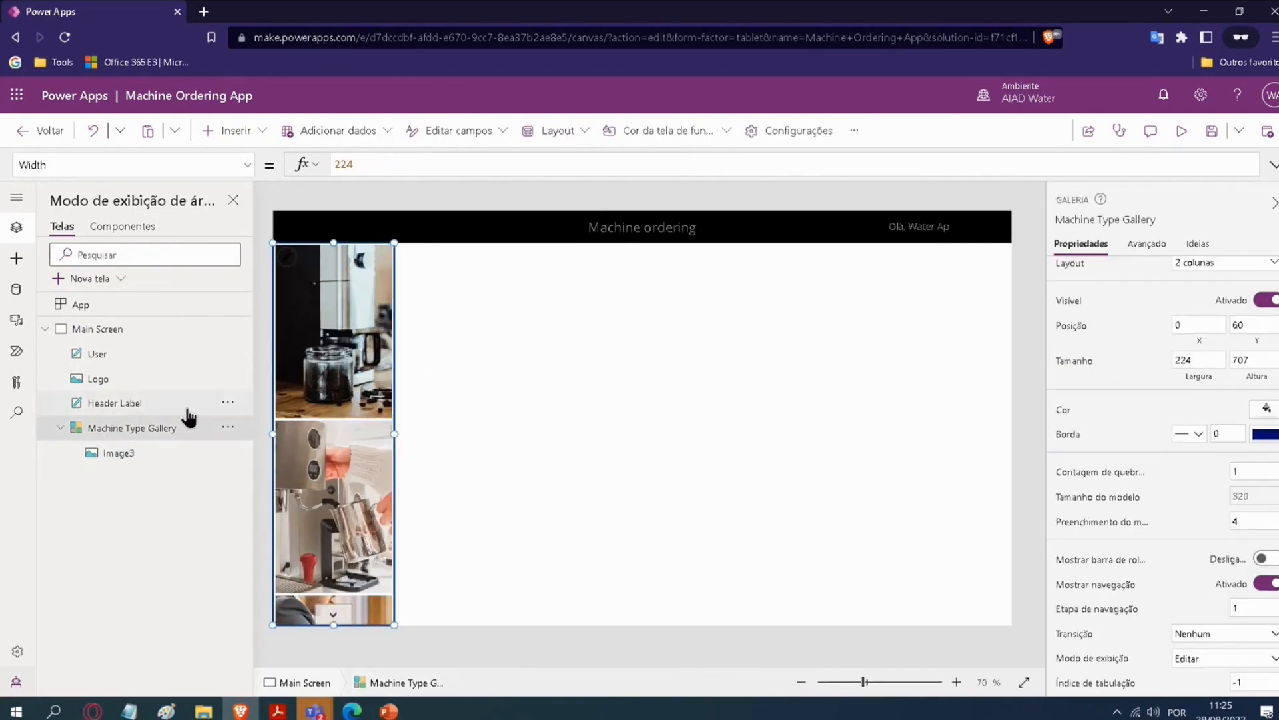
click(428, 329)
Step: Try shrinking the Machine Type Gallery's item template to a gallery width of about 176 and a template size of about 148
click(104, 434)
click(293, 271)
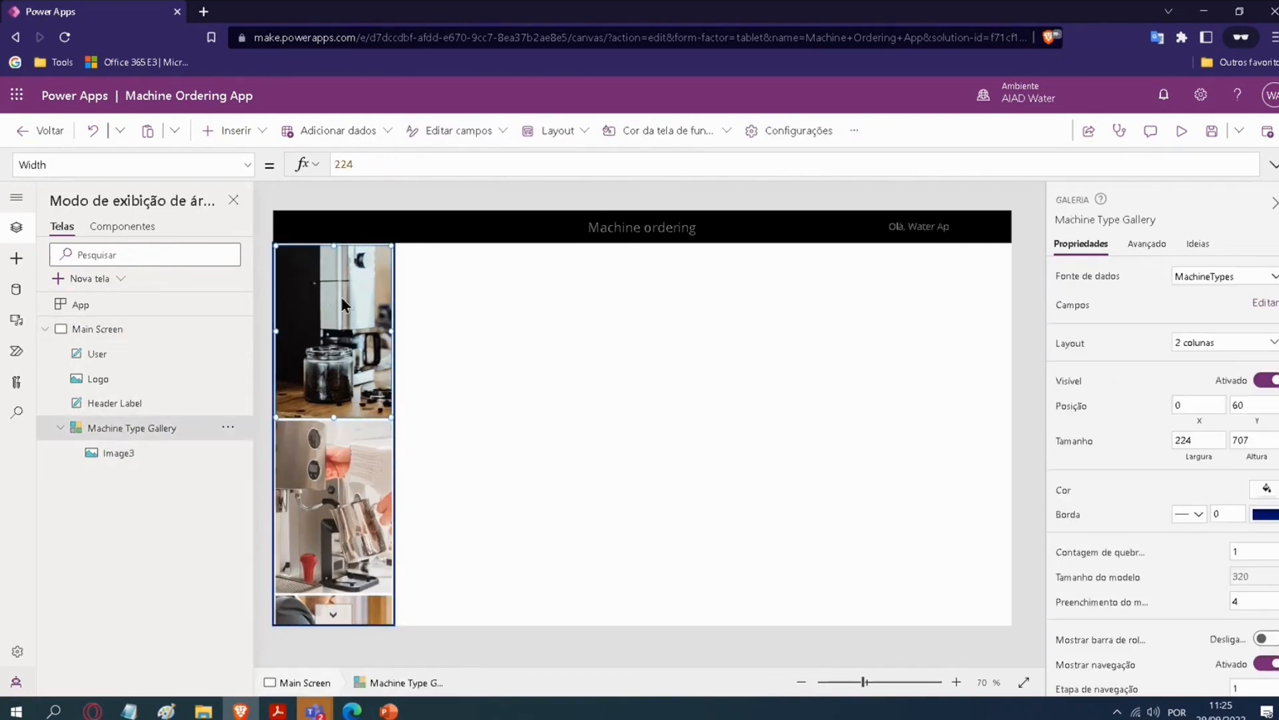
drag(392, 417, 365, 324)
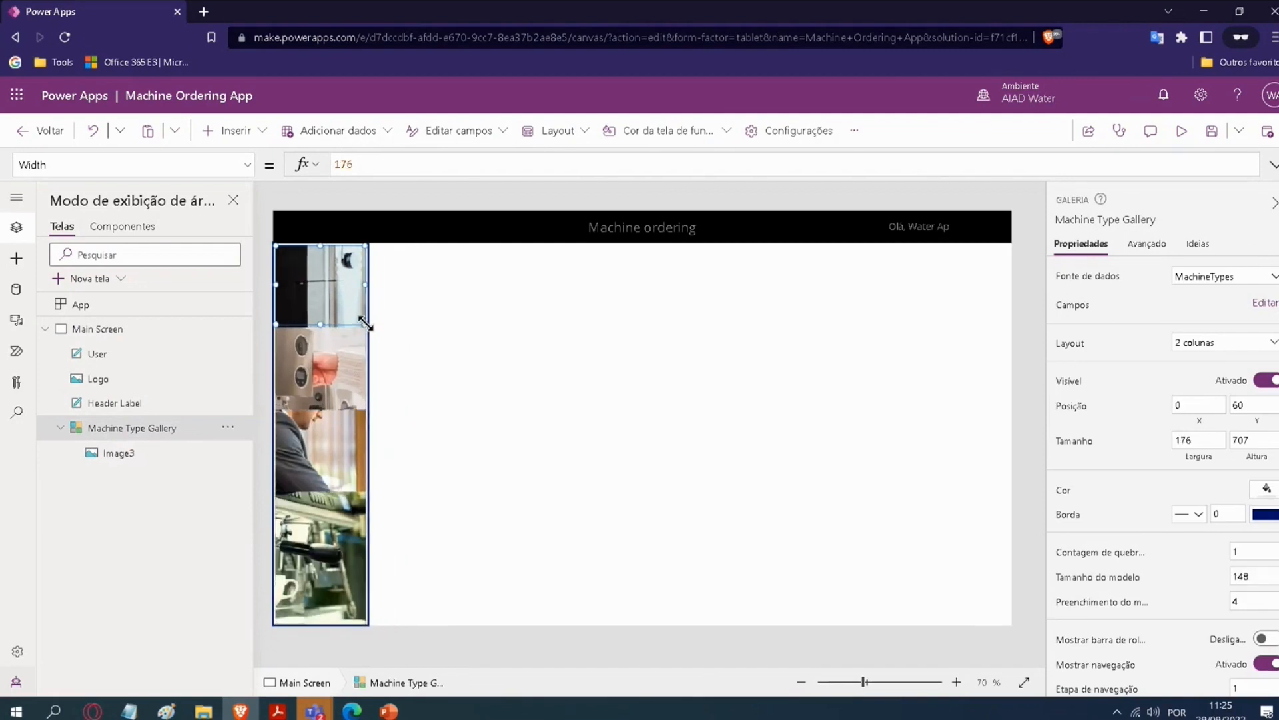
Step: Try the Centralizar and Ajuste image positions on Image3, and set it back to Preenchimento
click(338, 286)
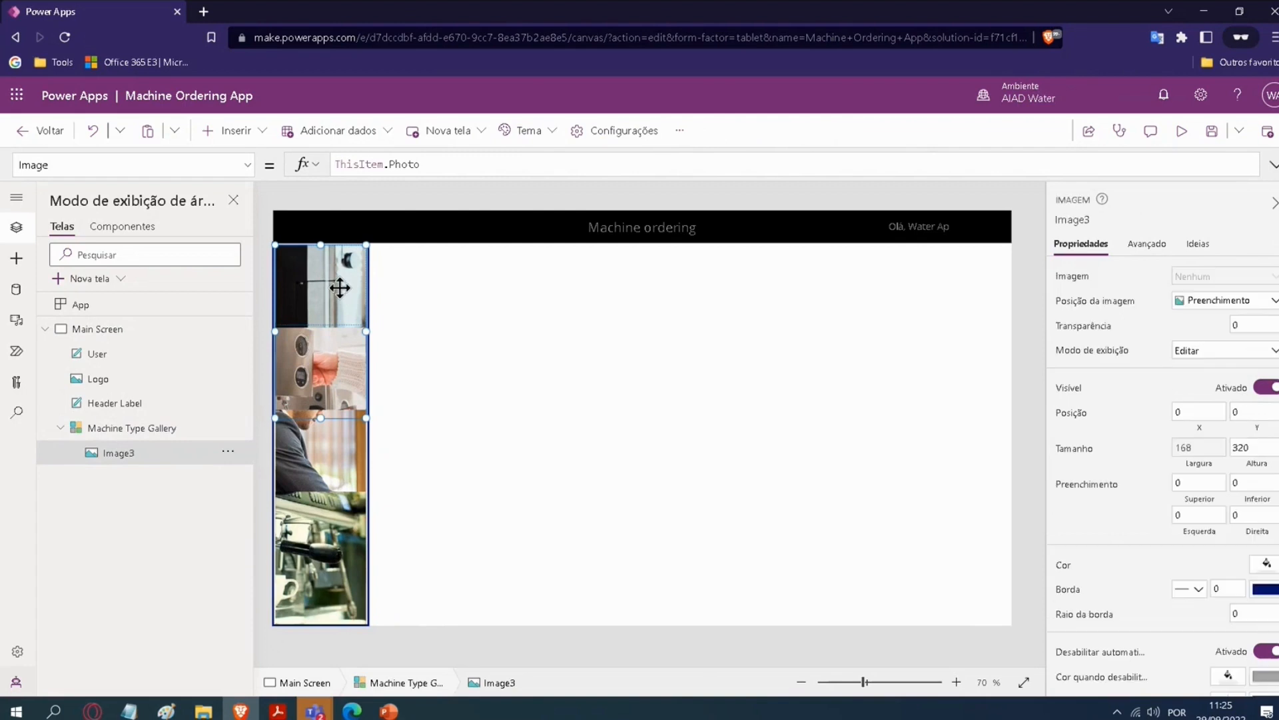
click(1230, 300)
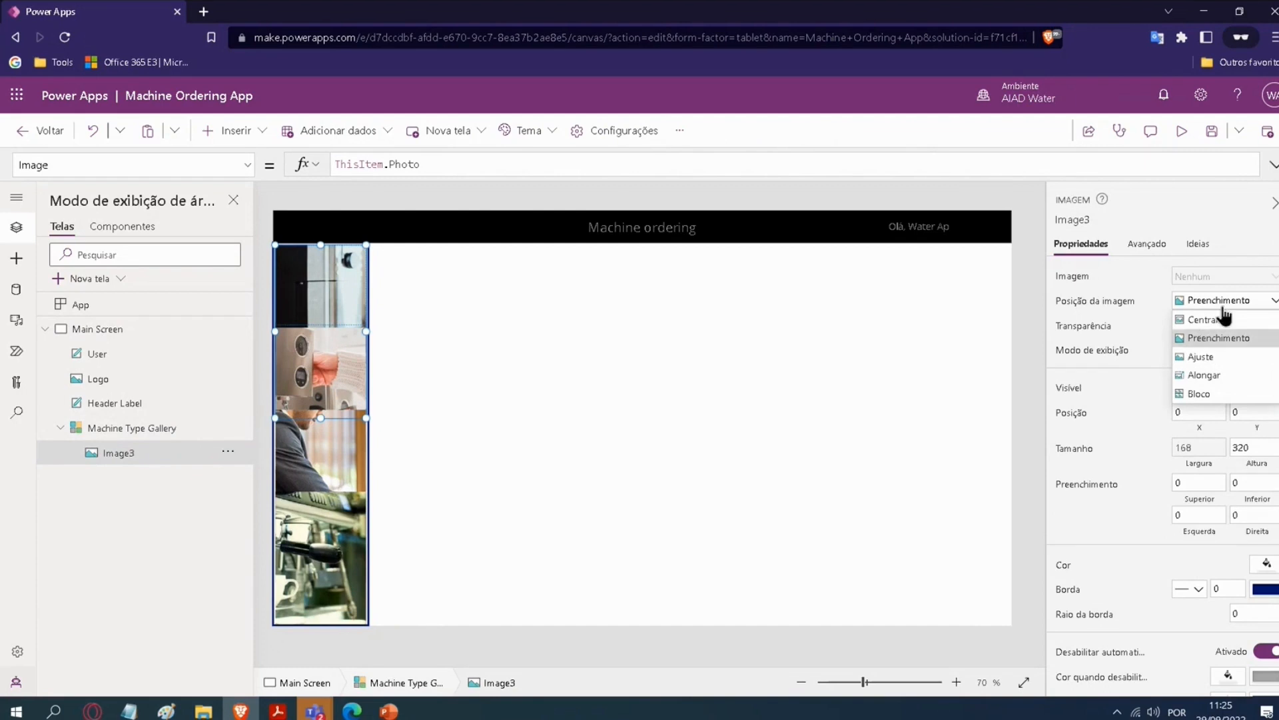
click(1215, 321)
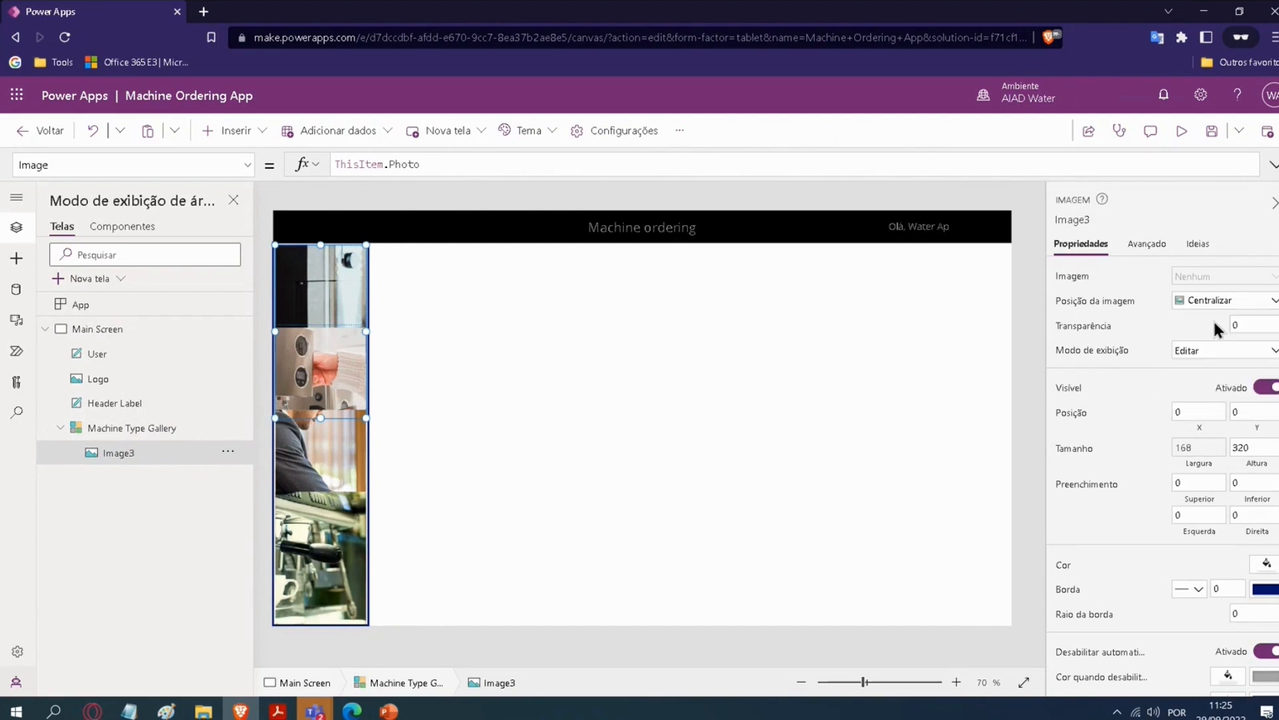
click(1217, 306)
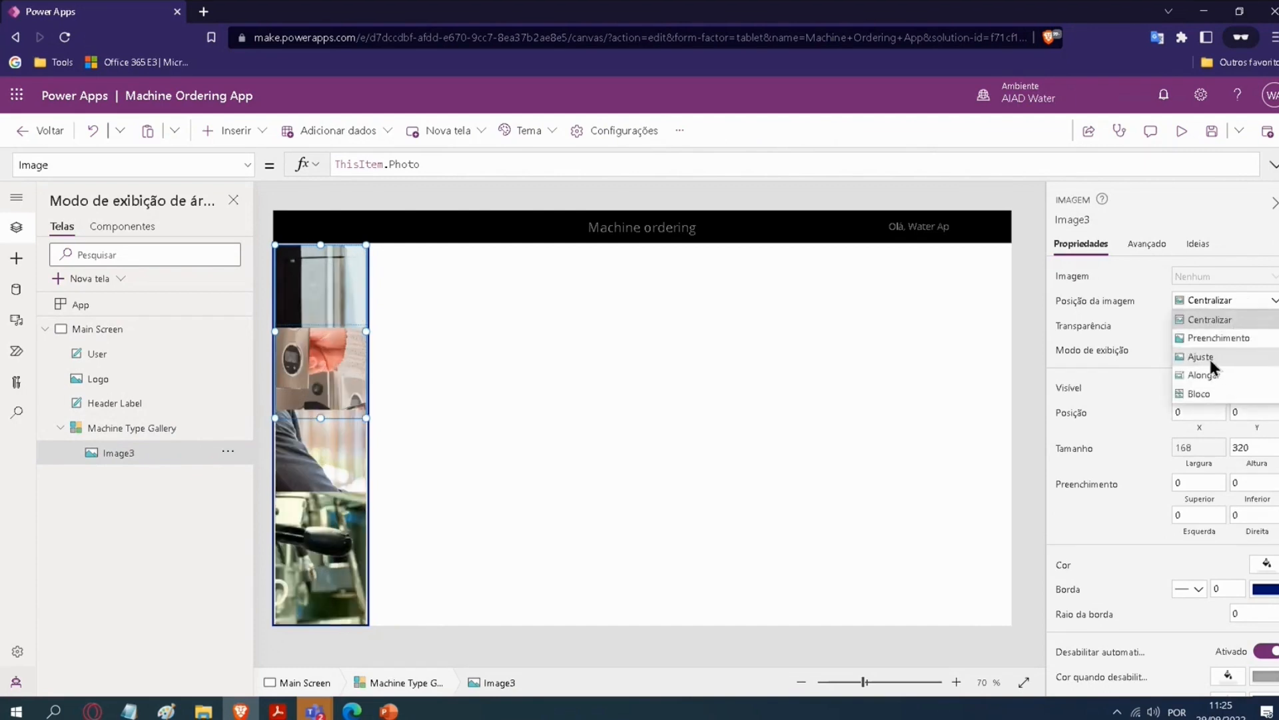
click(1210, 358)
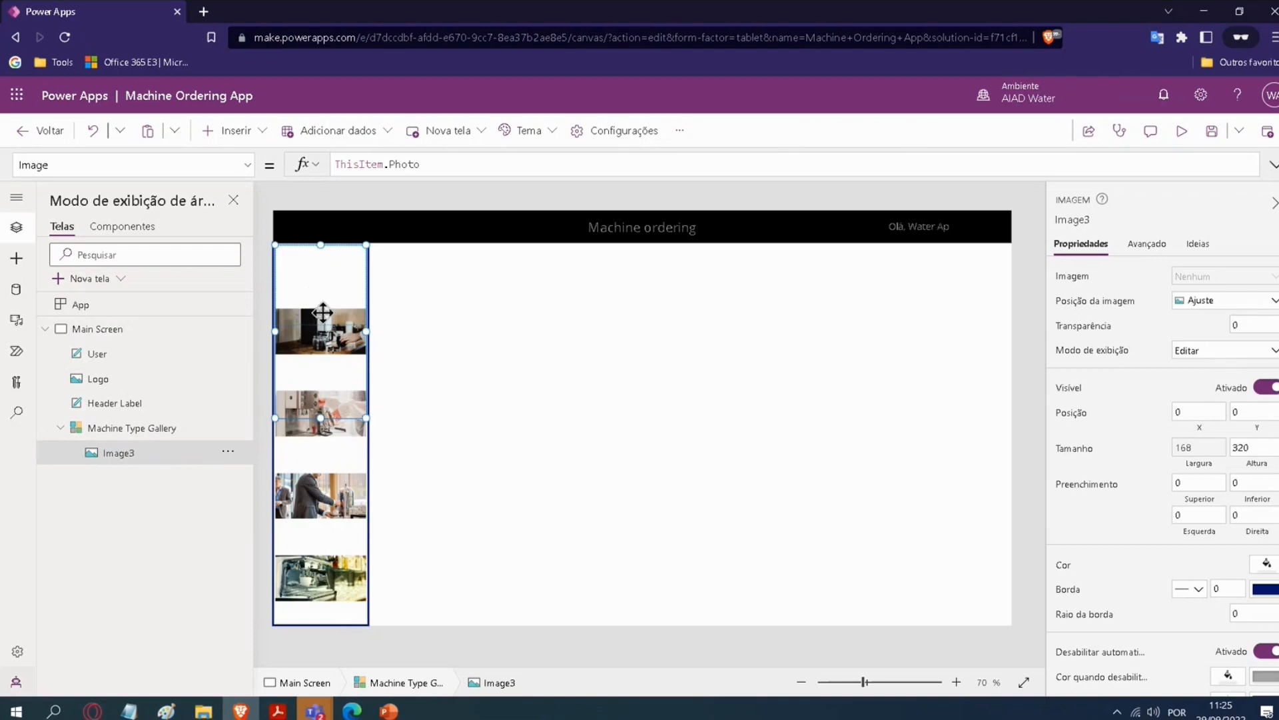
click(1217, 305)
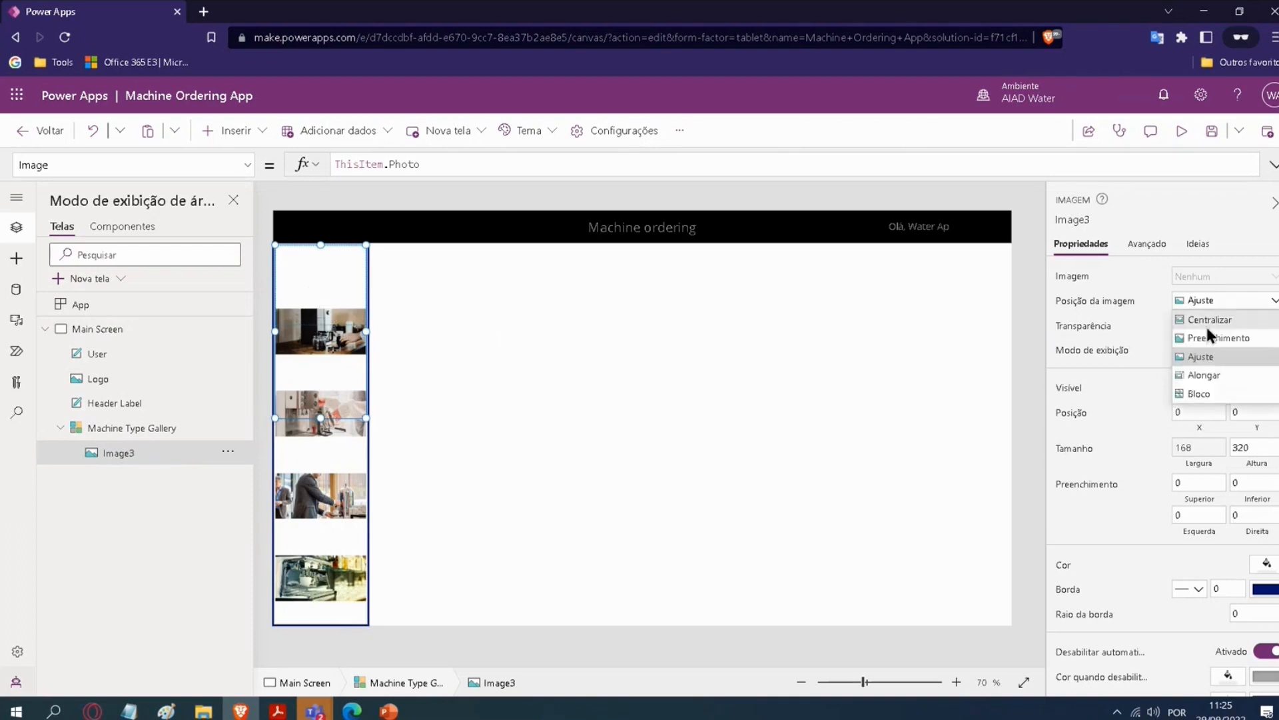
click(1214, 338)
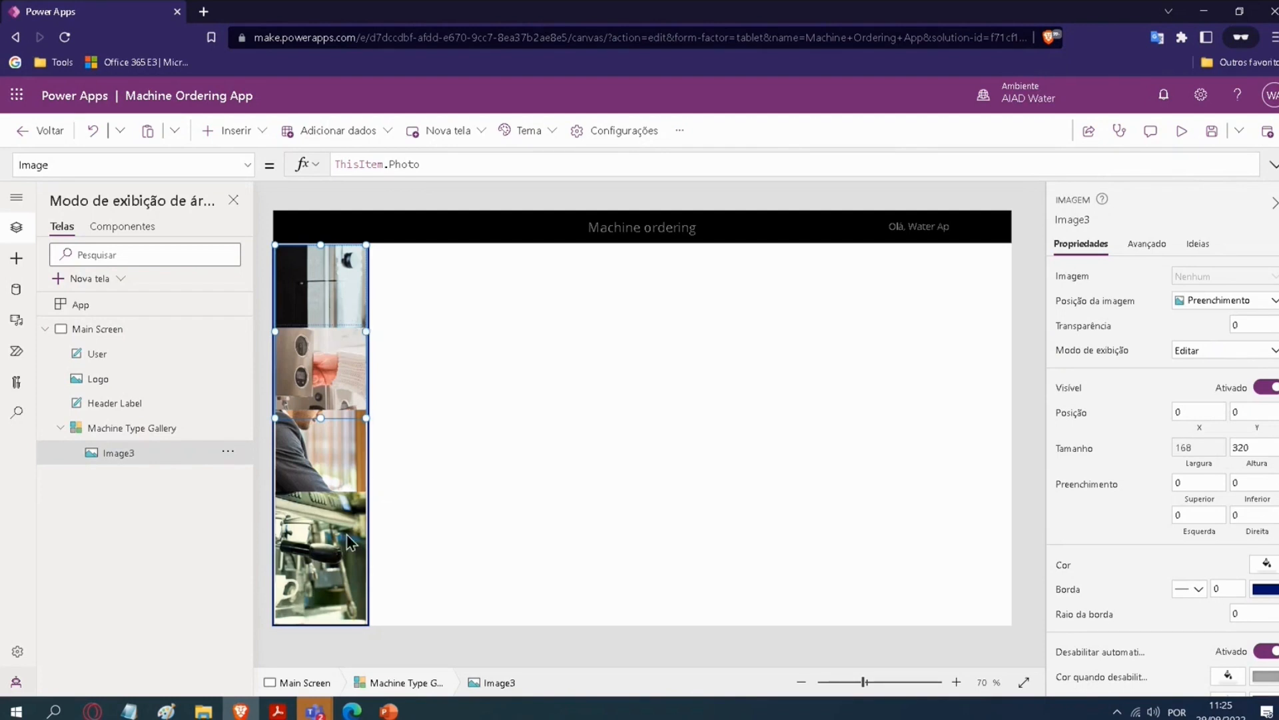
Step: Undo the Image3 image position changes and the resizing of the gallery template
click(348, 542)
key(ctrl+z)
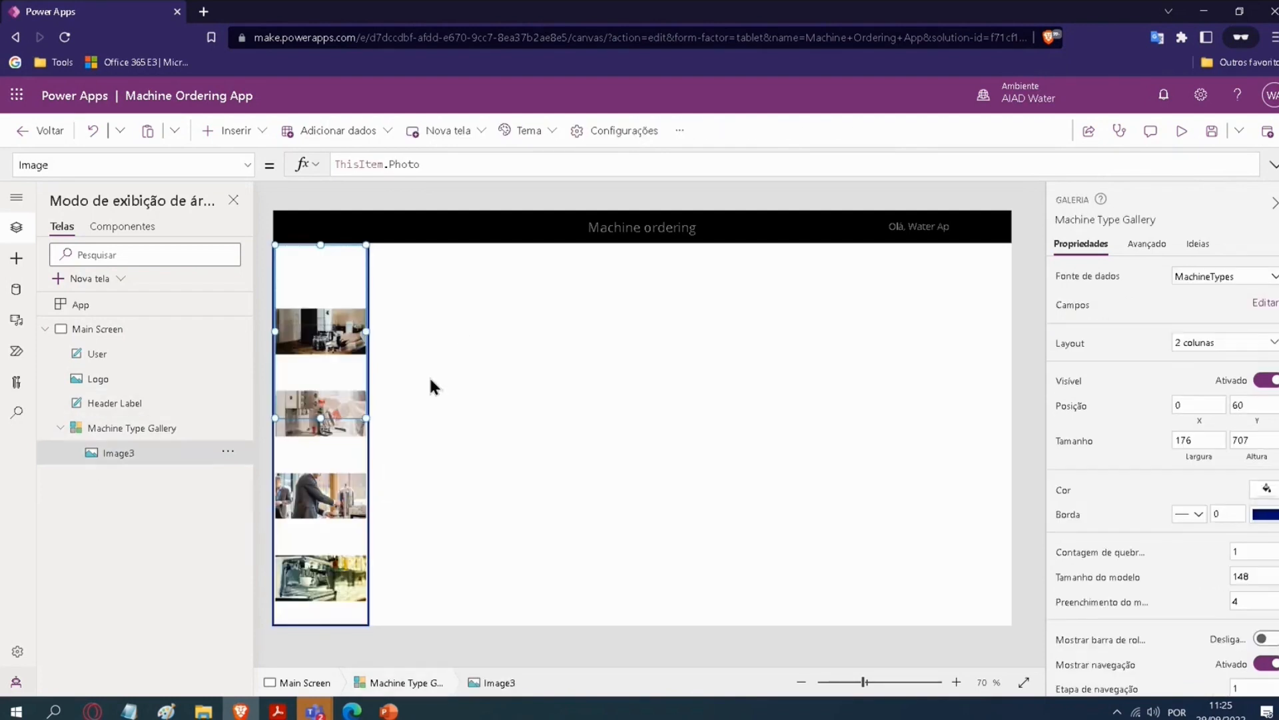
key(ctrl+z)
key(ctrl+z)
key(ctrl+z)
key(ctrl+z)
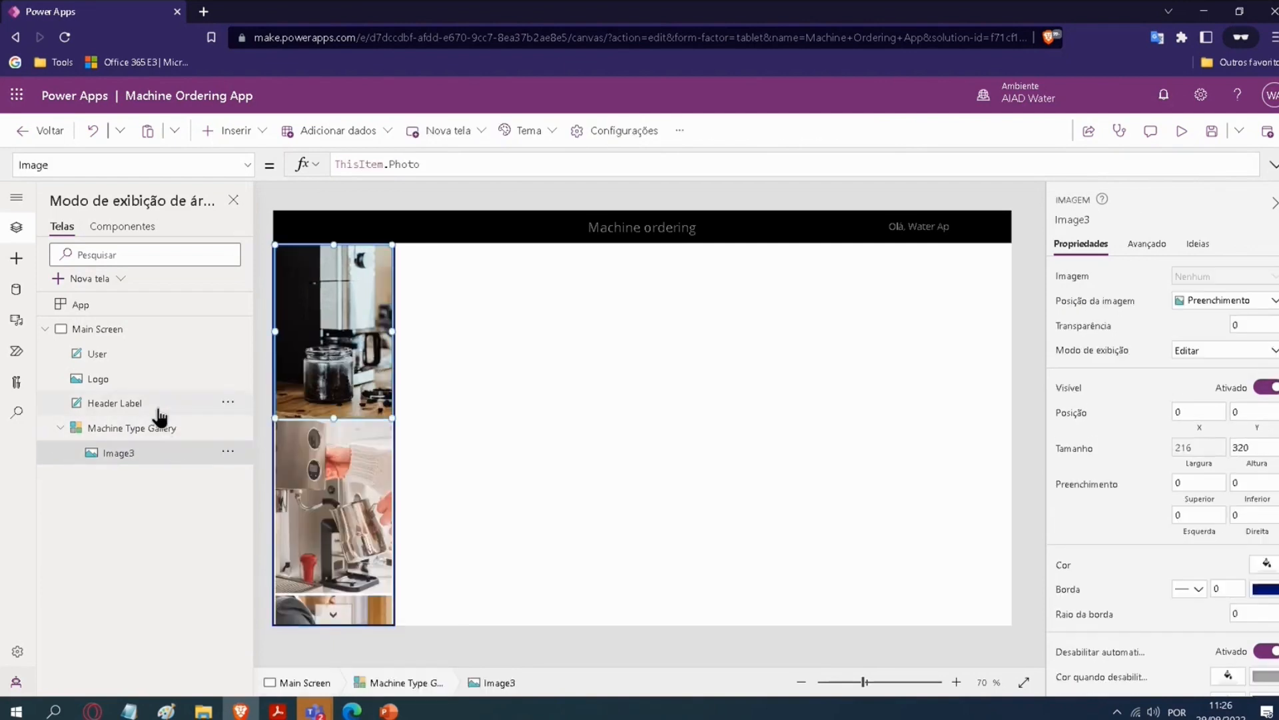
Step: Resize Image3 to about 213 by 204 and reduce the Machine Type Gallery's template size to about 201
drag(392, 416, 355, 355)
drag(359, 297, 390, 300)
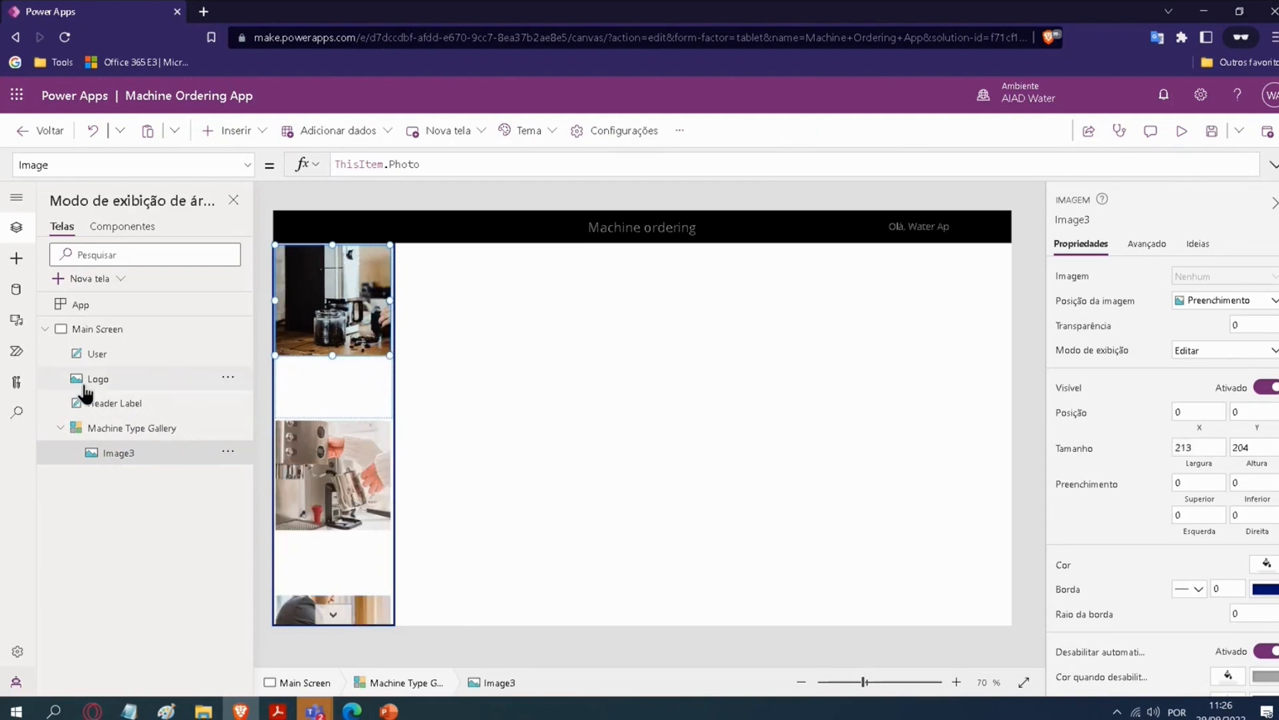
click(119, 428)
click(341, 433)
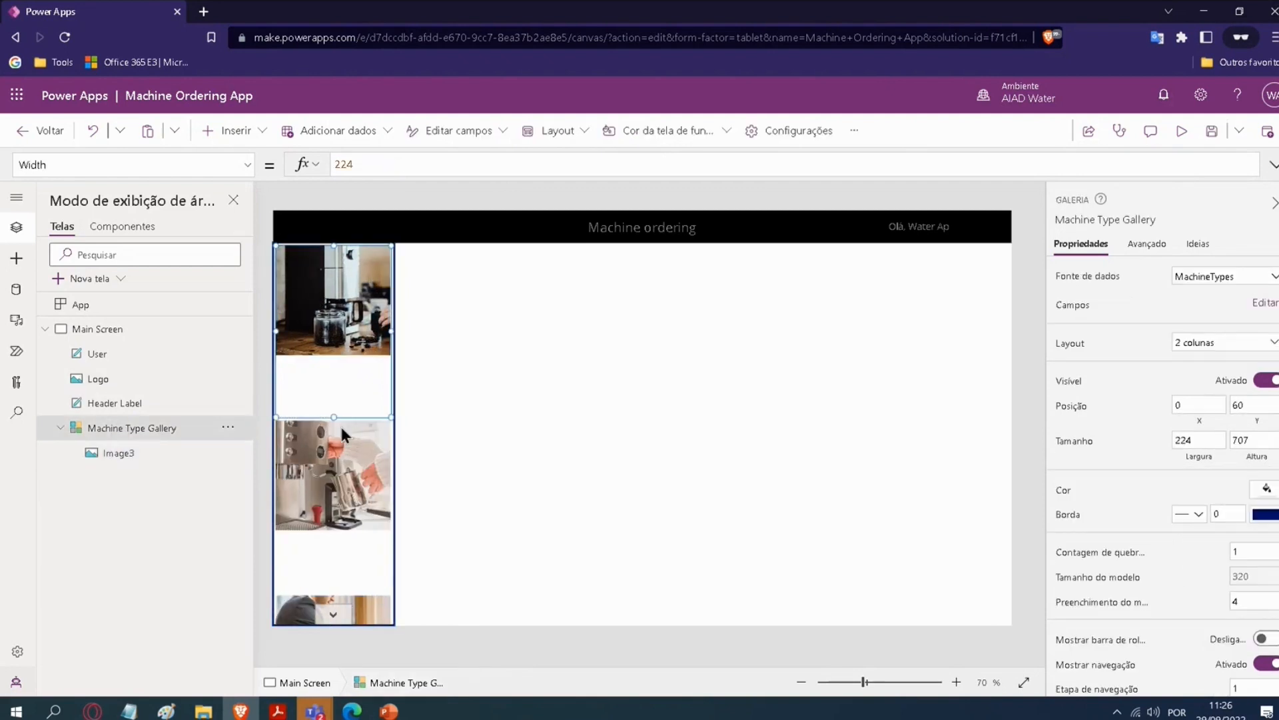
drag(333, 416, 336, 352)
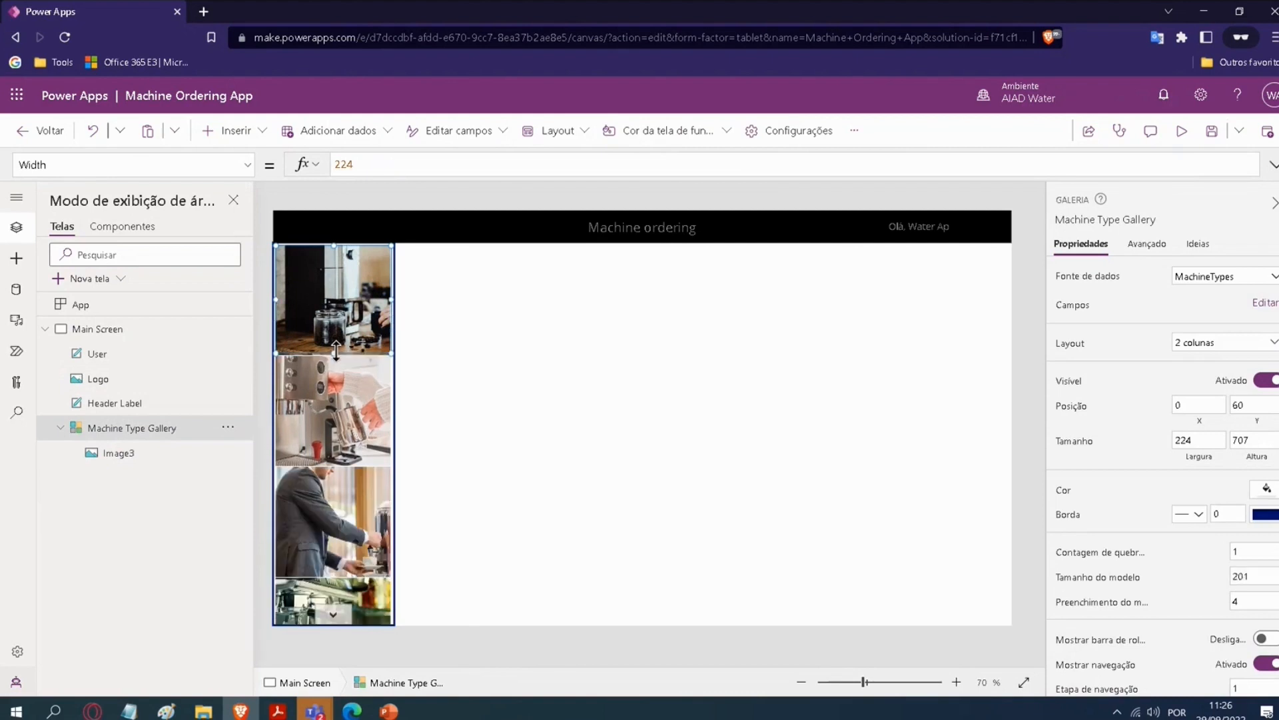
Step: Shrink Image3 to about 201 by 163, with the Machine Type Gallery about 209 wide and its template size about 172
click(337, 338)
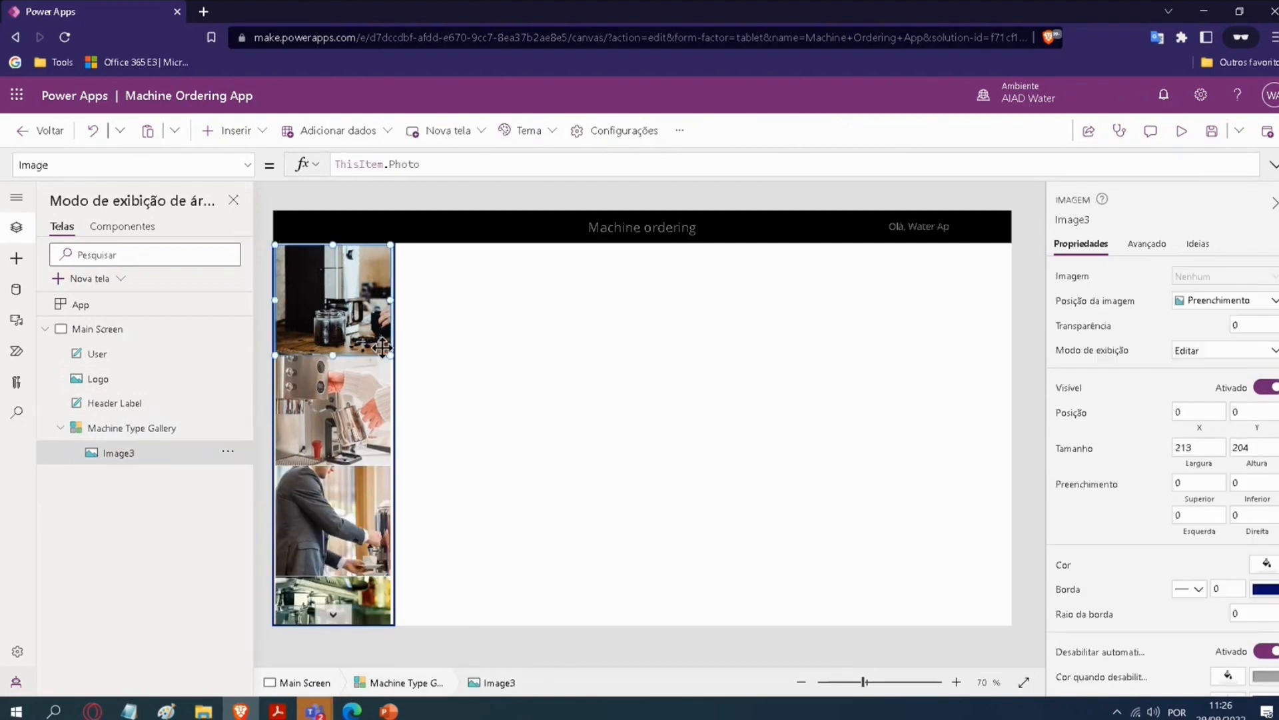
drag(388, 352, 378, 287)
click(337, 339)
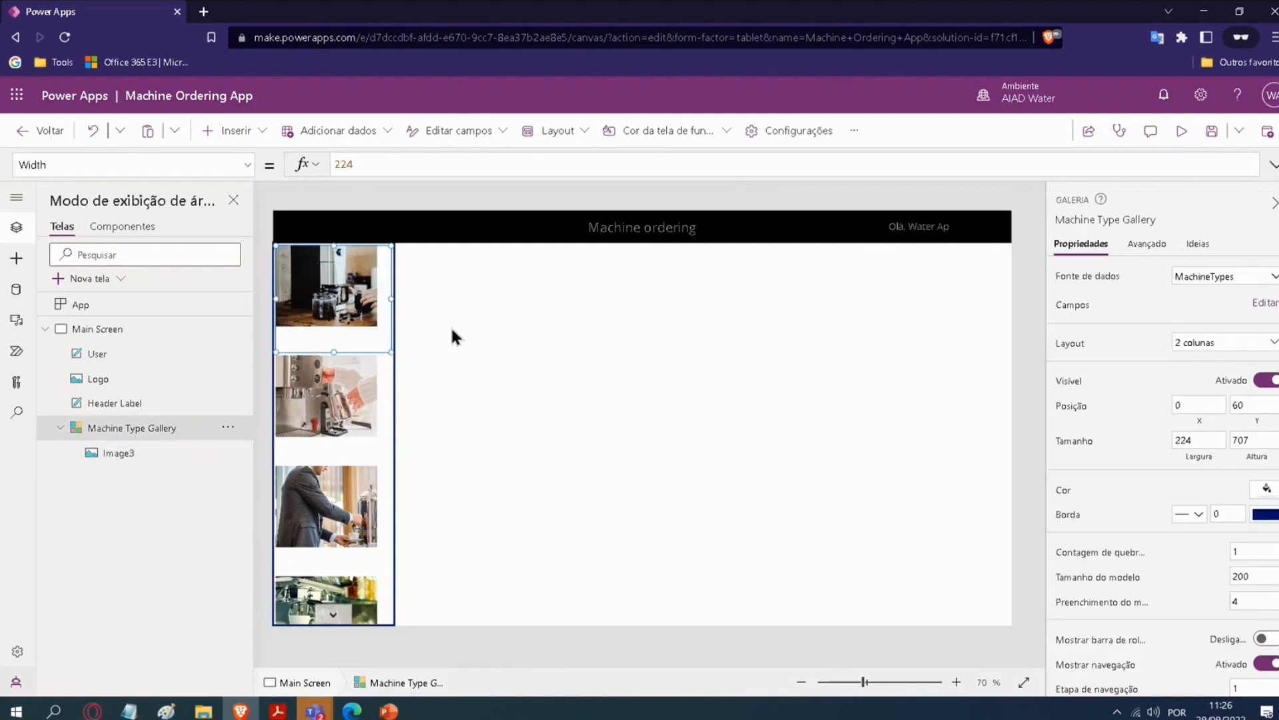
drag(390, 350, 384, 333)
click(372, 307)
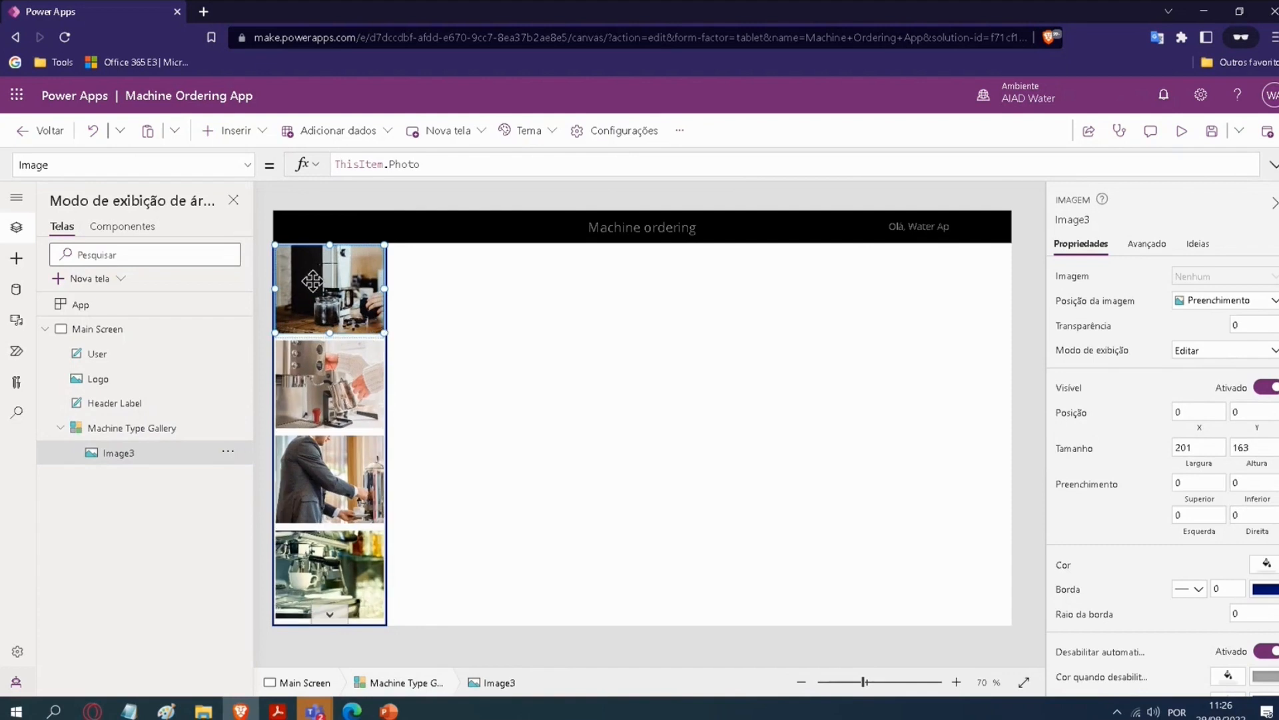
Step: Try the Machine Type Gallery's down arrow, and turn off its navigation
click(265, 217)
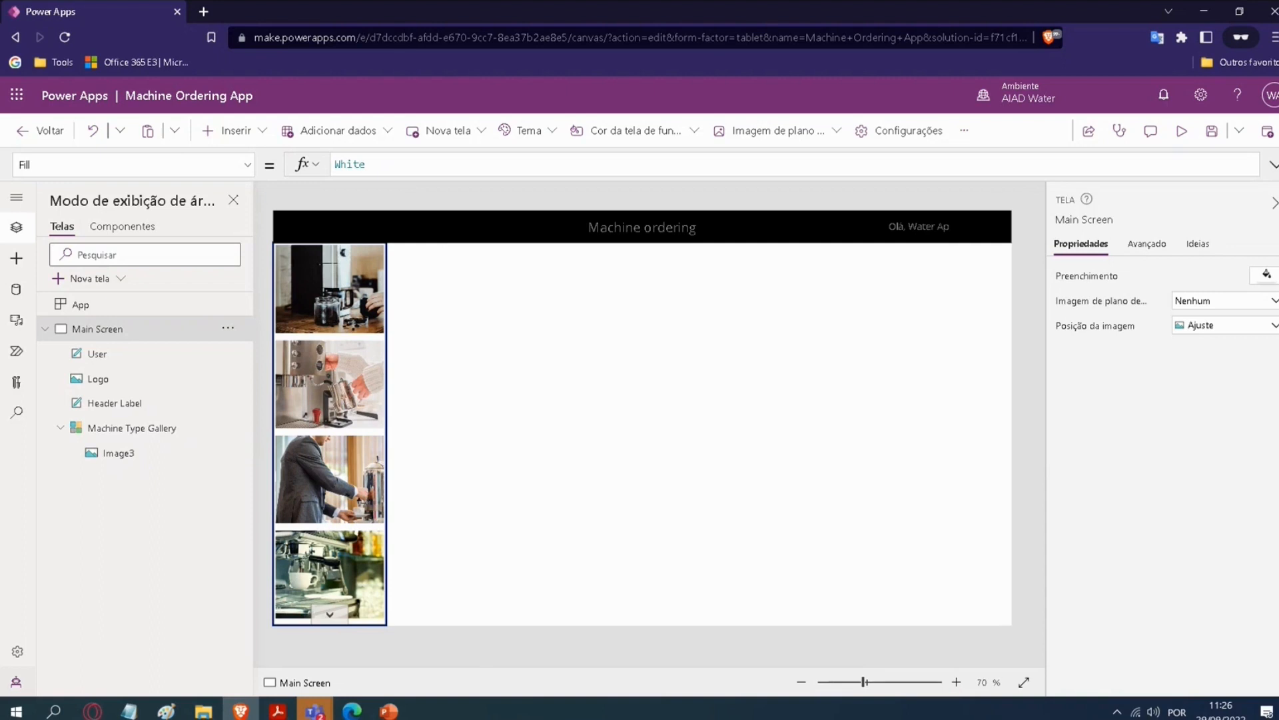
click(327, 617)
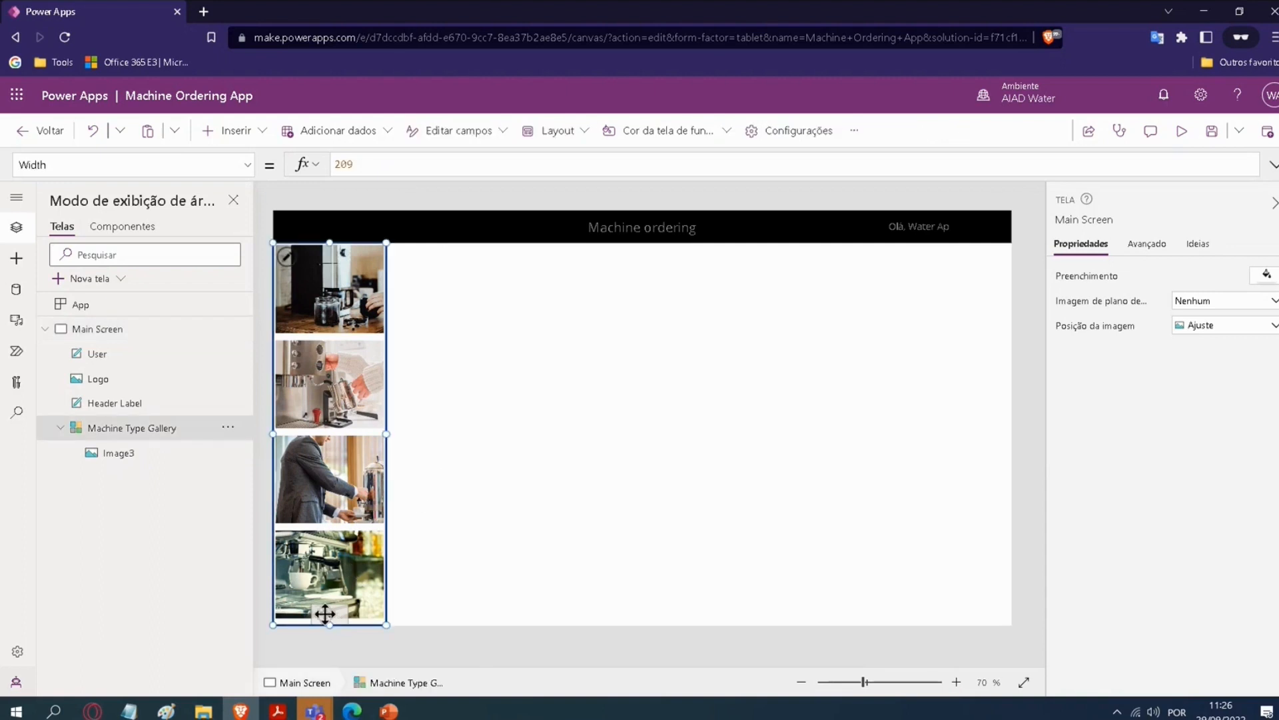
click(546, 563)
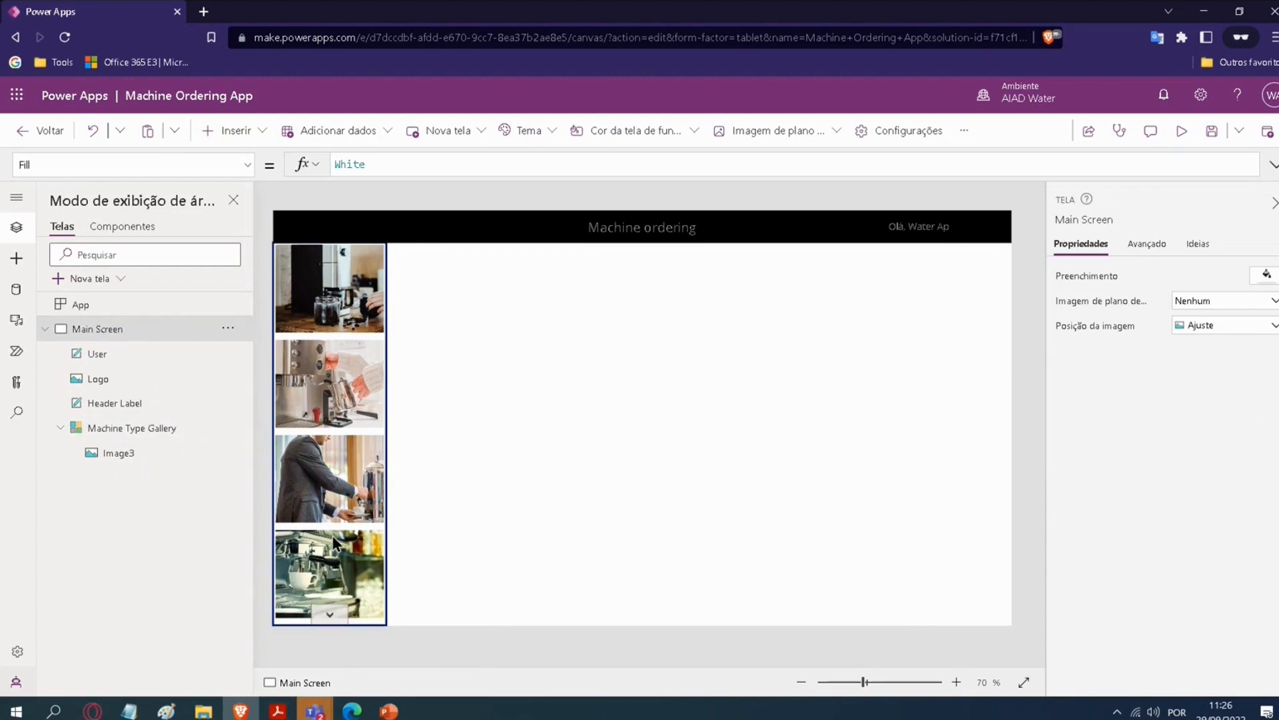
click(360, 385)
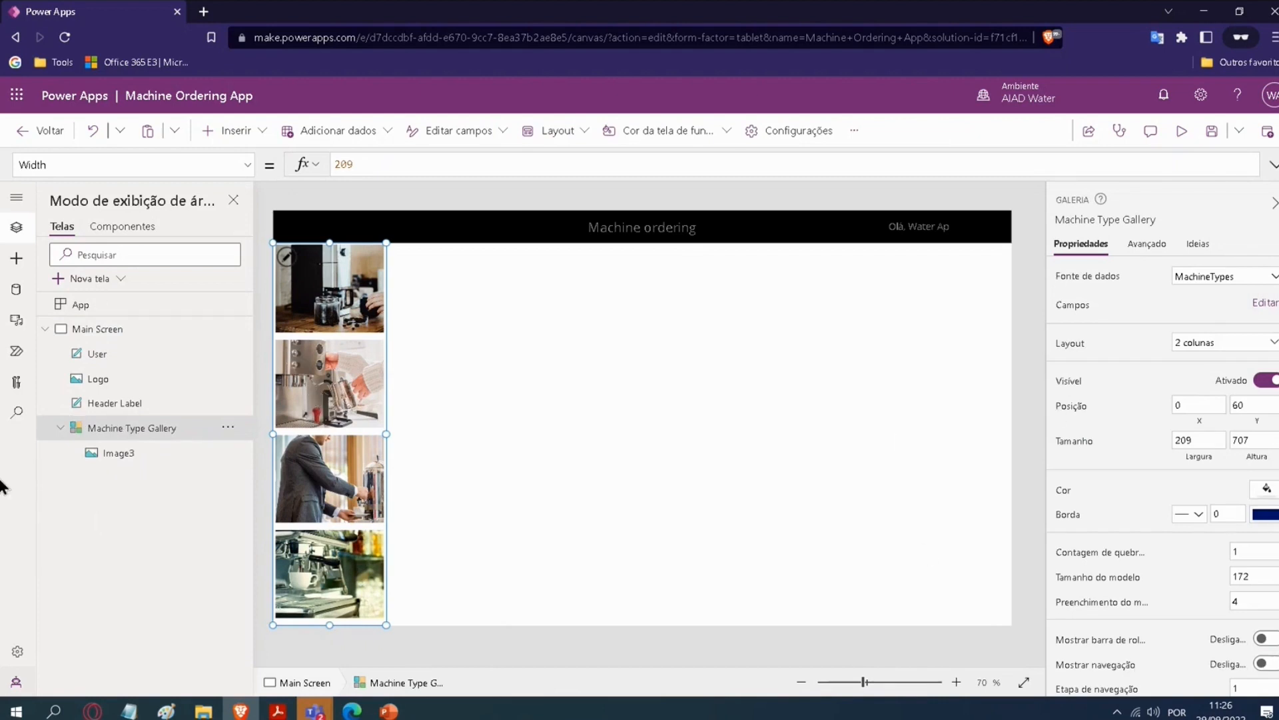
Step: Insert a text label on the Main Screen
click(17, 258)
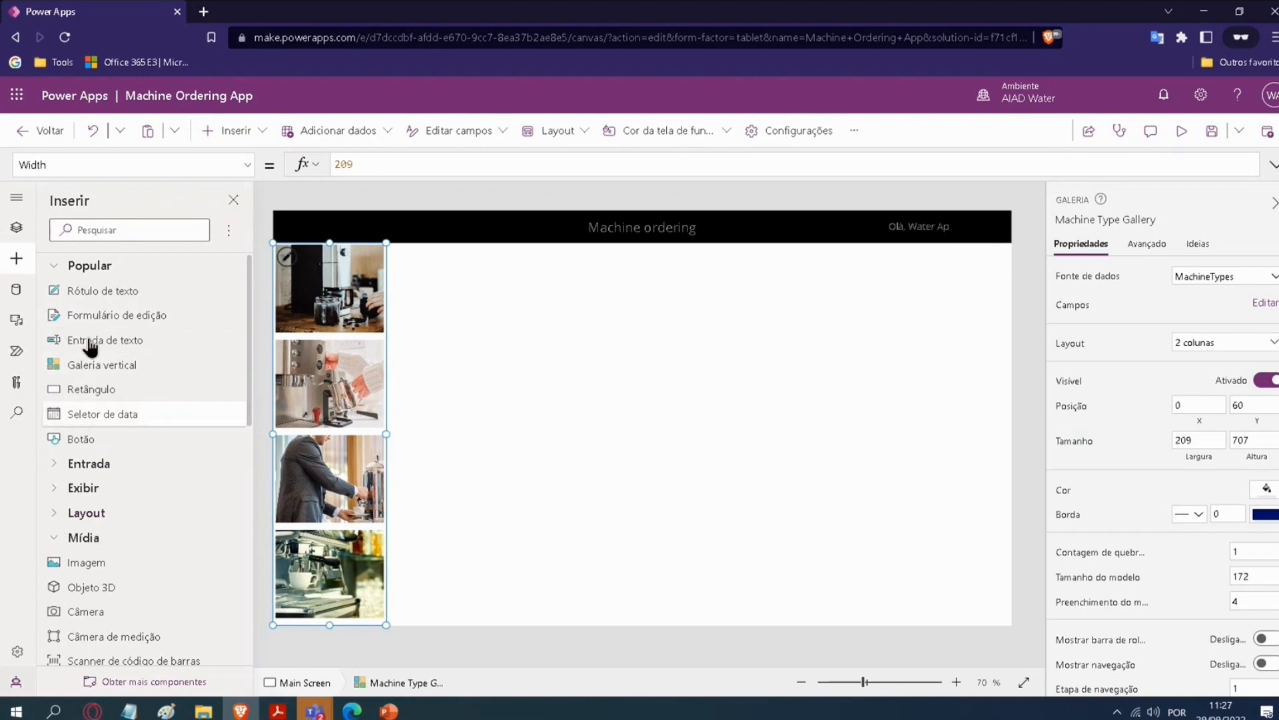
click(16, 227)
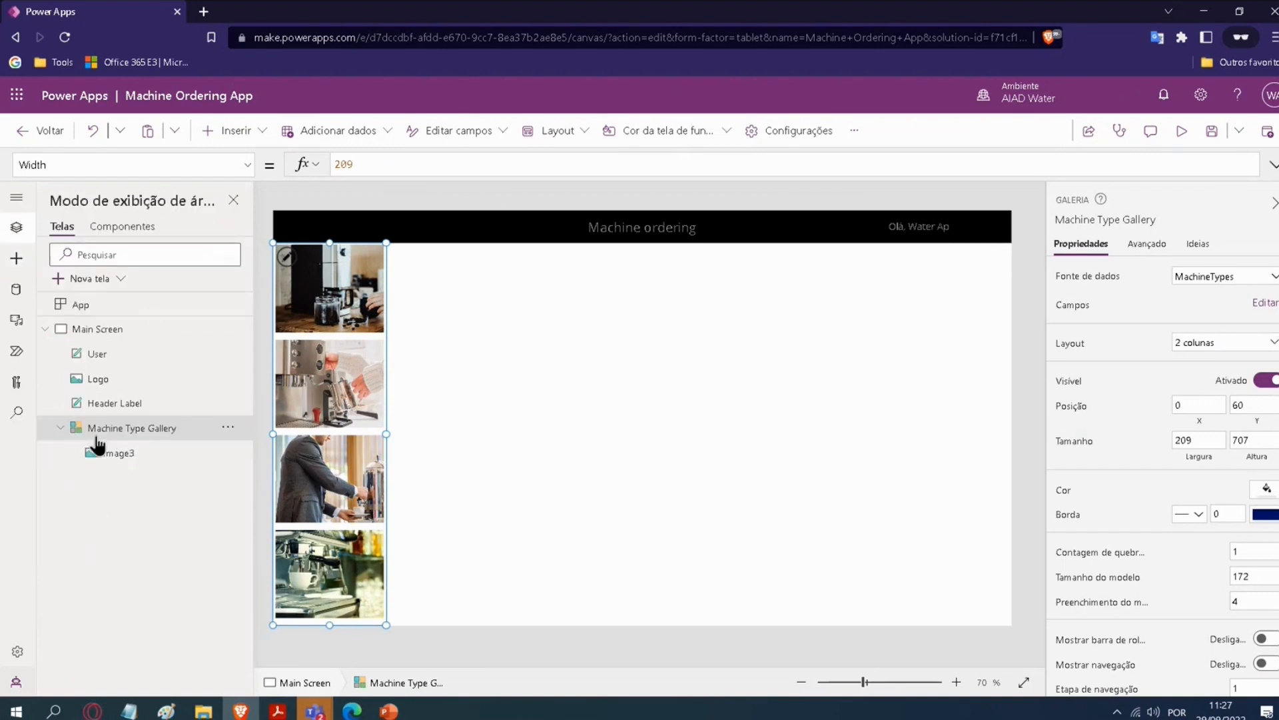
click(112, 452)
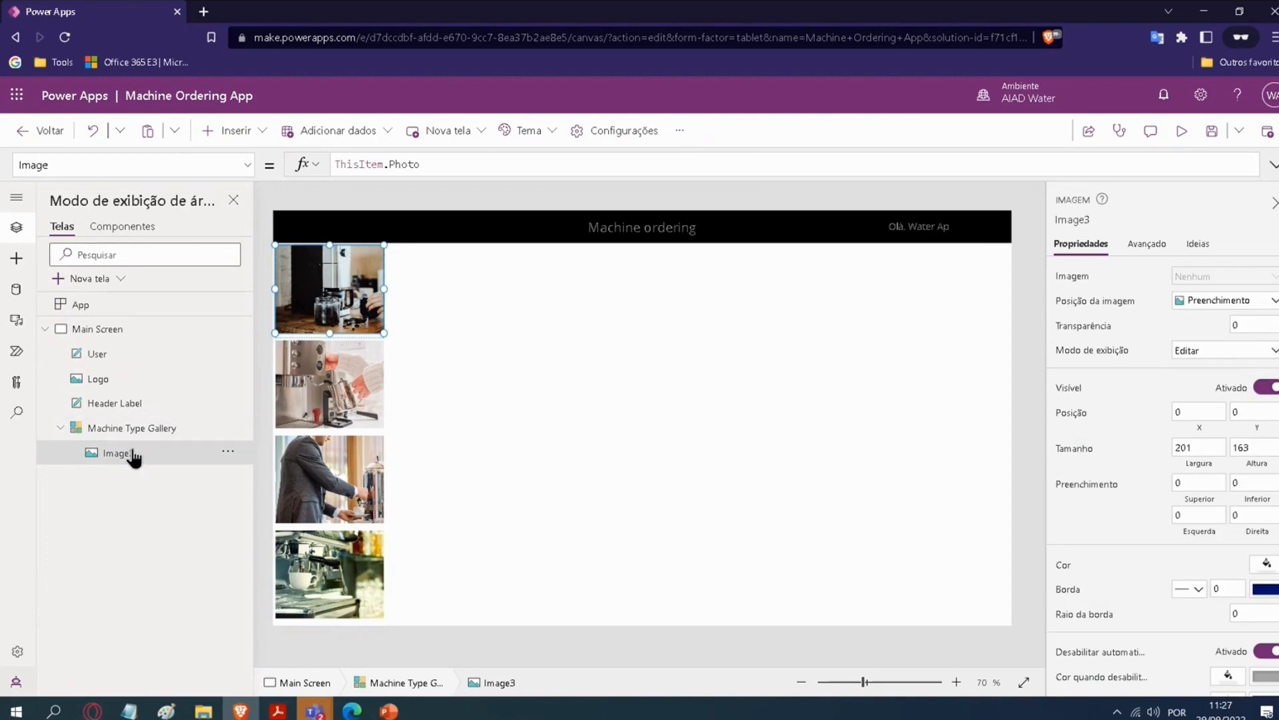
click(127, 428)
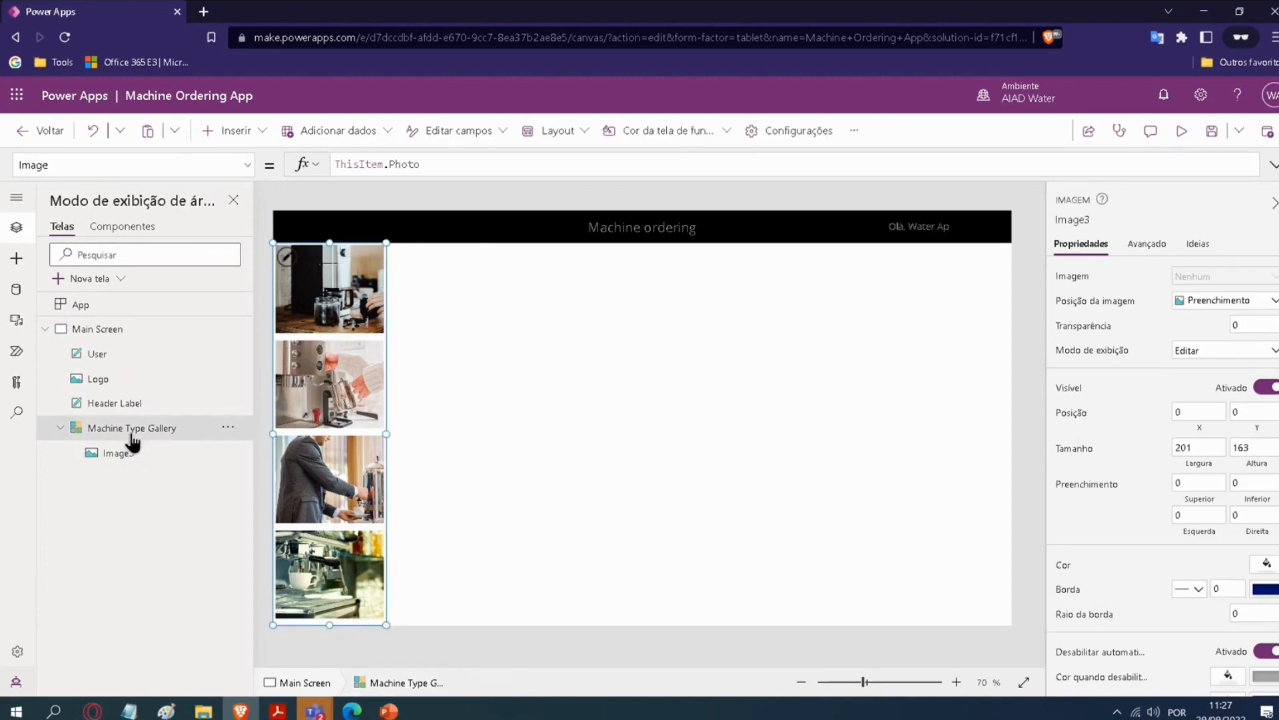
click(16, 259)
click(101, 292)
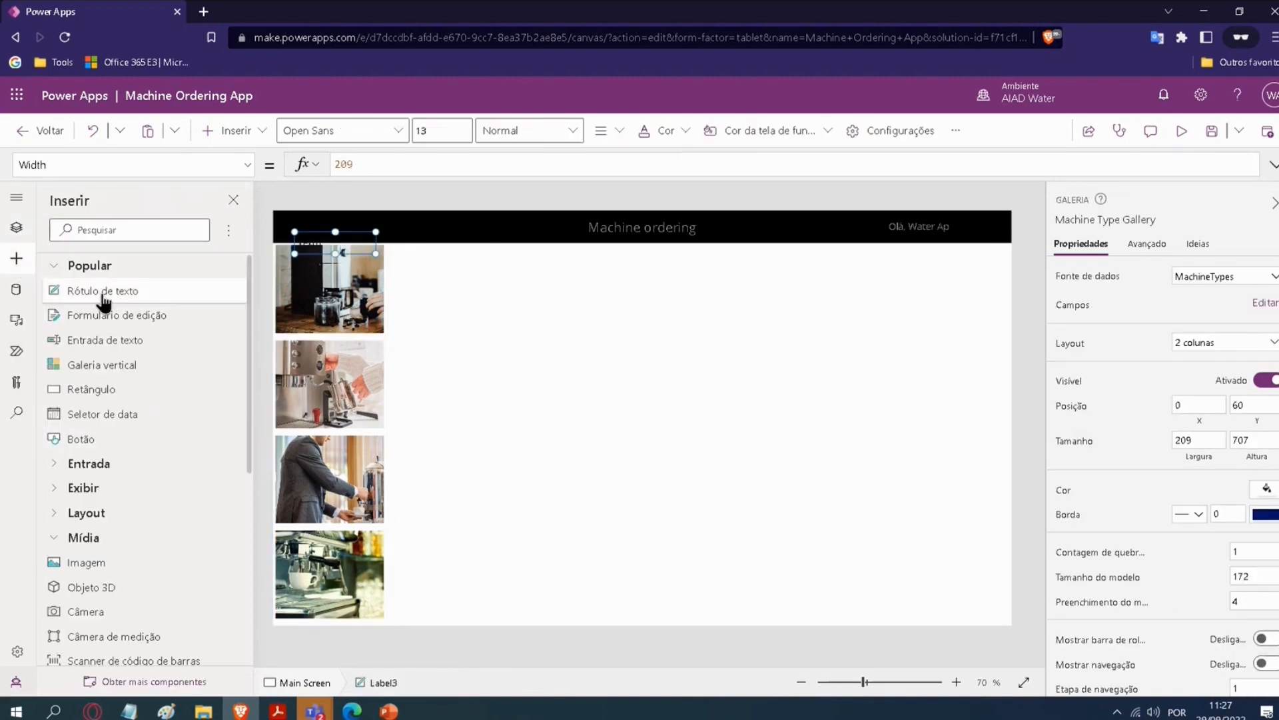
Step: Cut the new label Label3 from the Main Screen and paste it next to Image3 inside the Machine Type Gallery
click(16, 227)
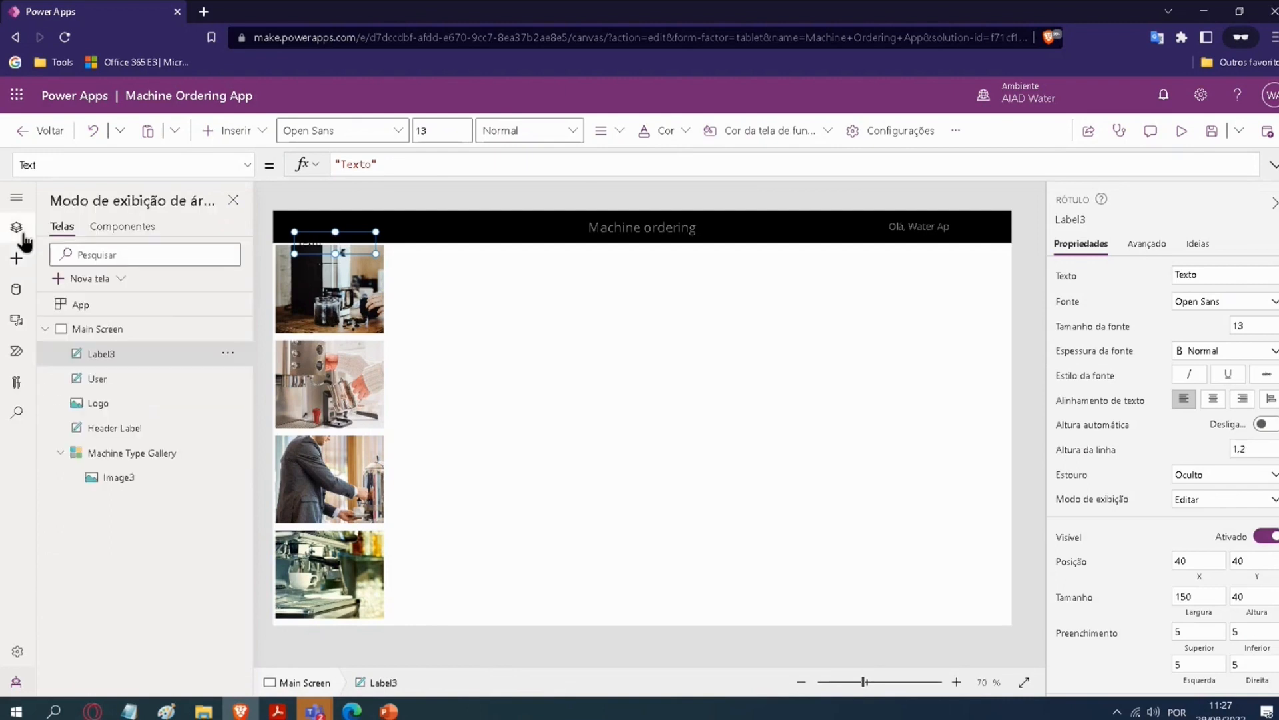
click(228, 353)
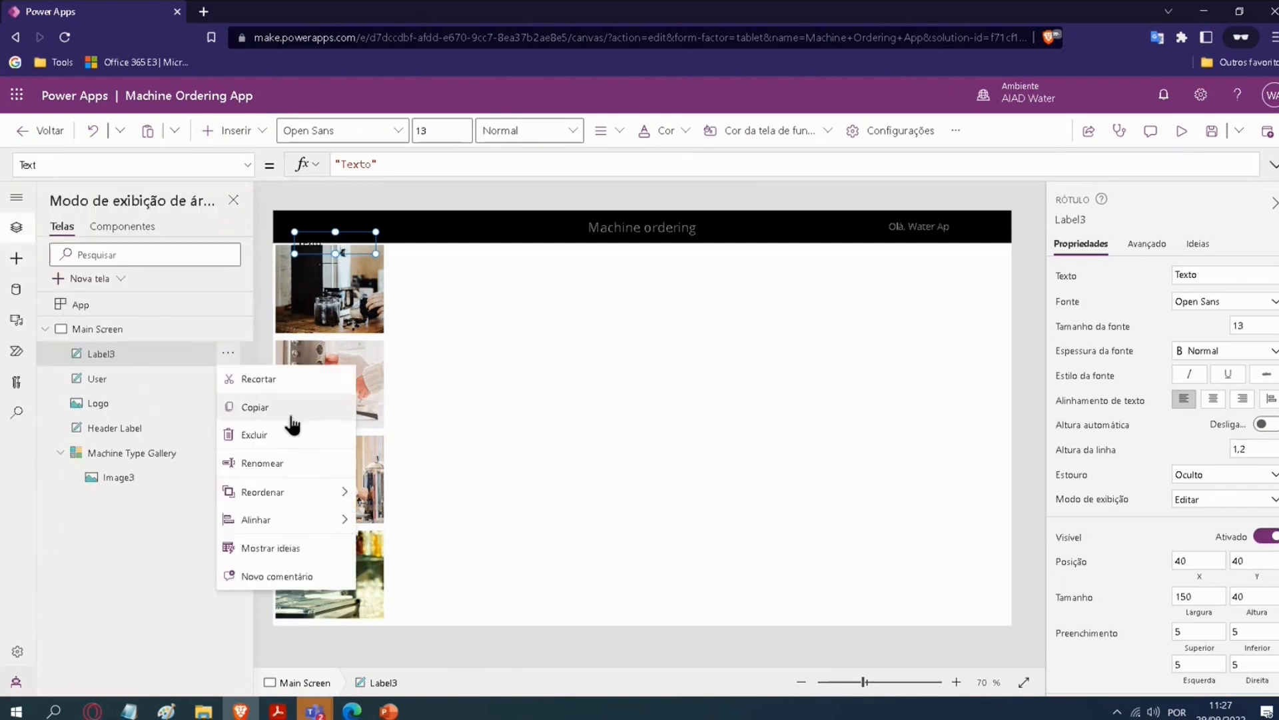
click(284, 434)
click(120, 456)
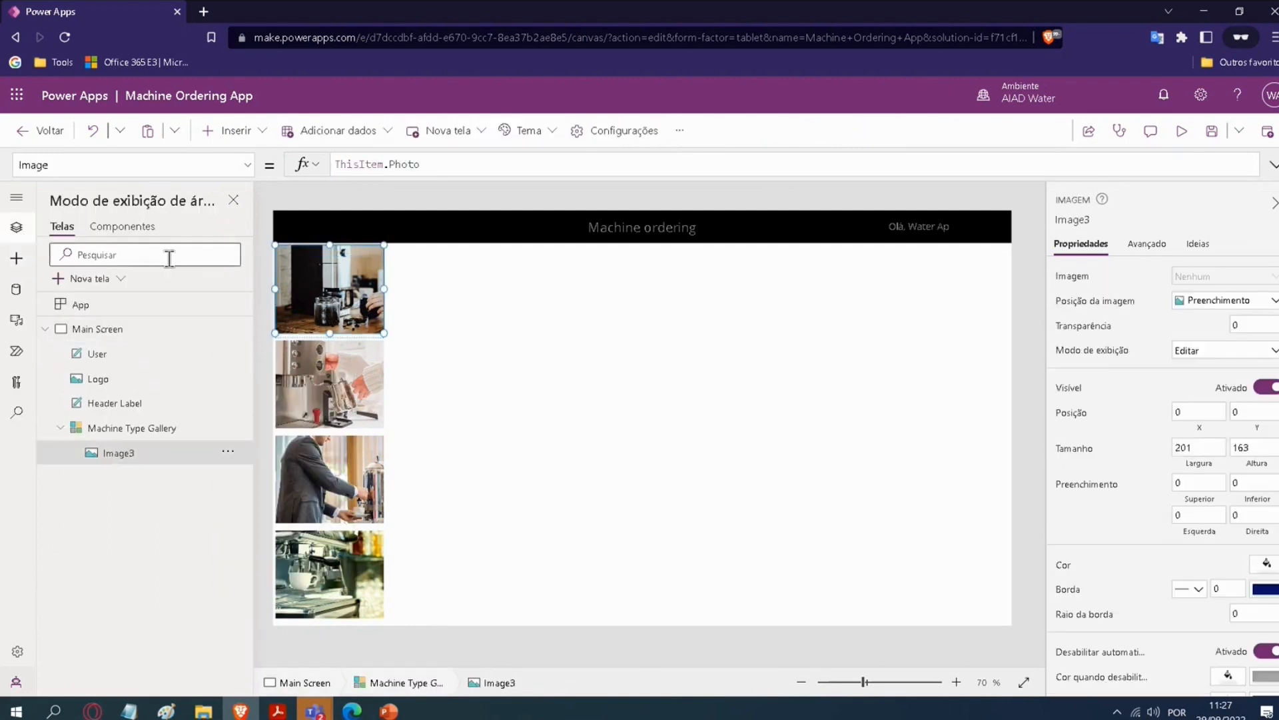
click(228, 451)
click(257, 530)
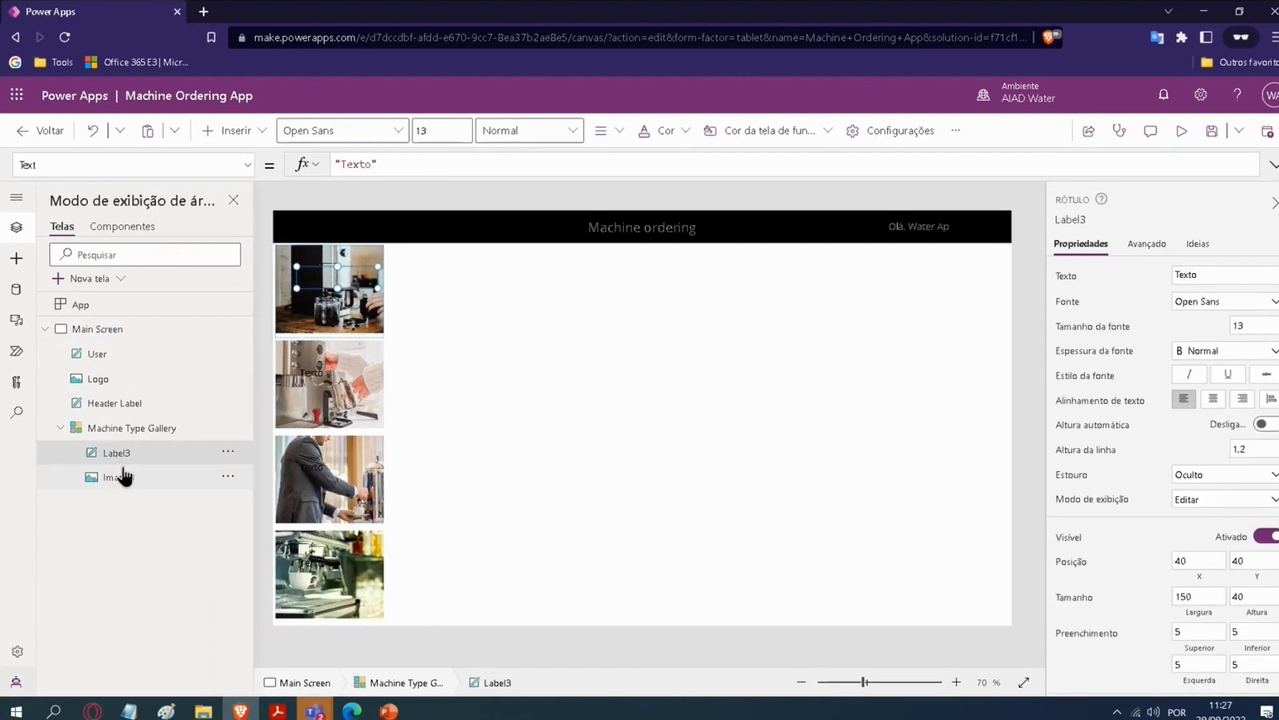
Step: Move Label3 to X 0, Y 123 along the photo's lower edge and widen it to 201 to span Image3
click(228, 478)
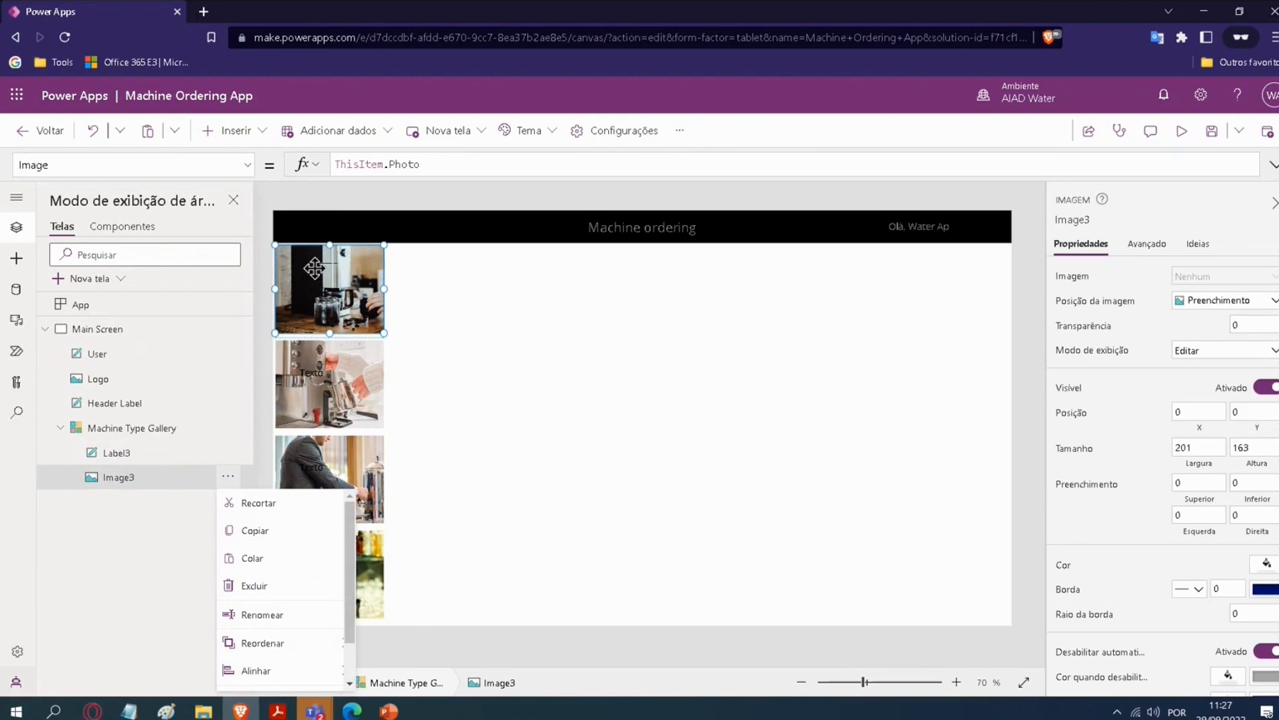
click(115, 453)
drag(311, 283, 326, 324)
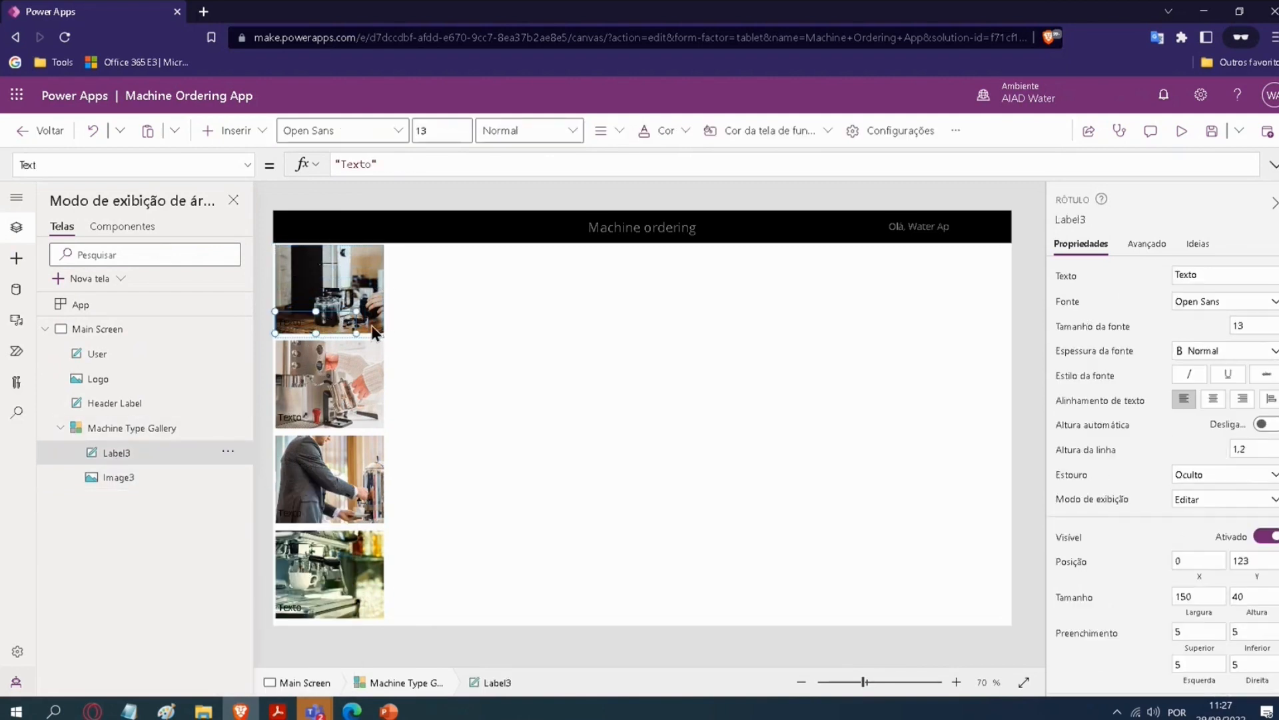
scroll(365, 326, up, 3)
scroll(365, 326, up, 2)
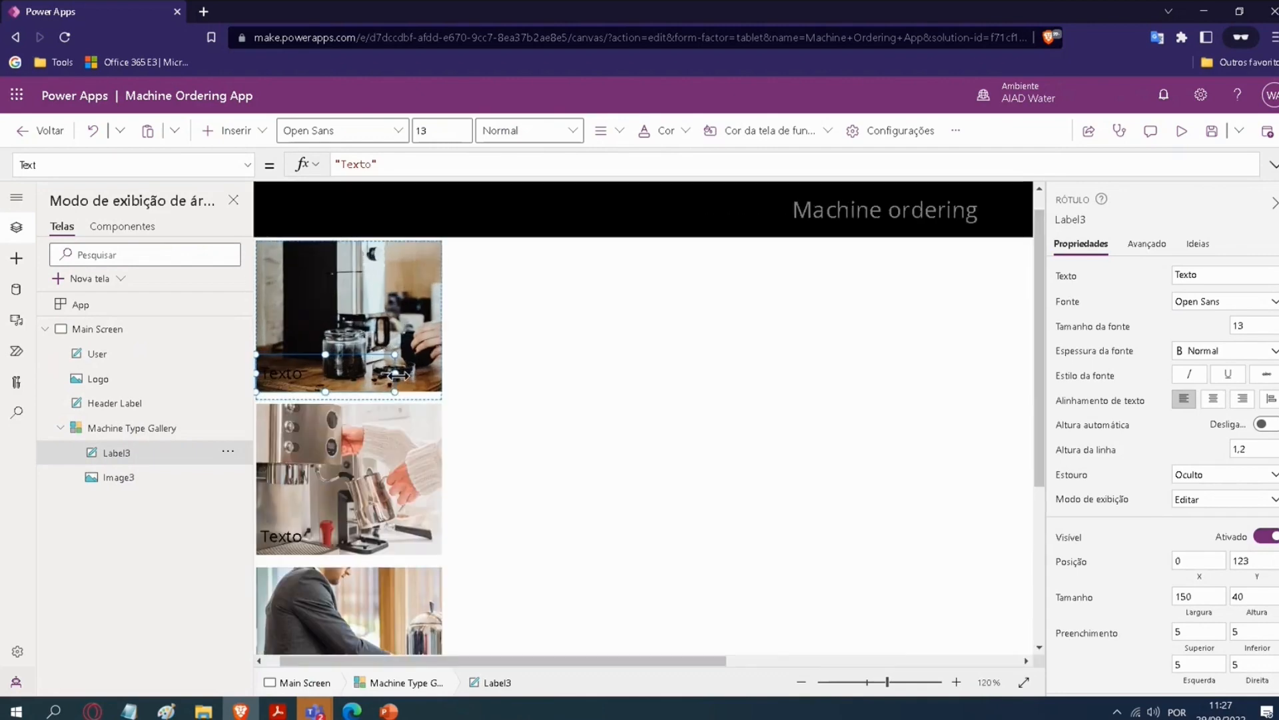
drag(395, 374, 447, 390)
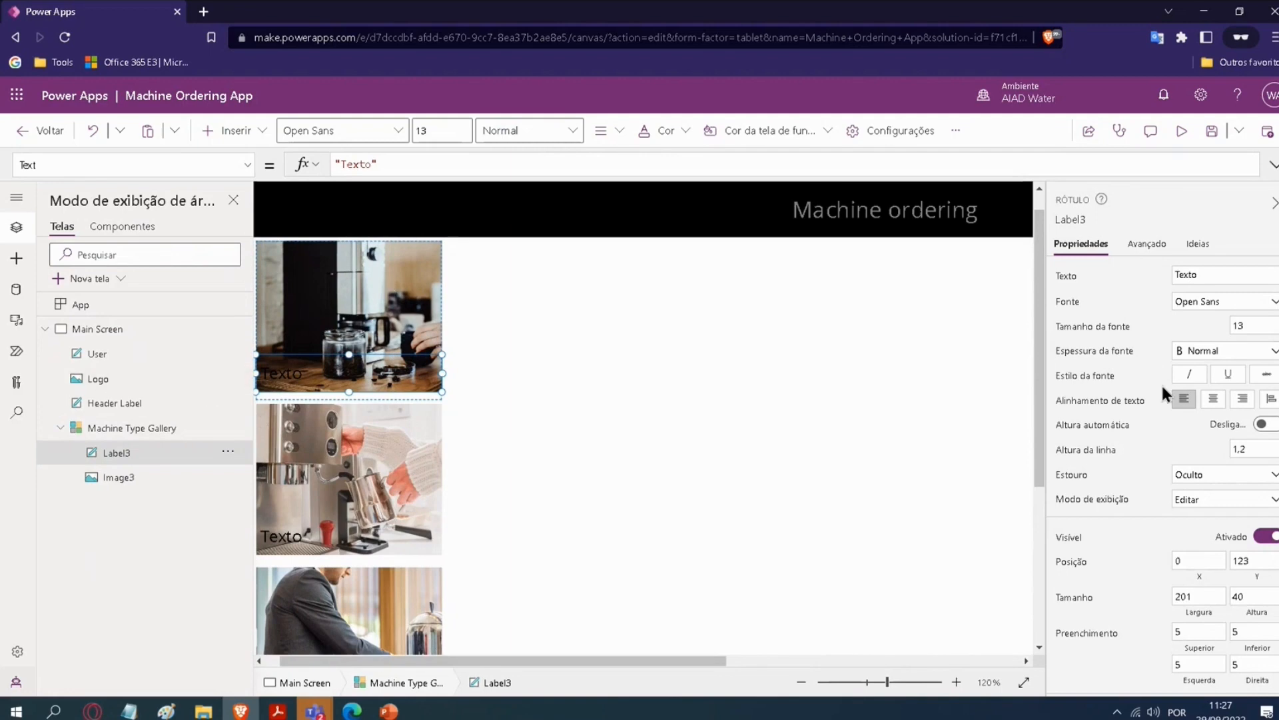
Step: Centre Label3's text horizontally and check its placement on all the gallery photos
click(1214, 400)
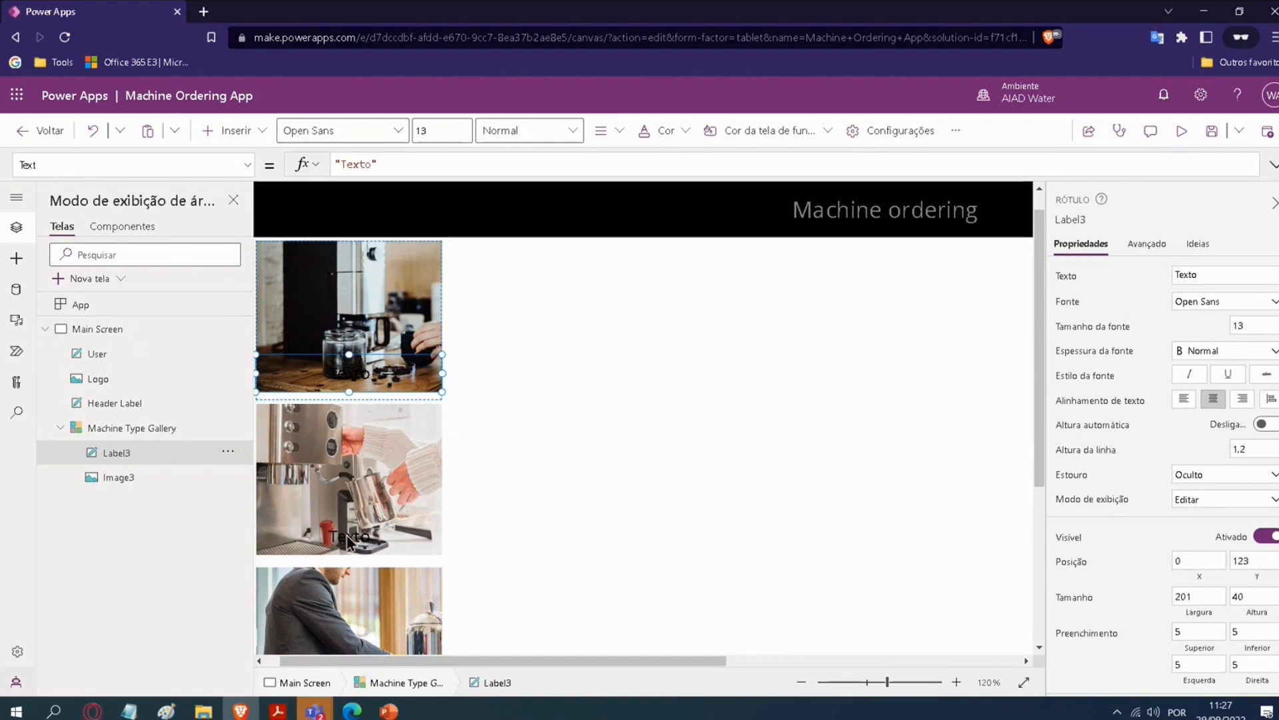
scroll(493, 383, down, 2)
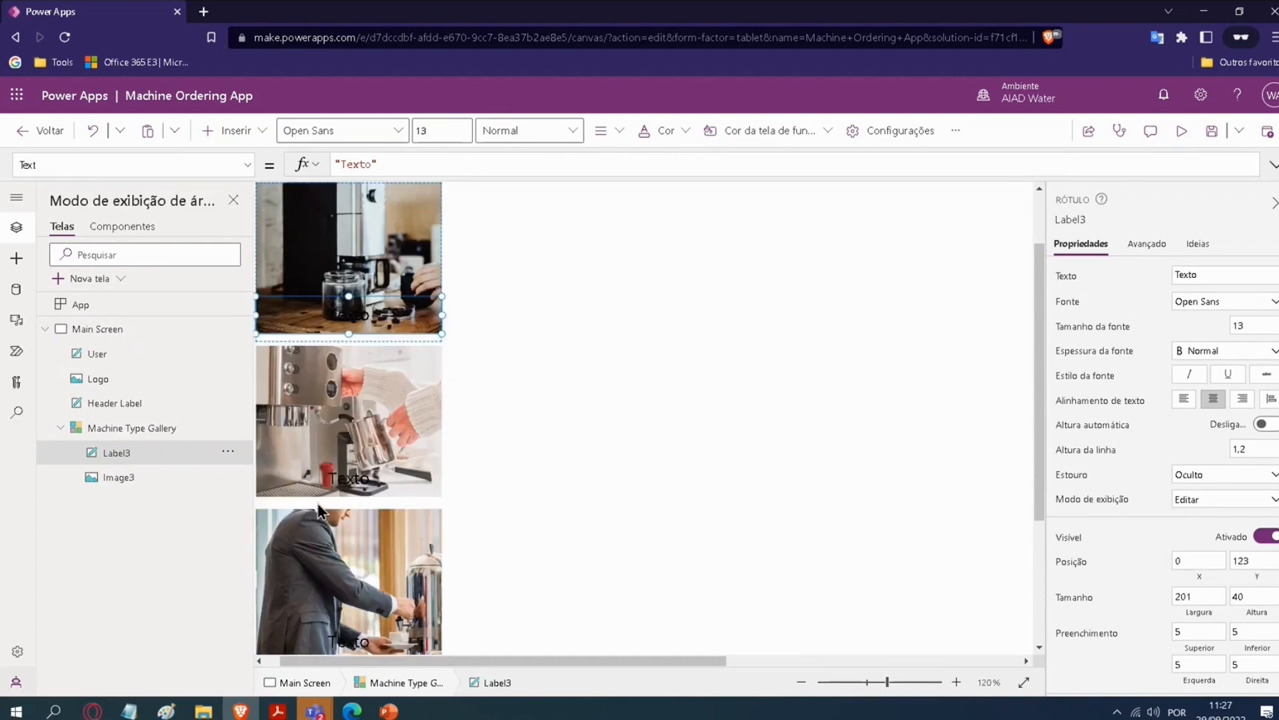
scroll(319, 511, down, 6)
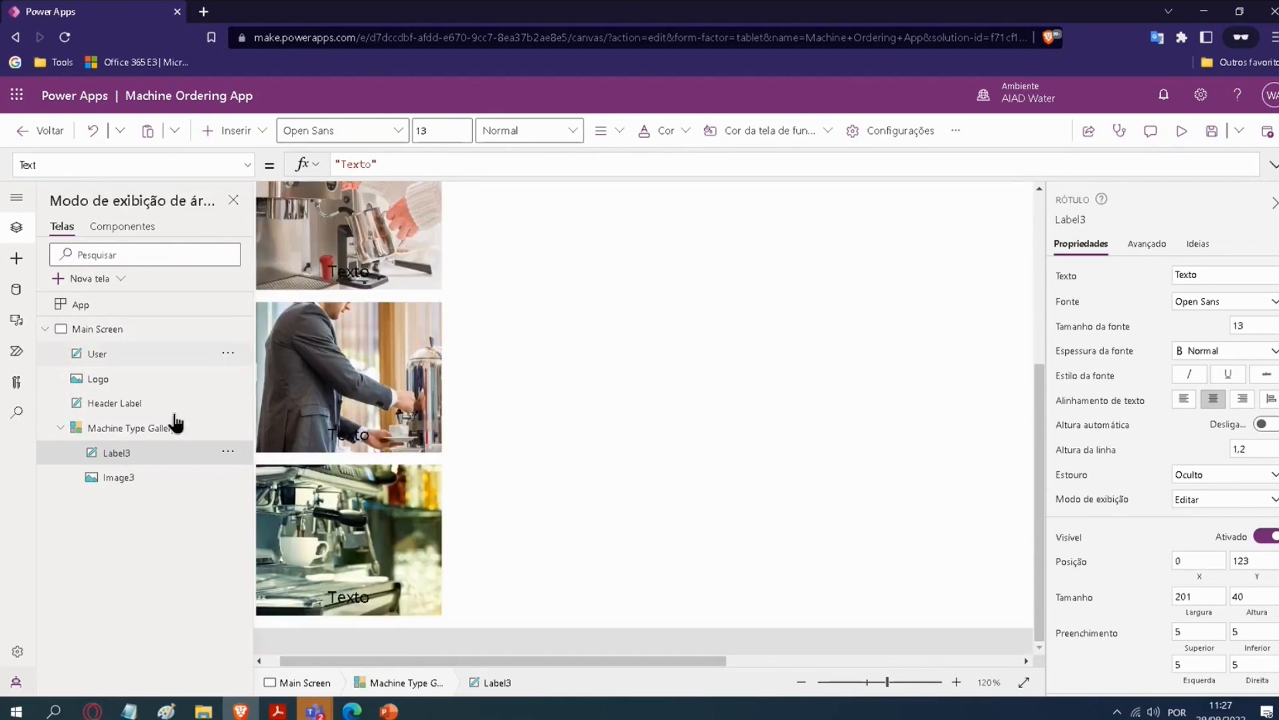
scroll(353, 506, up, 8)
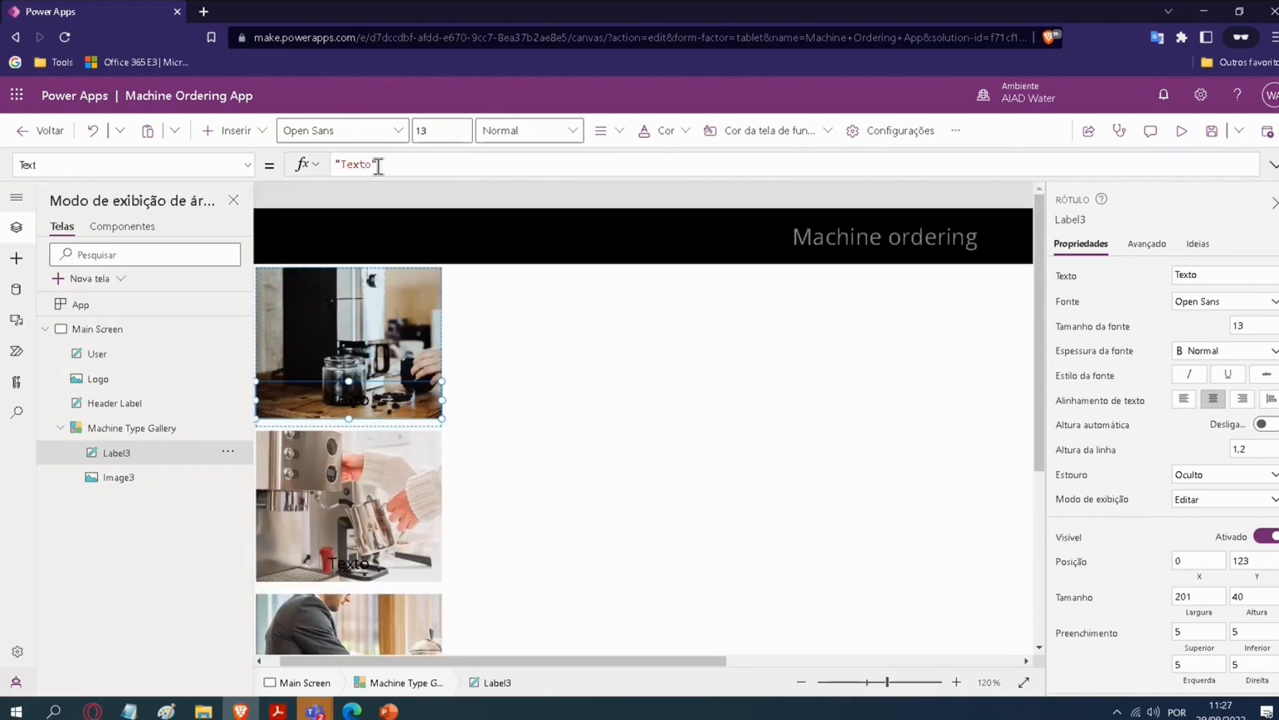
scroll(647, 476, down, 5)
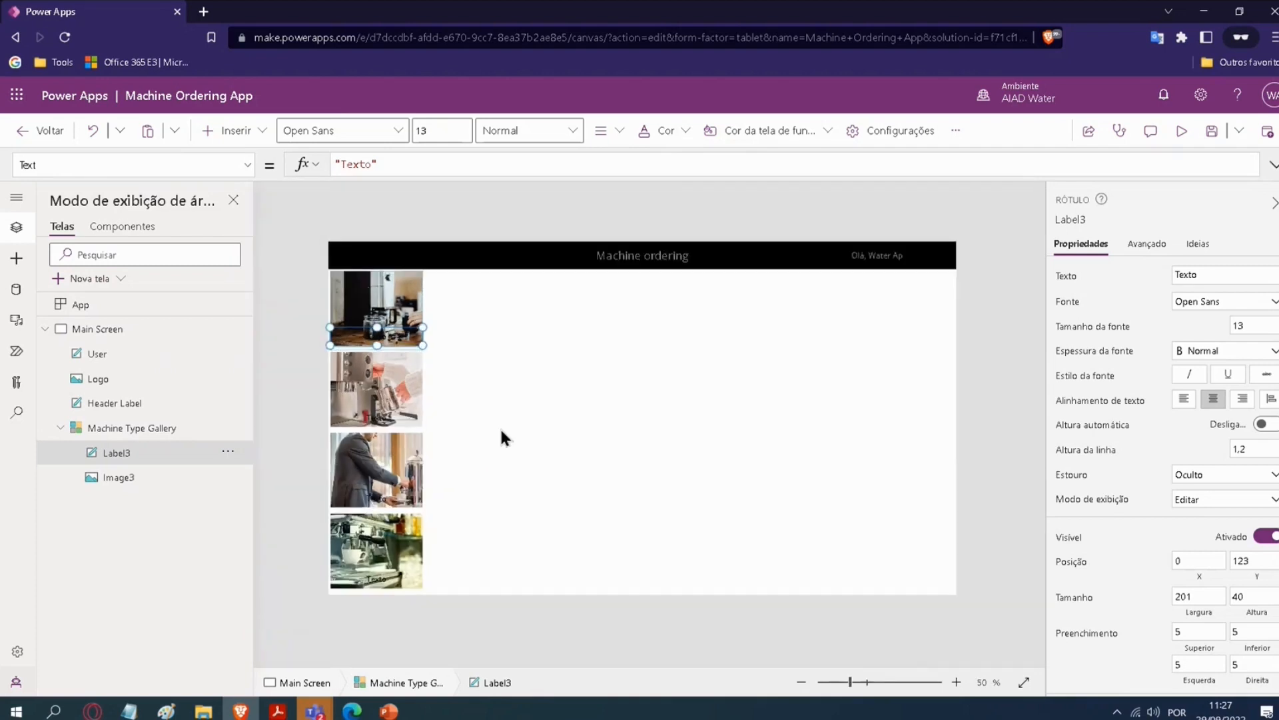
scroll(496, 424, up, 1)
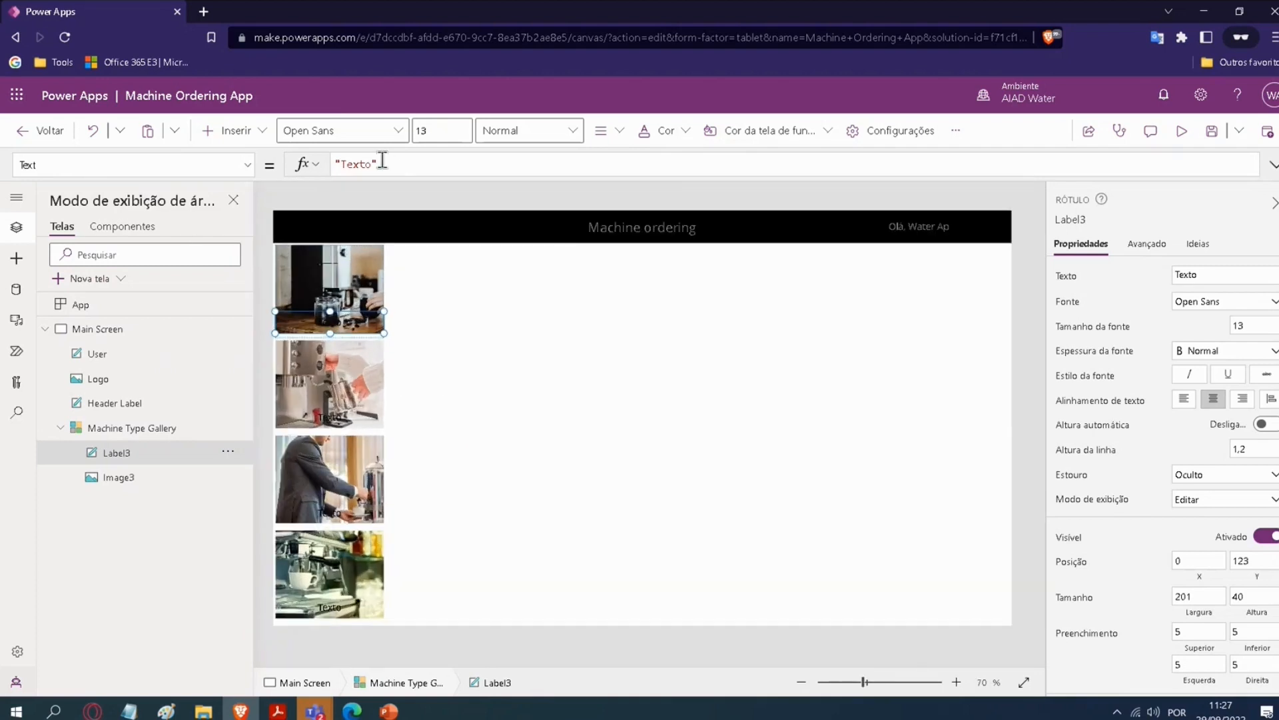
Step: Set Label3's Text property to the formula ThisItem.Name
drag(392, 164, 330, 164)
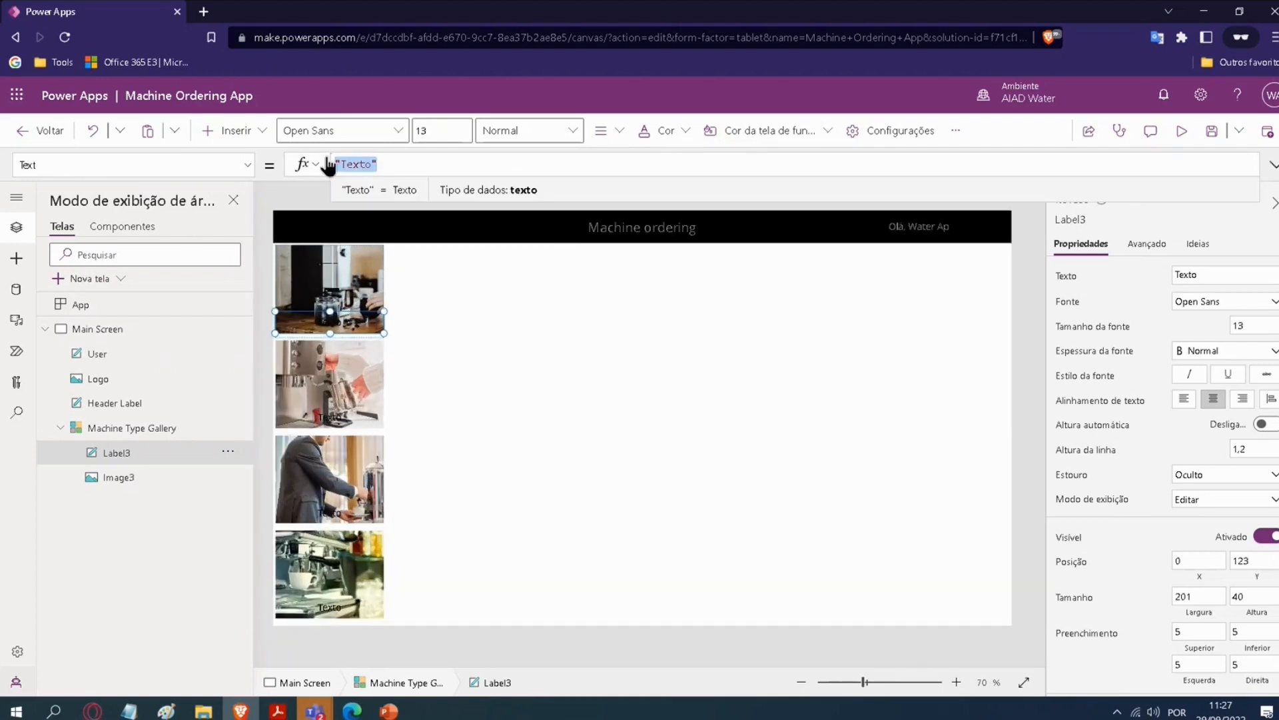
key(BackSpace)
text(Thi)
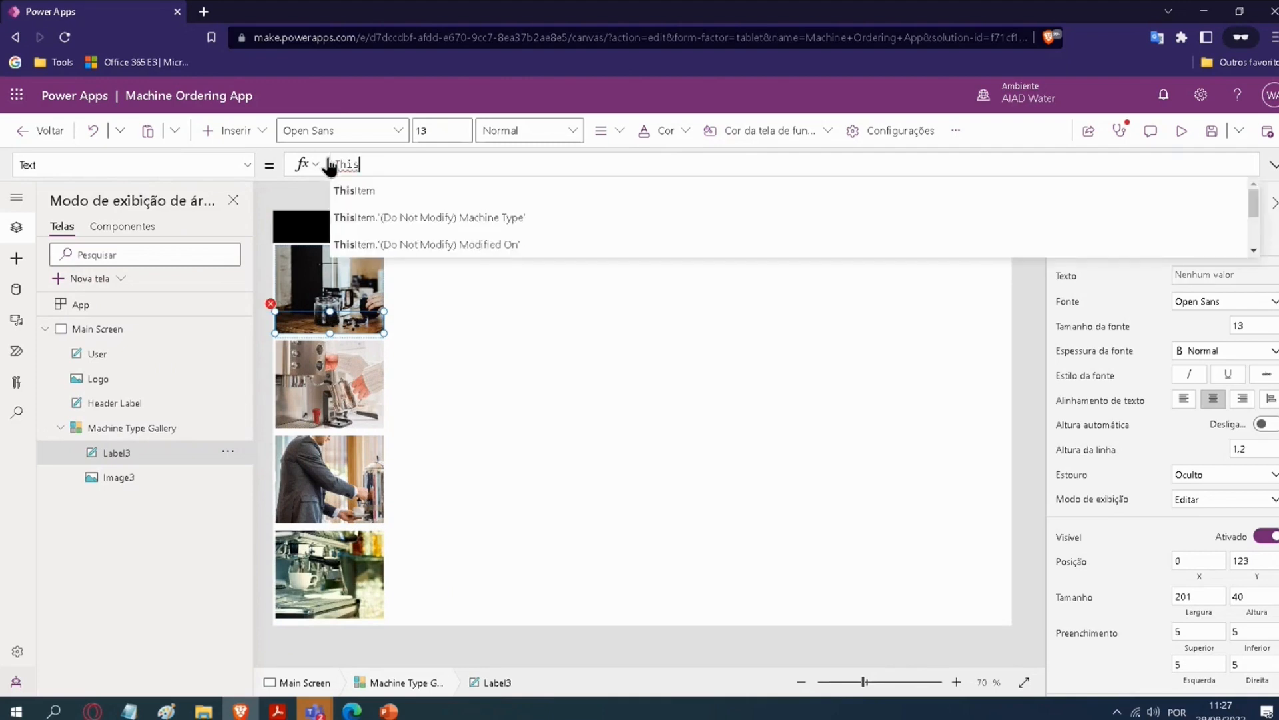
text(s)
click(354, 190)
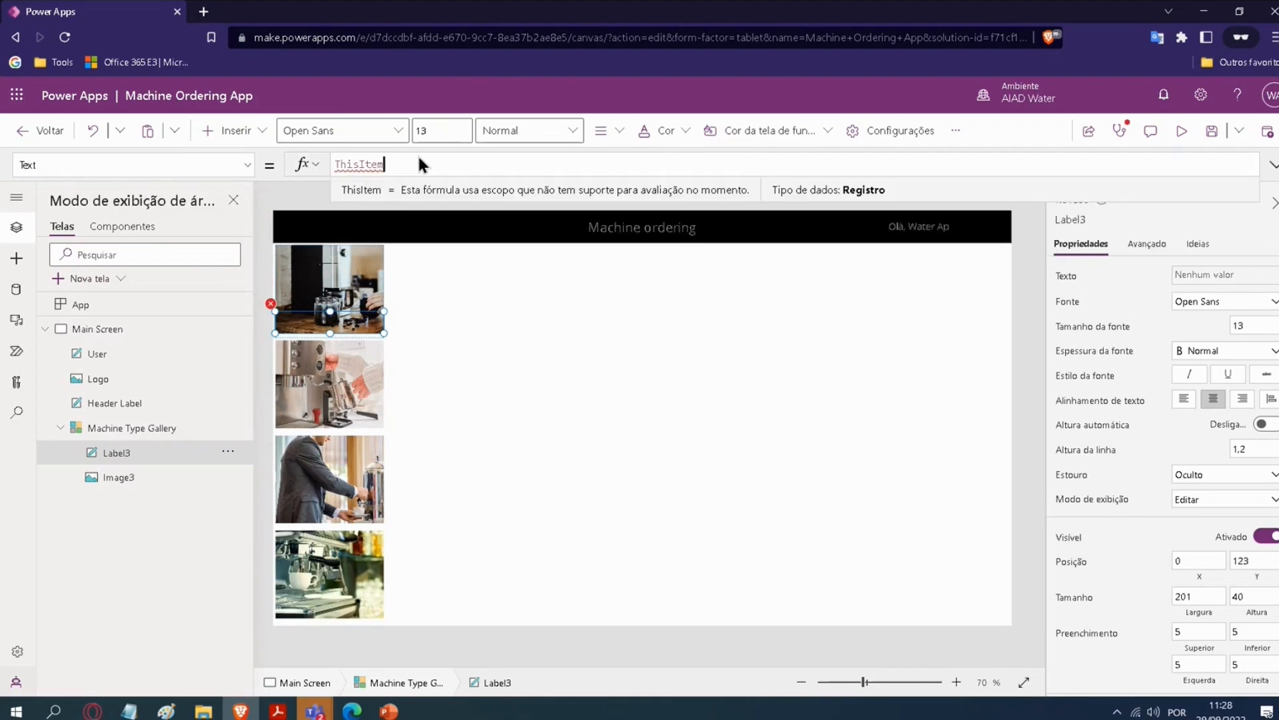
text(.)
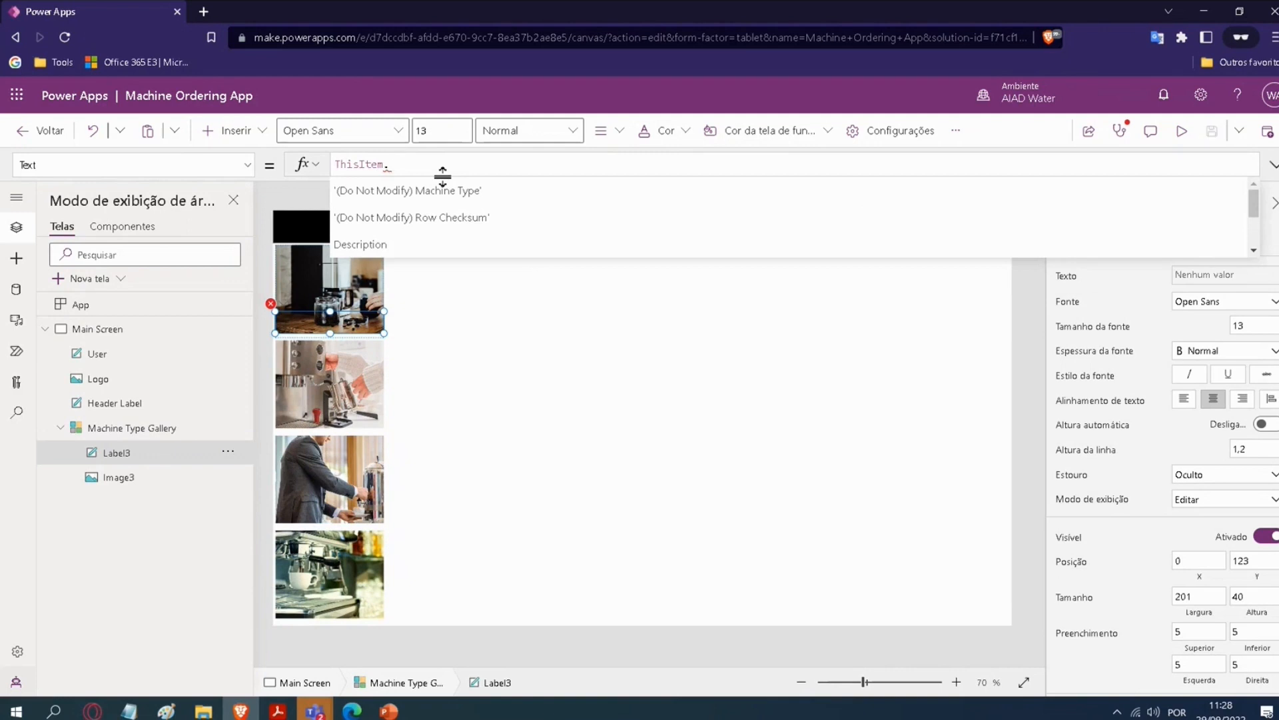
text(Nam)
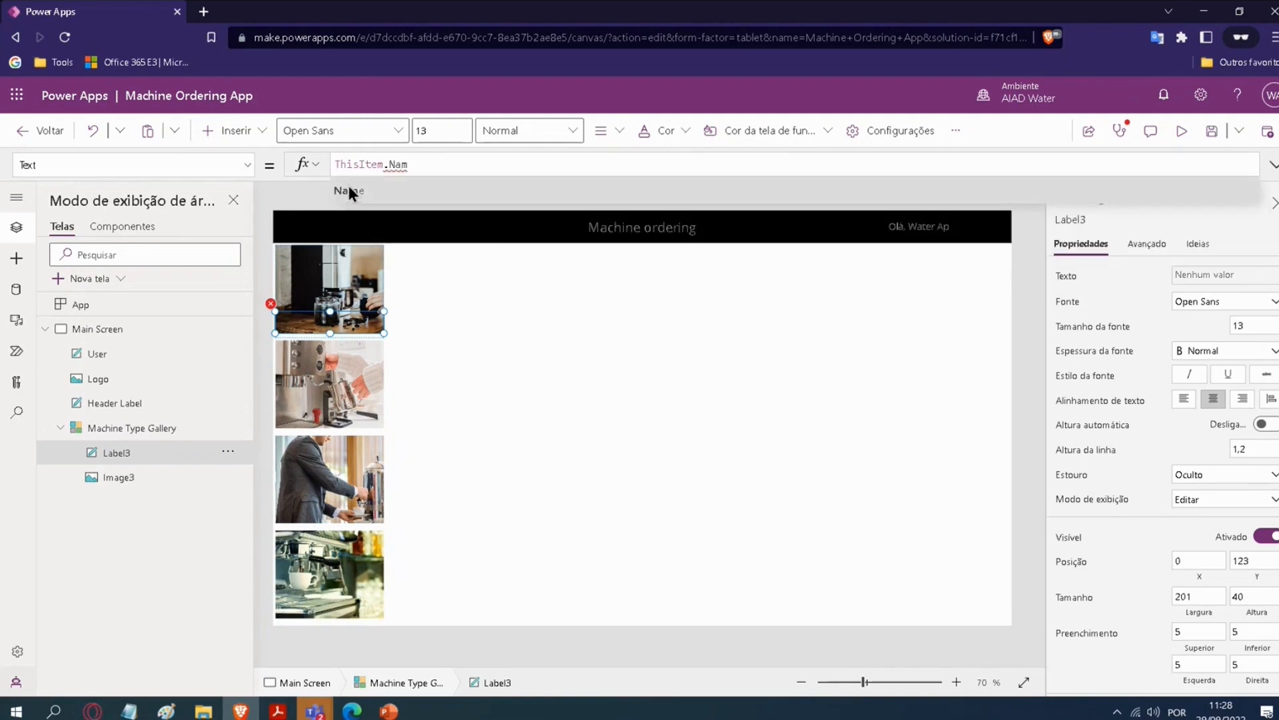
click(349, 191)
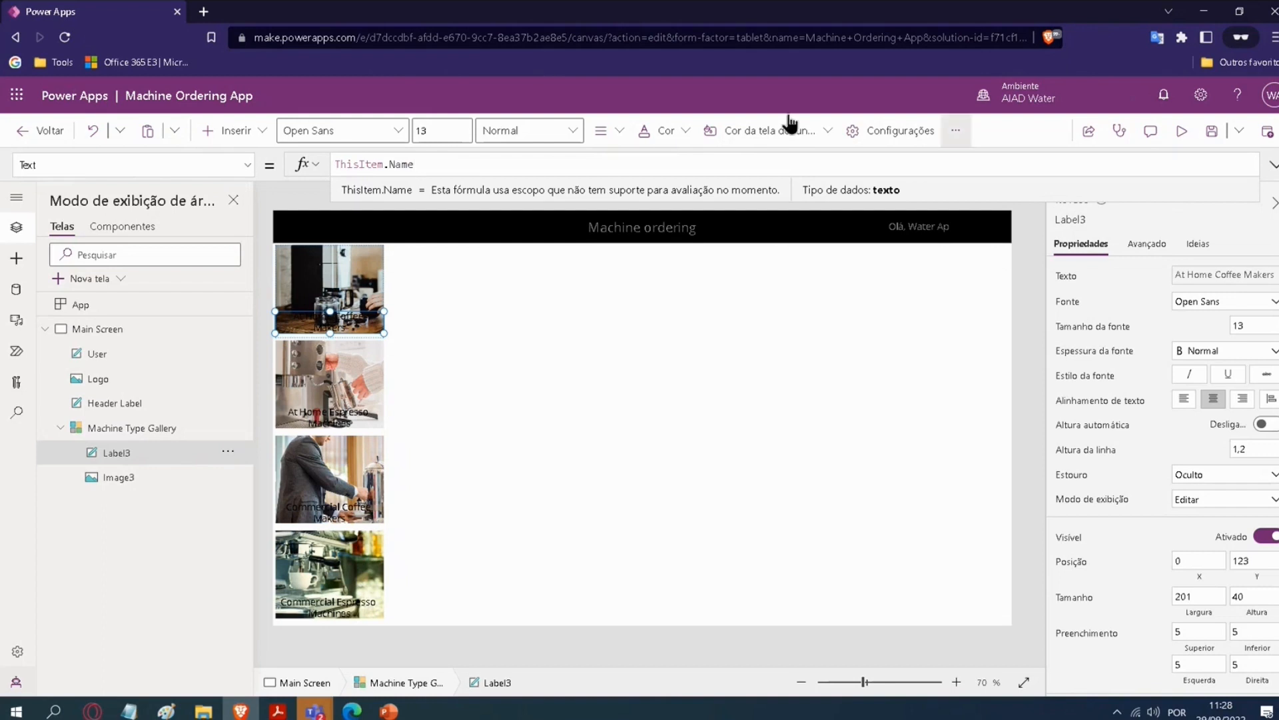
Step: Set Label3's Color property to Gray
click(675, 133)
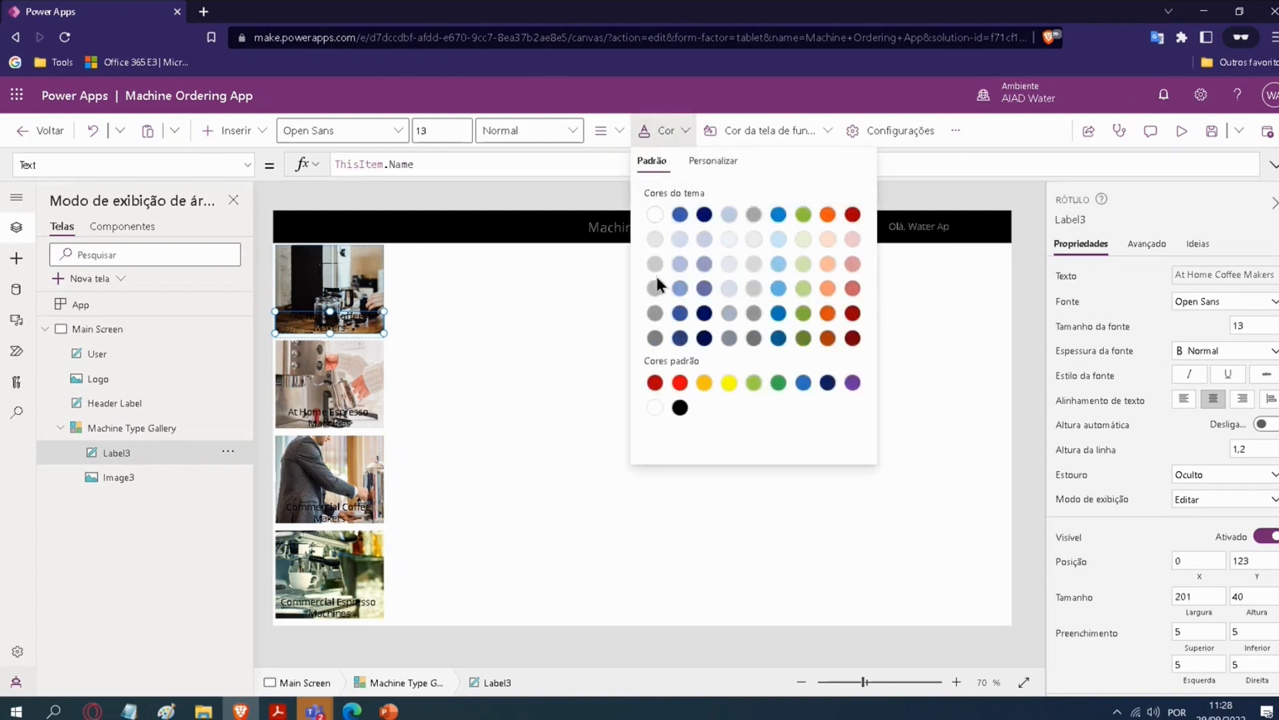
click(244, 168)
scroll(93, 333, up, 5)
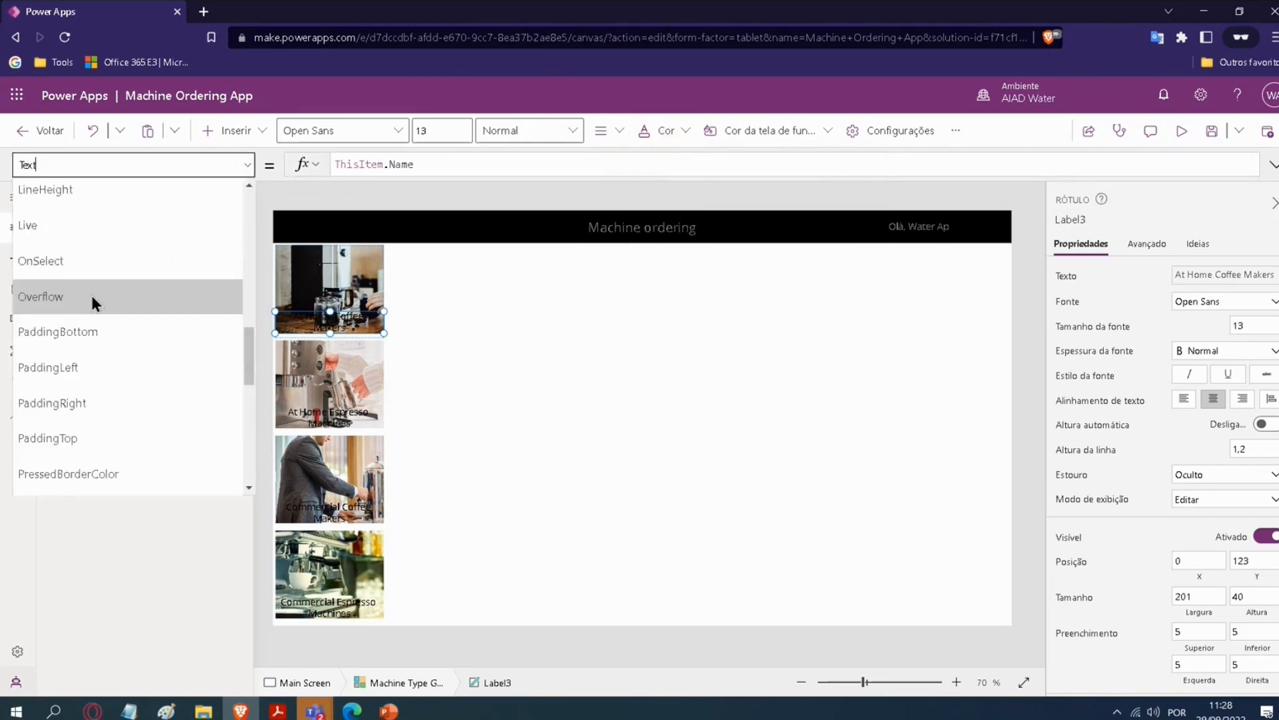
scroll(54, 250, up, 5)
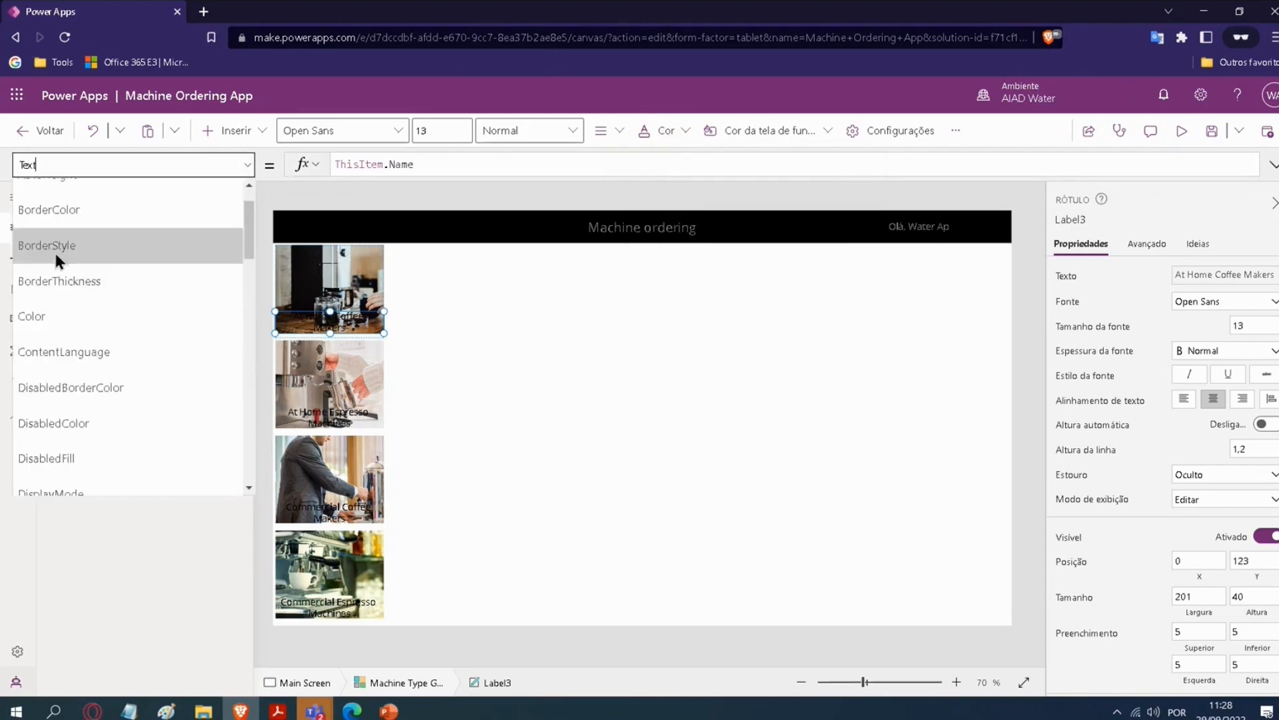
click(46, 350)
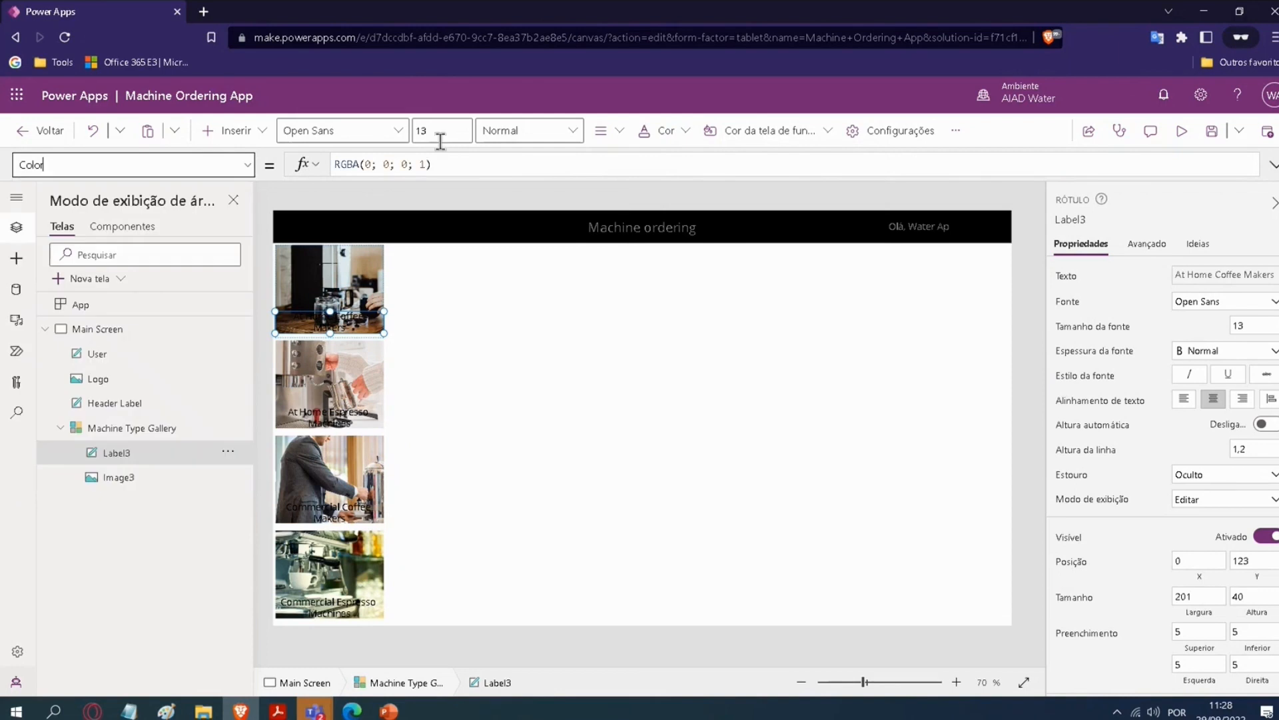
click(455, 165)
key(ctrl+a)
key(BackSpace)
text(G)
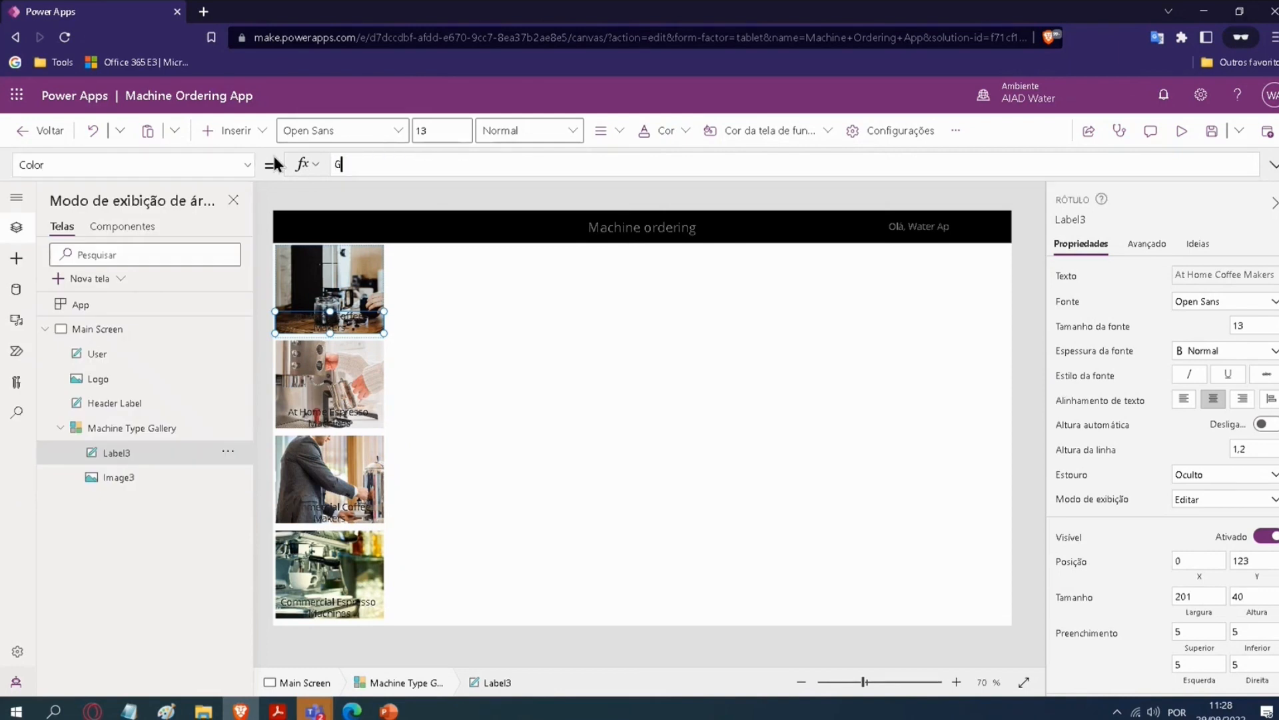
text(ray)
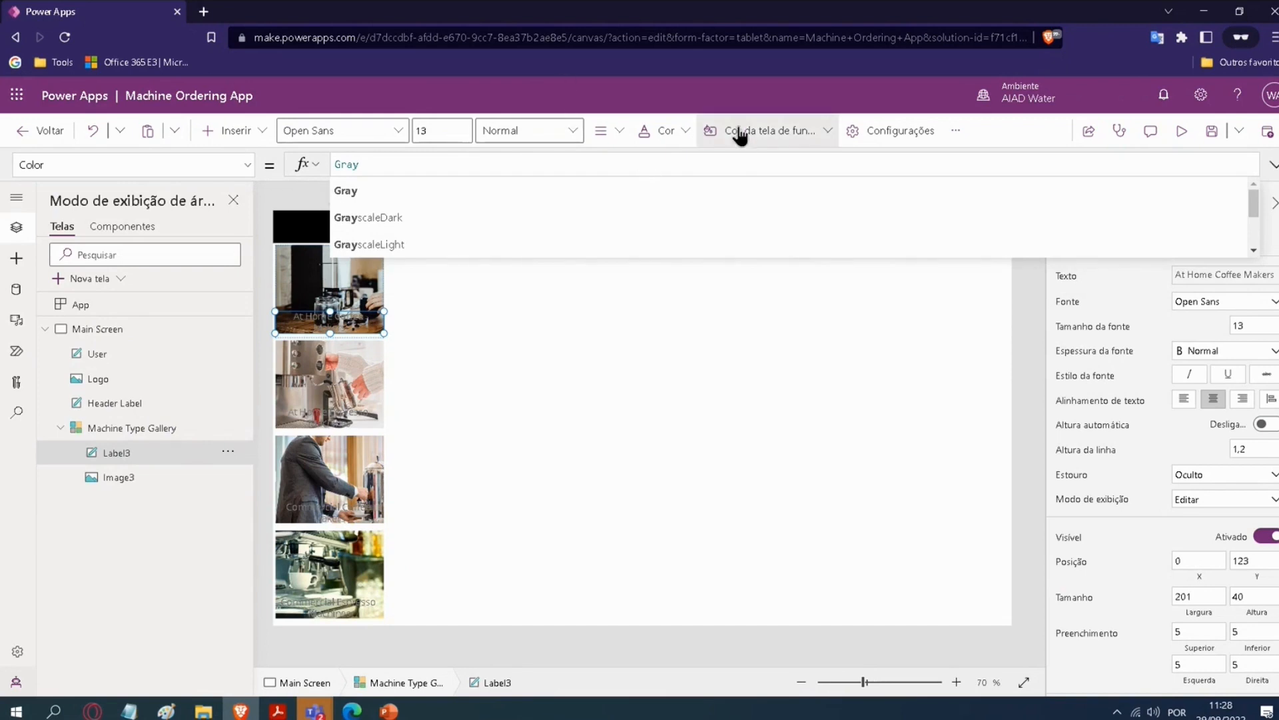
Step: Set Label3's Fill property to Black
click(247, 164)
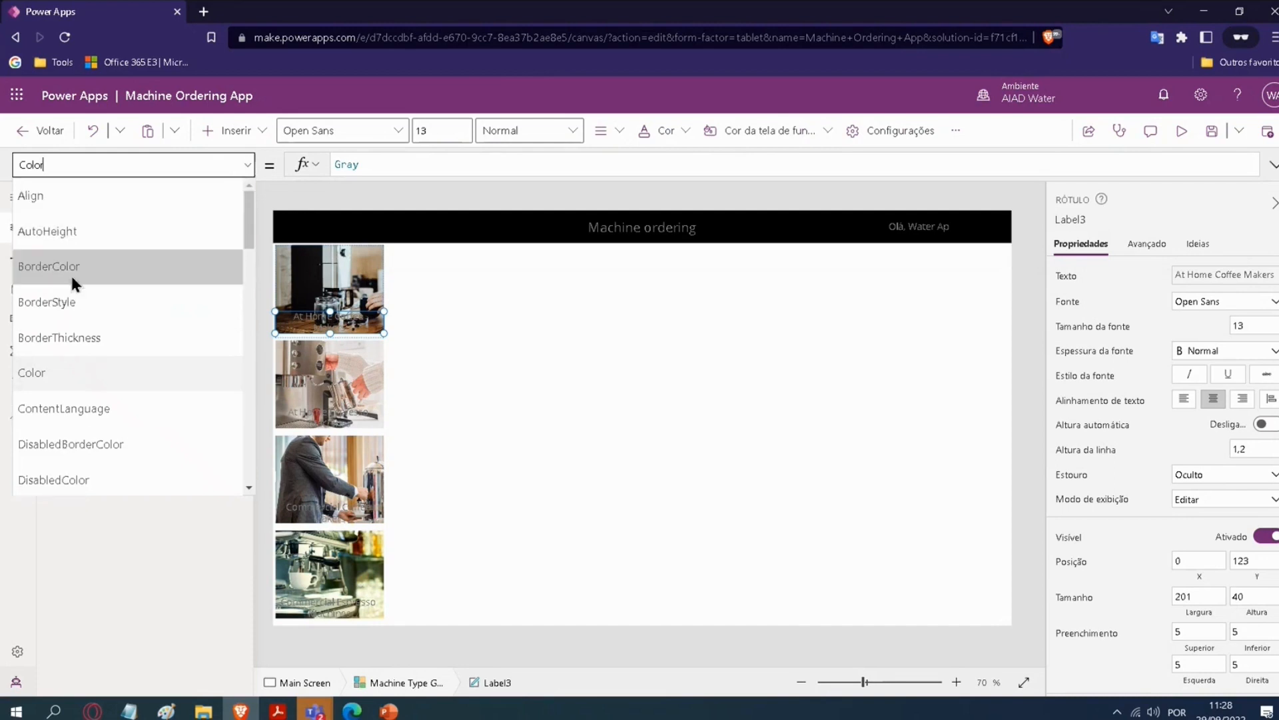
scroll(73, 266, down, 2)
click(40, 431)
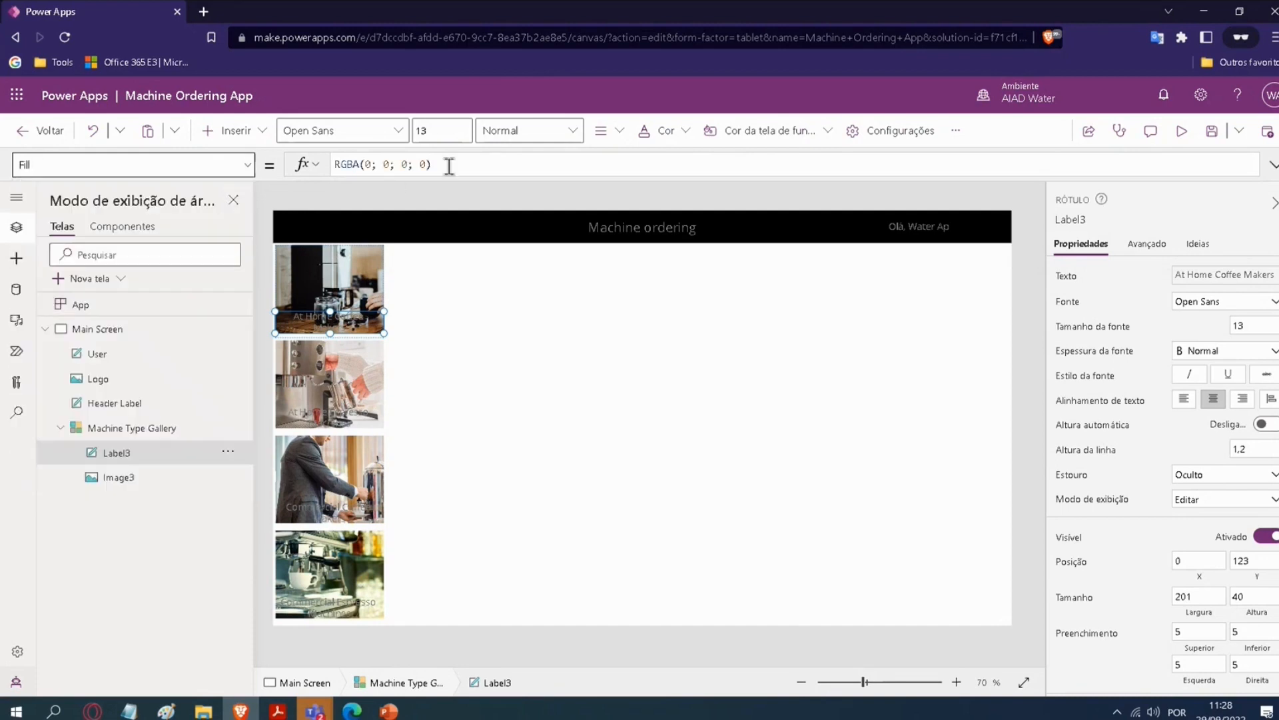
drag(440, 164, 251, 168)
text(Bla)
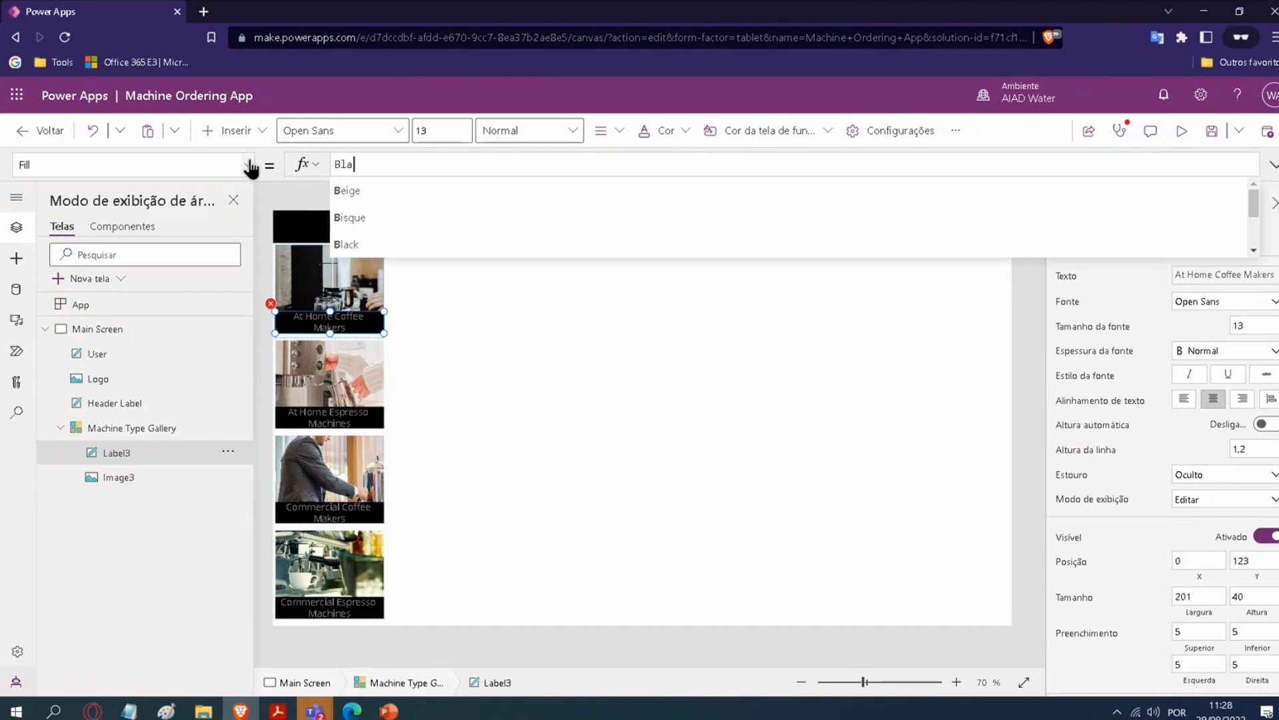
text(ck)
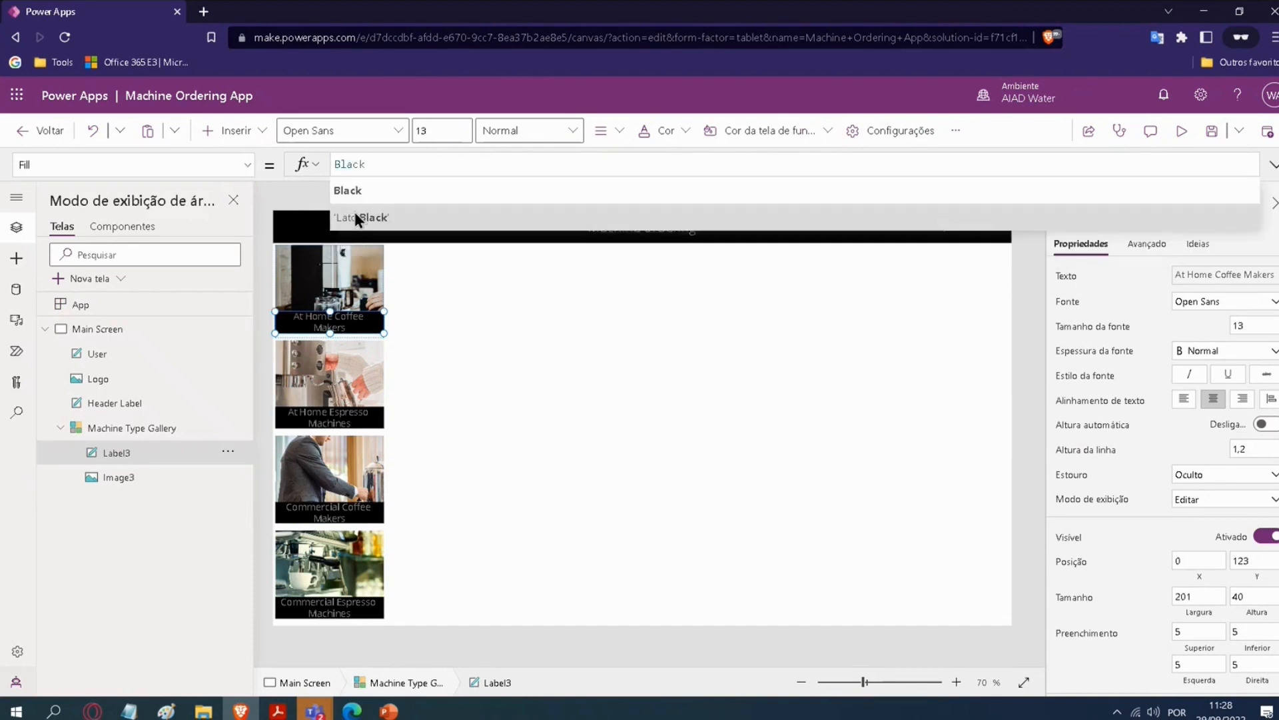
Step: Set Label3's font size to 10 so each machine type name fits on one line
click(281, 183)
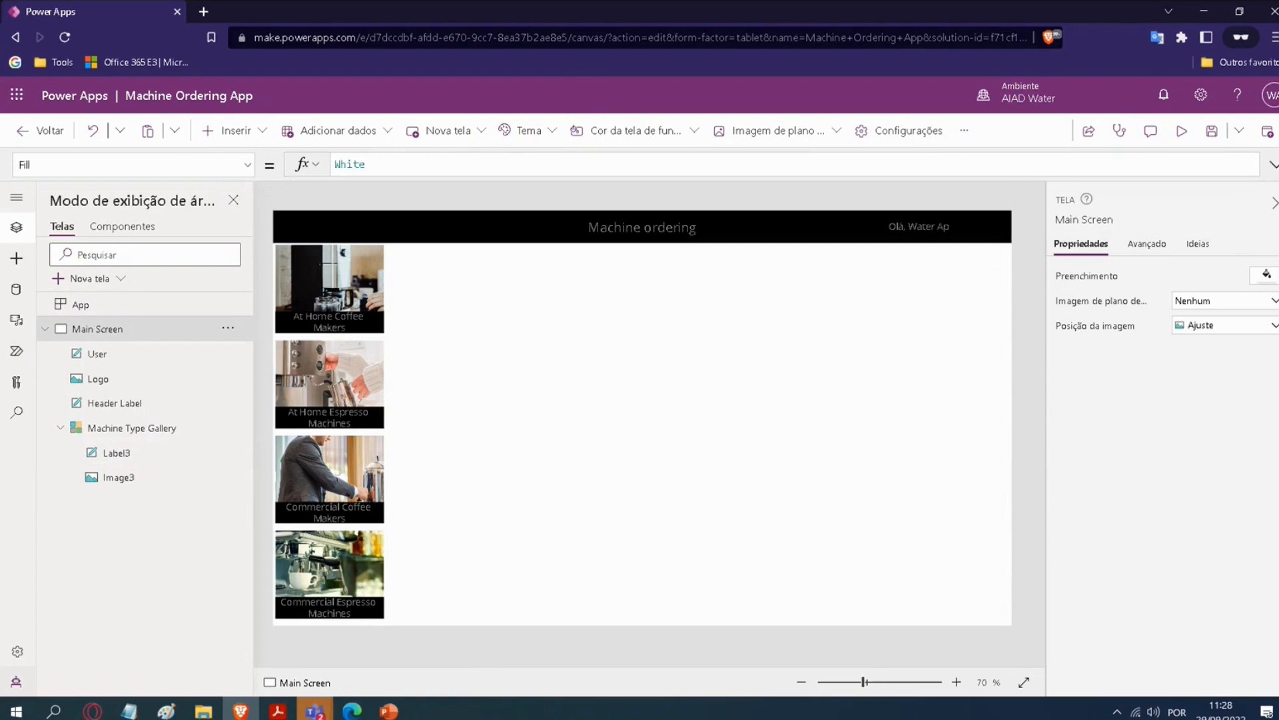
click(326, 326)
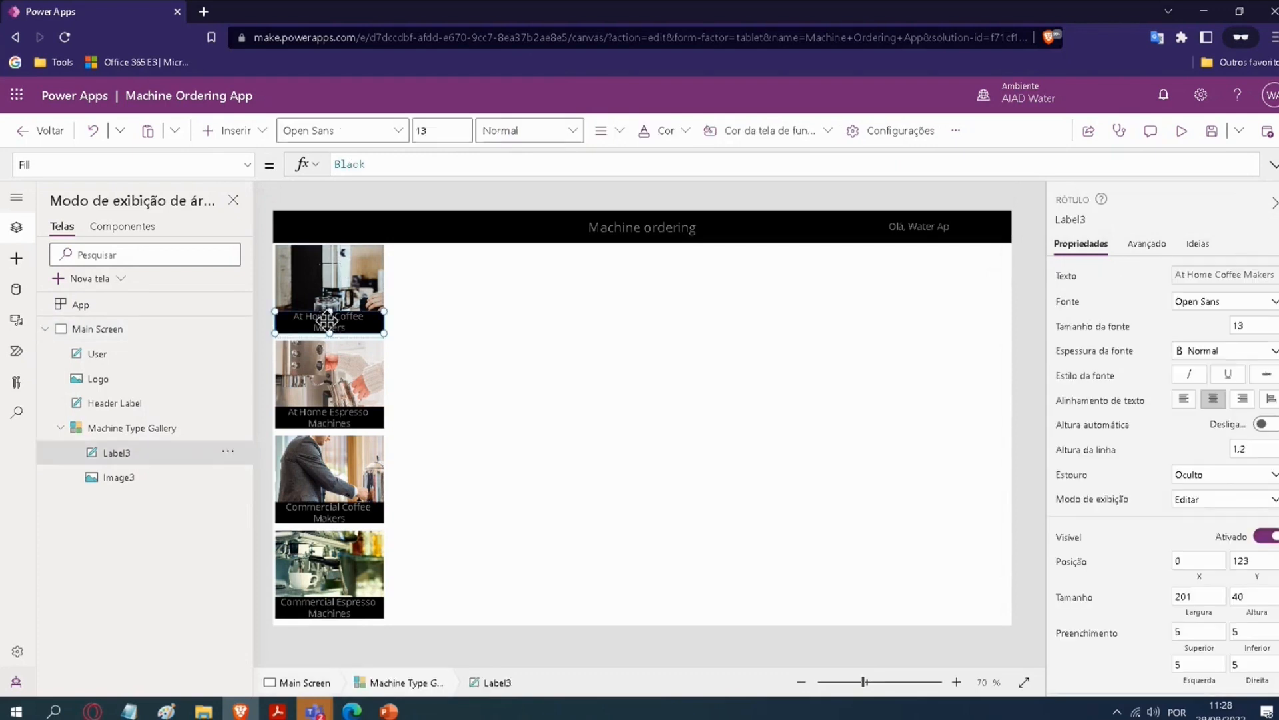
click(453, 125)
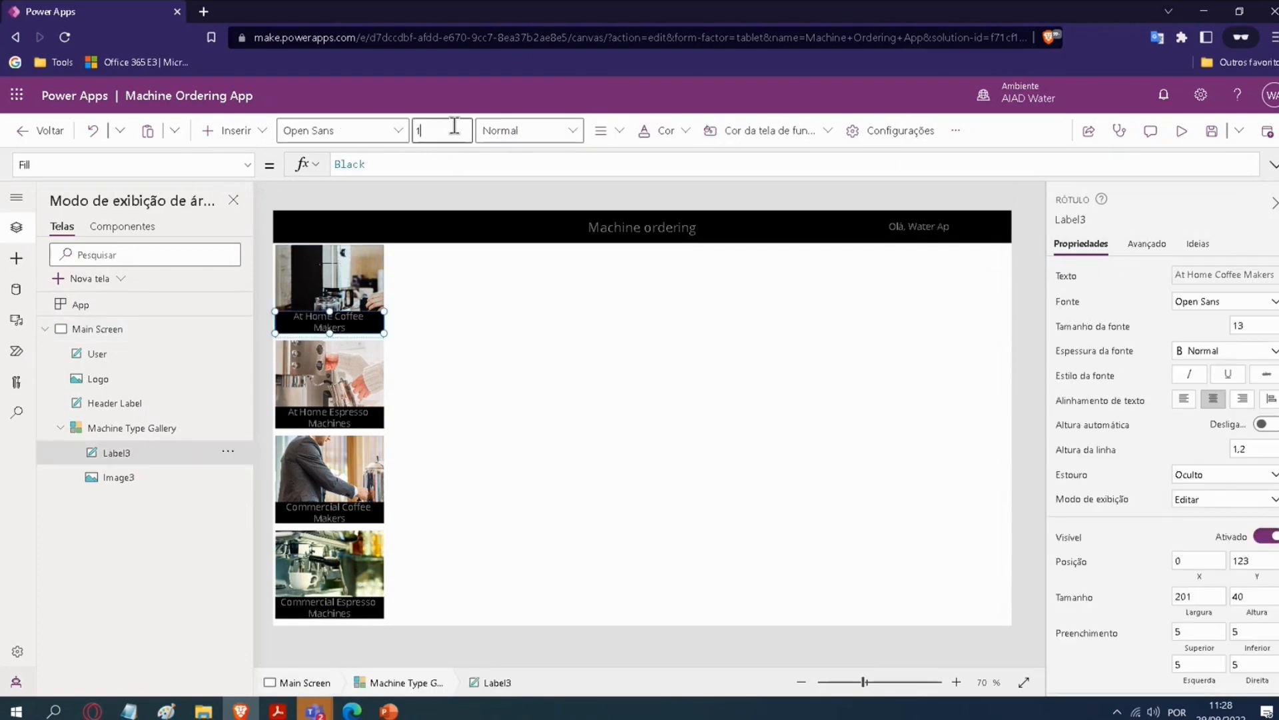
key(Return)
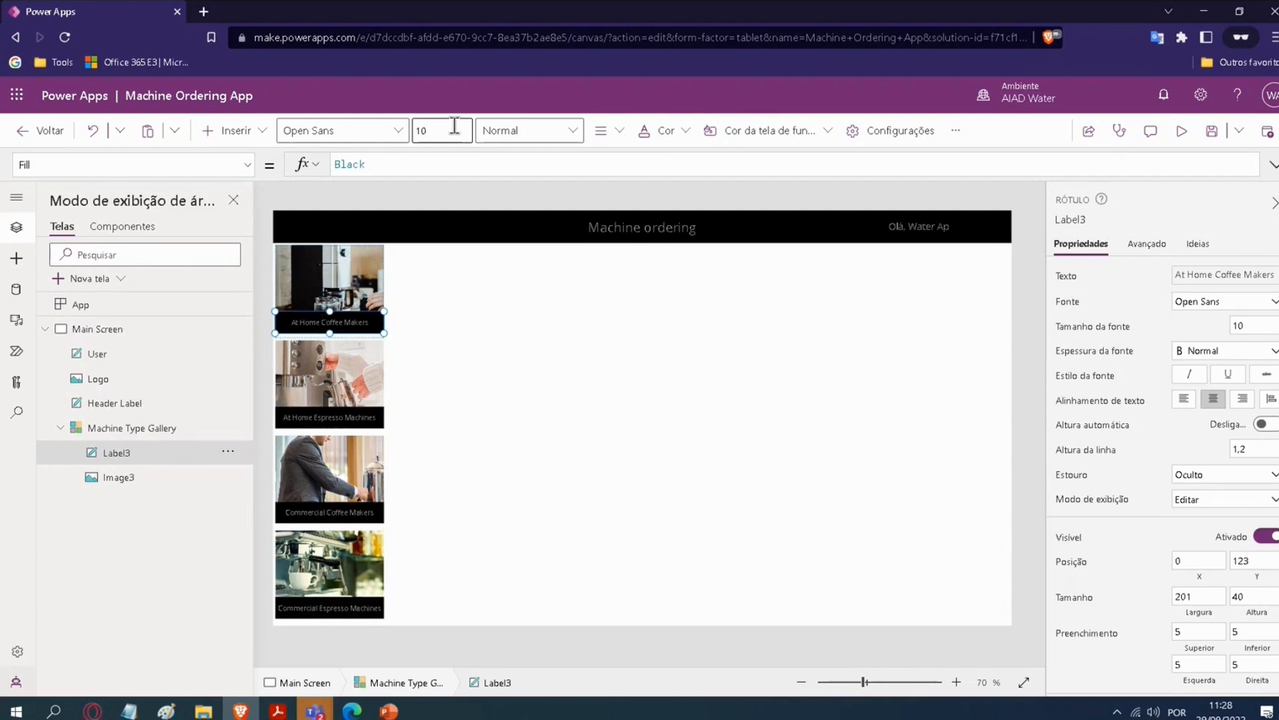
click(258, 195)
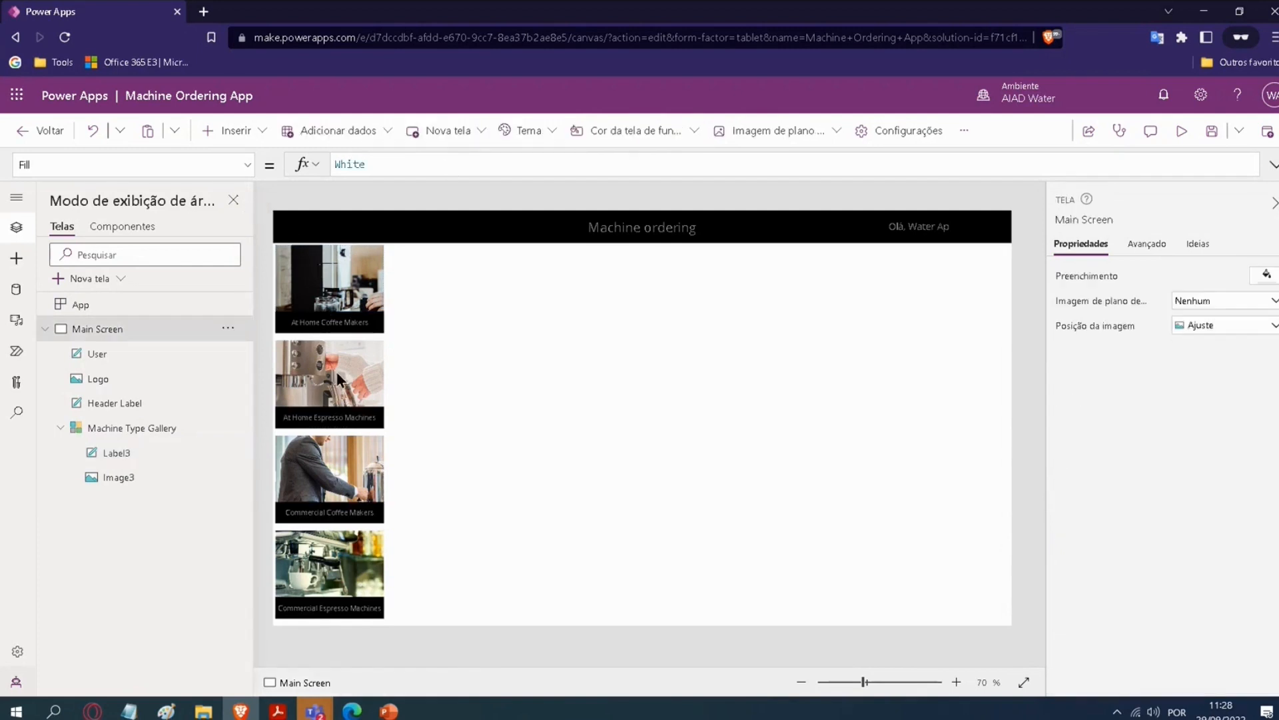
Step: Shrink the Machine Type Gallery's template height to about 157 to close the gaps between its items
click(308, 336)
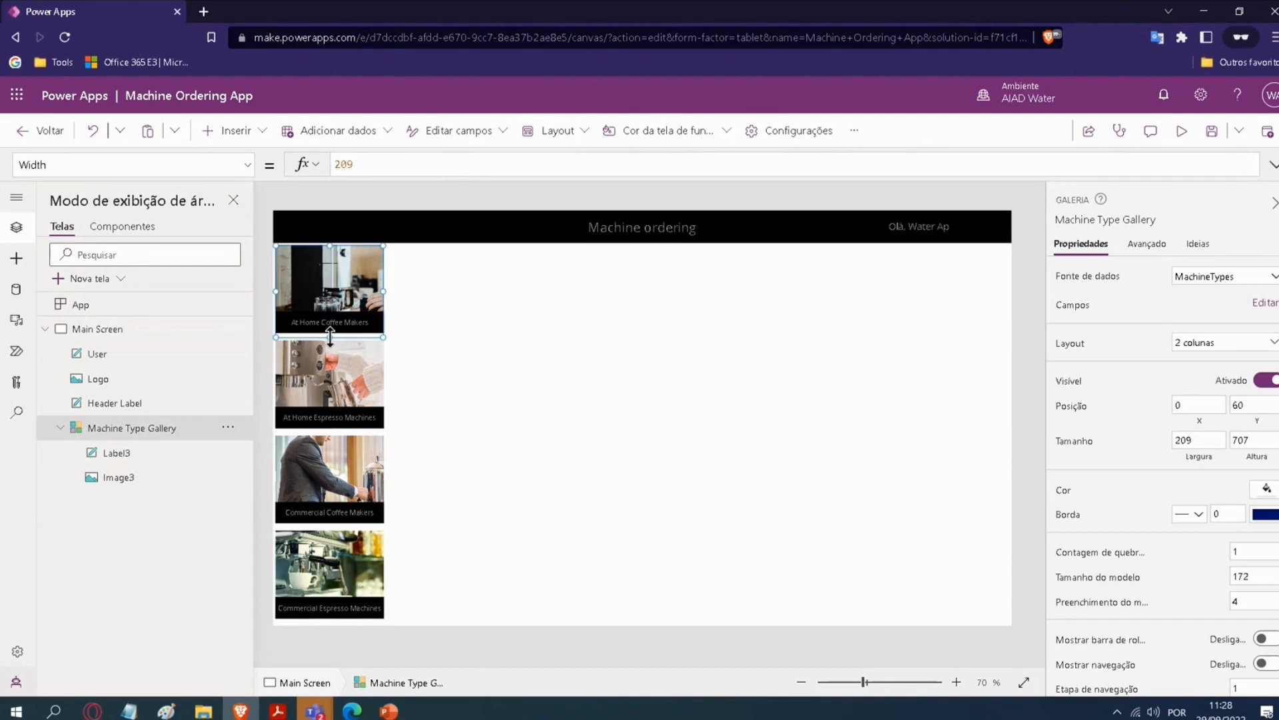
drag(331, 334, 329, 329)
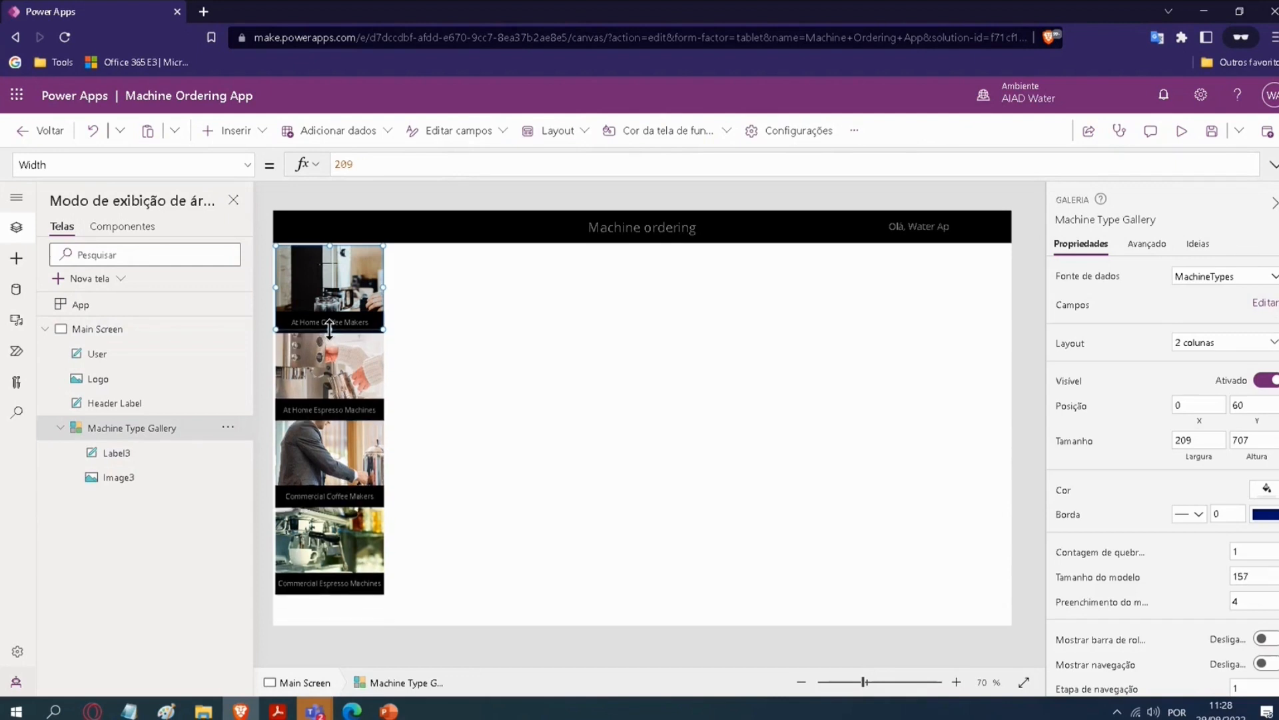
click(260, 186)
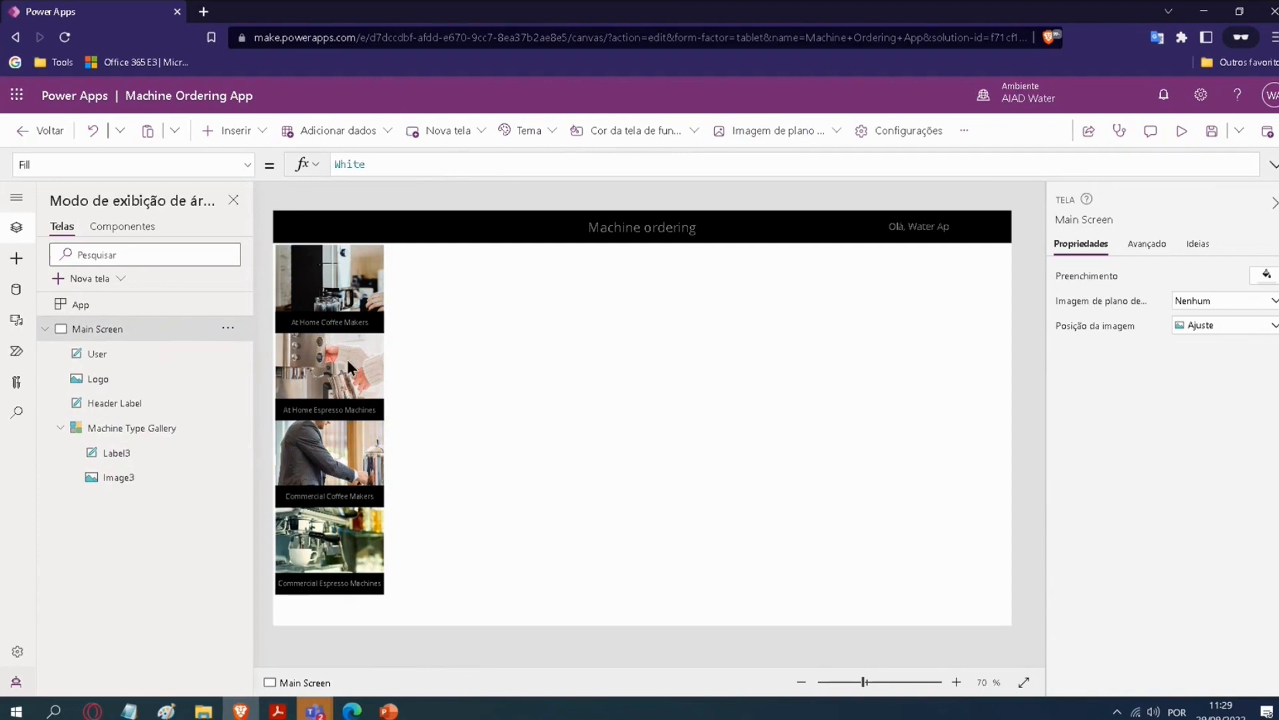
click(352, 553)
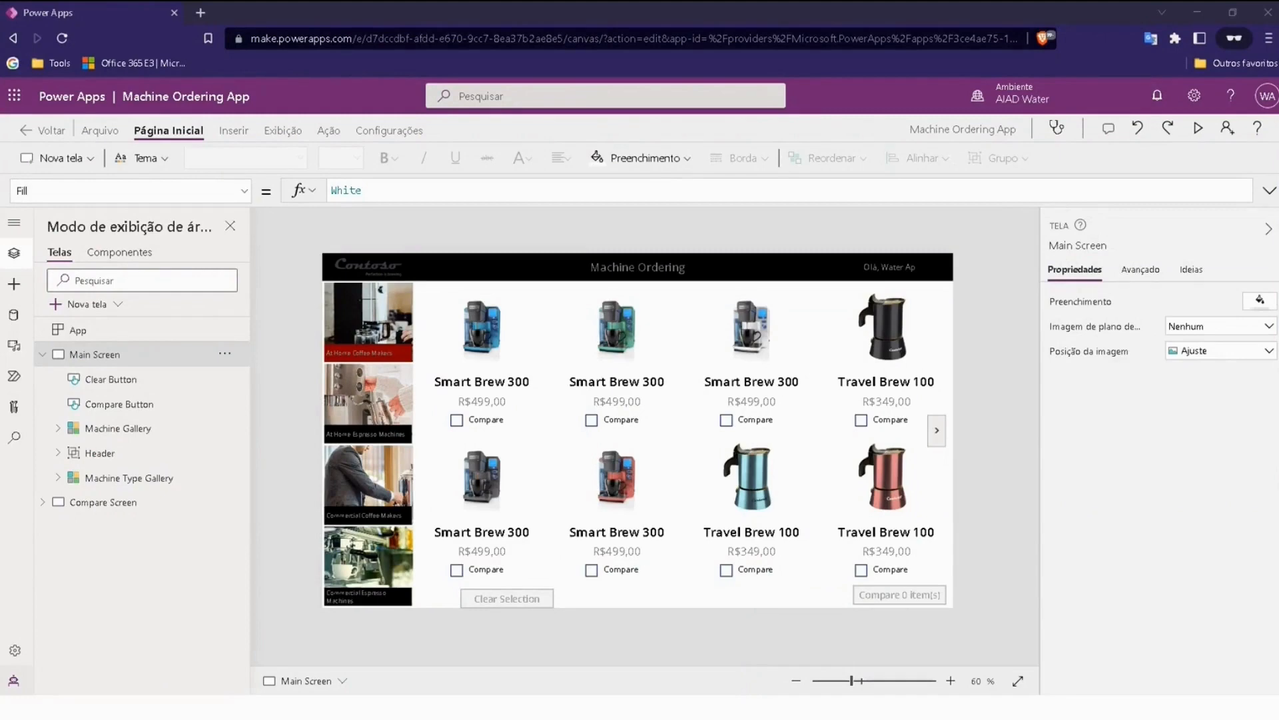
Step: Examine the Machine Gallery's Items formula, which filters Machines by the type selected in Machine Type Gallery
click(42, 354)
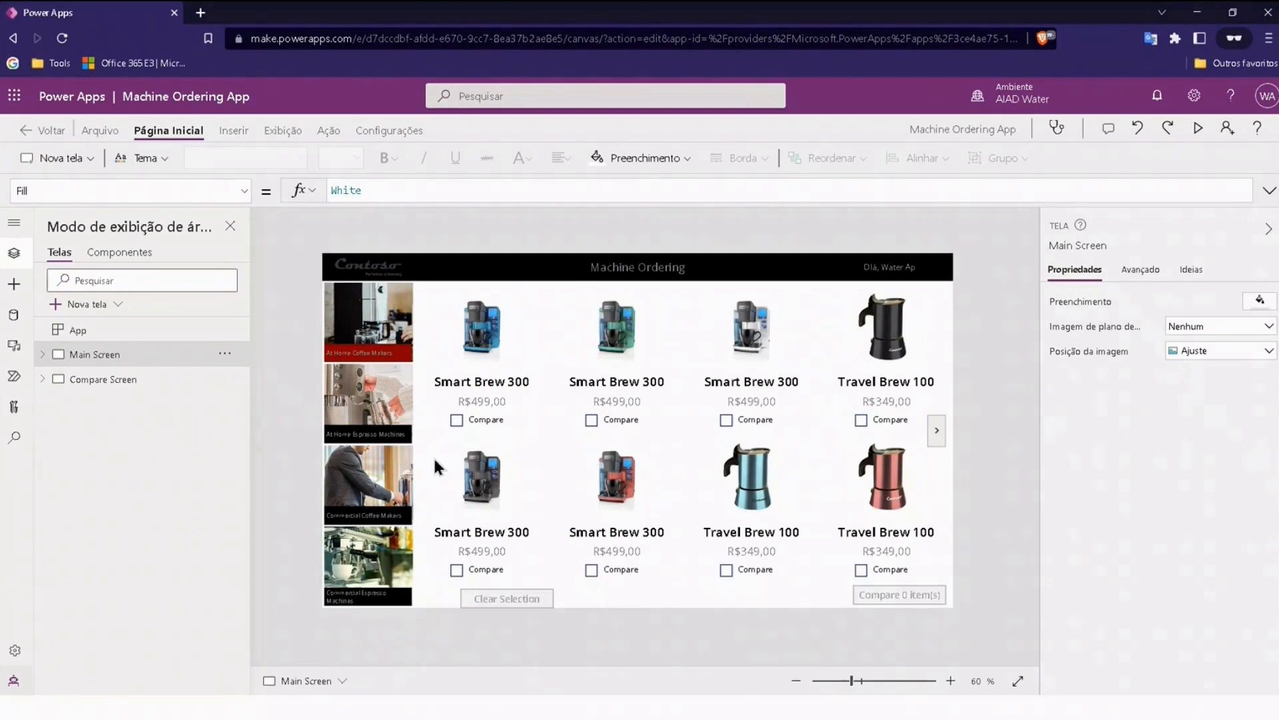
click(479, 390)
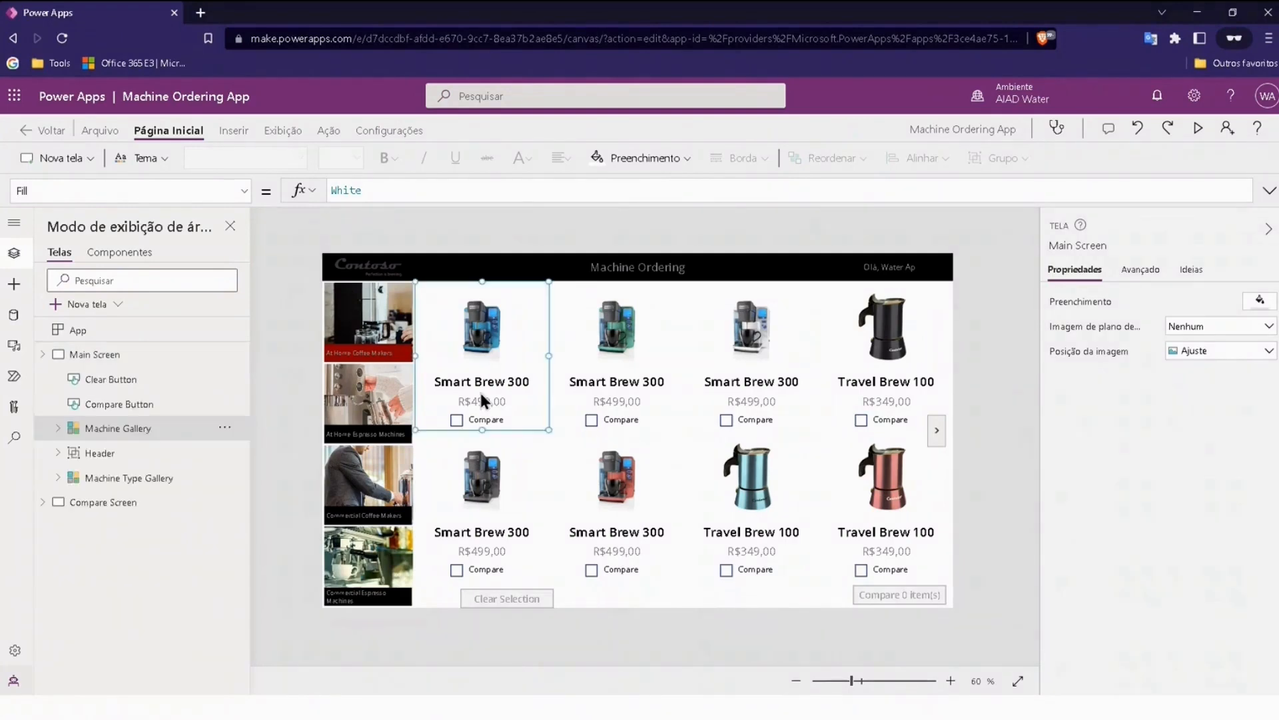
click(111, 435)
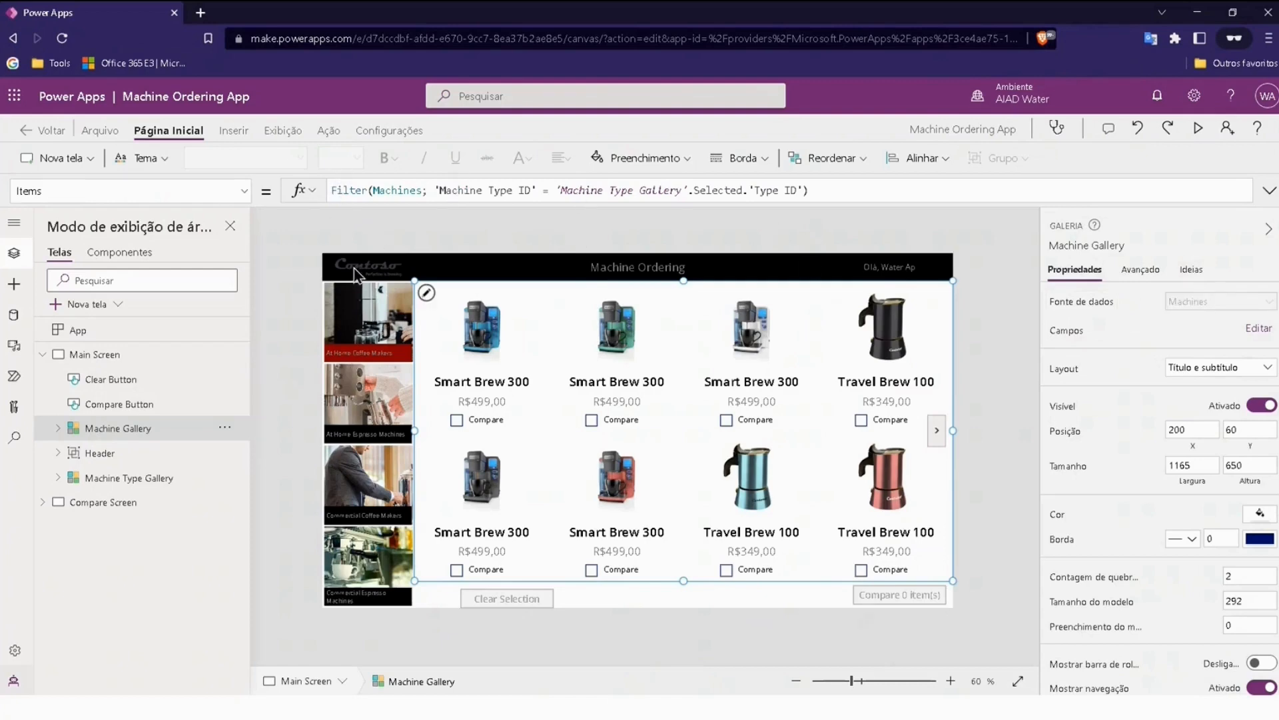
click(334, 188)
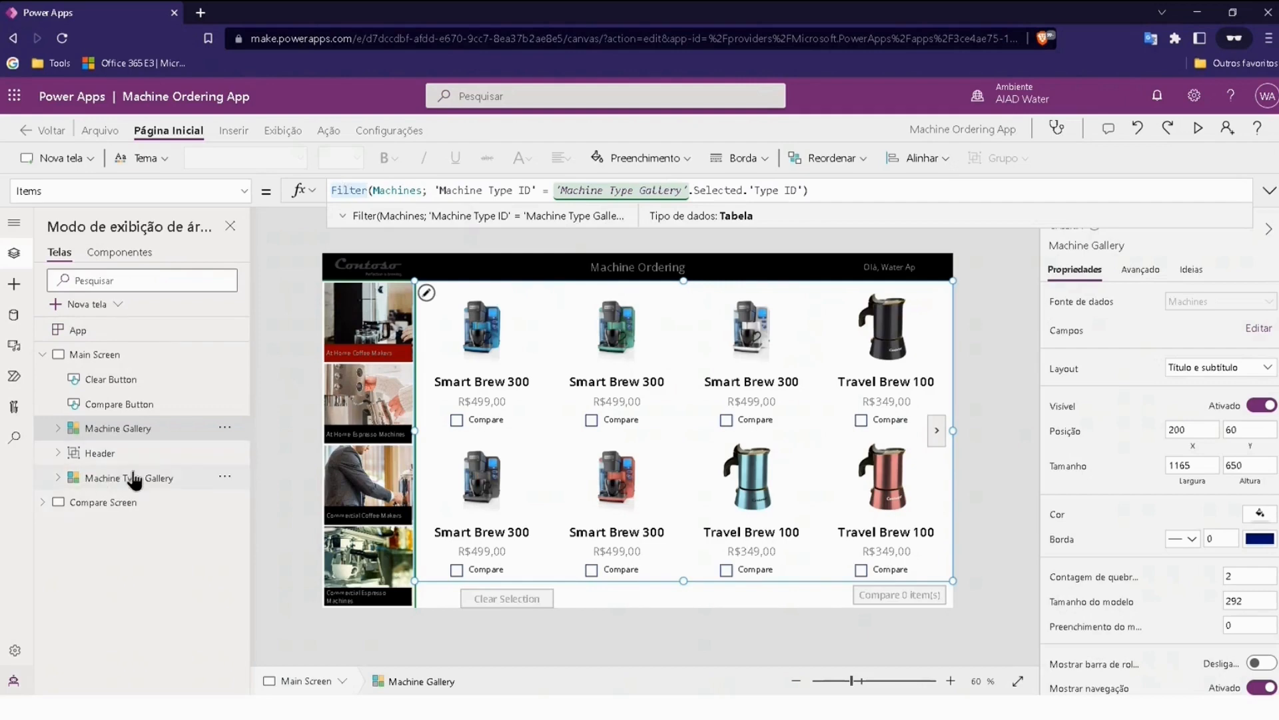
click(274, 339)
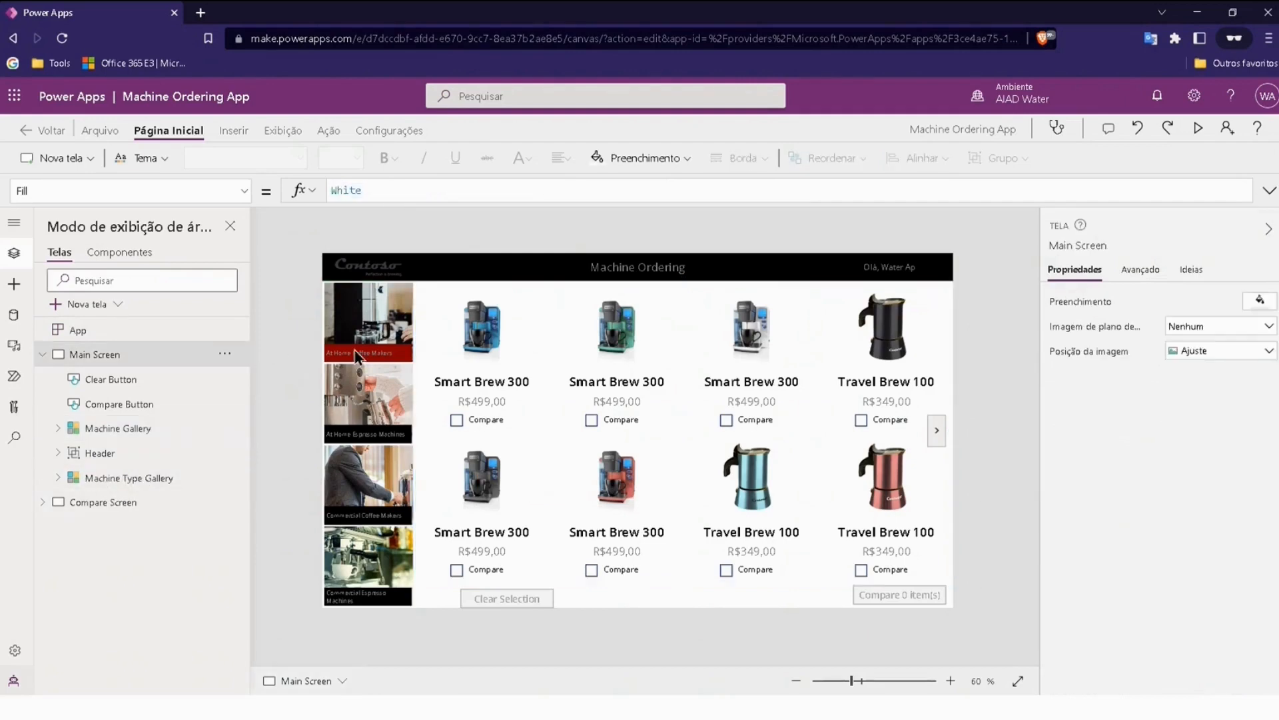
Step: Check the Machine Gallery's filtering by selecting each machine type in turn, ending on At Home Coffee Makers
alt+click(371, 405)
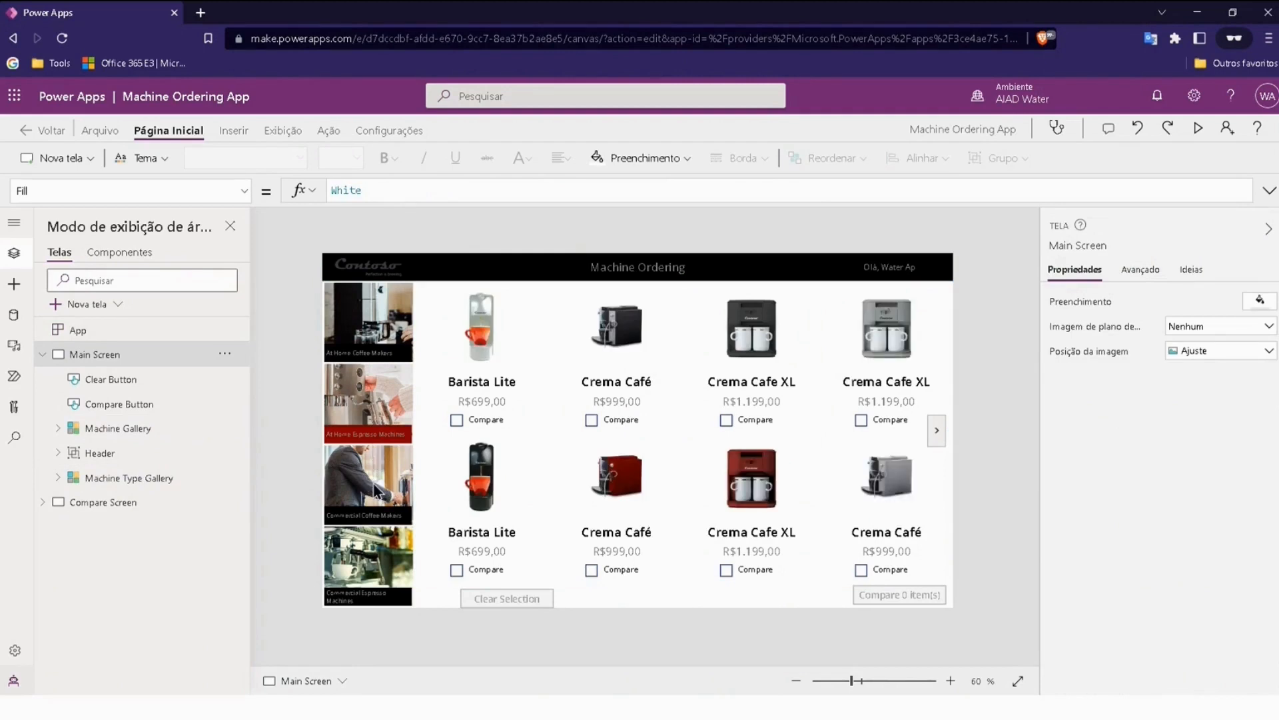
alt+click(378, 480)
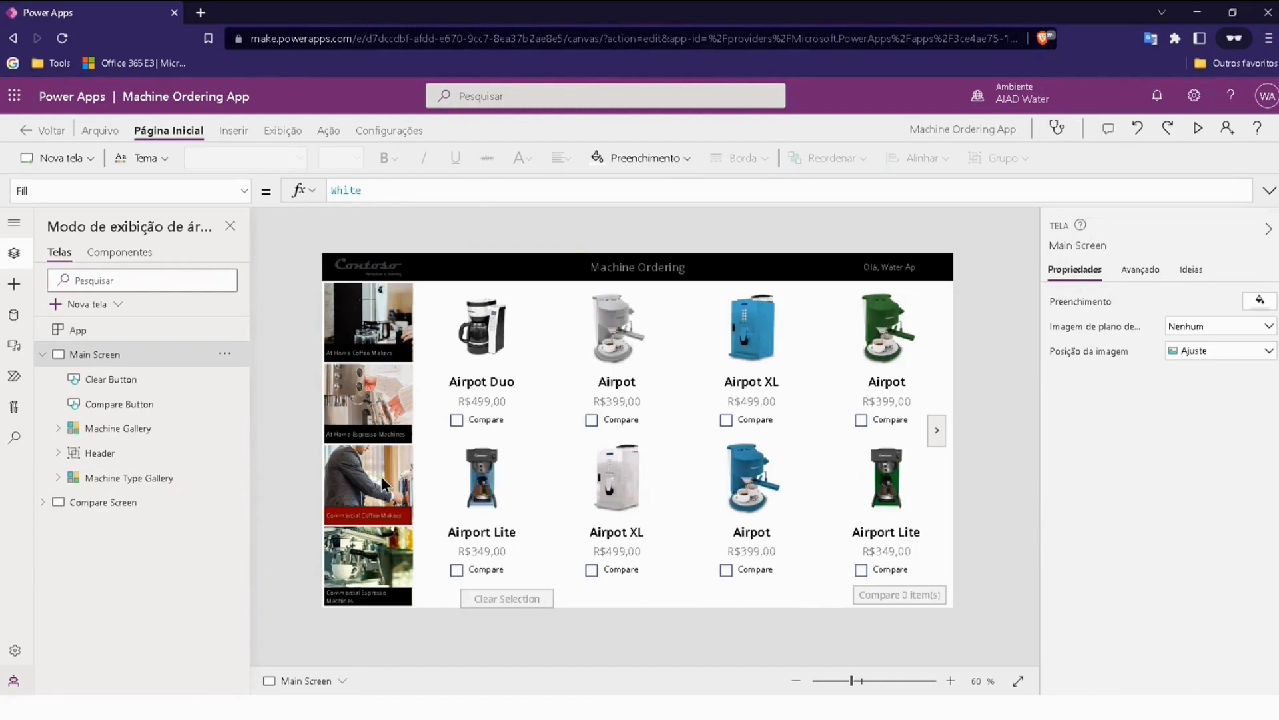
alt+click(369, 561)
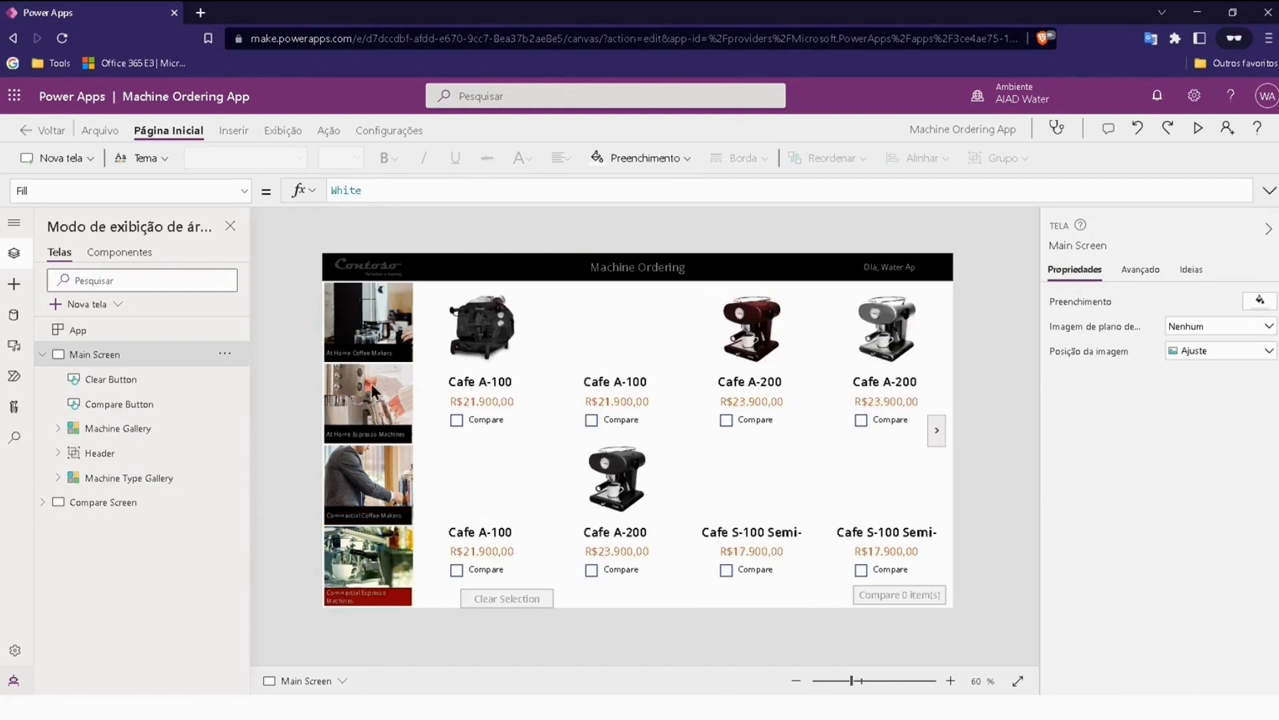
alt+click(371, 375)
alt+click(370, 331)
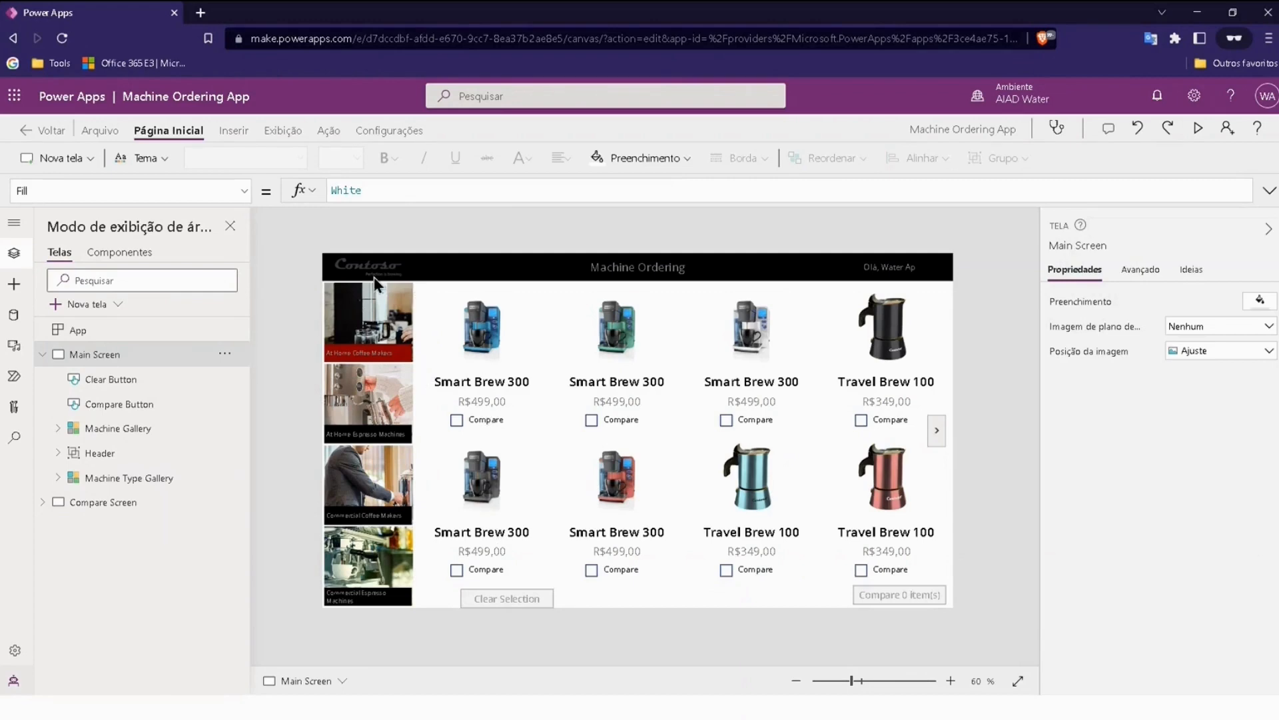
Step: Review the Machine Gallery's layout settings and page its machines forward and back with the gallery navigation
click(510, 333)
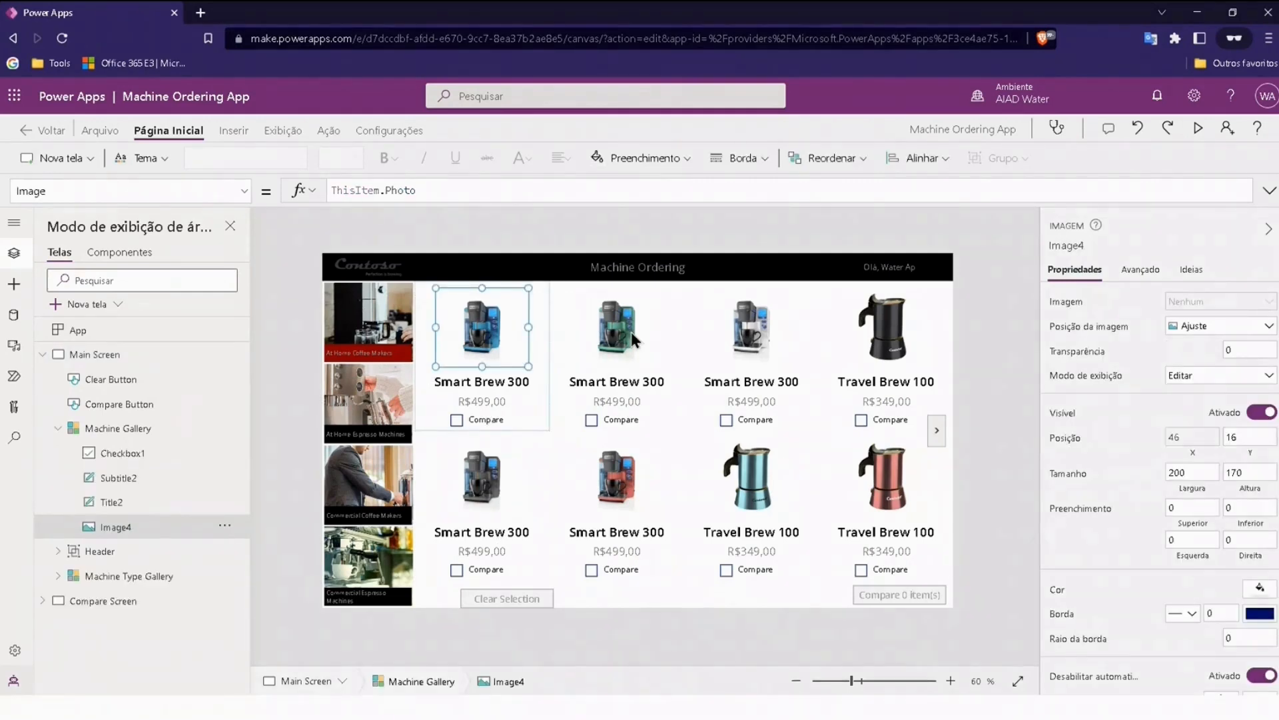
click(632, 334)
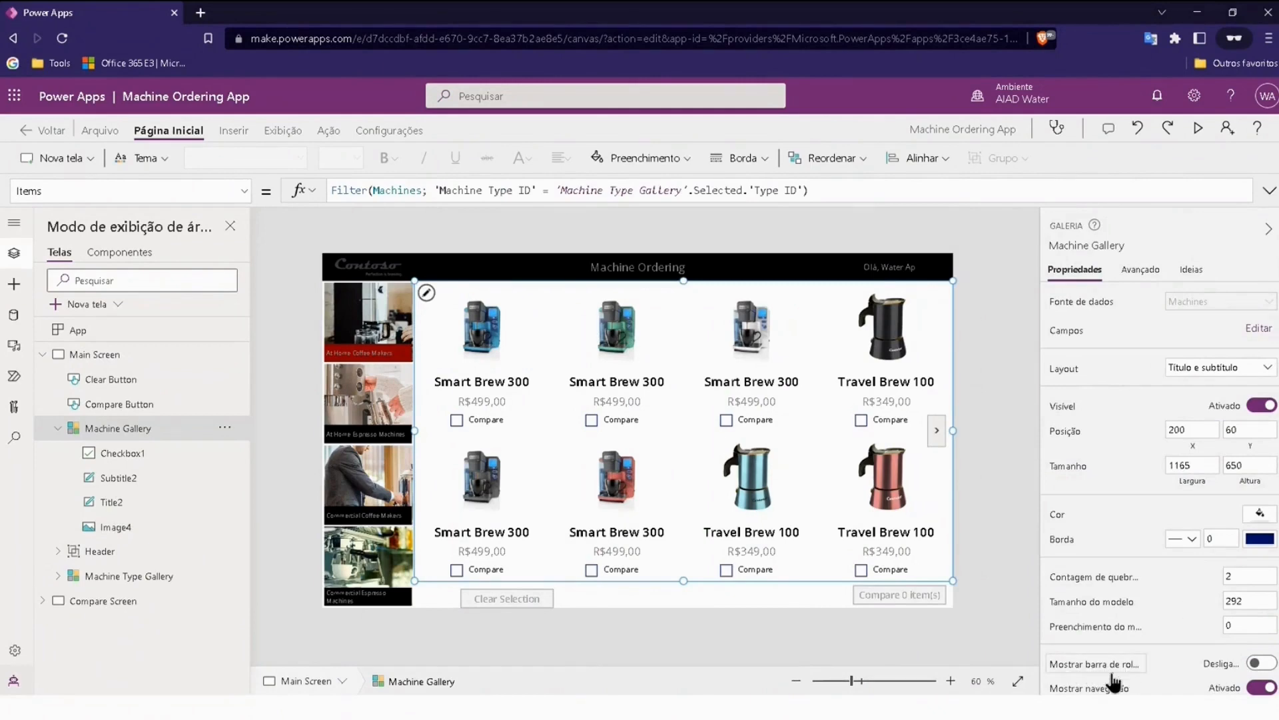
click(994, 393)
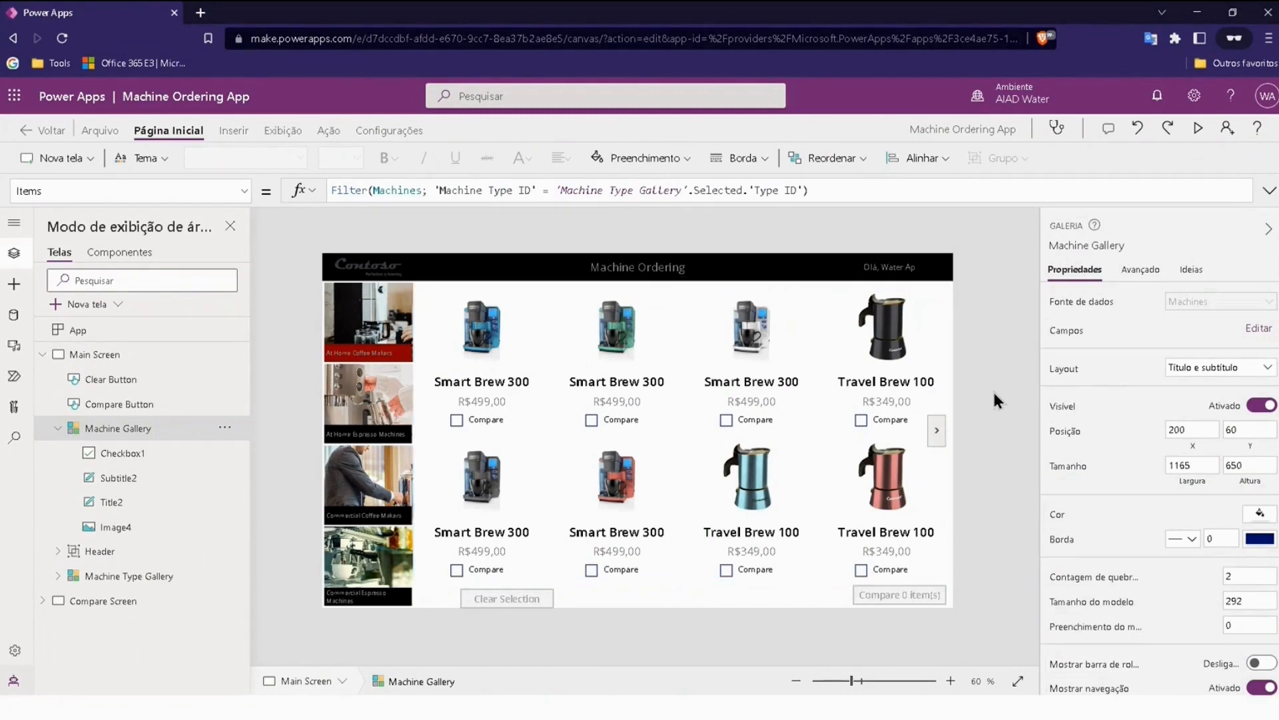
click(937, 430)
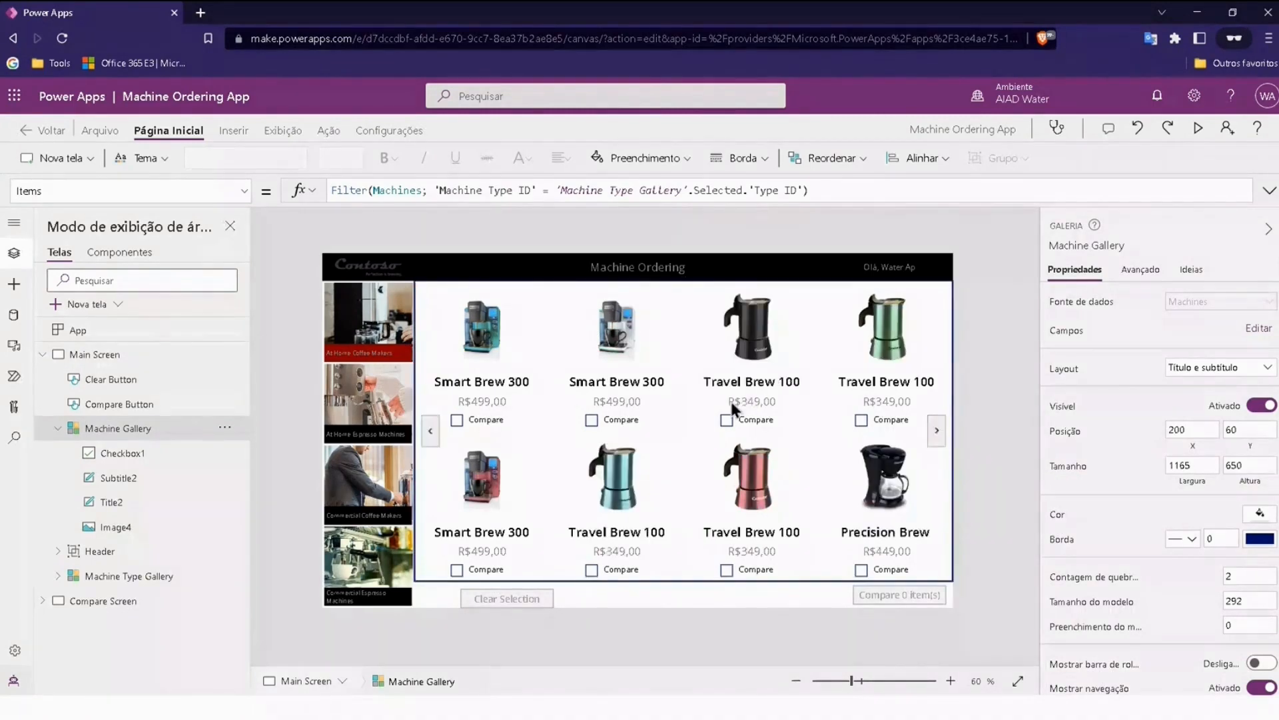
click(937, 429)
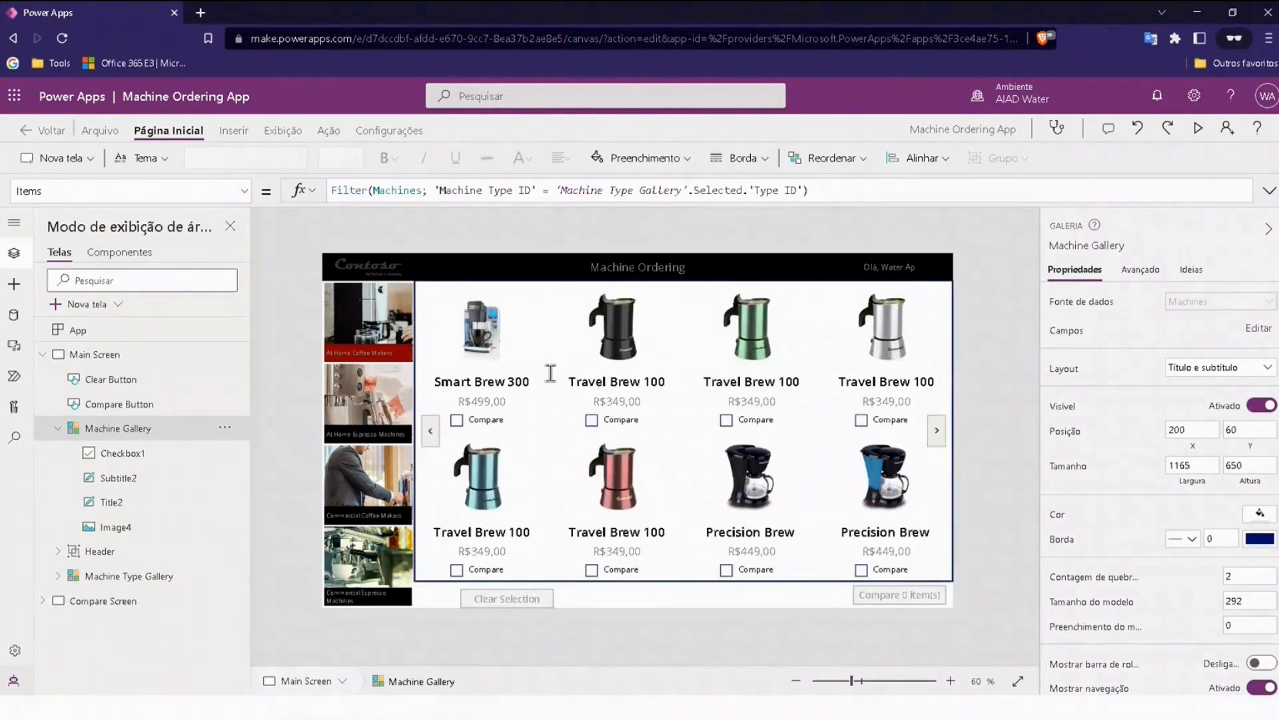
click(430, 437)
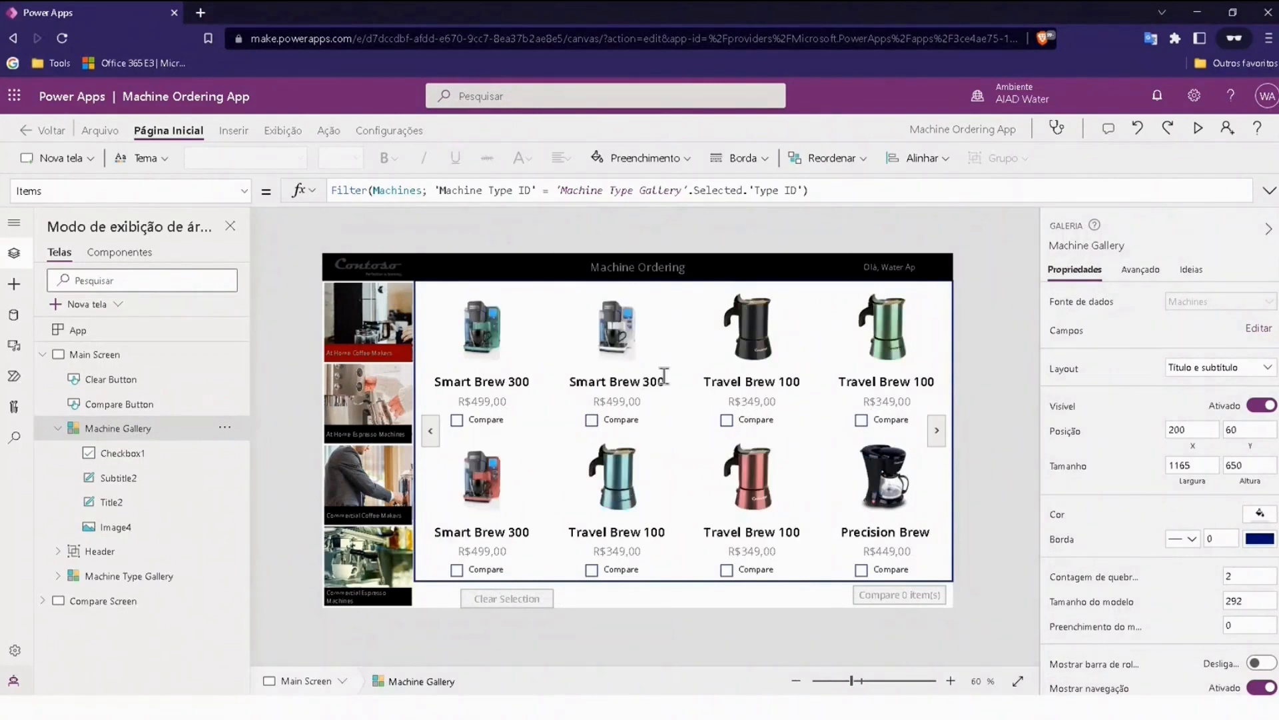
click(739, 370)
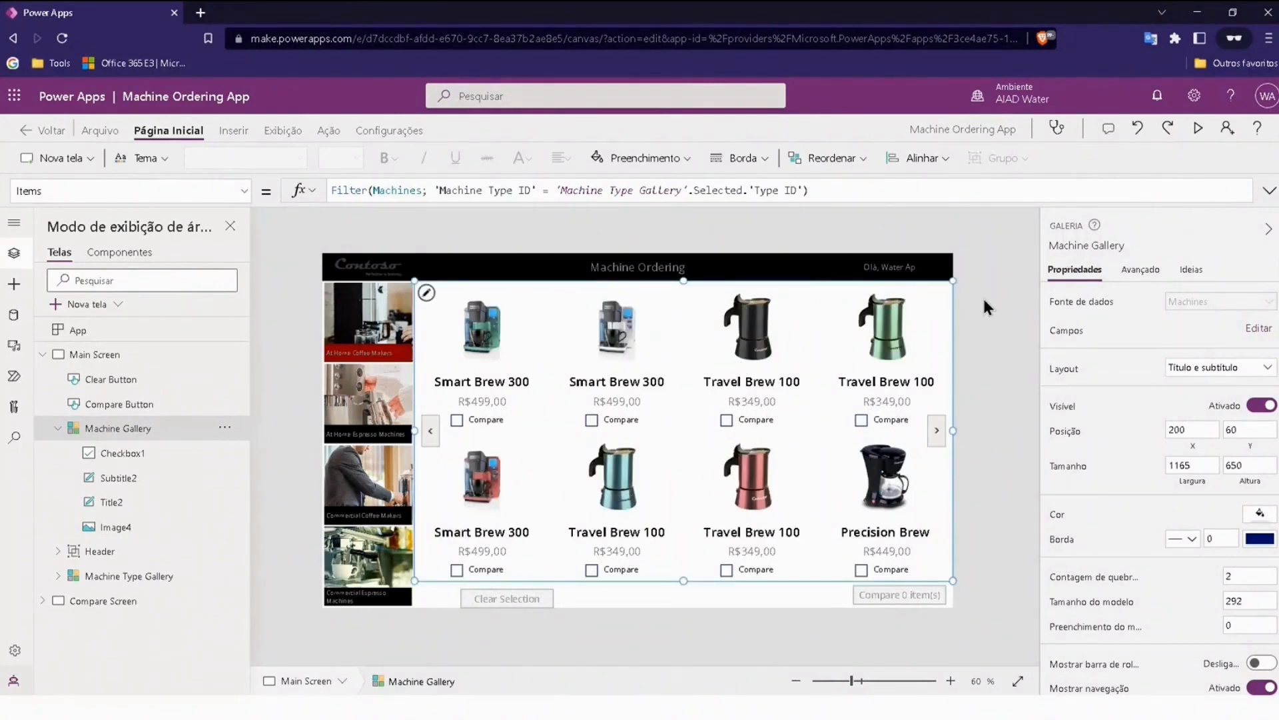
click(978, 321)
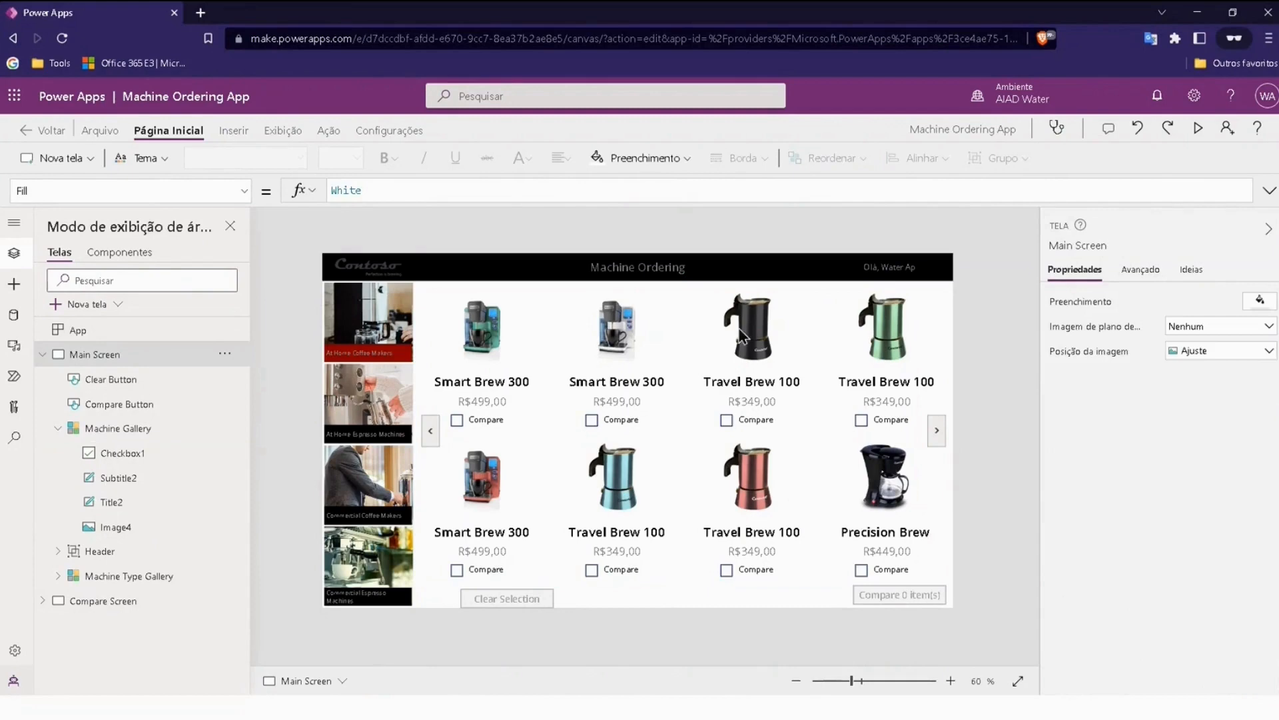
Step: Examine the formulas behind the photo, machine name and price in the Machine Gallery, including the price's text format
click(477, 328)
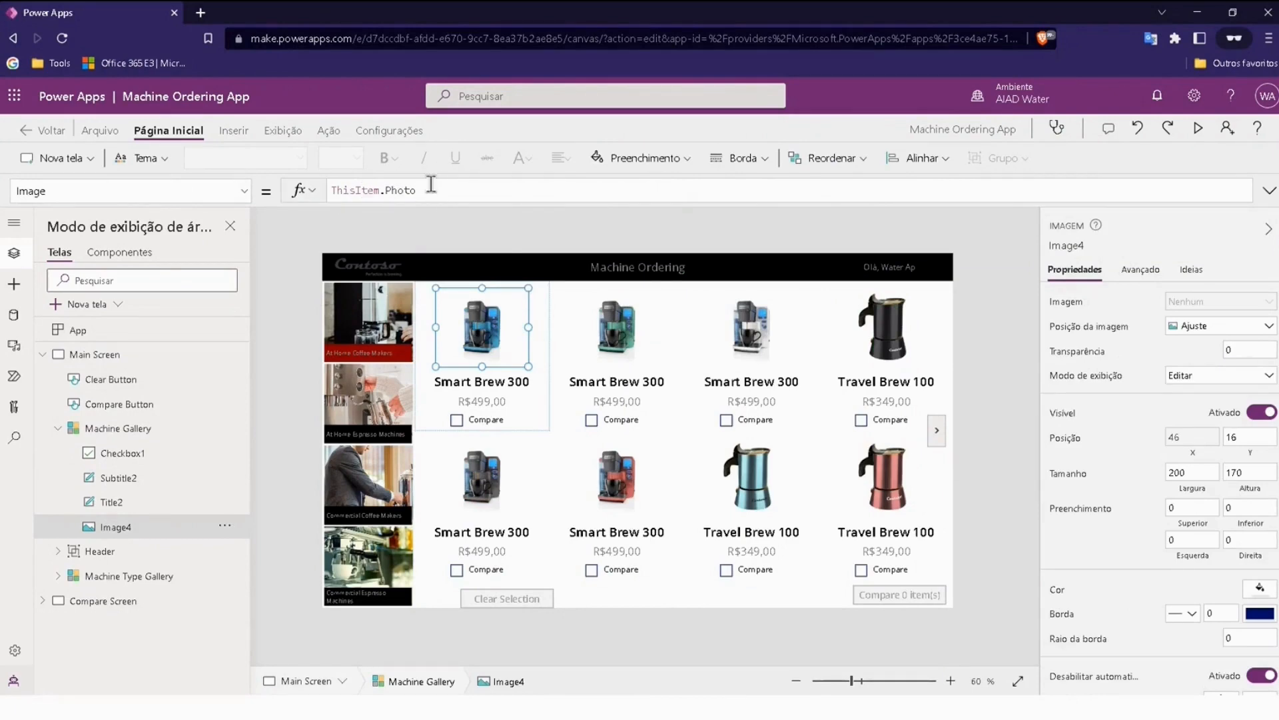
click(470, 383)
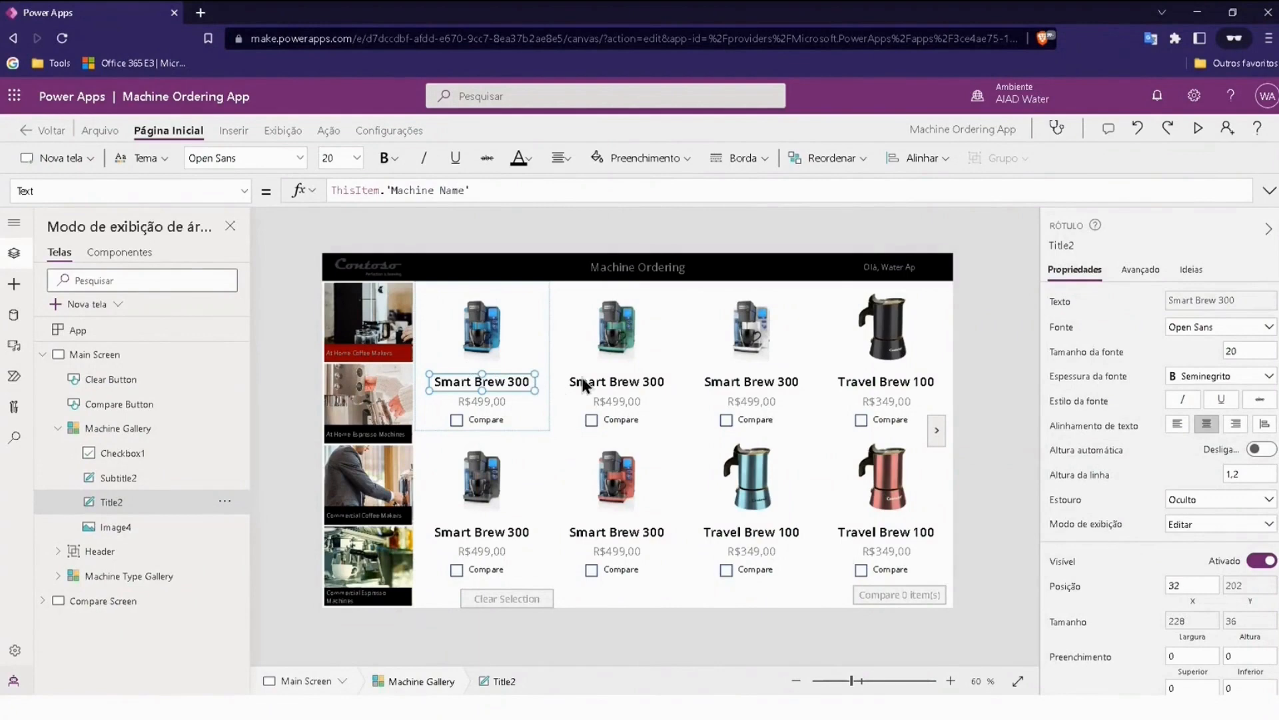
click(464, 401)
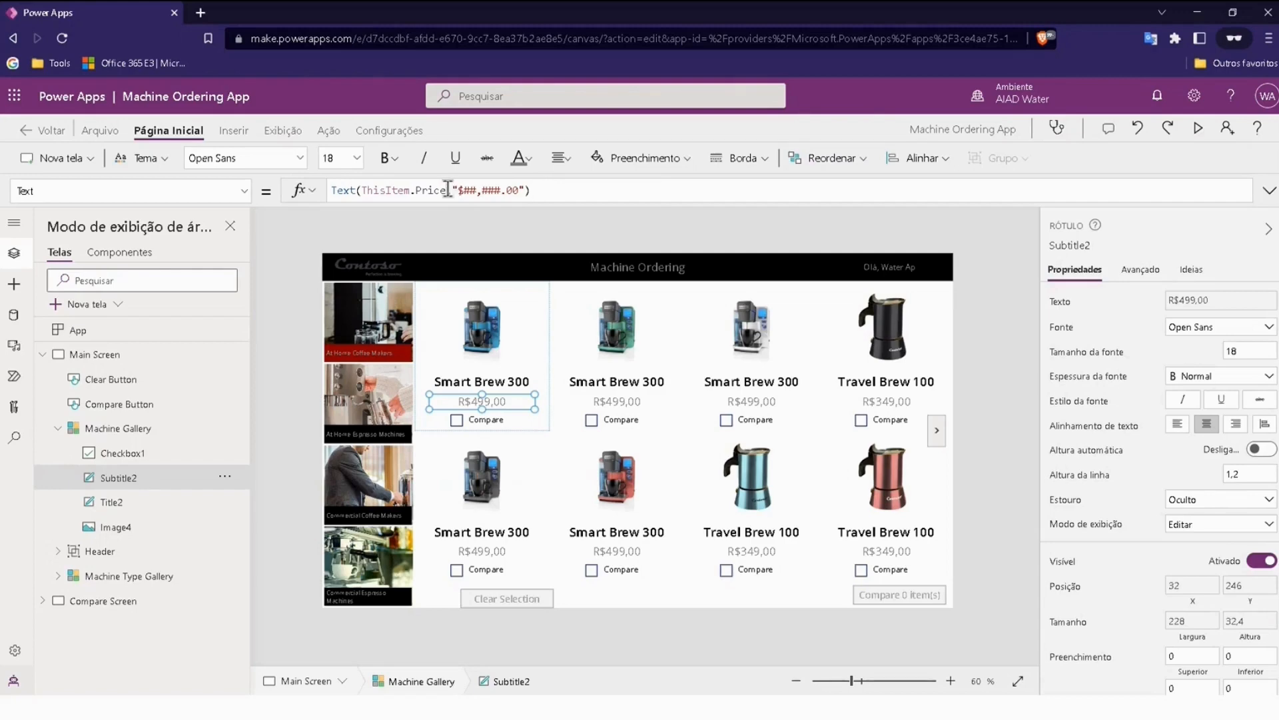
drag(364, 191, 526, 191)
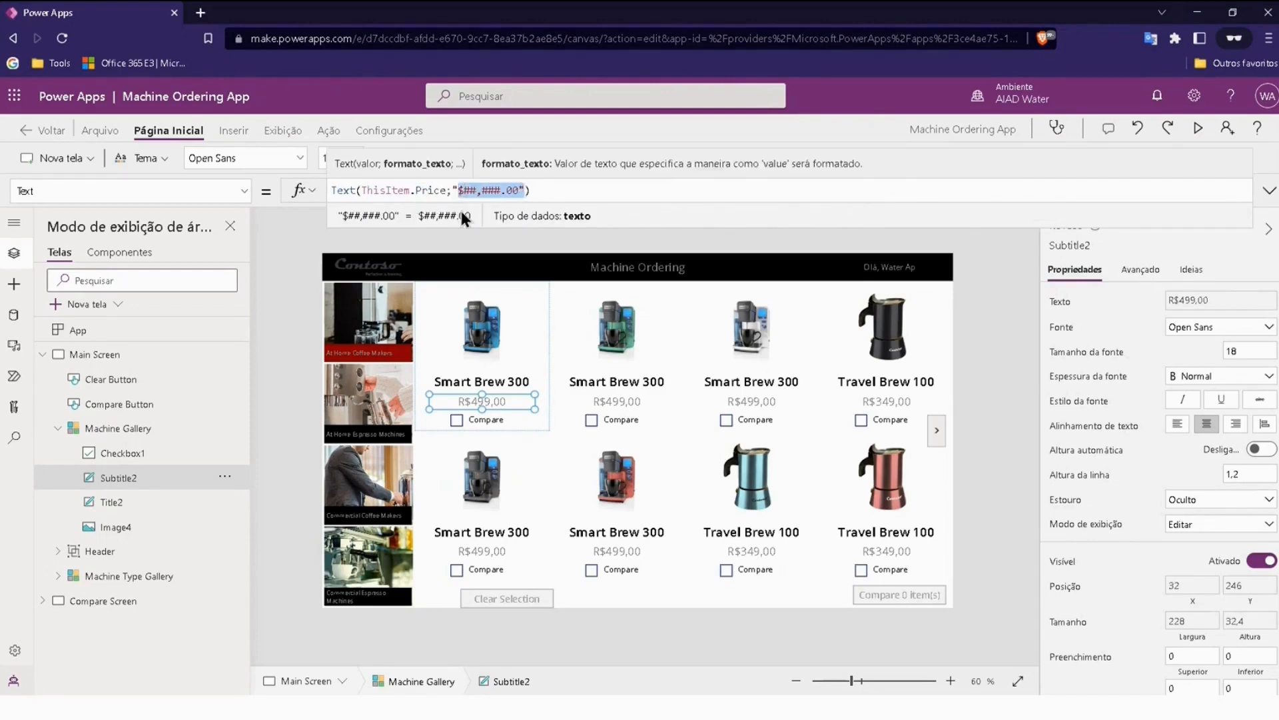
click(294, 225)
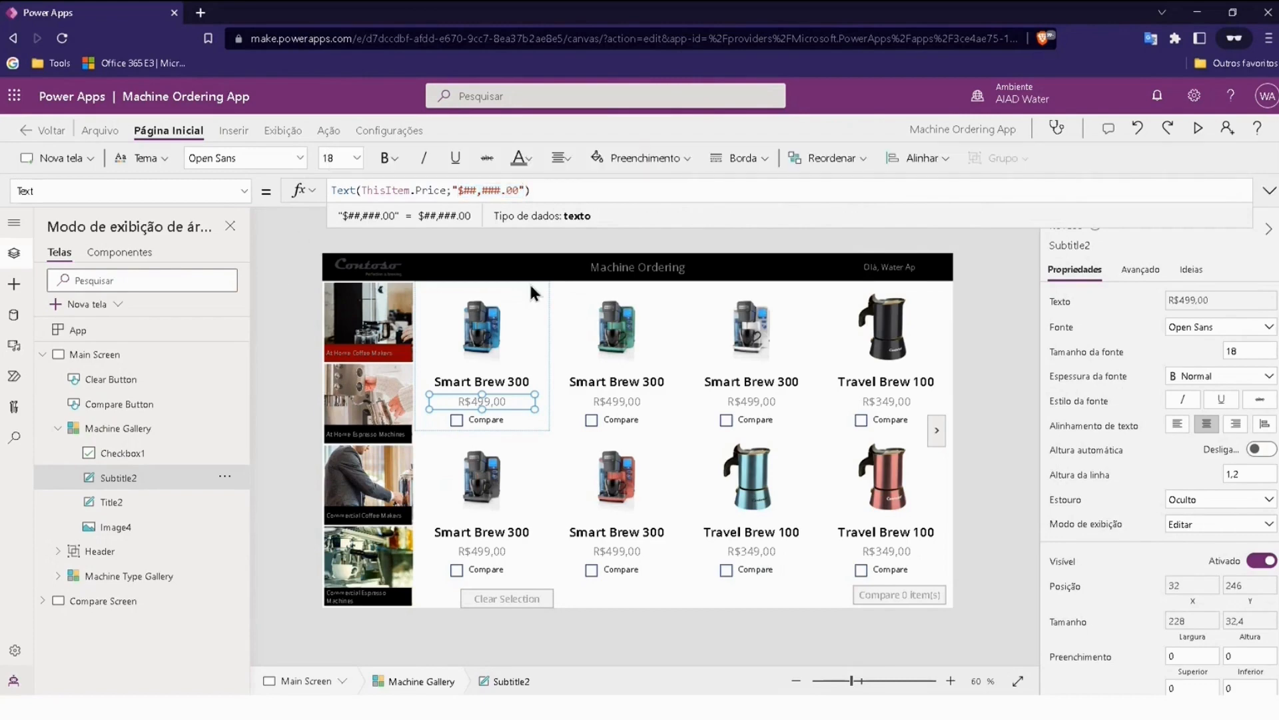
click(527, 321)
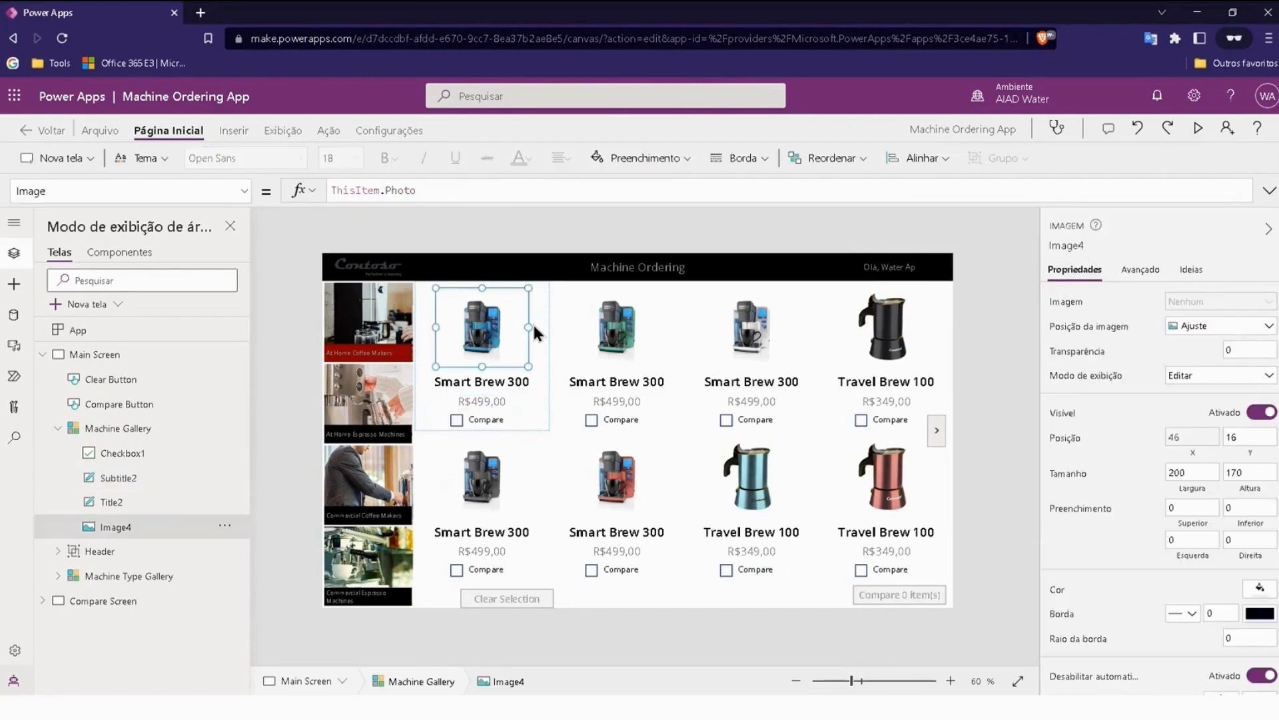
Step: Examine the Compare checkbox inside the Machine Gallery and where input controls are available for inserting
click(546, 390)
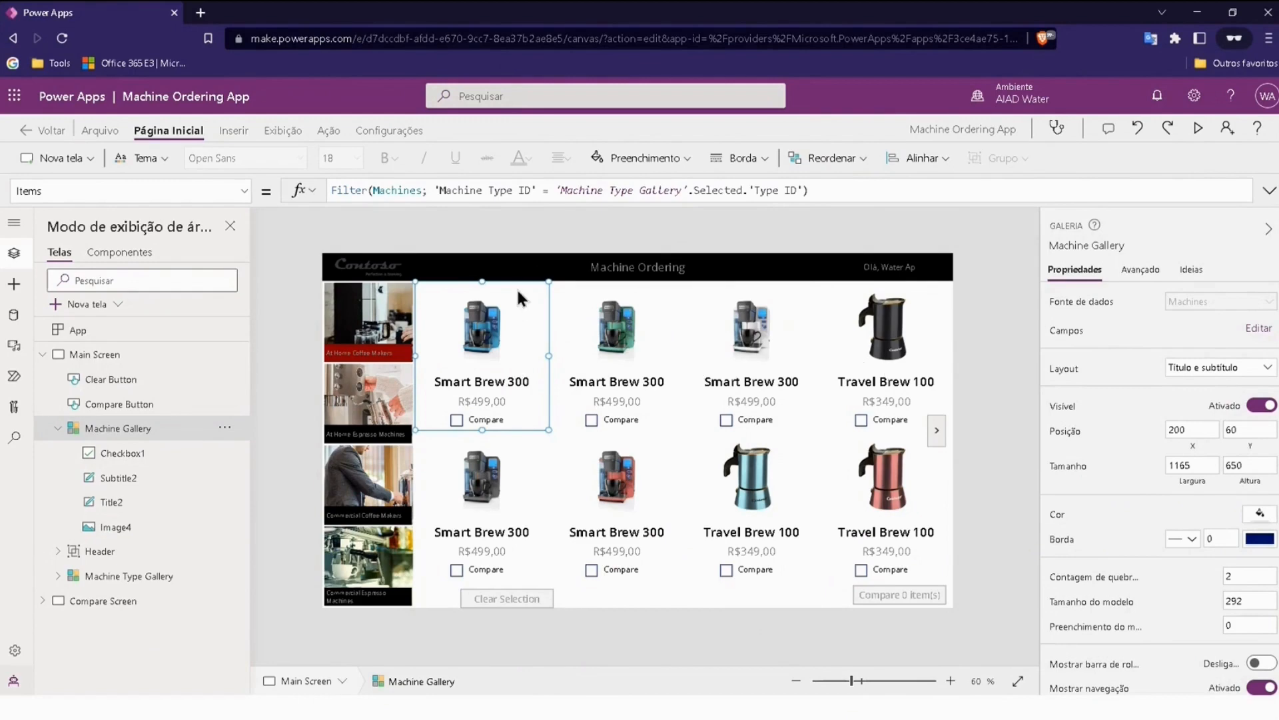
click(297, 238)
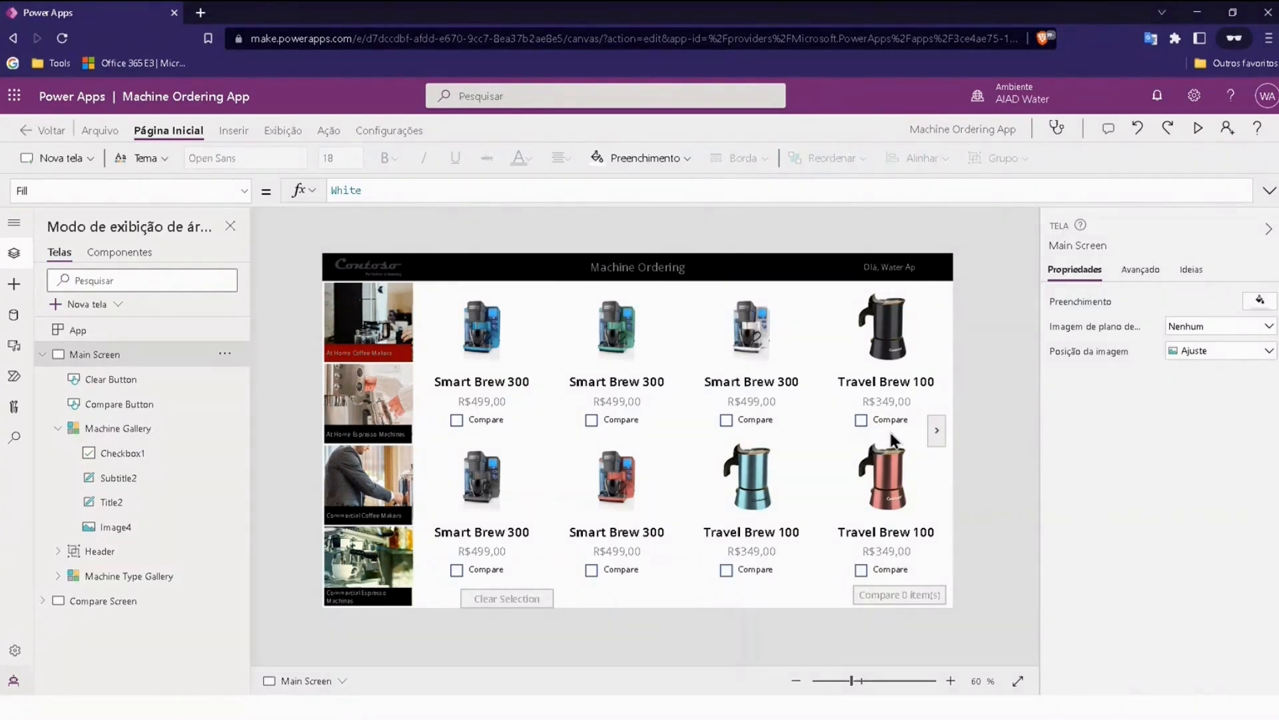
click(465, 419)
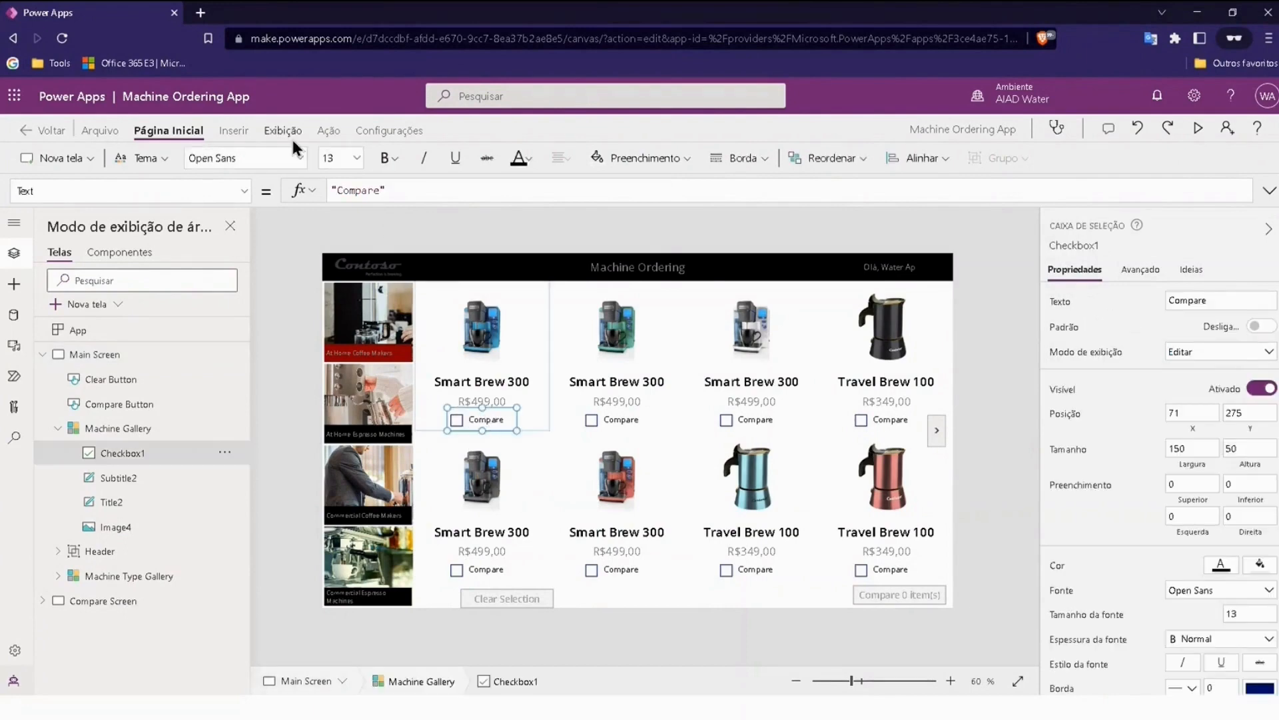
click(221, 131)
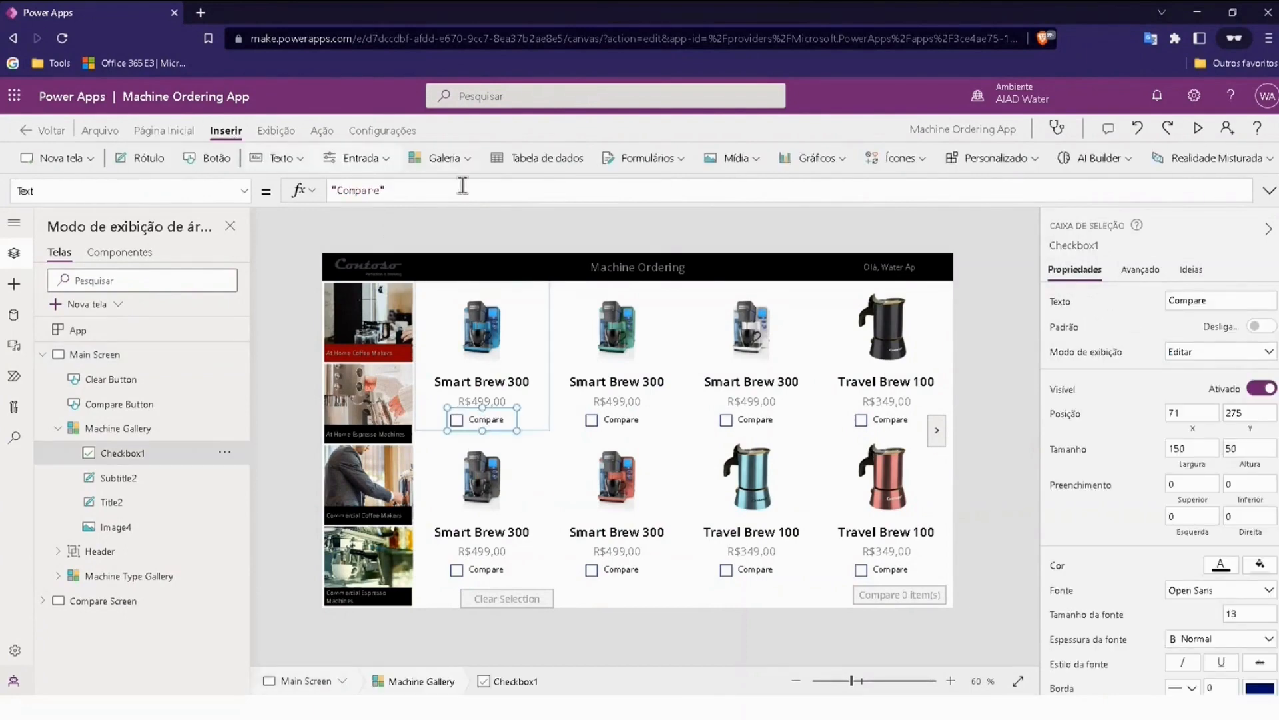
click(355, 160)
click(356, 158)
click(151, 130)
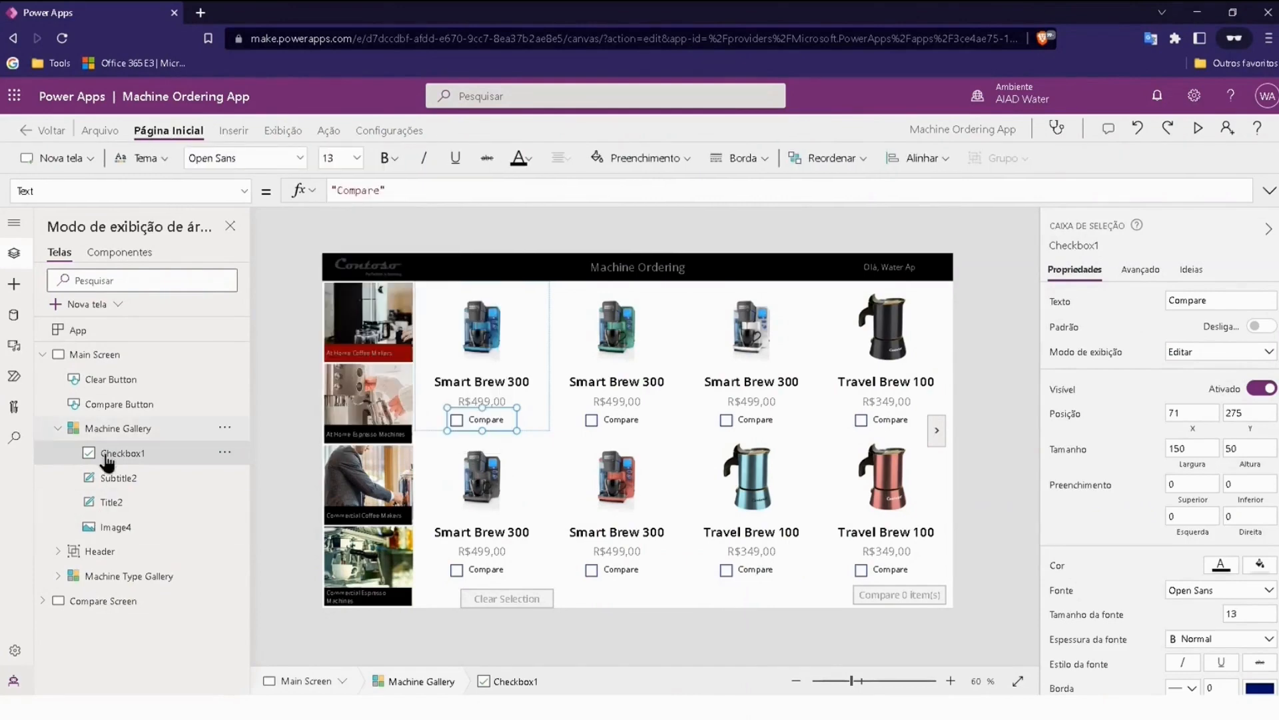
click(58, 428)
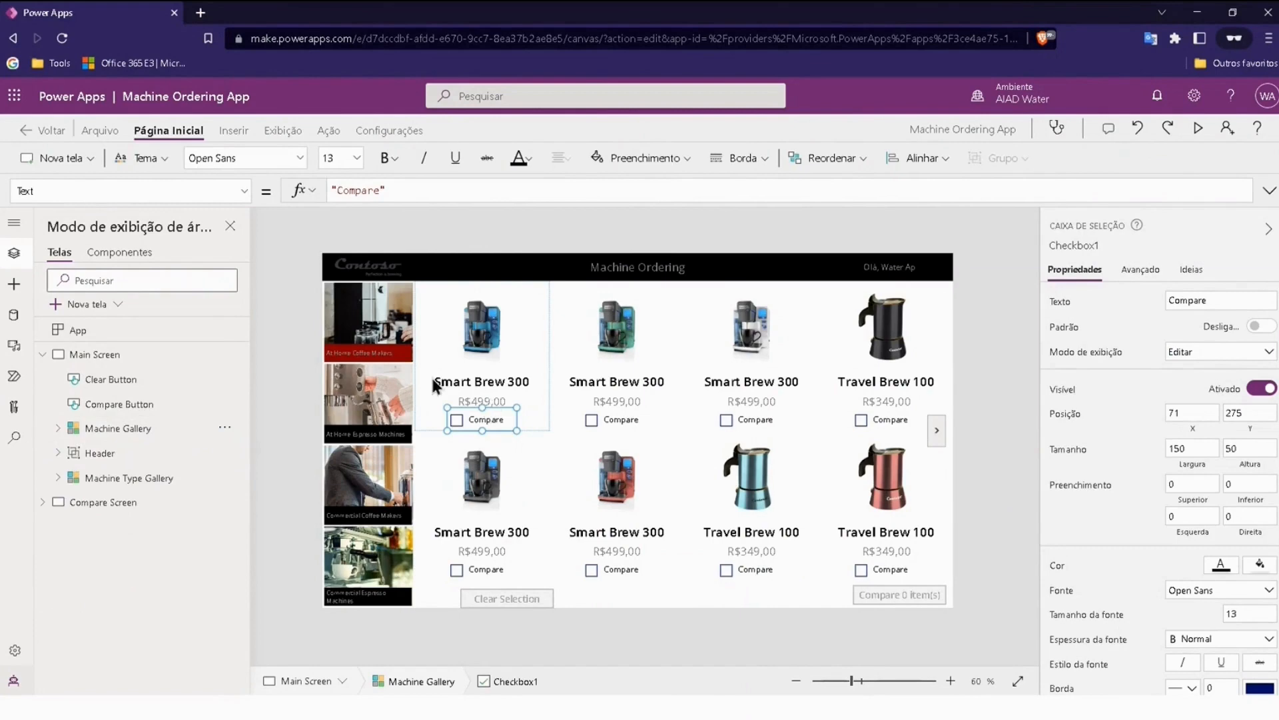
click(307, 323)
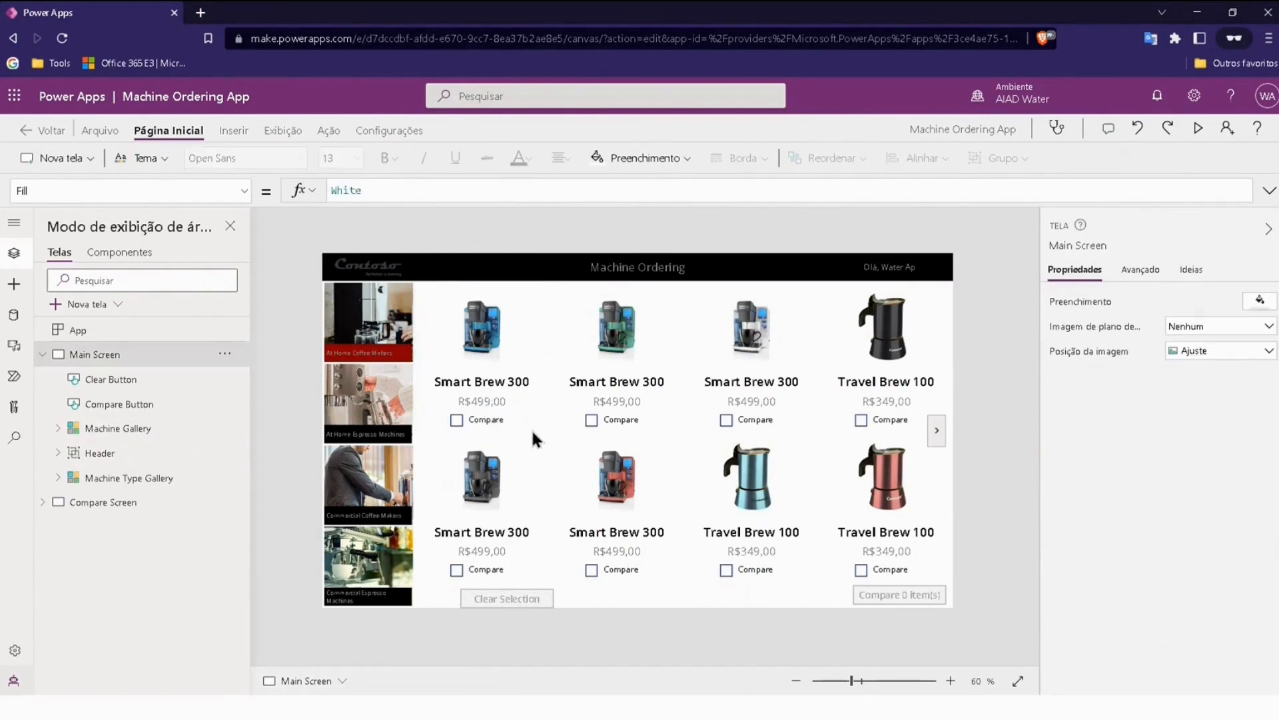
Step: Mark the first three Smart Brew 300 machines (blue, green and white) for comparison
alt+click(456, 420)
alt+click(591, 420)
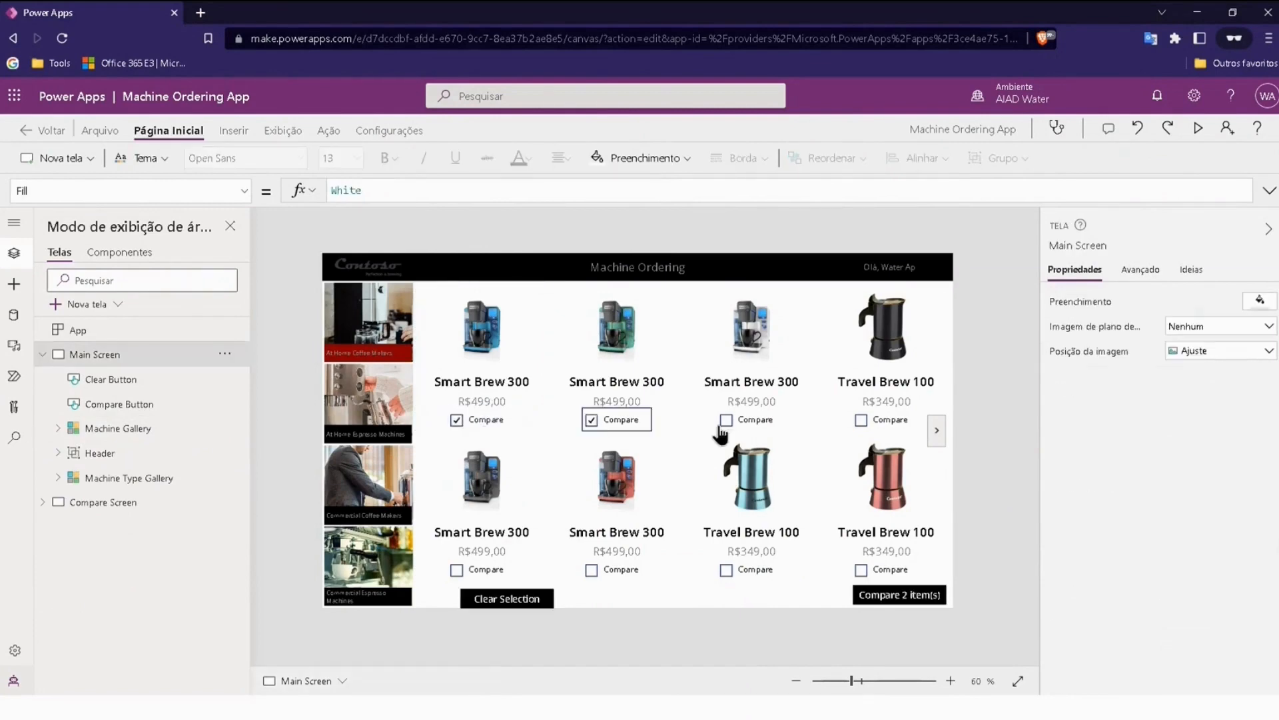
alt+click(726, 420)
Step: Examine the Compare checkbox's OnCheck formula, focusing on the collection it adds the machine to
click(502, 420)
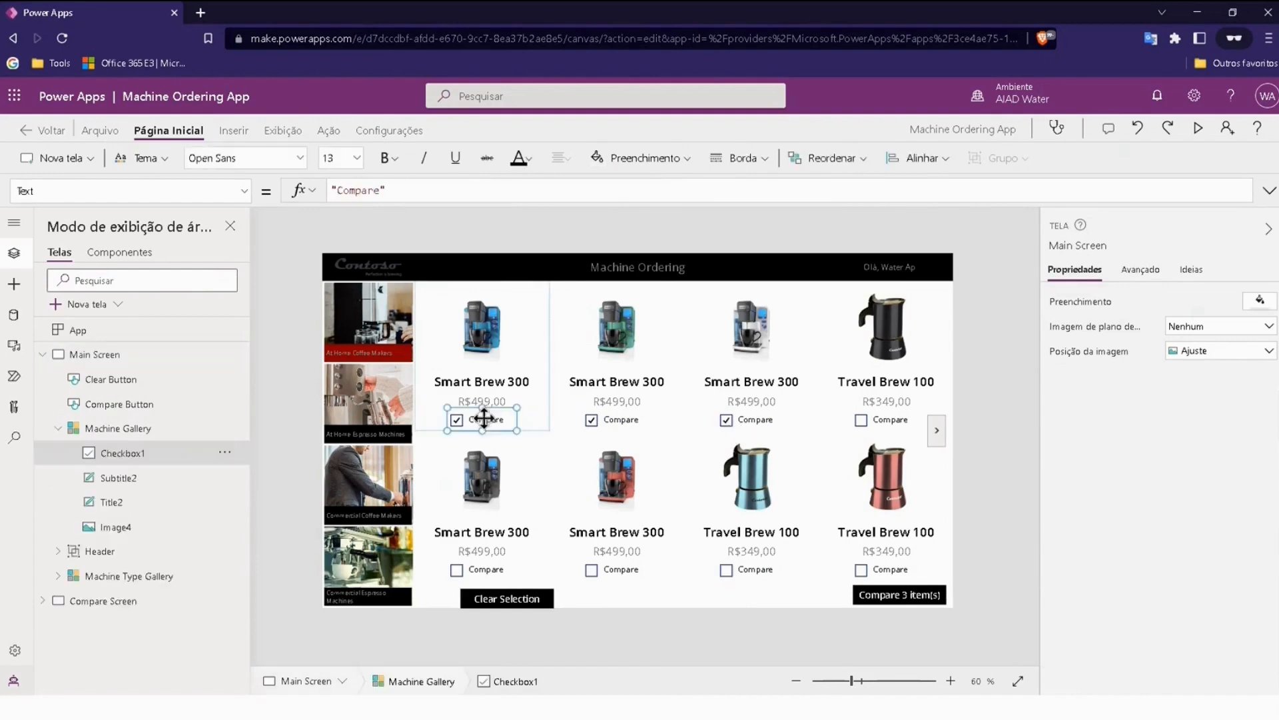
click(330, 131)
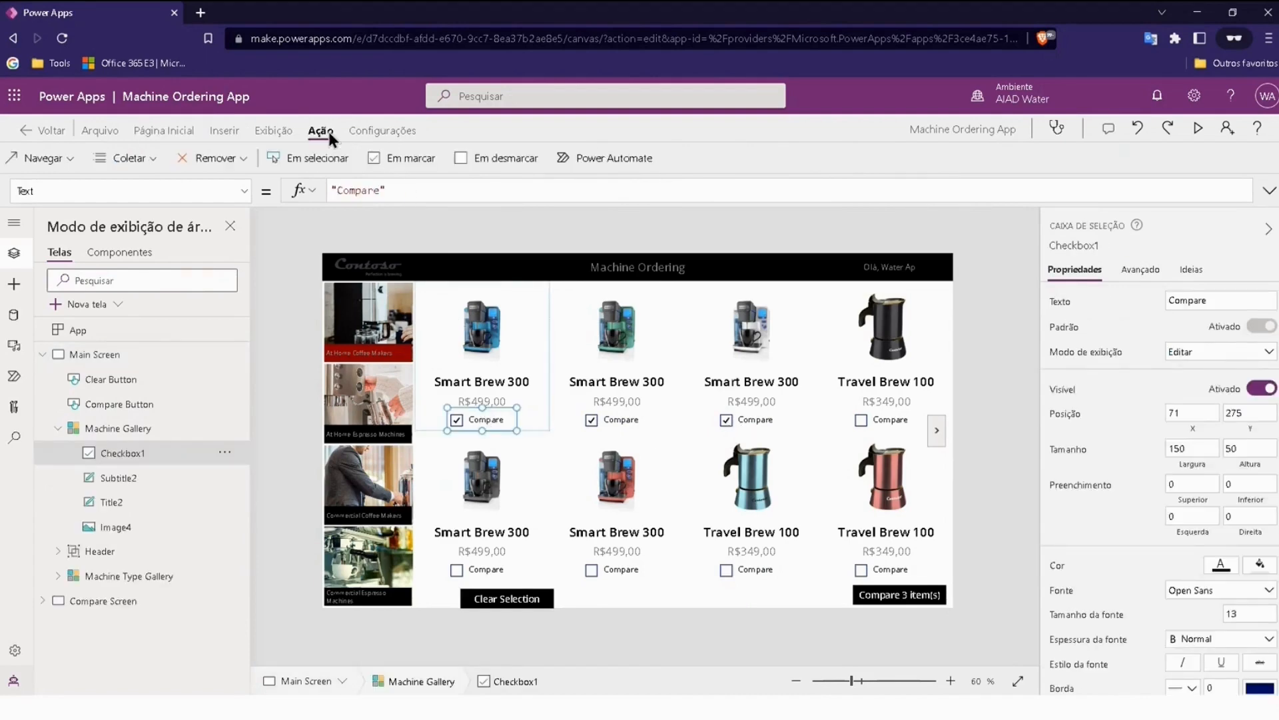
click(418, 157)
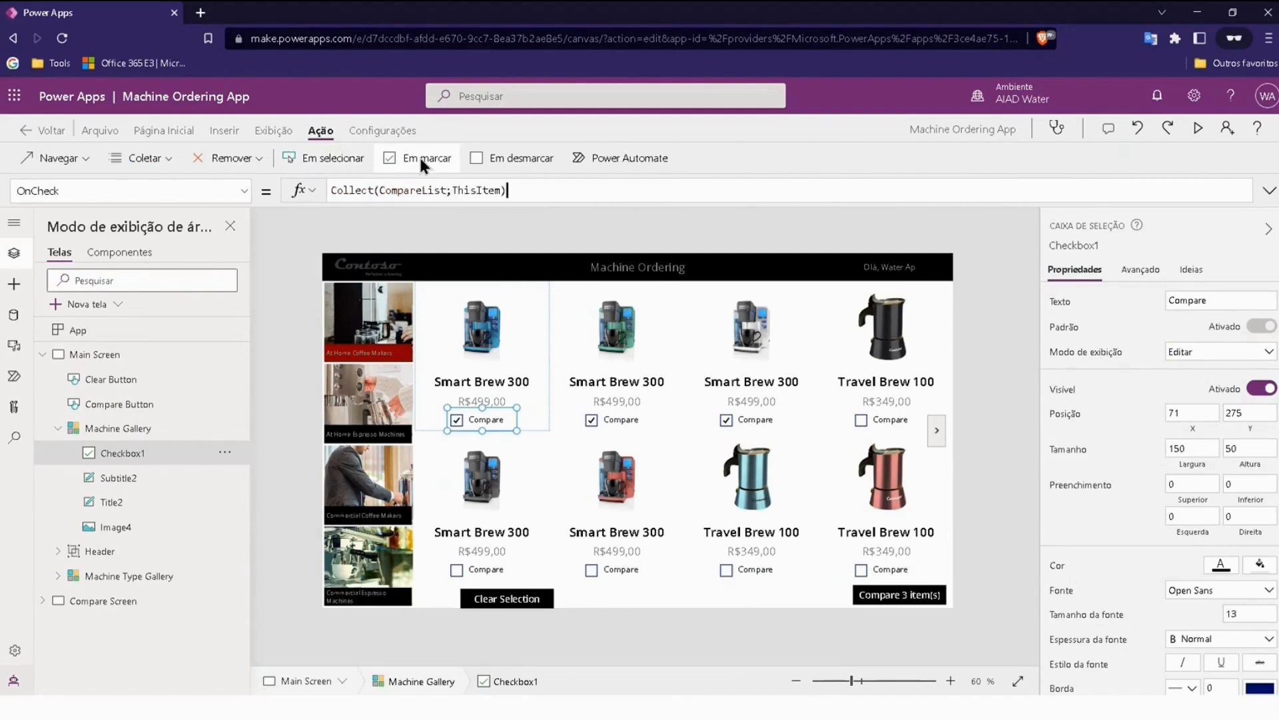
drag(334, 191, 508, 191)
click(391, 192)
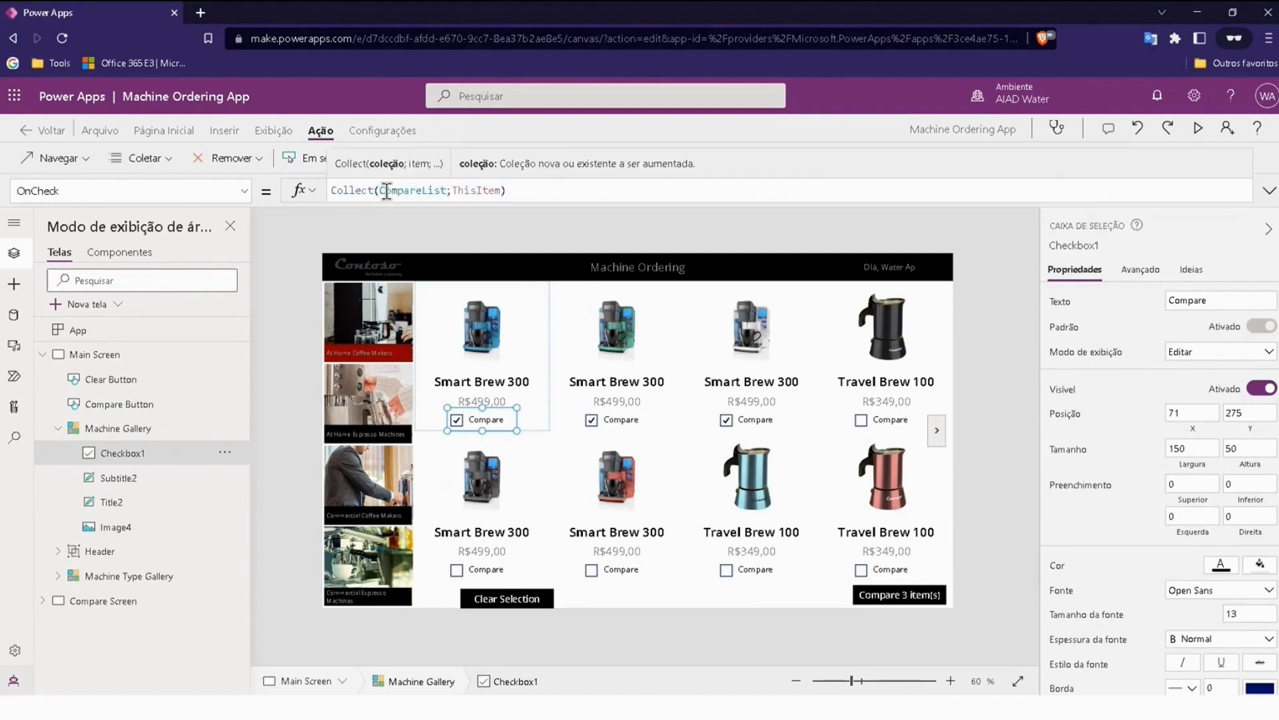
drag(380, 191, 442, 192)
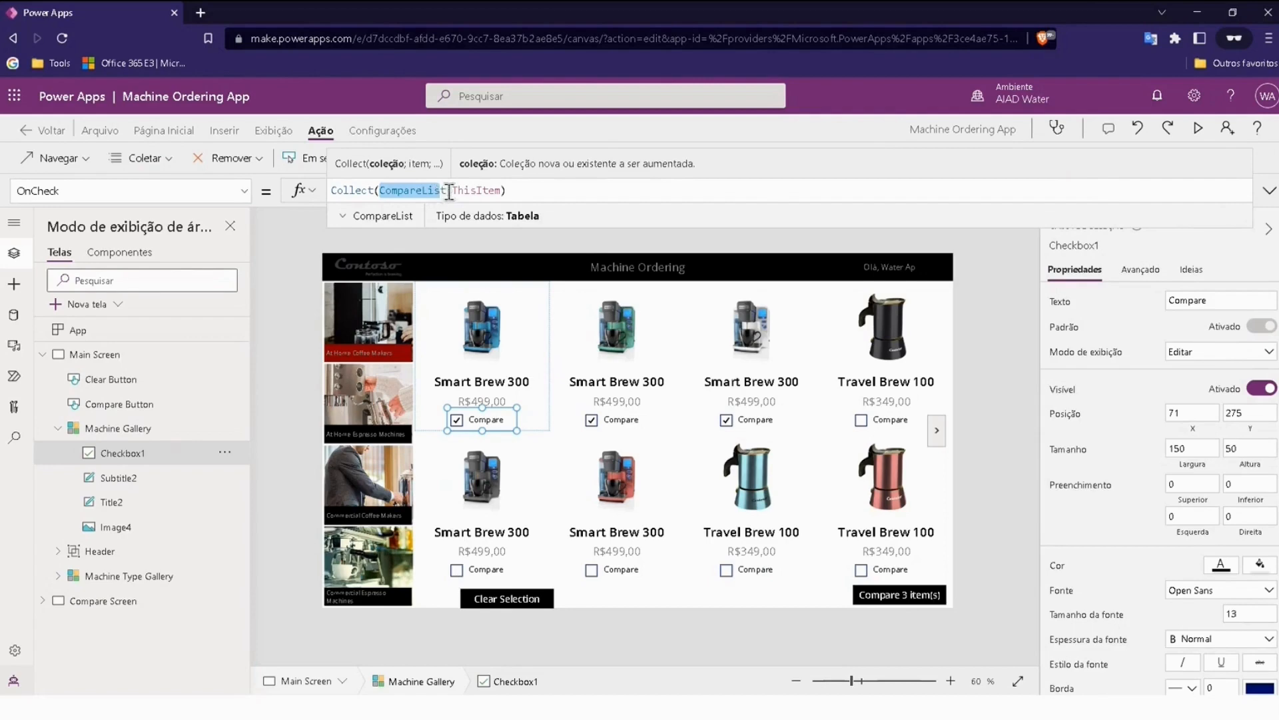
click(294, 270)
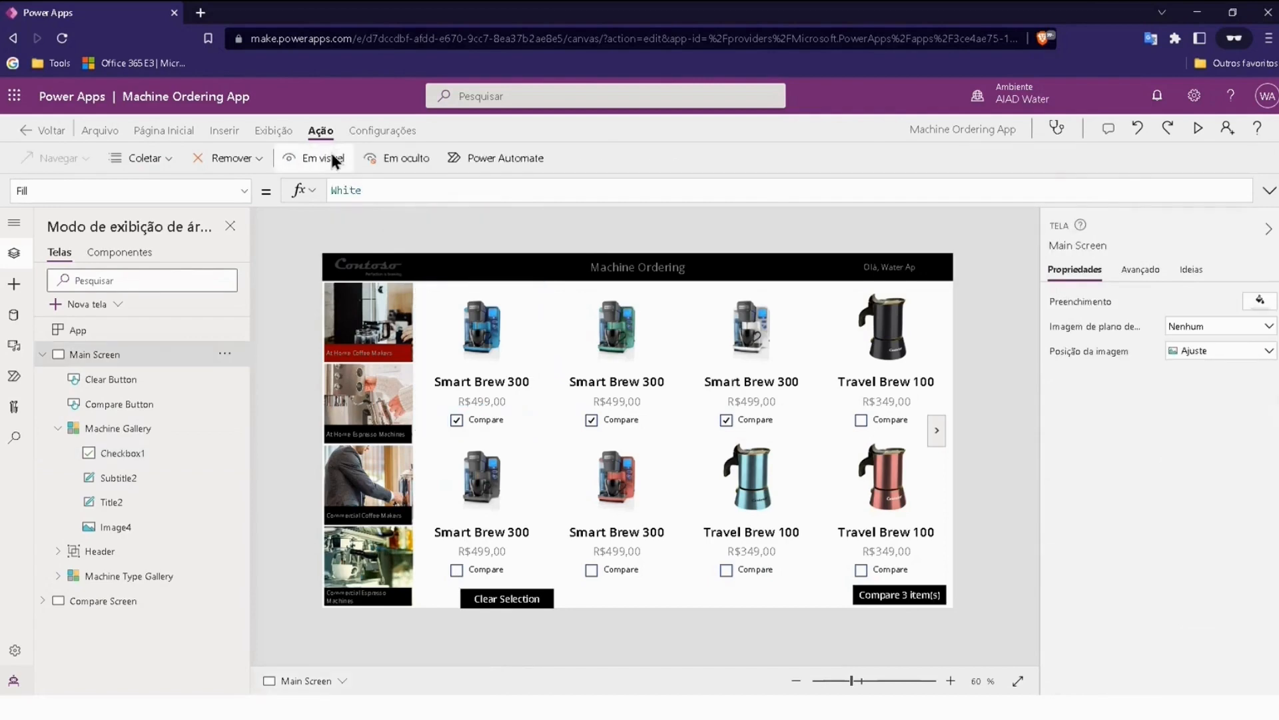
Step: Review the CompareList collection's records across all its columns, and return to the app editor
click(276, 128)
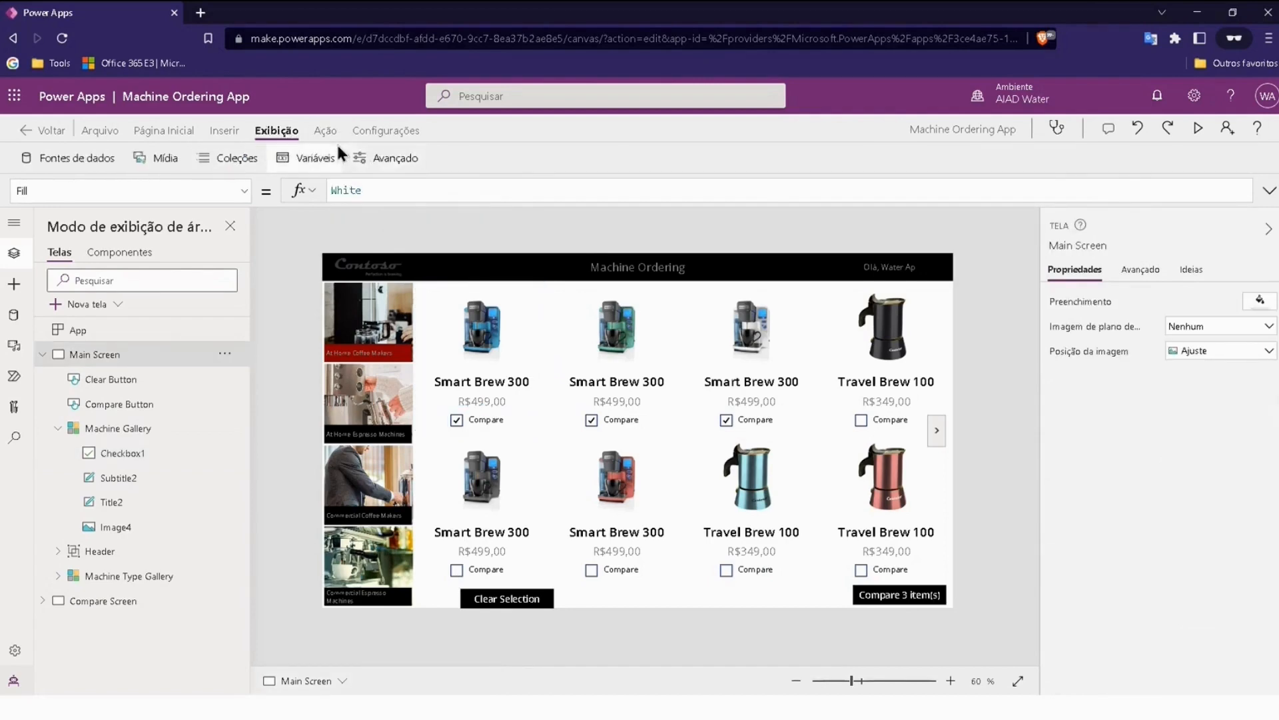
click(234, 159)
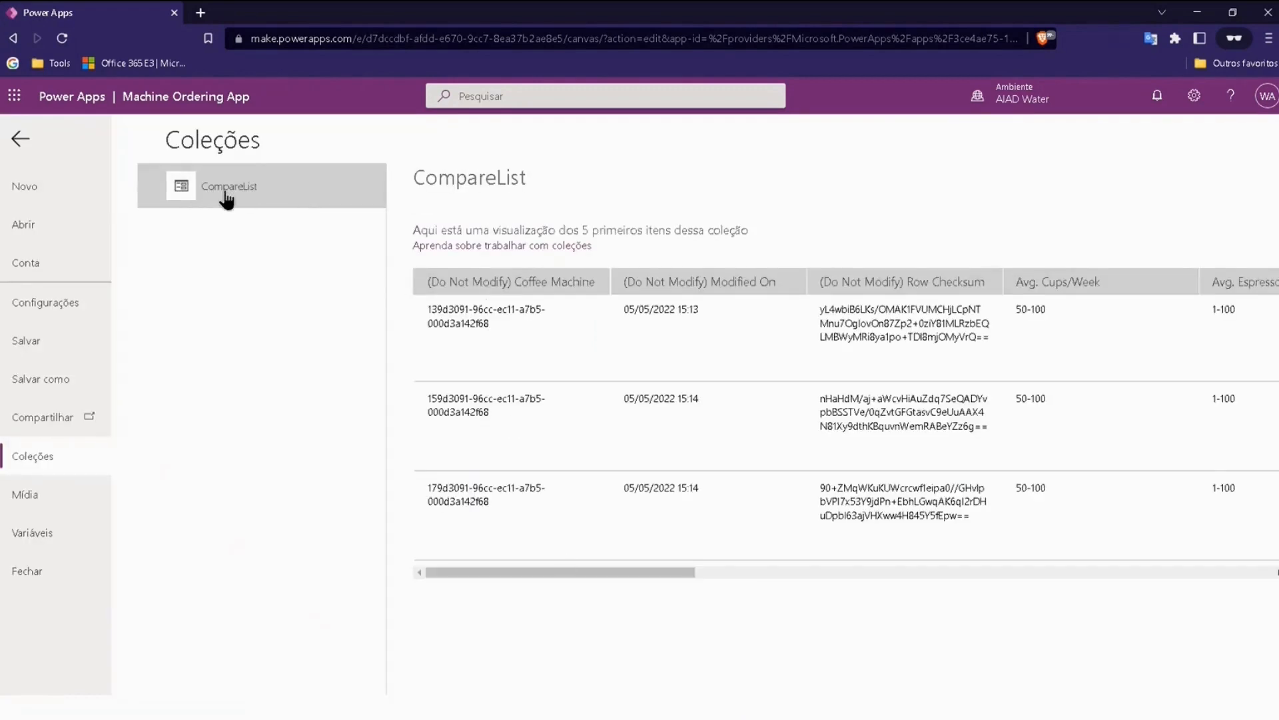
drag(646, 572, 826, 574)
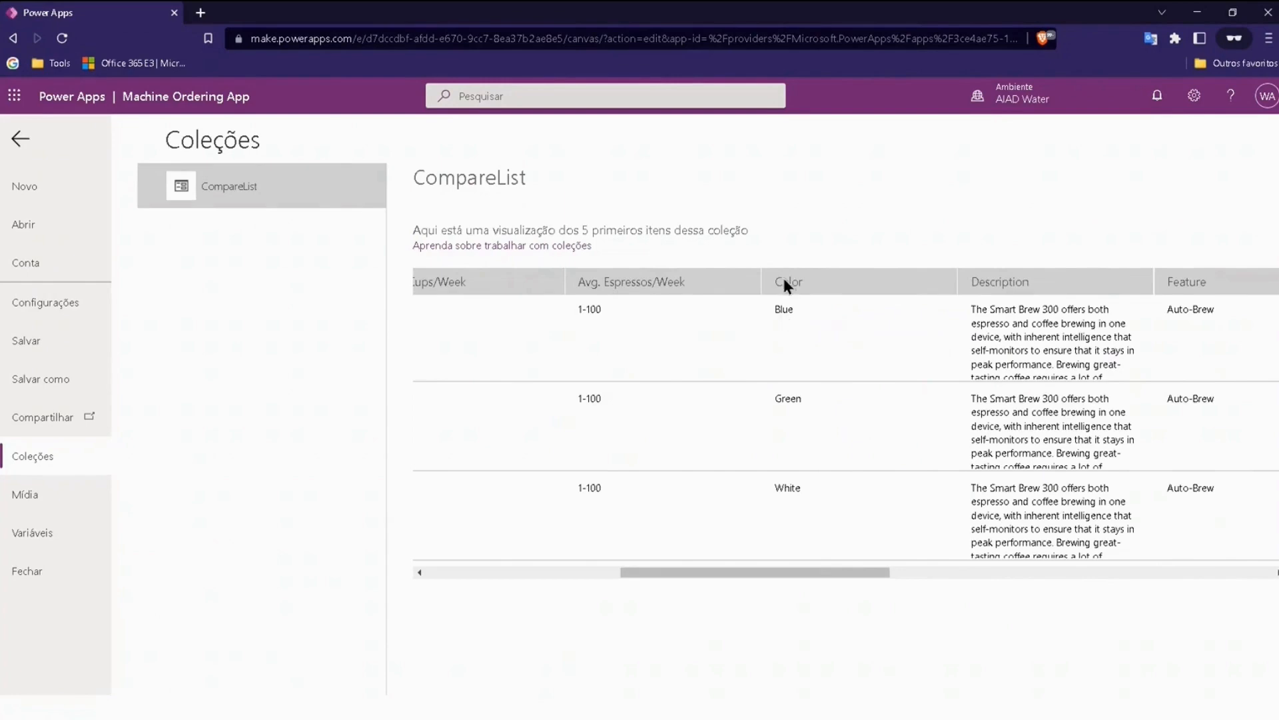
drag(888, 584, 1236, 590)
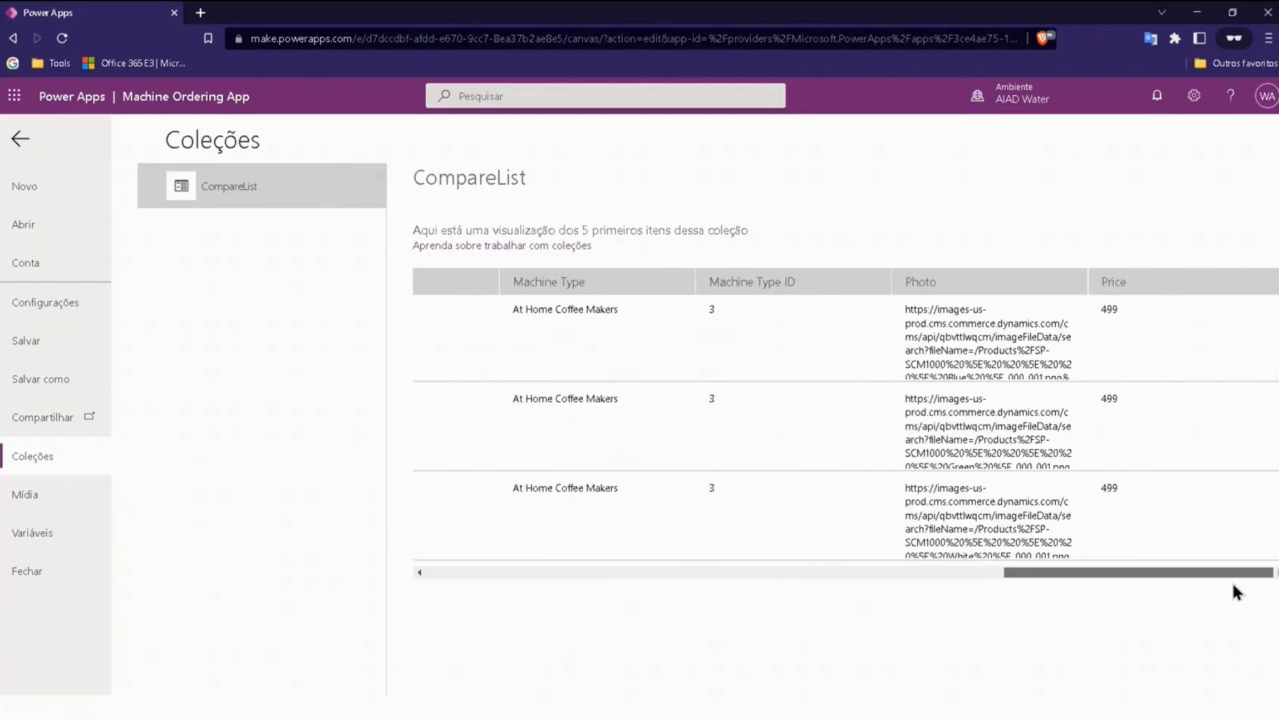
click(22, 142)
click(234, 158)
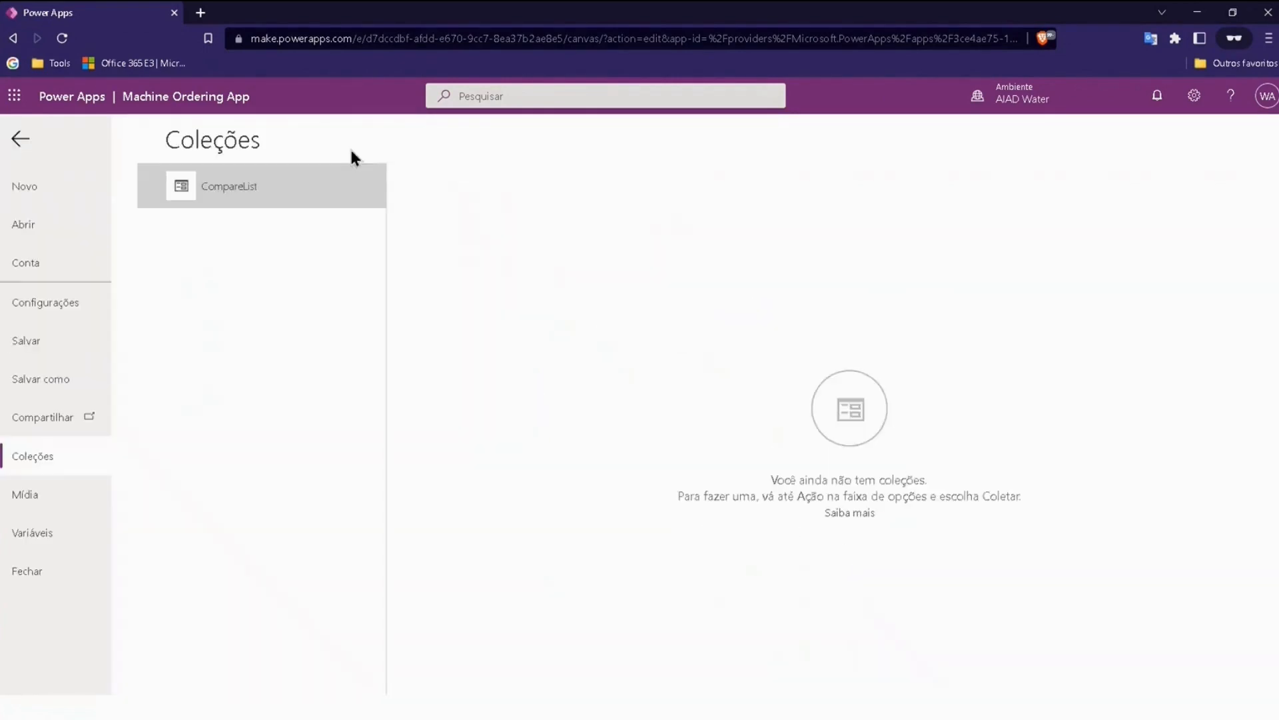
click(31, 138)
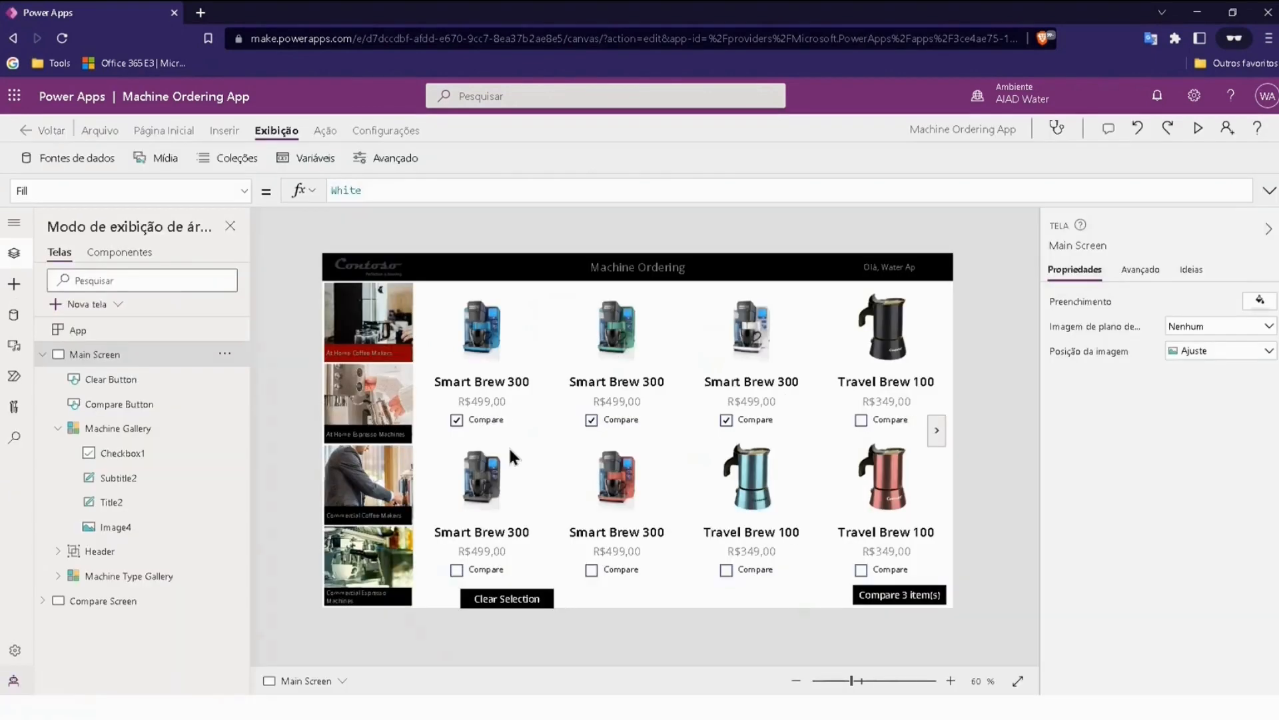
Step: Remove the comparison marks from the blue, green and white Smart Brew 300 machines
click(456, 420)
click(592, 420)
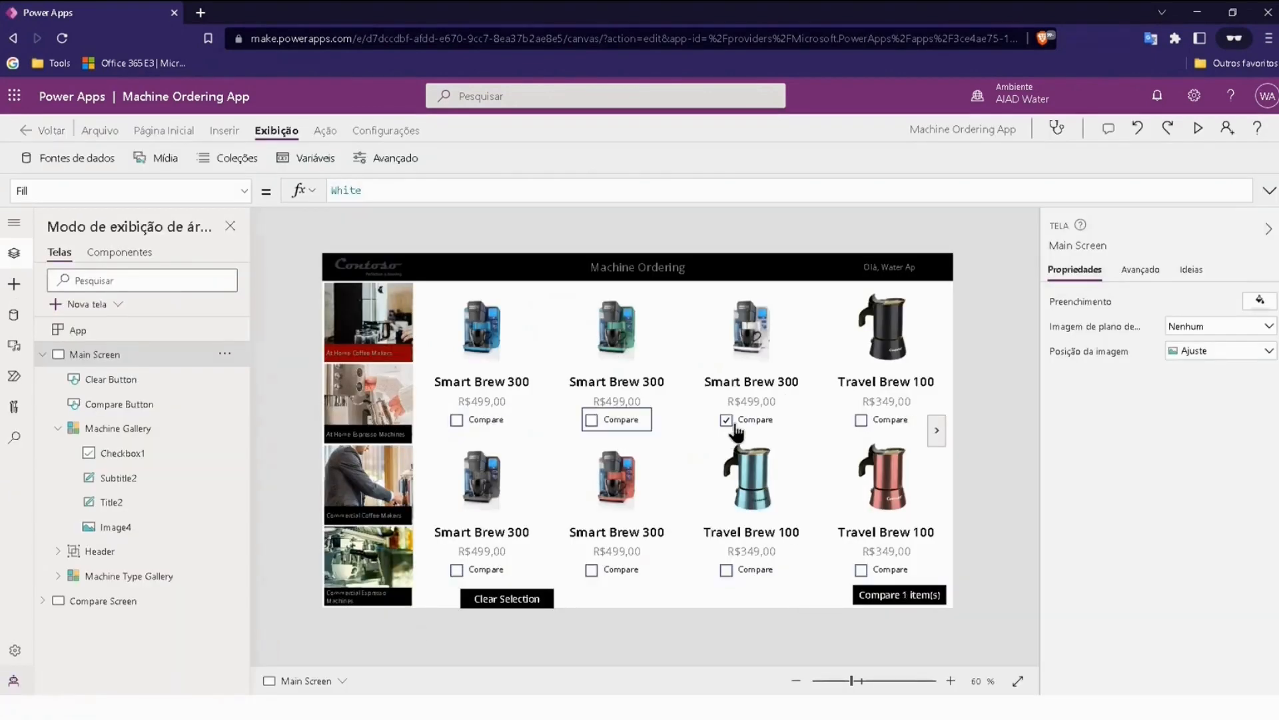
click(727, 421)
Step: Examine the OnUncheck formula of the Compare checkbox in the Machine Gallery
click(602, 415)
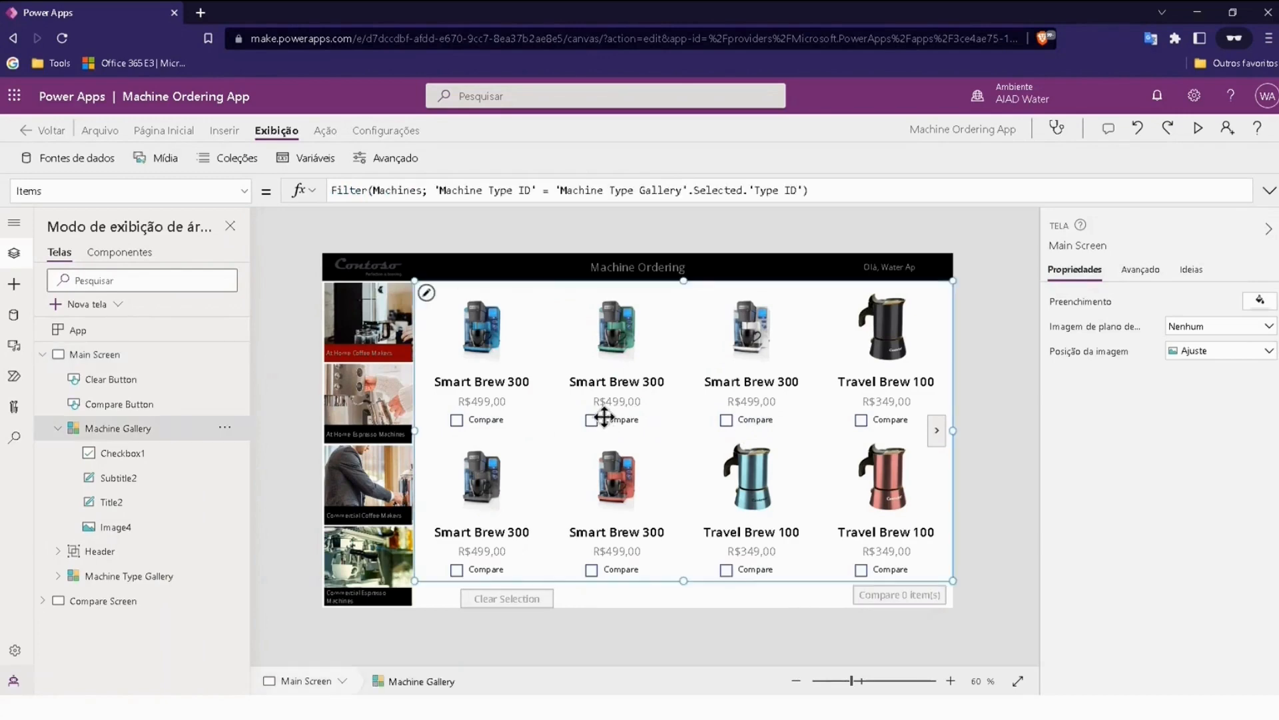
click(455, 418)
click(325, 130)
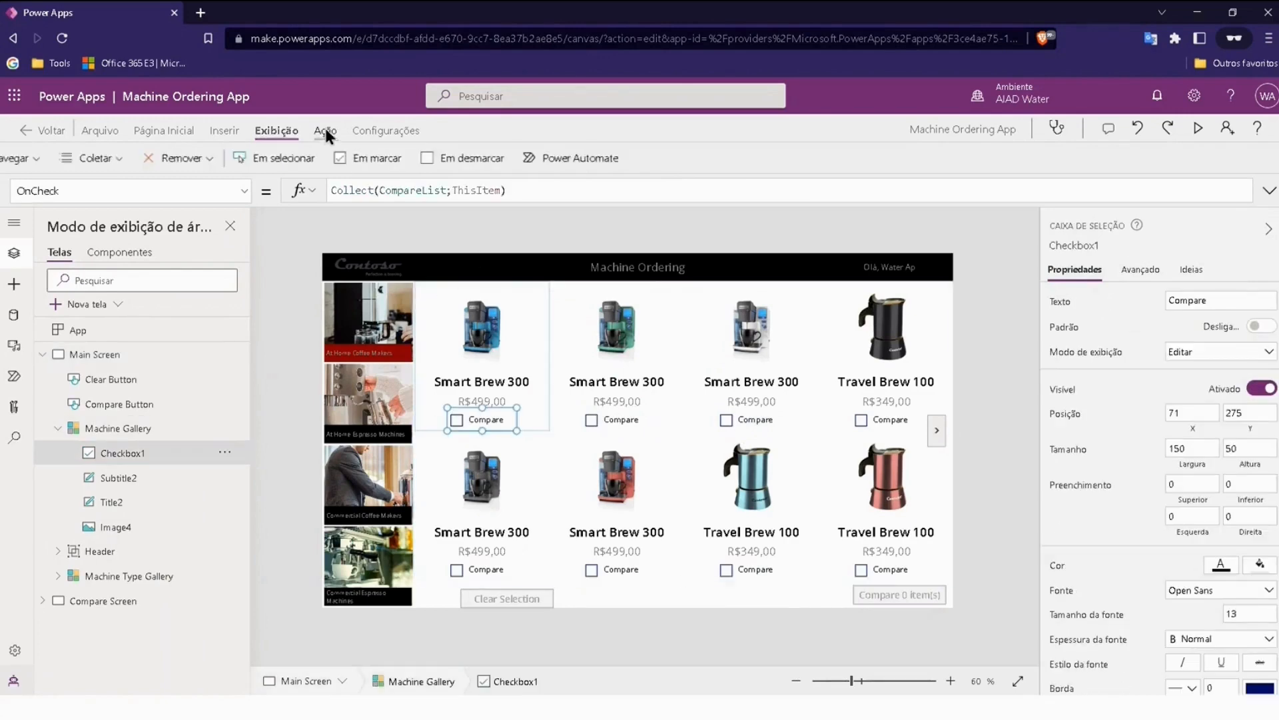
click(524, 161)
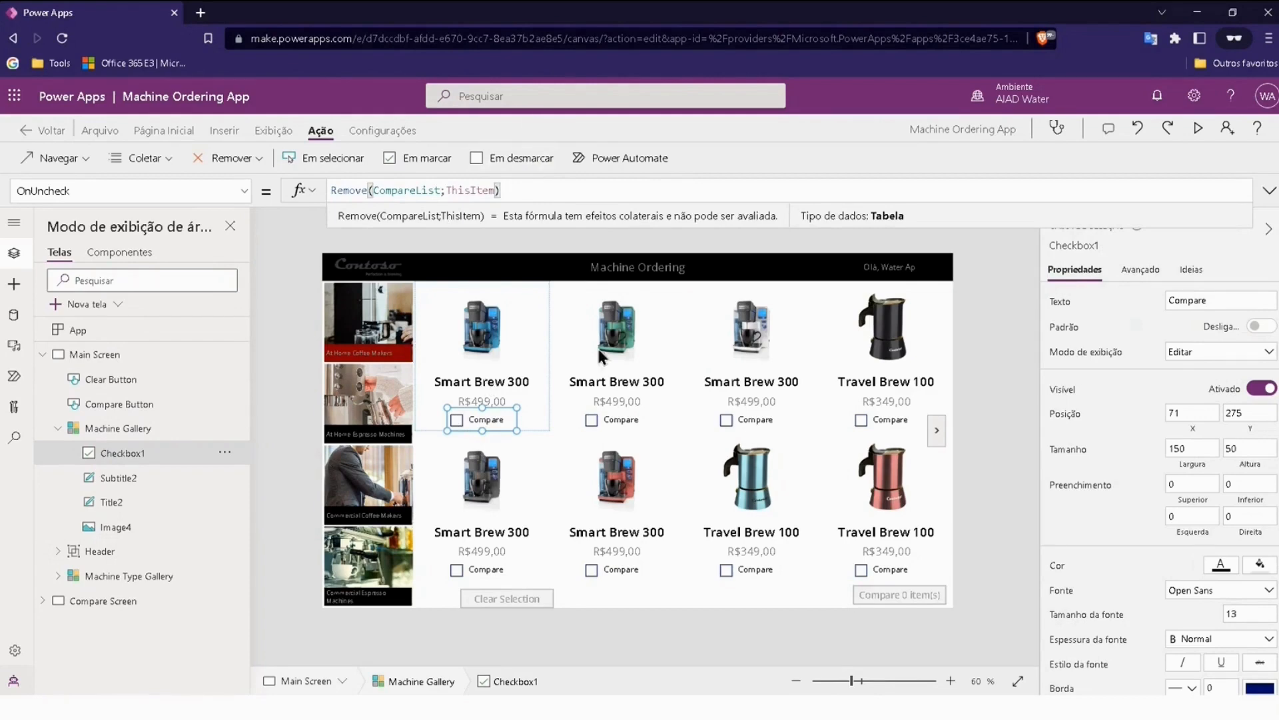
click(309, 307)
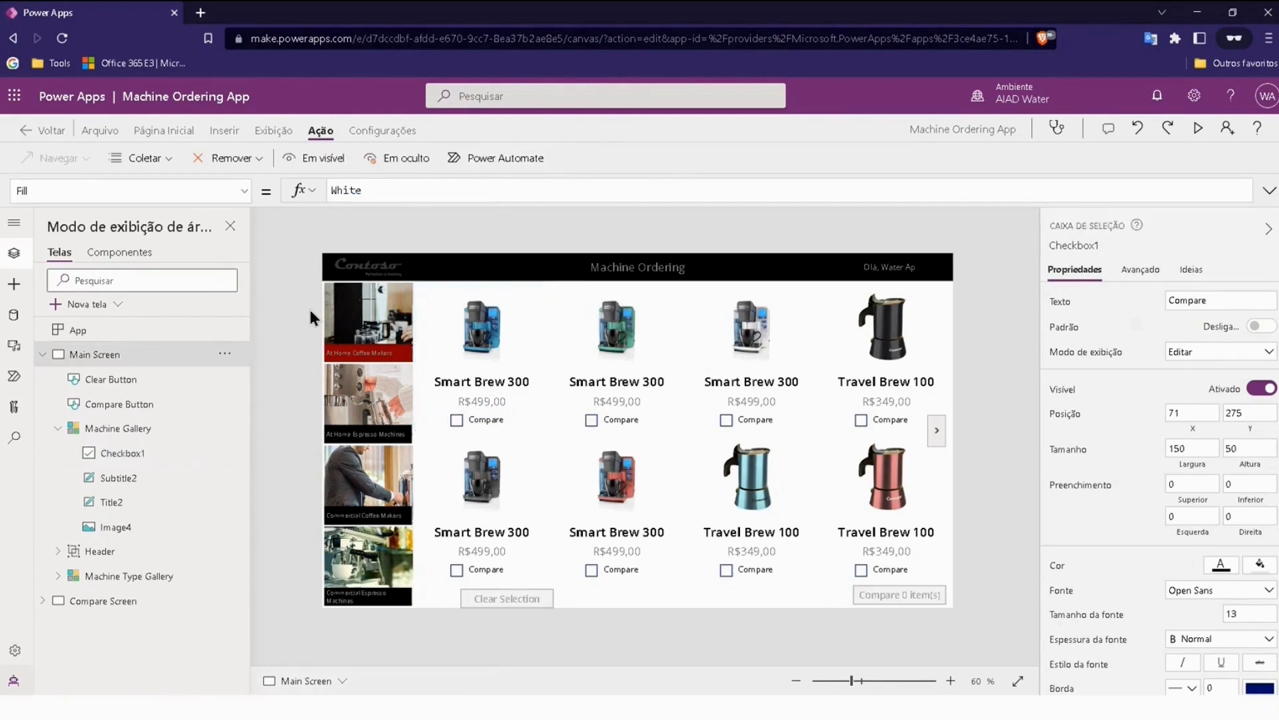
Step: Check the CompareList collection's contents again after clearing the comparison marks, and return to the editor
click(272, 130)
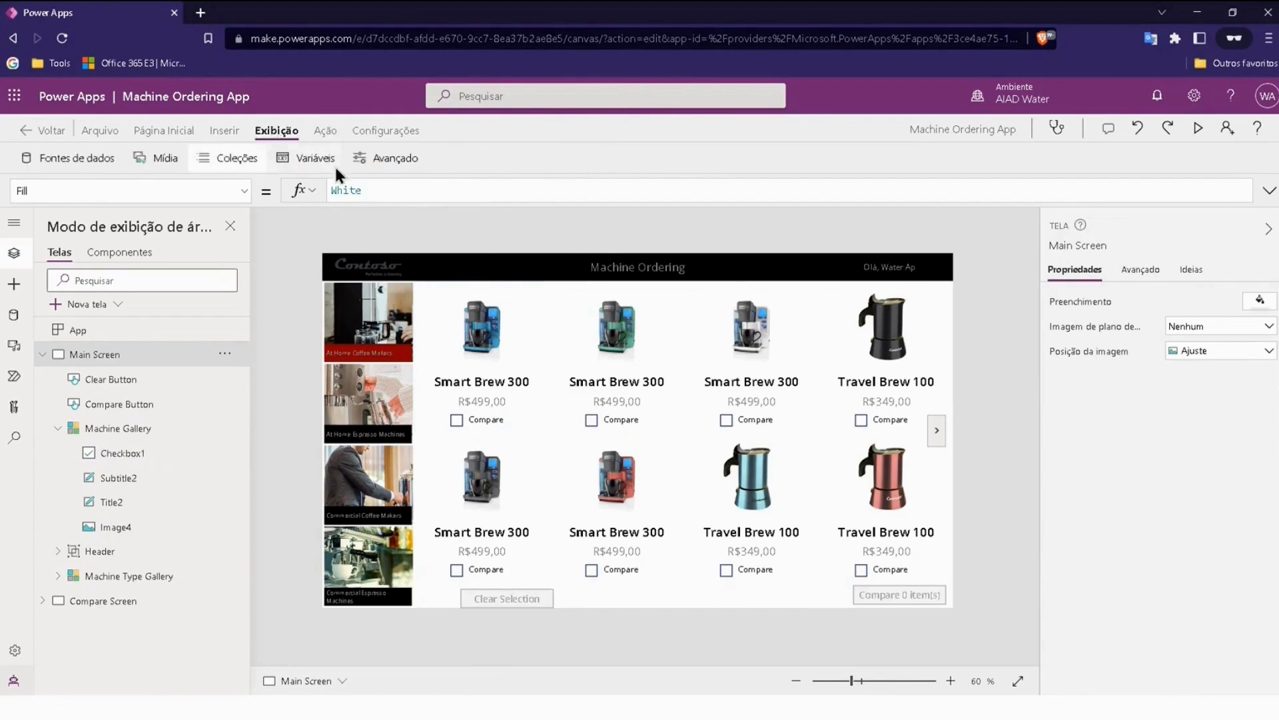
click(238, 158)
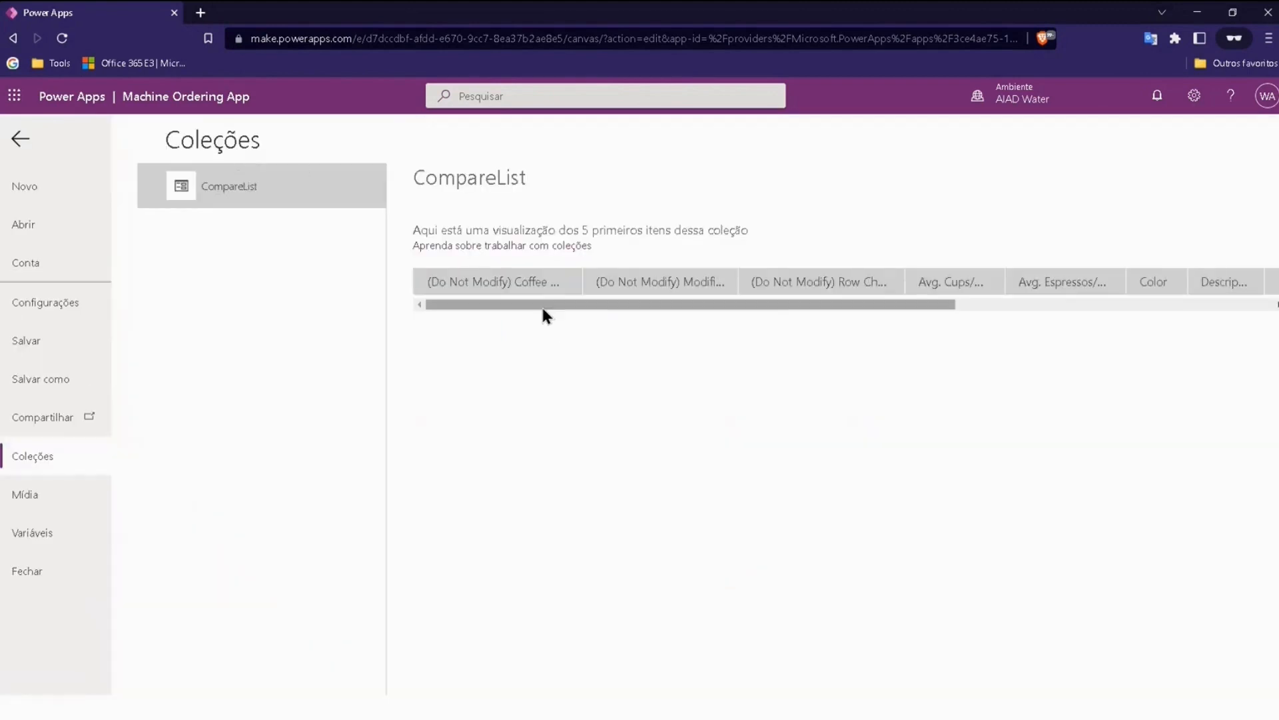
drag(543, 306, 490, 323)
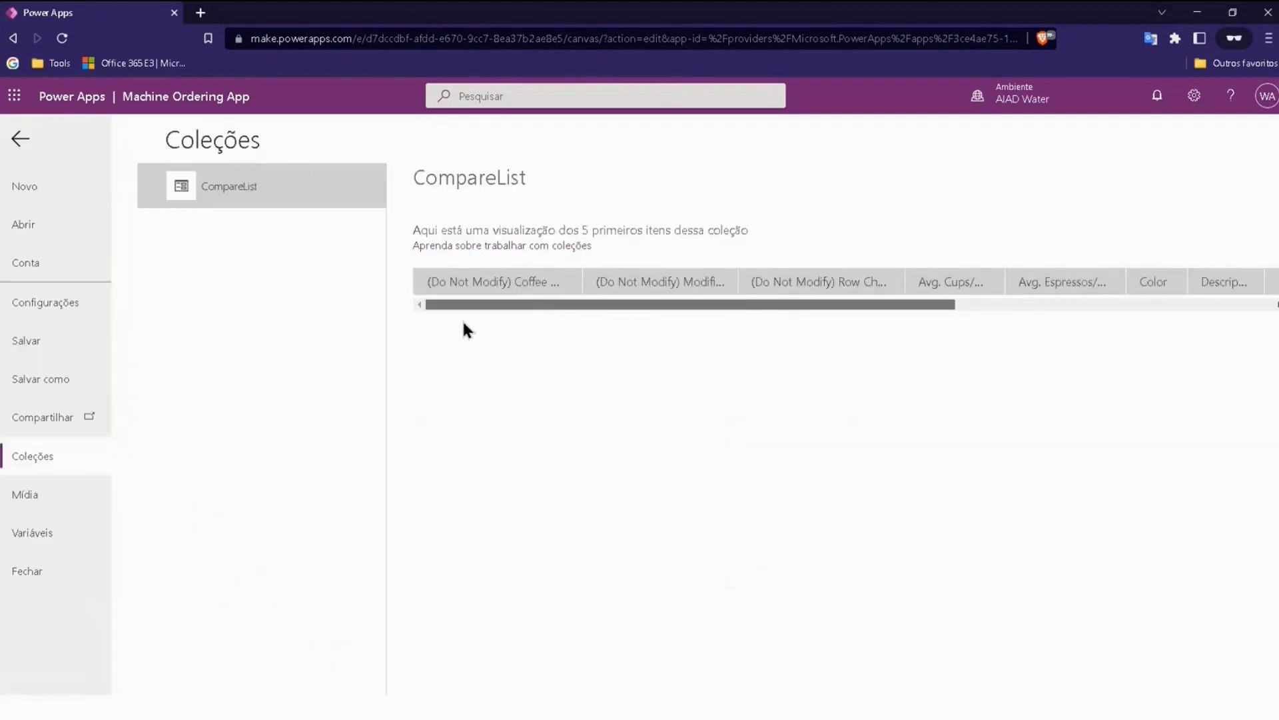
click(20, 139)
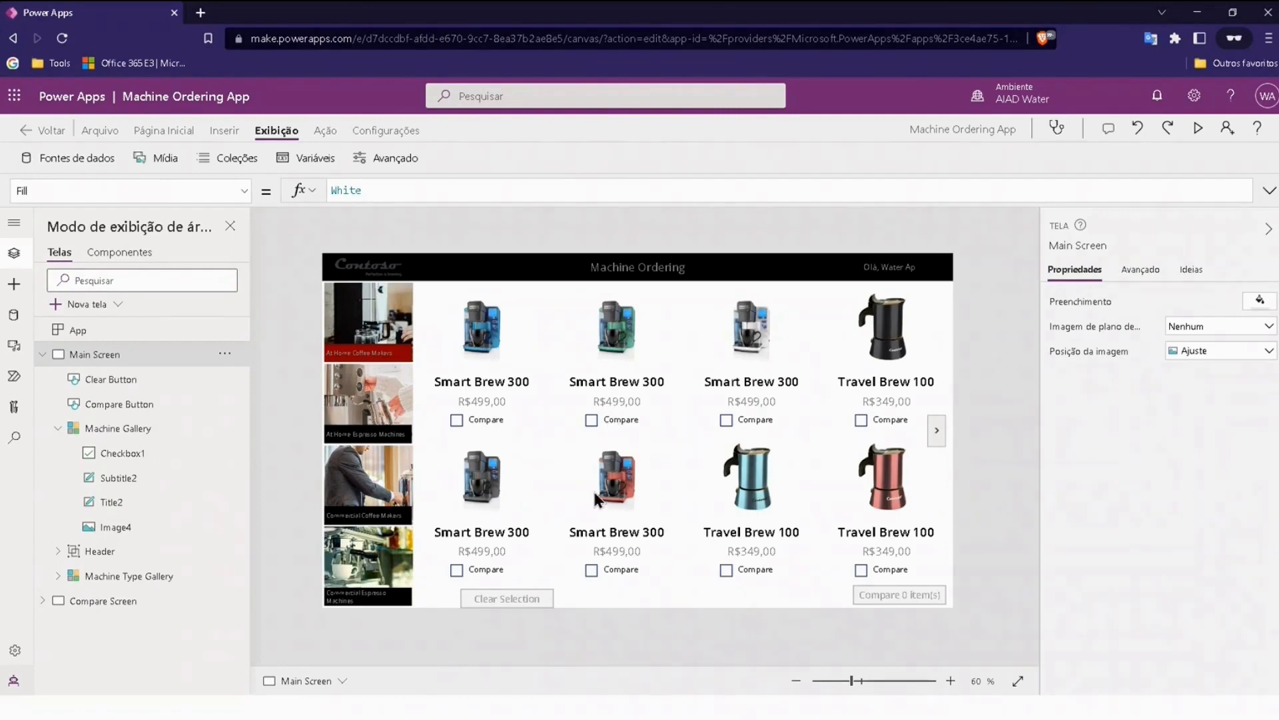
Step: Compare the price text across the machine types by selecting each one, ending on Commercial Espresso Machines
click(389, 386)
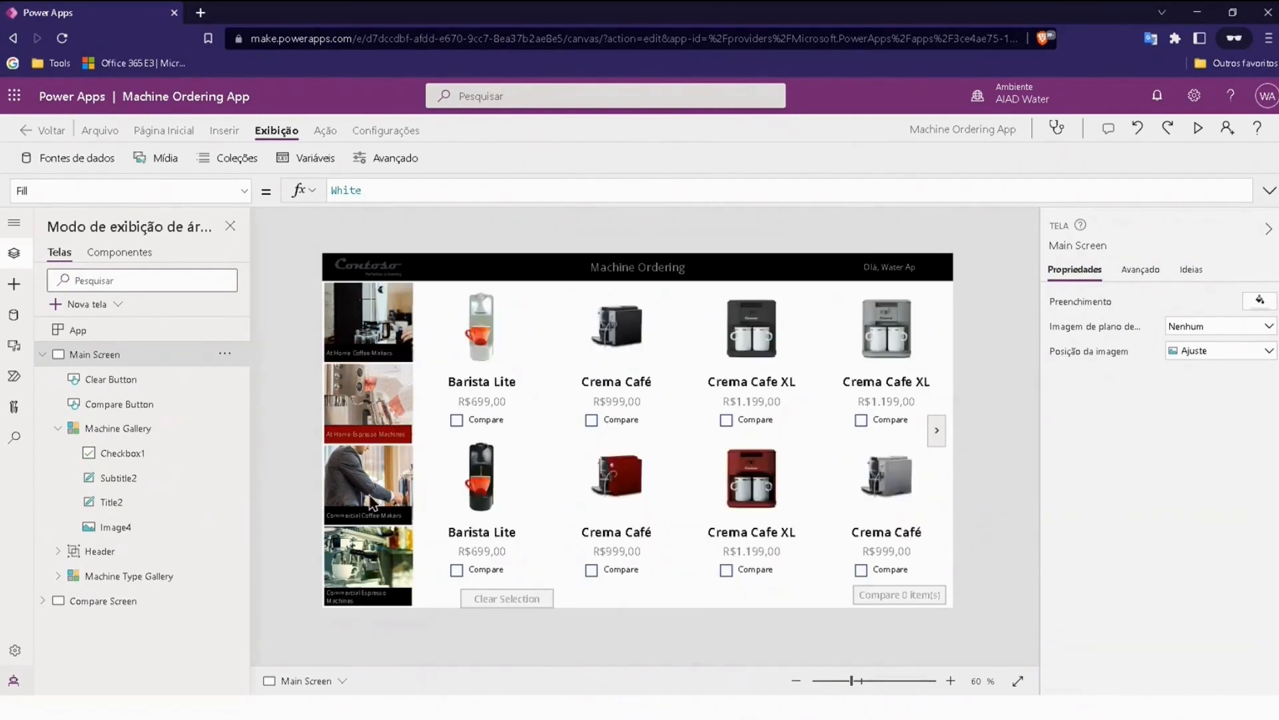
click(368, 338)
click(366, 428)
click(366, 502)
click(371, 585)
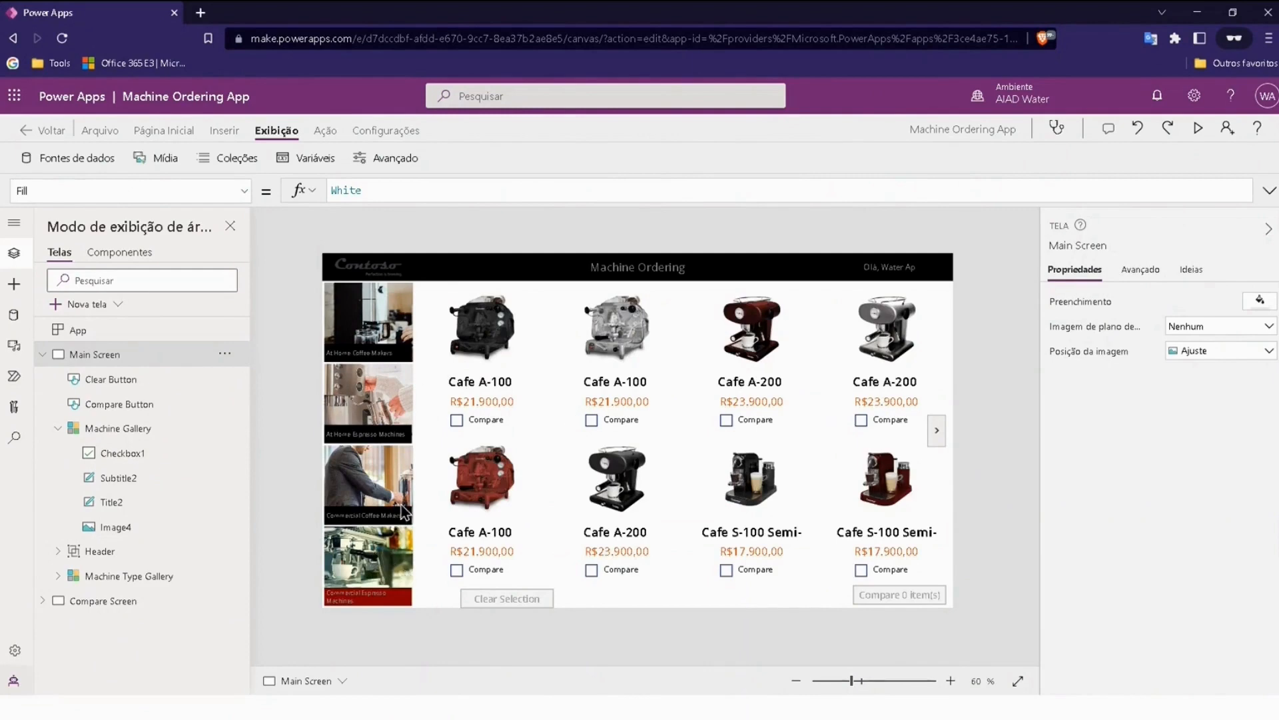
Step: Examine the price label's Color formula in the Machine Gallery, including its price threshold and the OrangeRed option
click(484, 403)
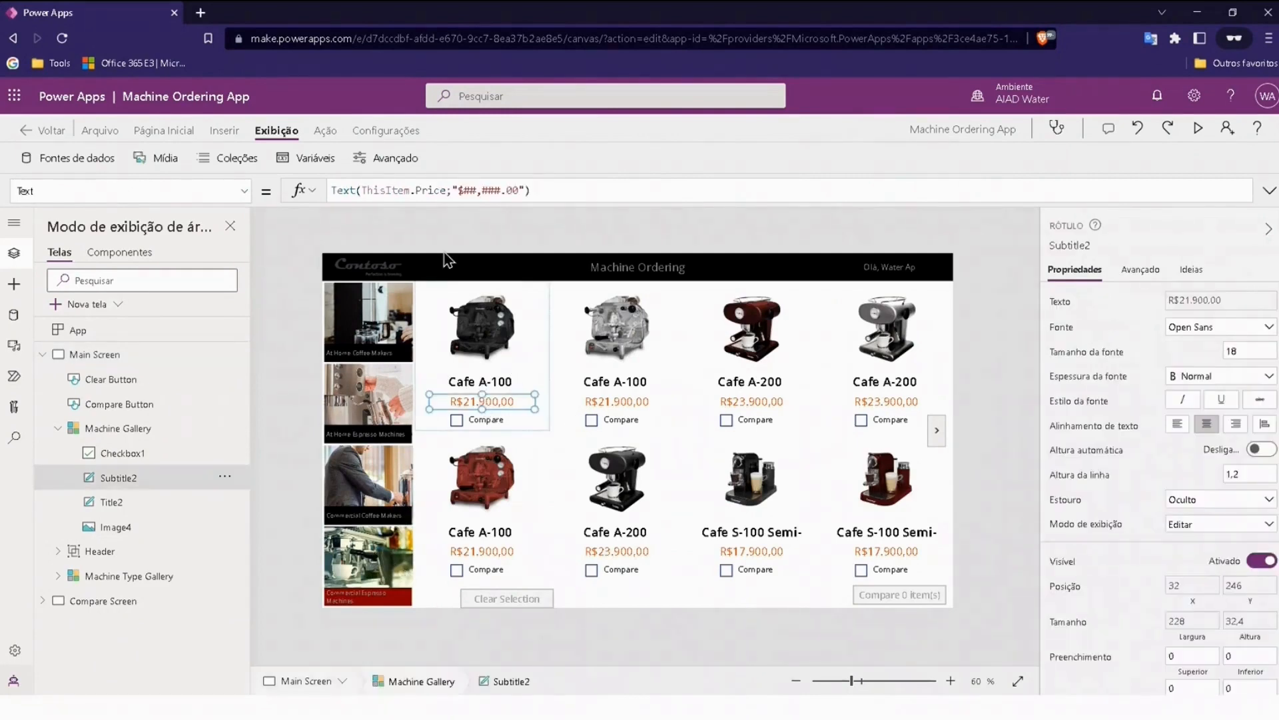
click(244, 191)
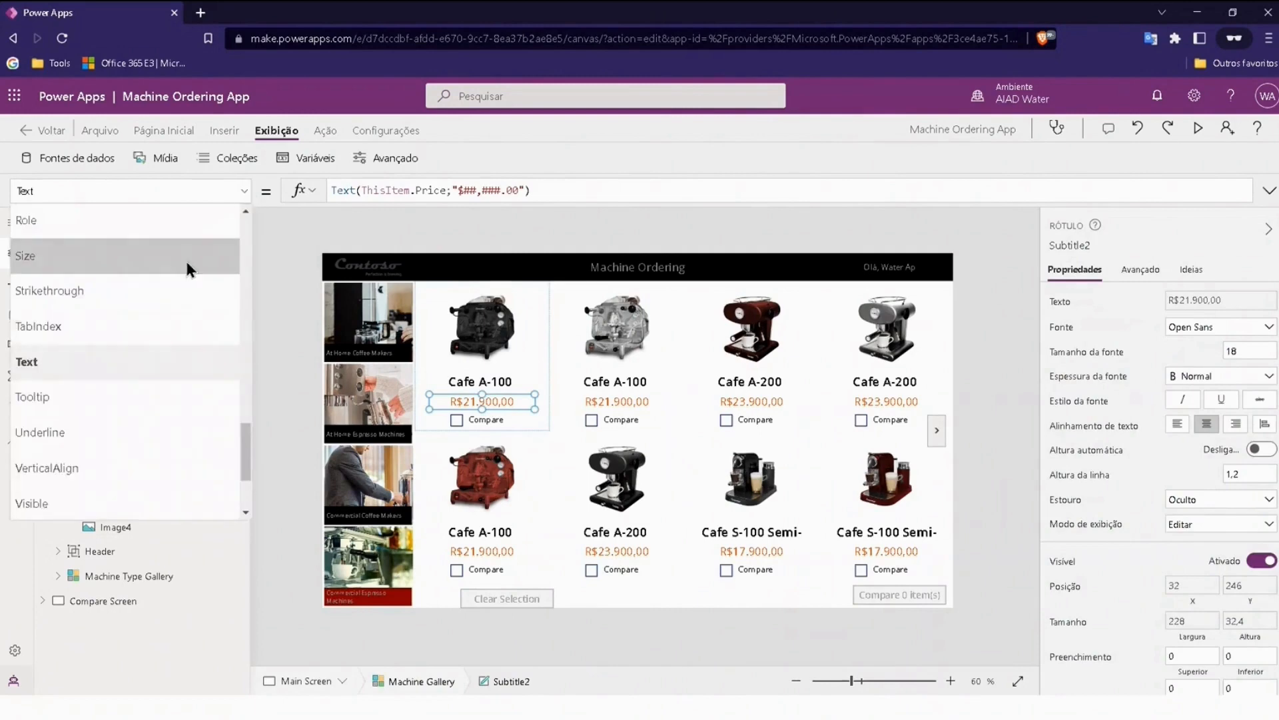
scroll(118, 279, up, 15)
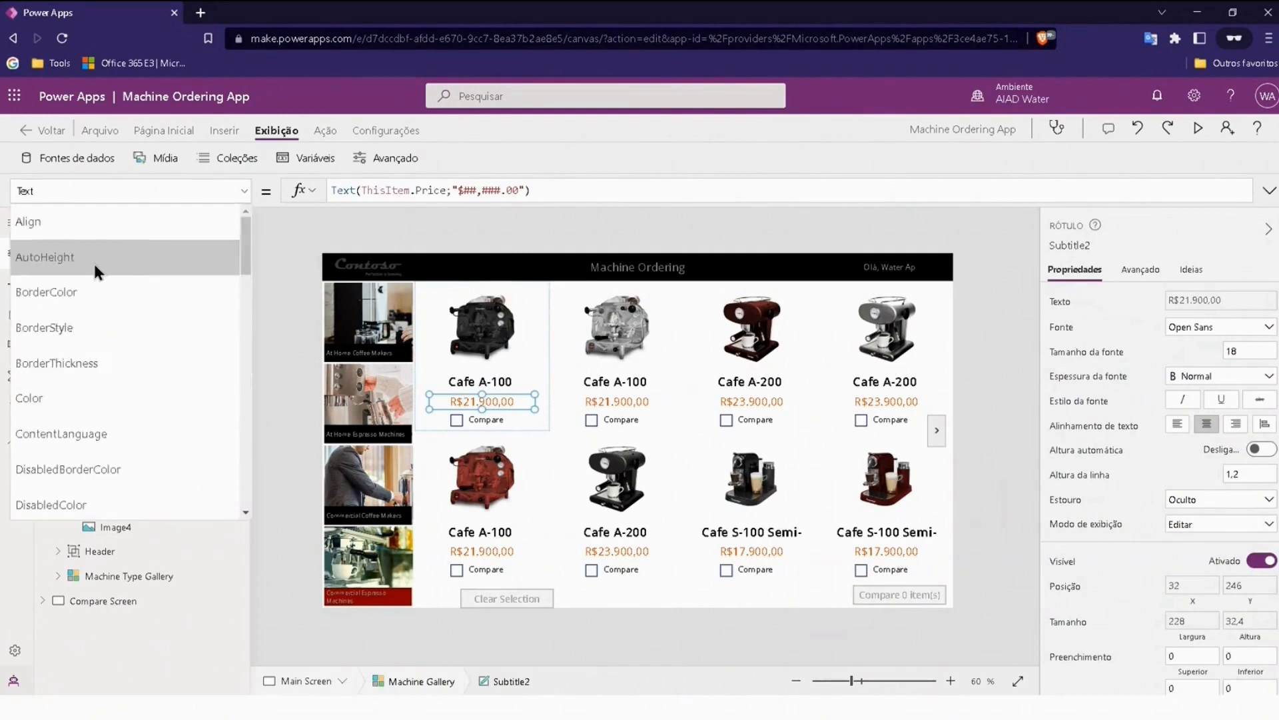
click(34, 398)
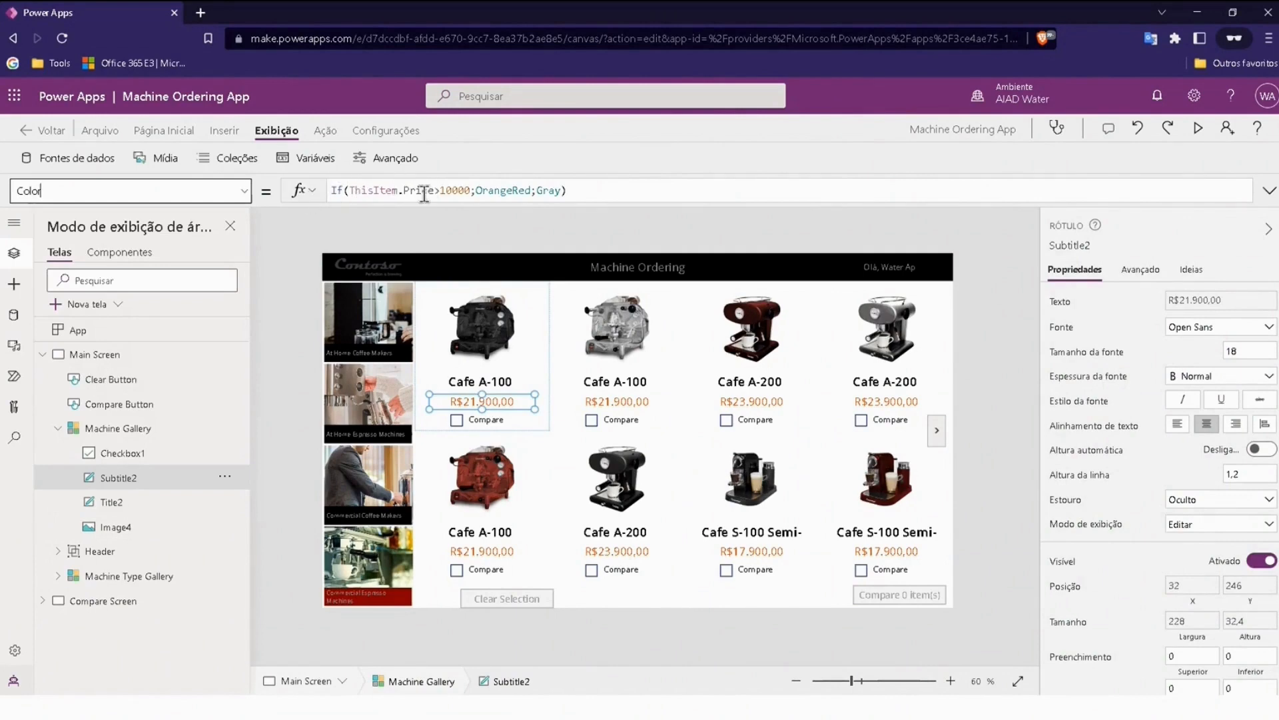
double_click(456, 190)
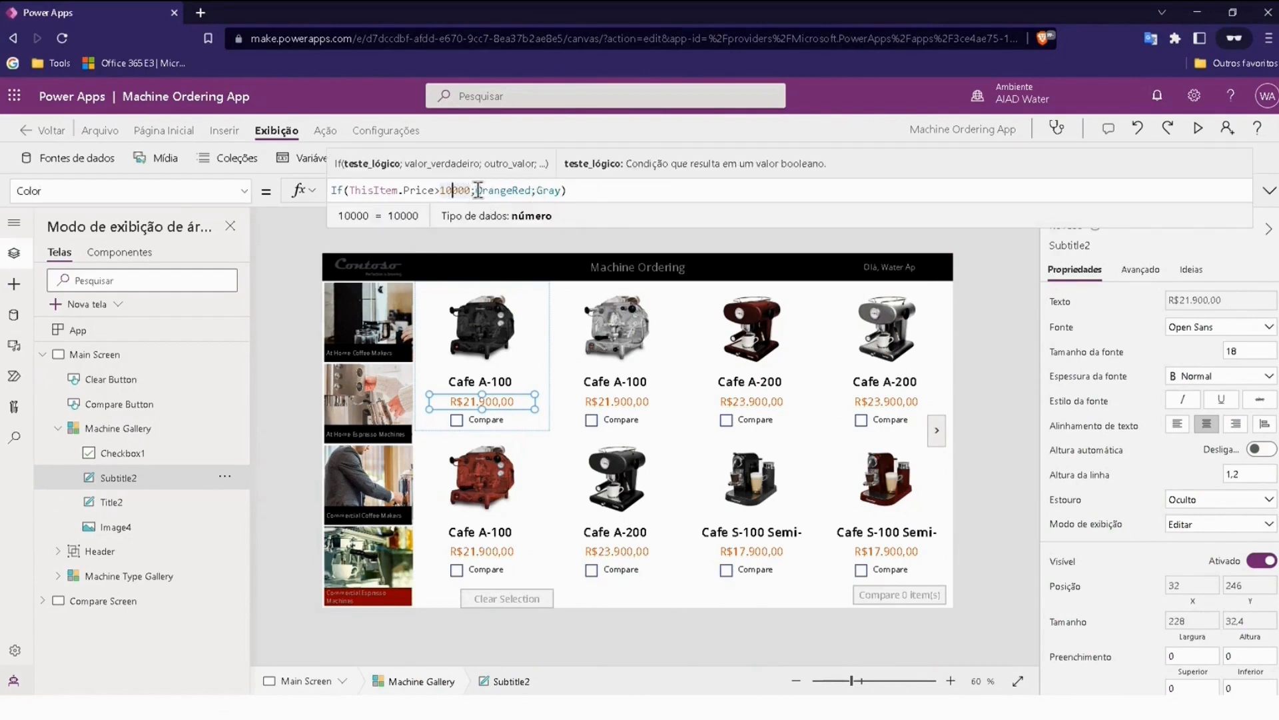
drag(476, 191, 530, 192)
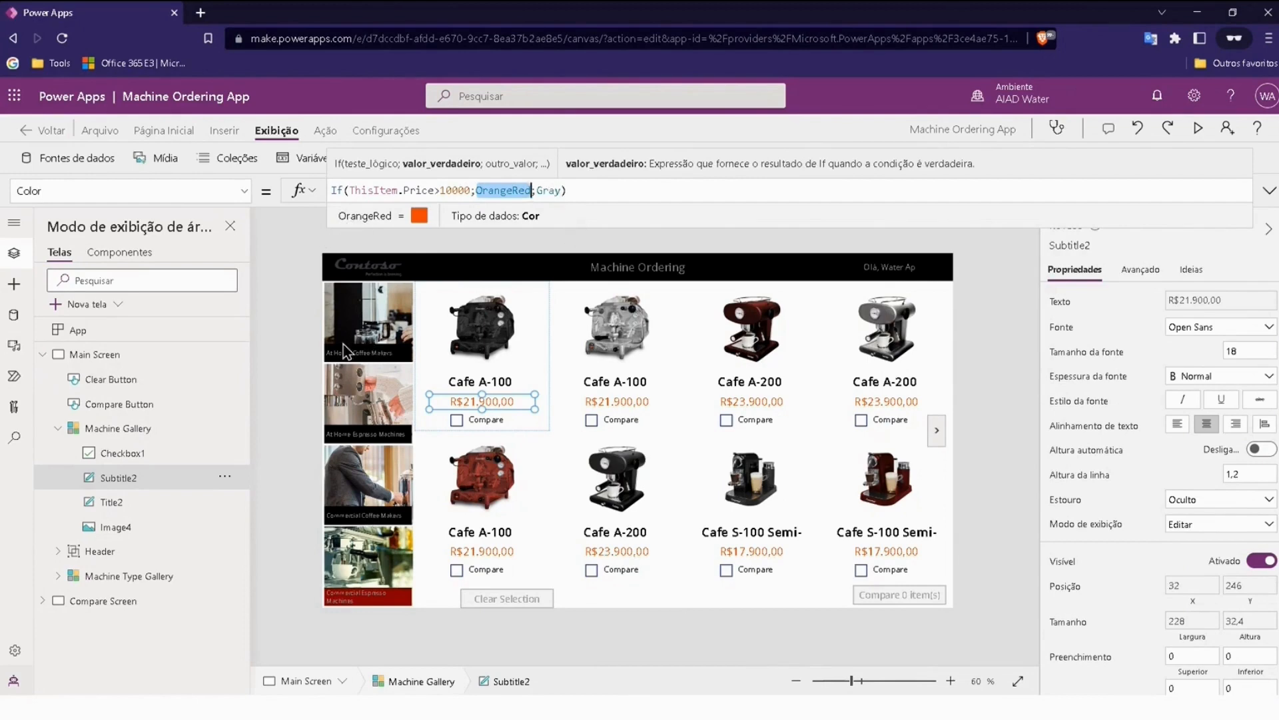
click(280, 291)
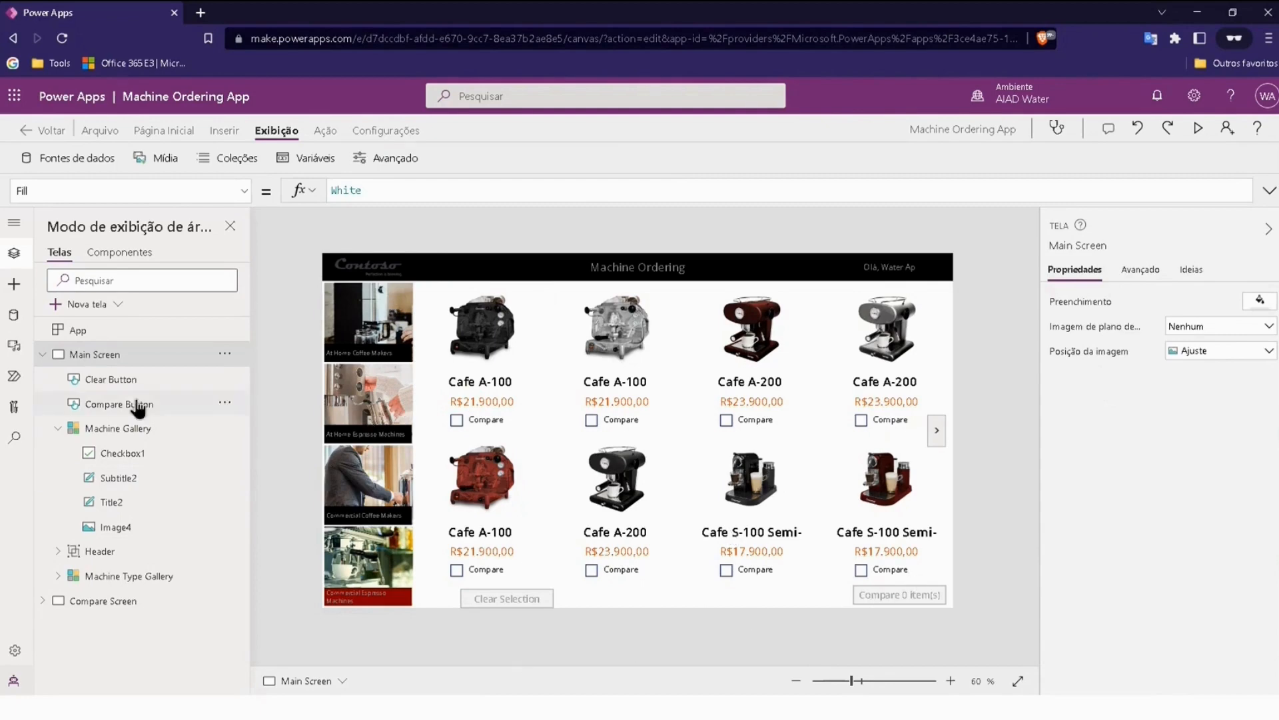
Step: Test the Clear Selection button on the black and silver Cafe A-100 machines marked for comparison, and examine its OnSelect formula
click(516, 593)
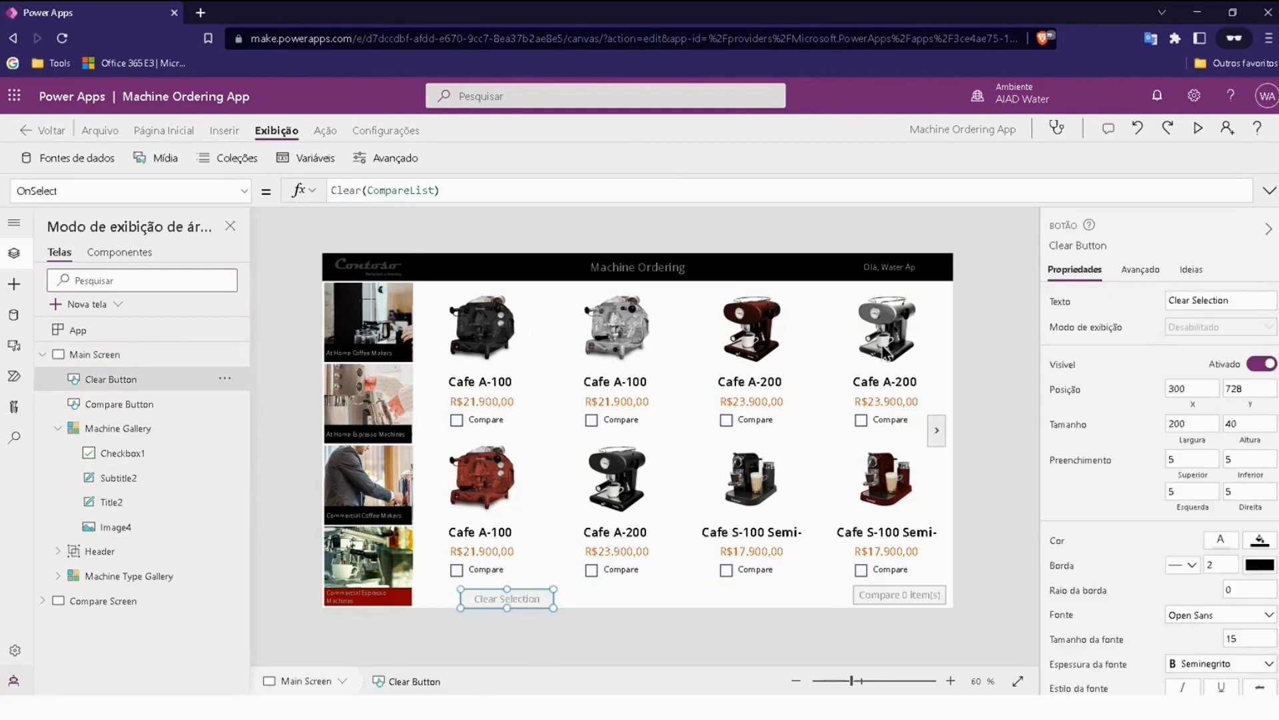
alt+click(457, 420)
alt+click(591, 419)
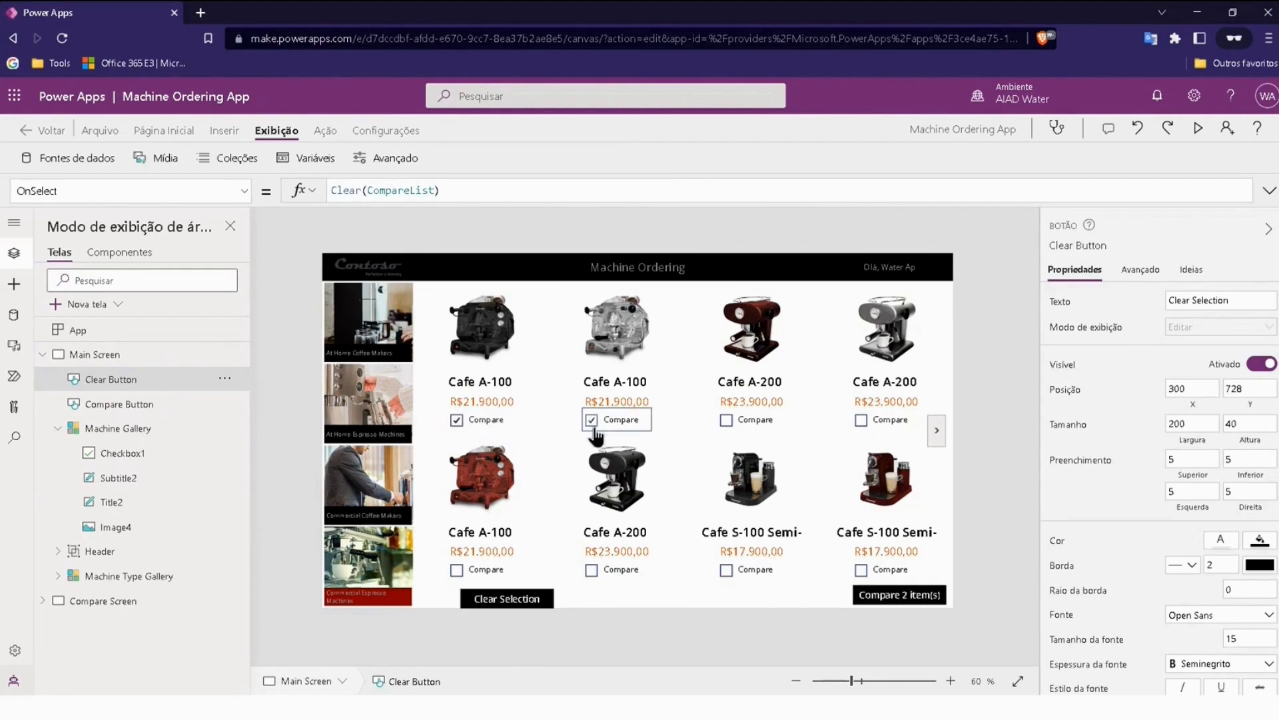
alt+click(506, 600)
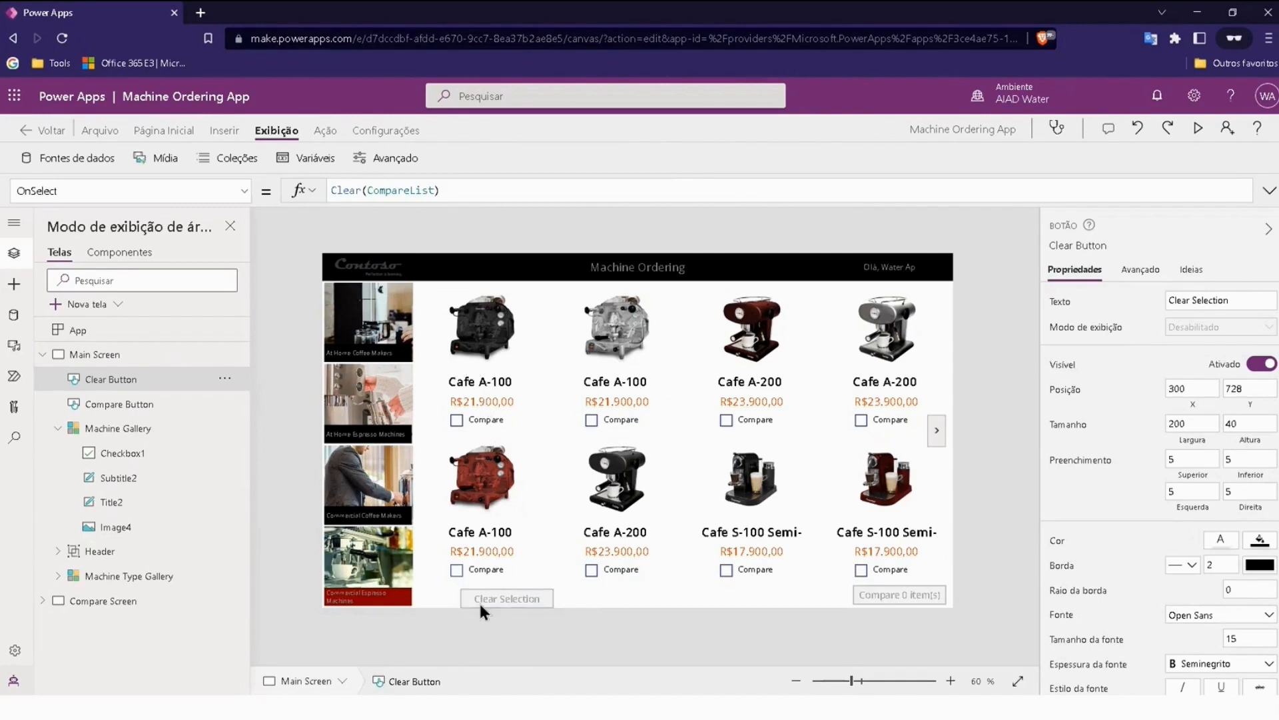
click(330, 129)
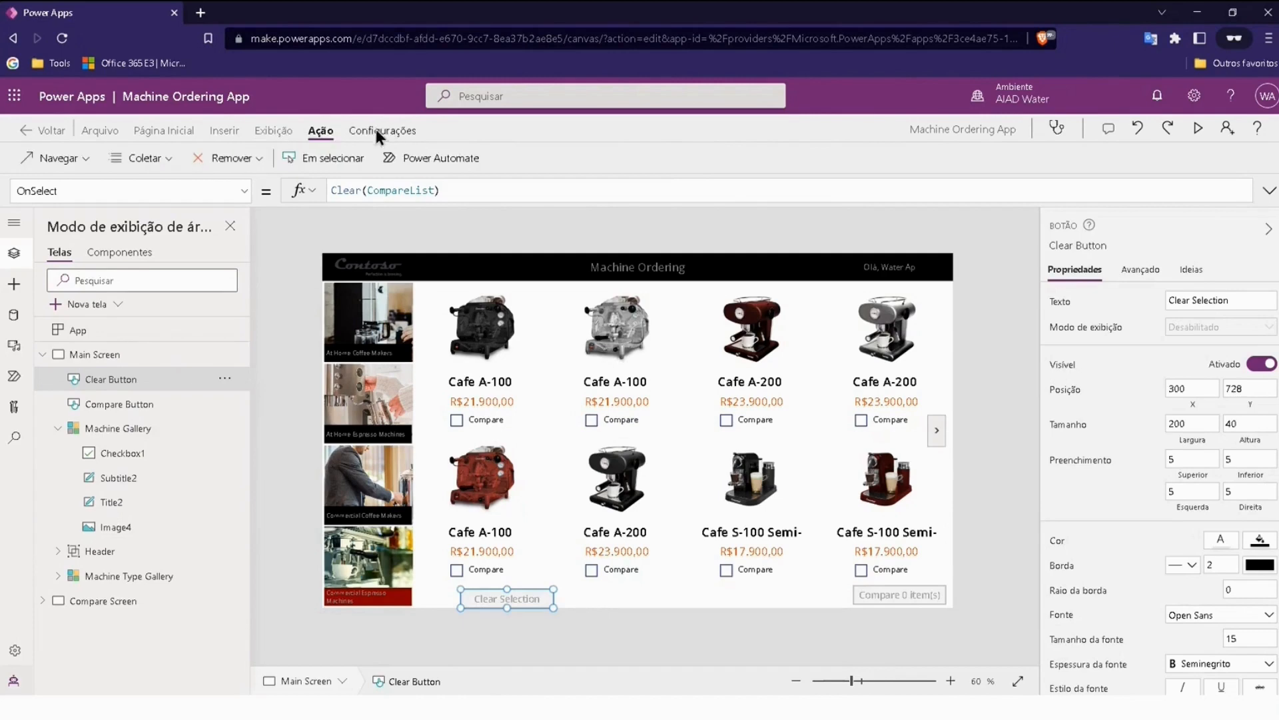
click(325, 156)
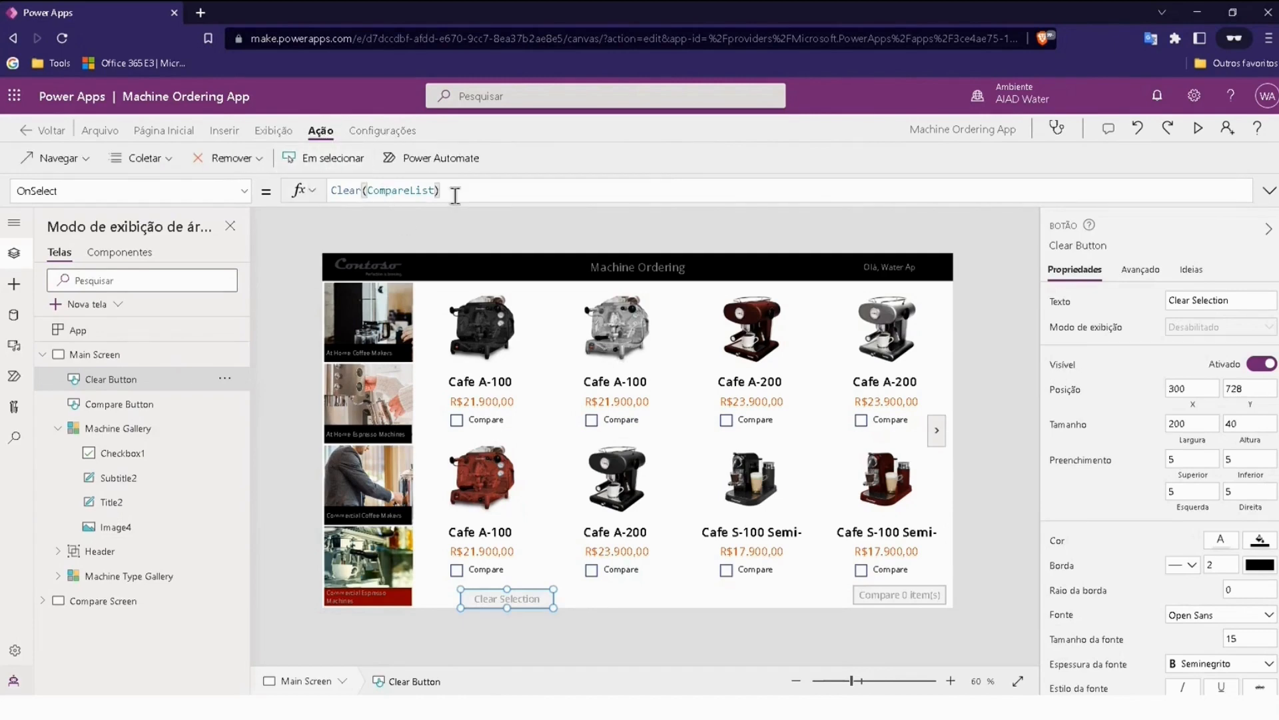
Step: Examine the Clear Selection button's DisplayMode formula, covering the CompareList row count and the Edit and Disabled outcomes
click(246, 194)
scroll(144, 366, down, 10)
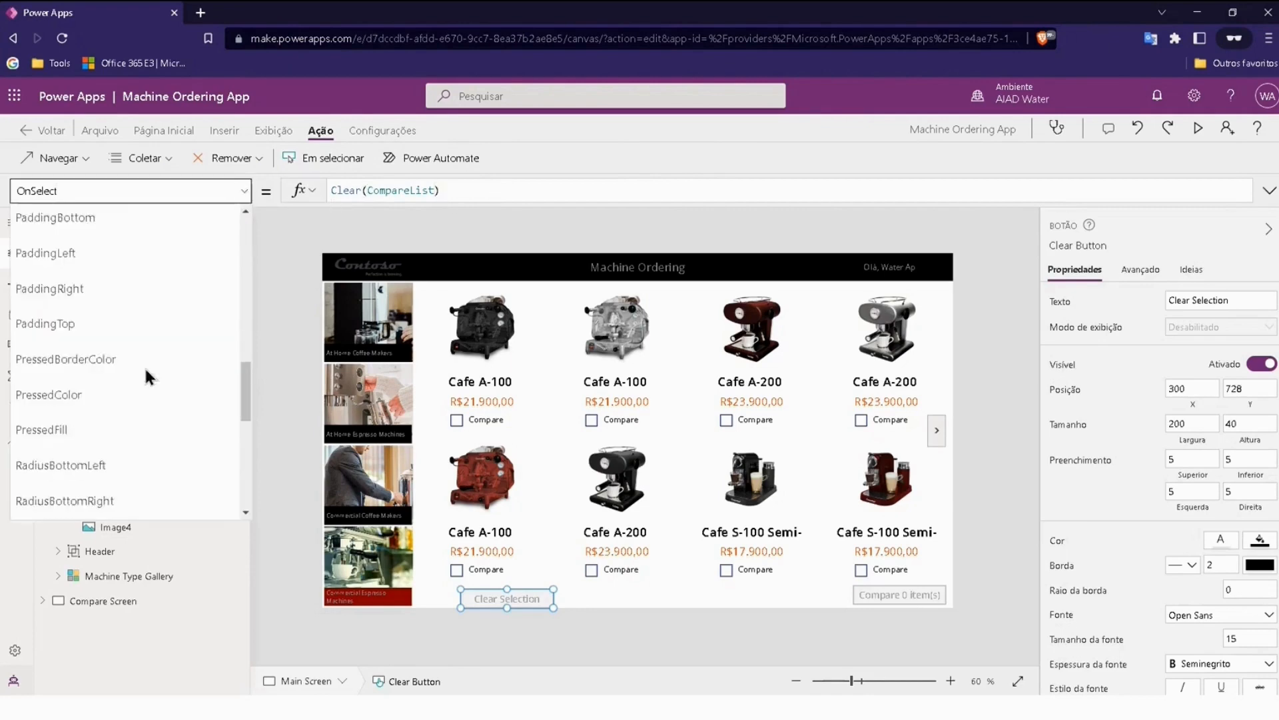
scroll(166, 408, up, 10)
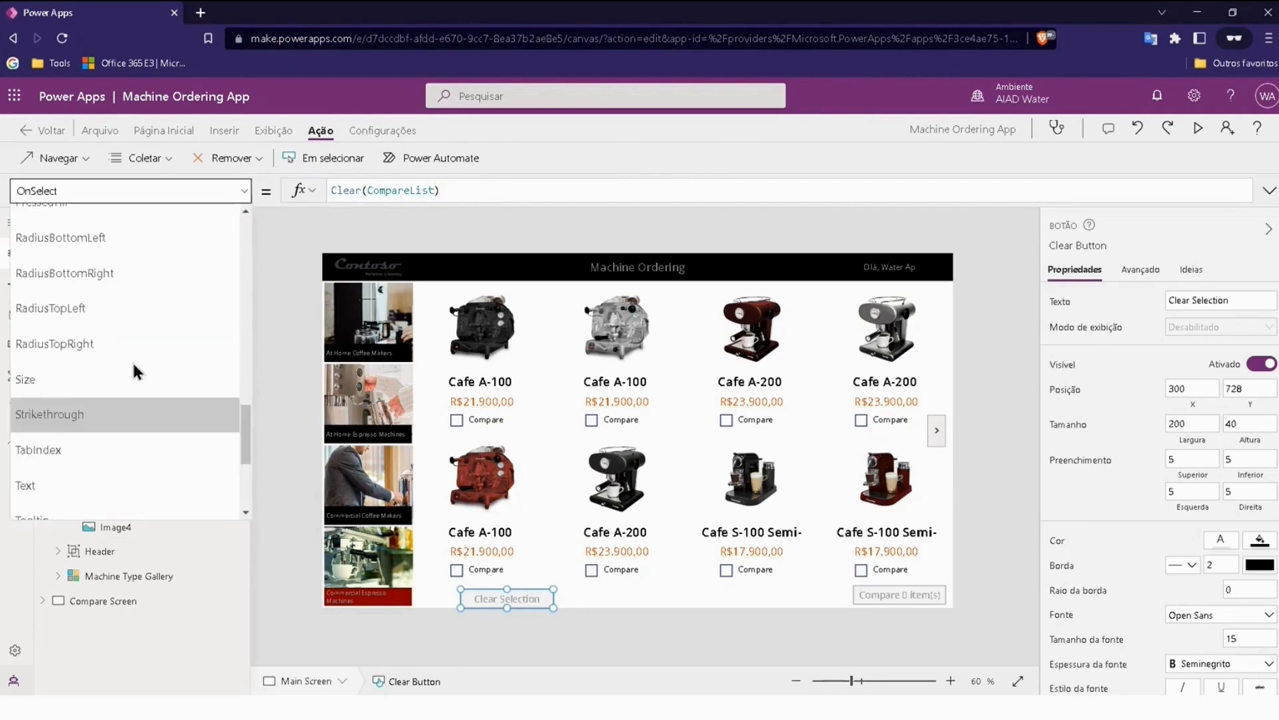
scroll(120, 326, up, 3)
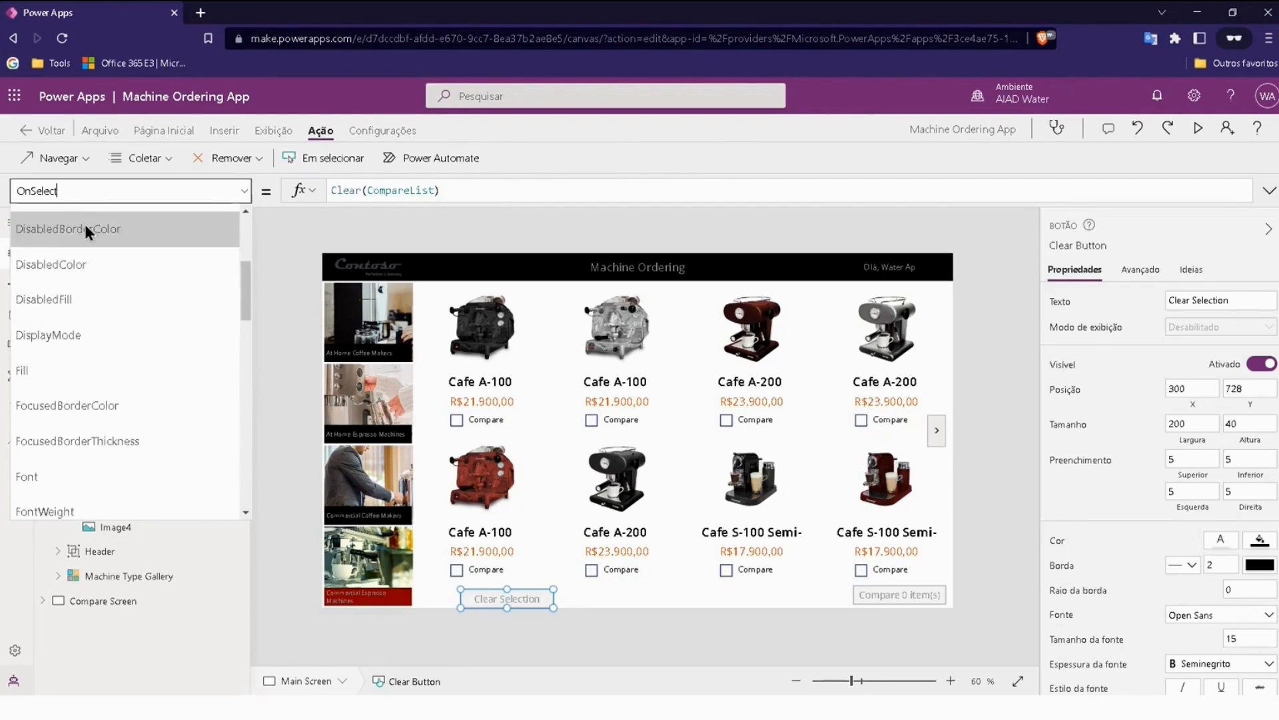
click(77, 331)
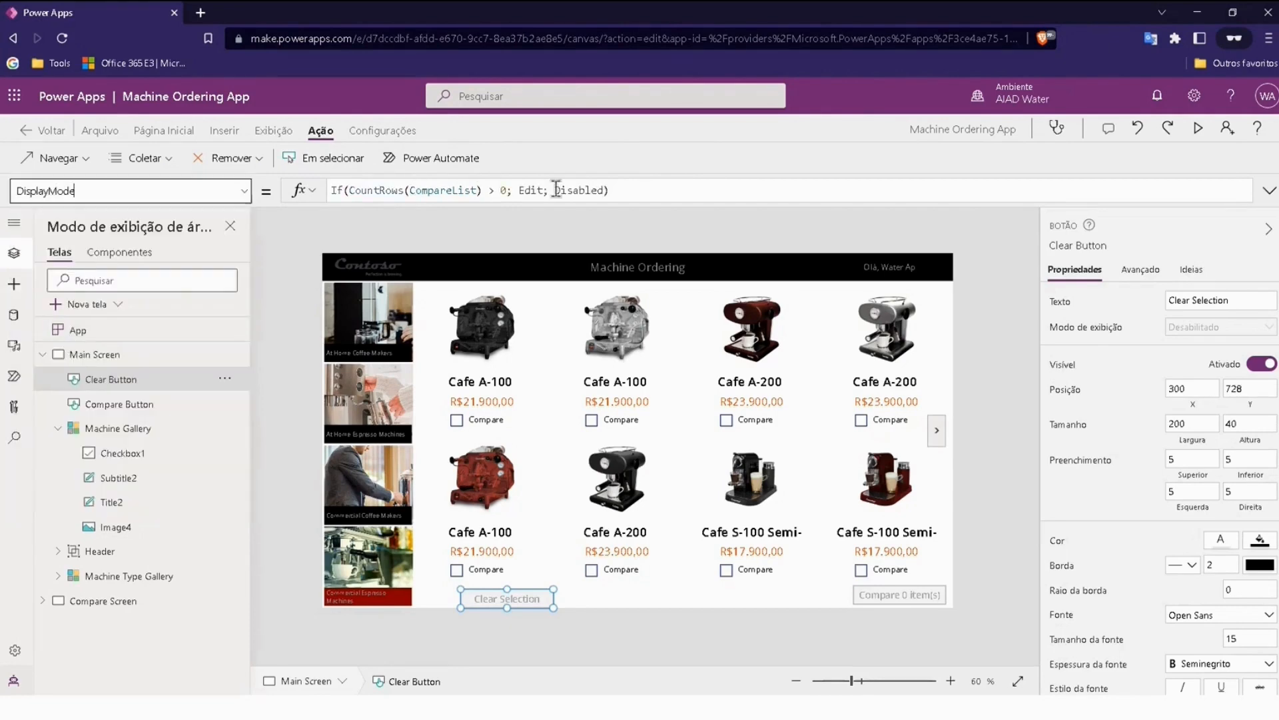
click(337, 189)
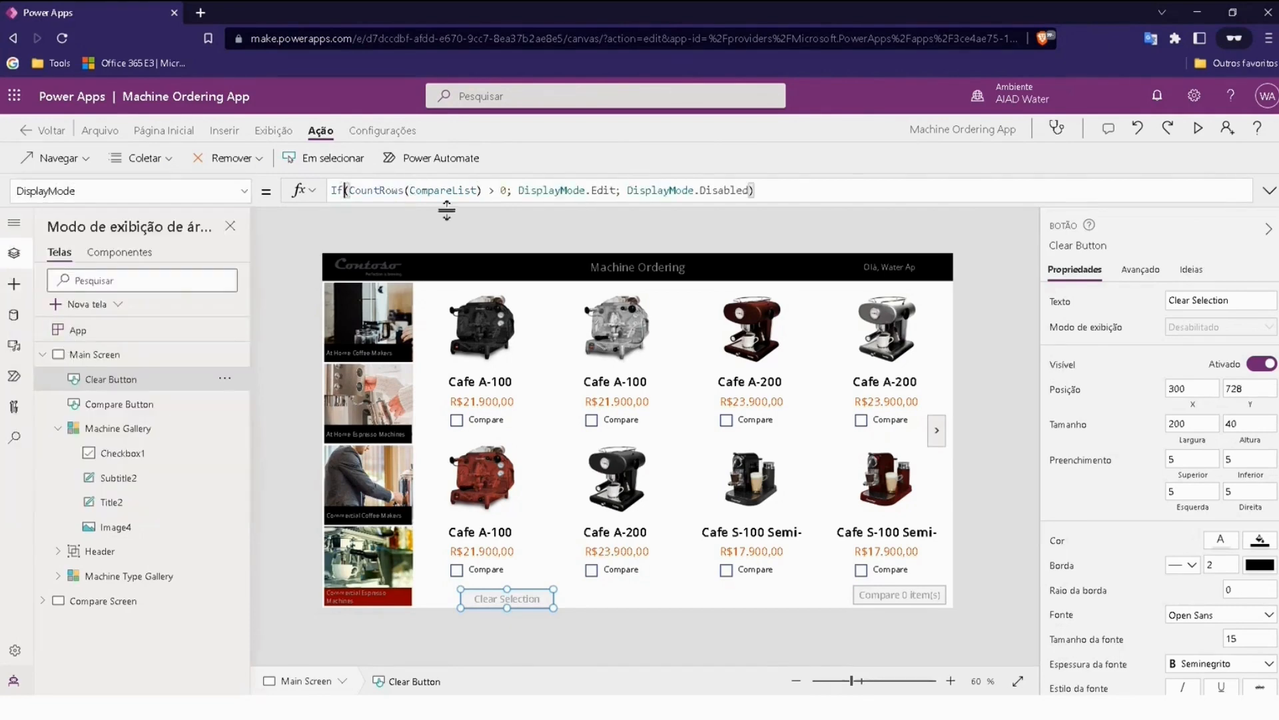
click(338, 190)
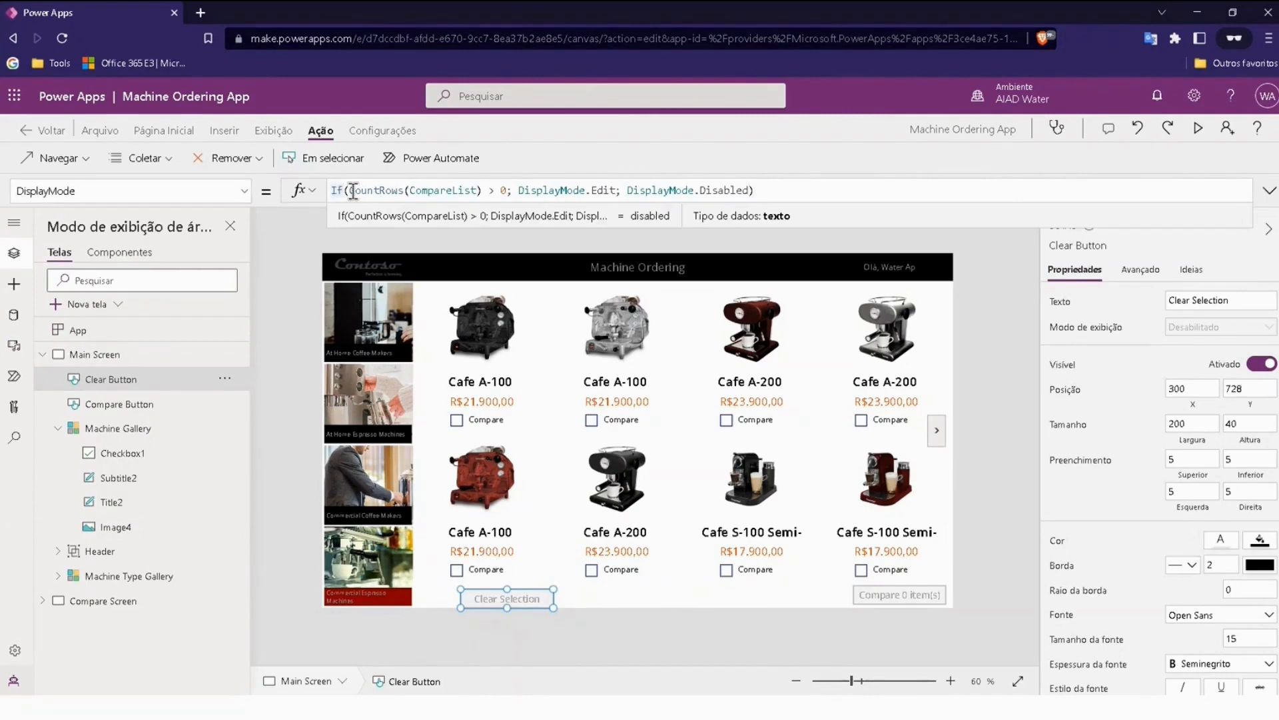
double_click(400, 191)
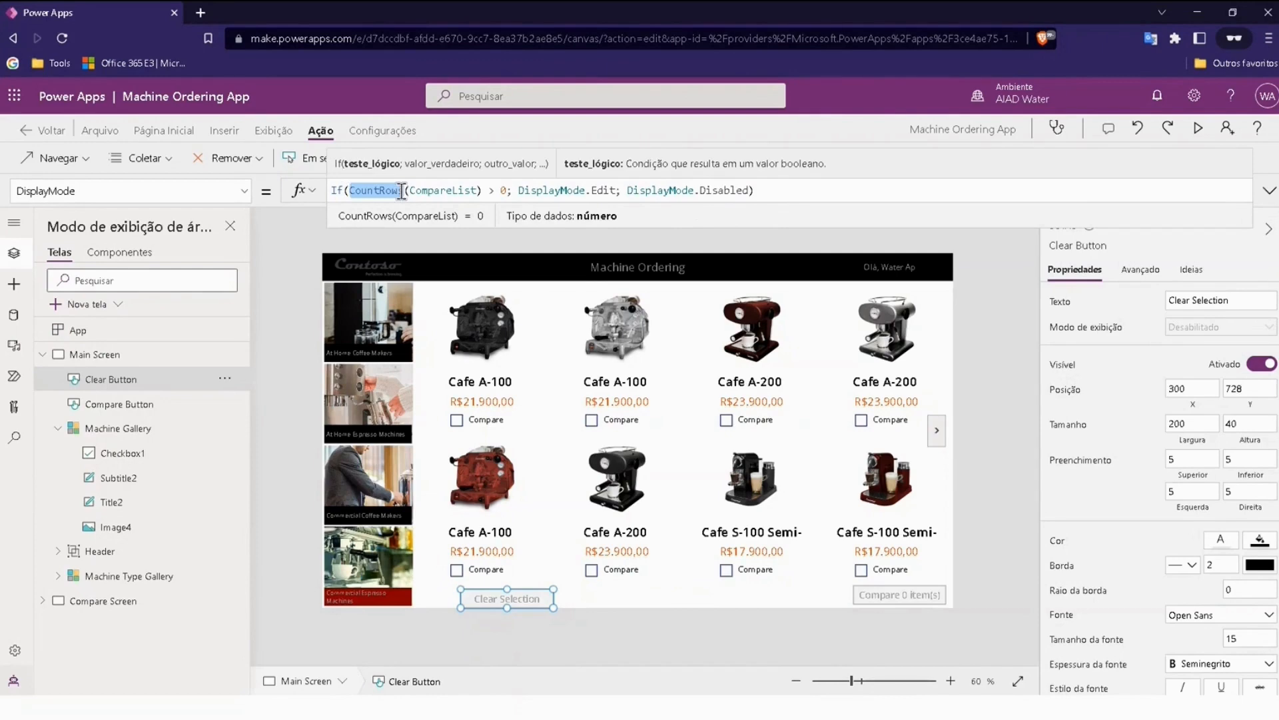
double_click(437, 191)
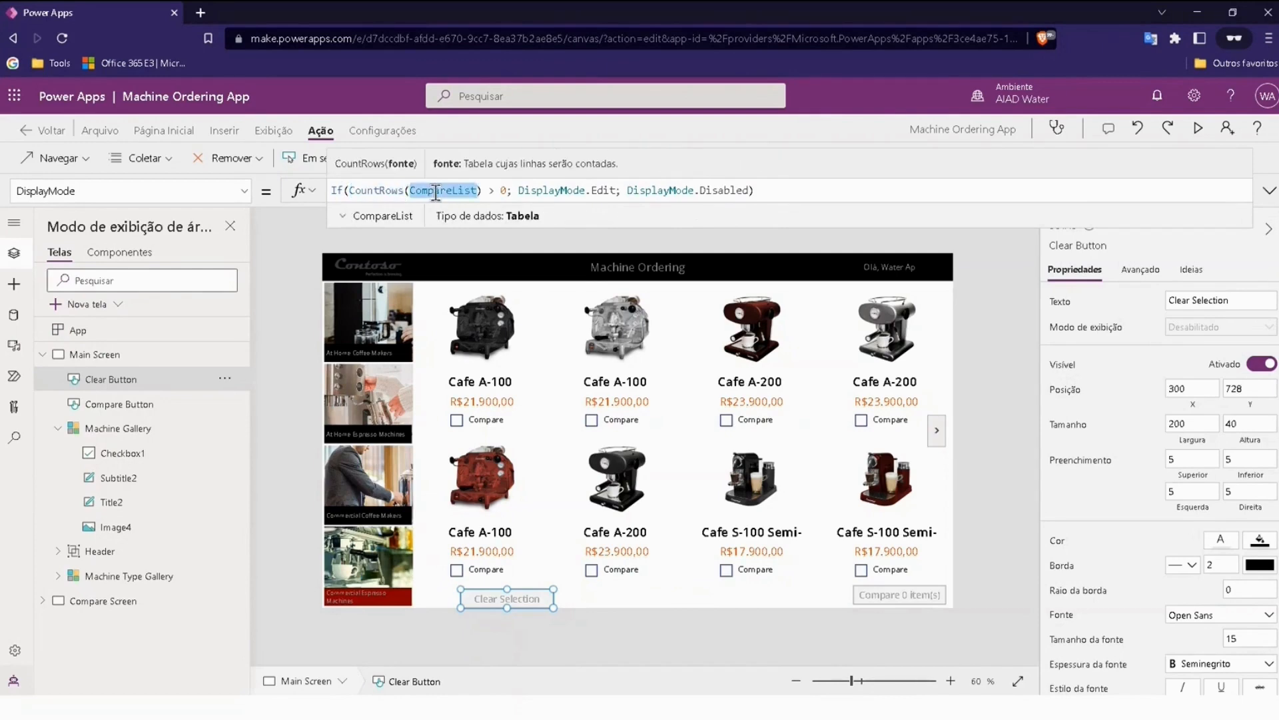
click(504, 191)
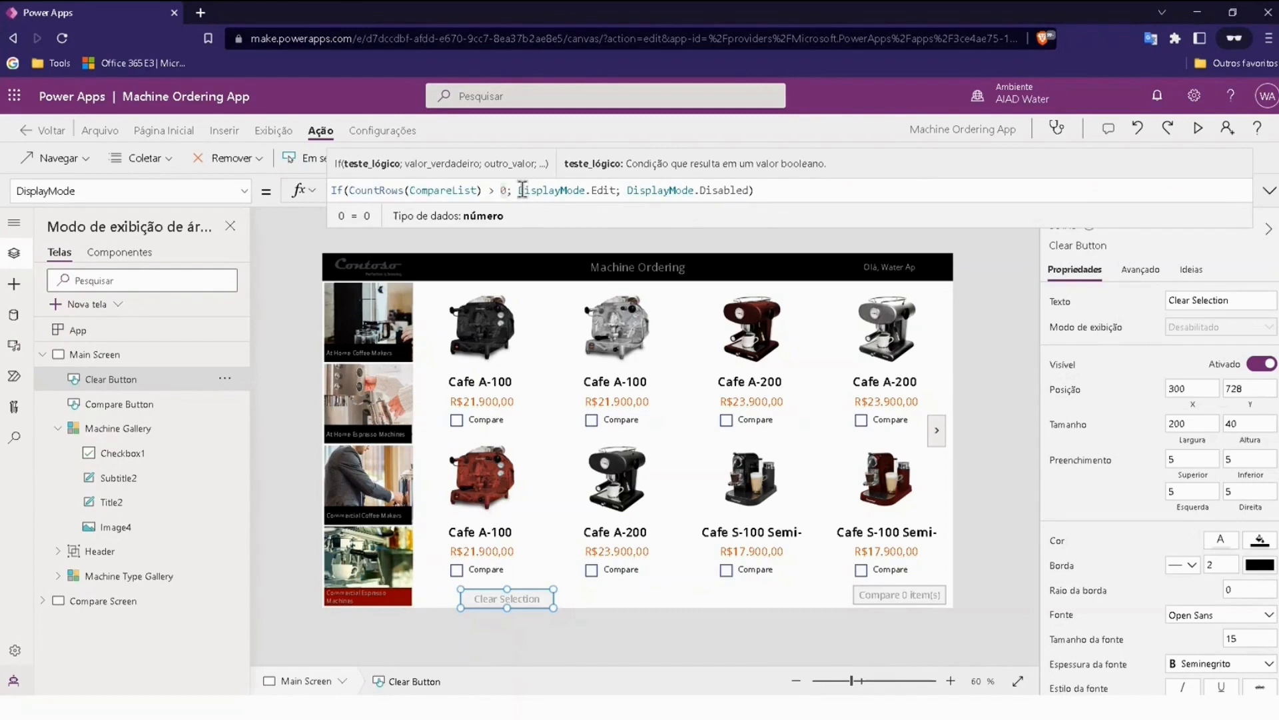
drag(519, 192, 618, 191)
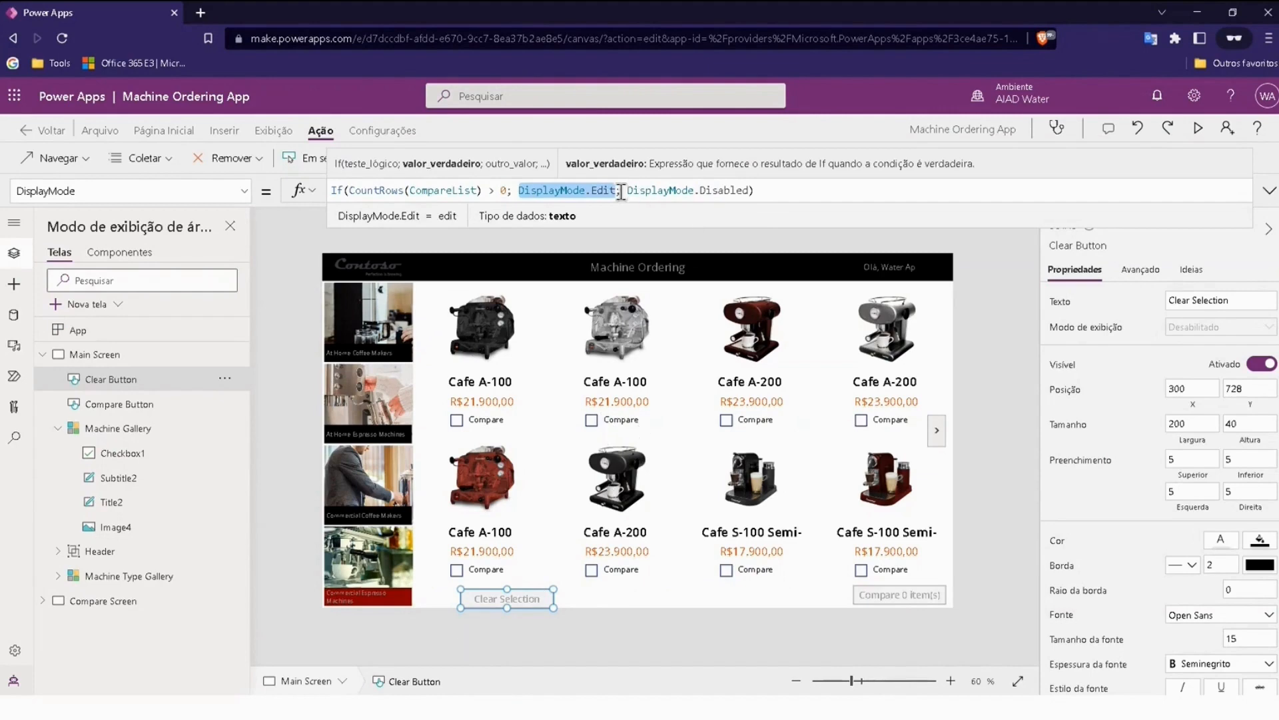
drag(627, 191, 749, 190)
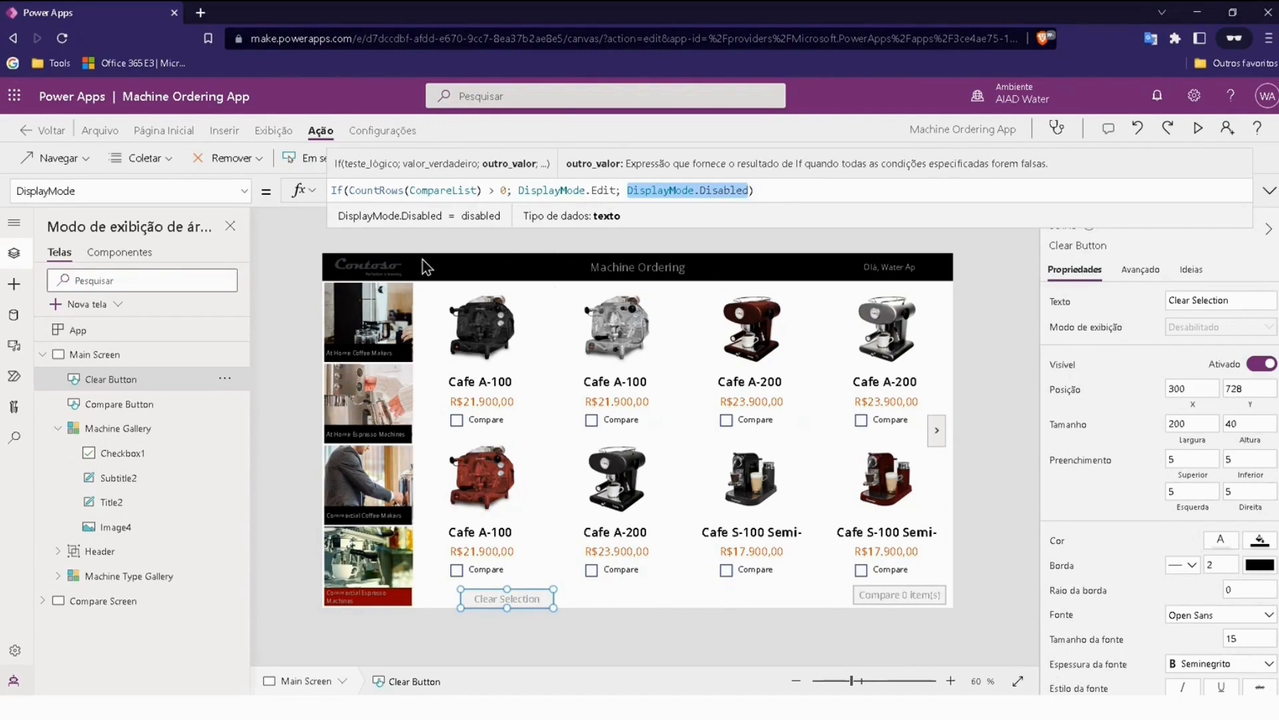
click(307, 240)
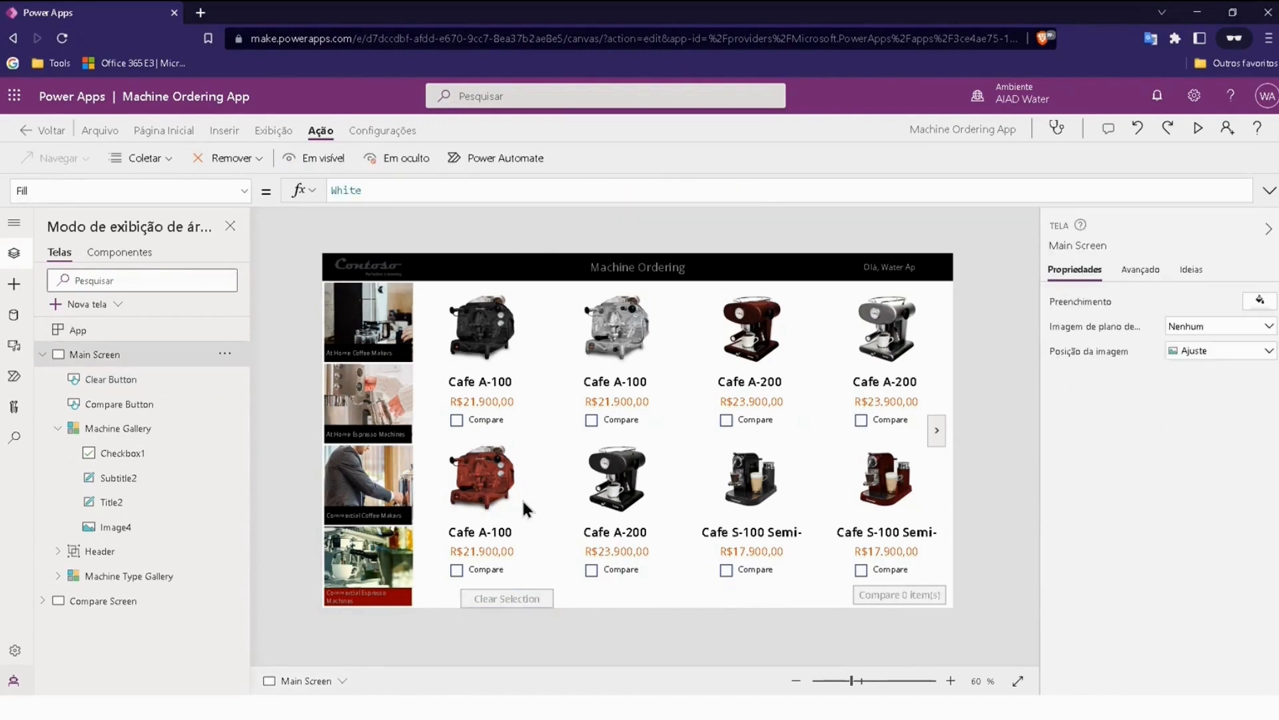
Step: Mark the black Cafe A-100, silver Cafe A-100 and red Cafe A-200 for comparison
click(456, 420)
click(591, 420)
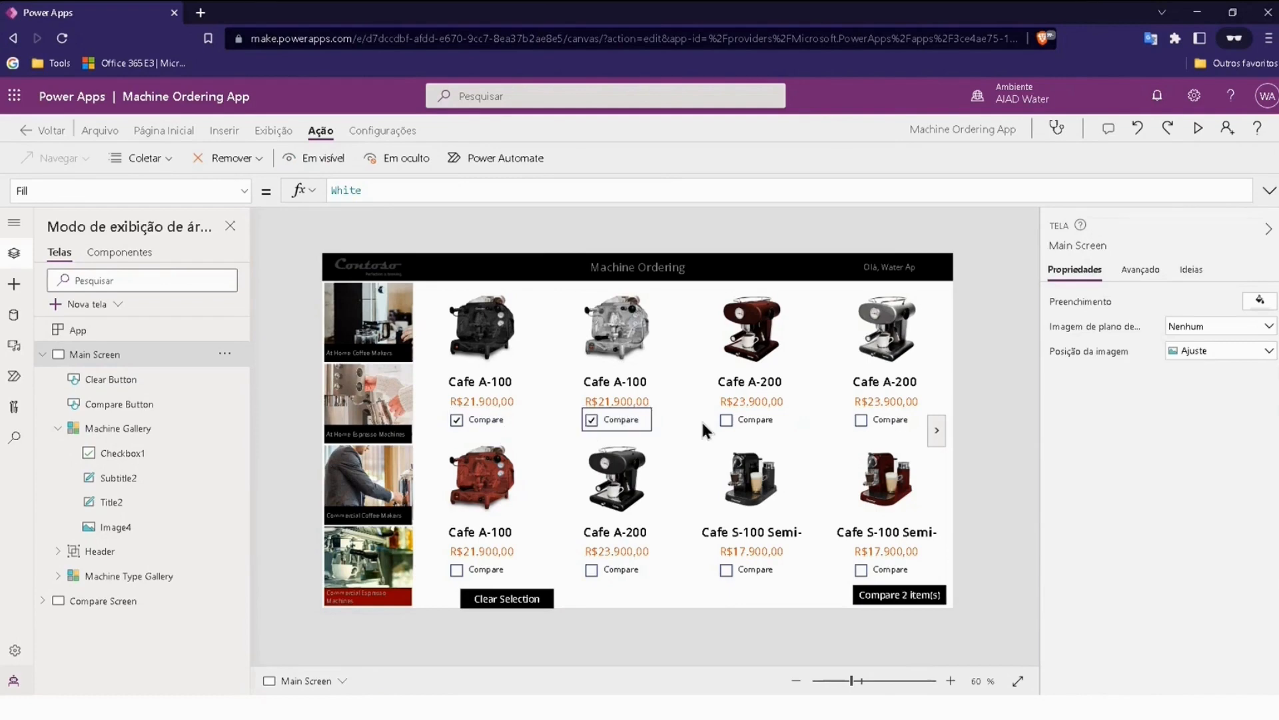
click(727, 421)
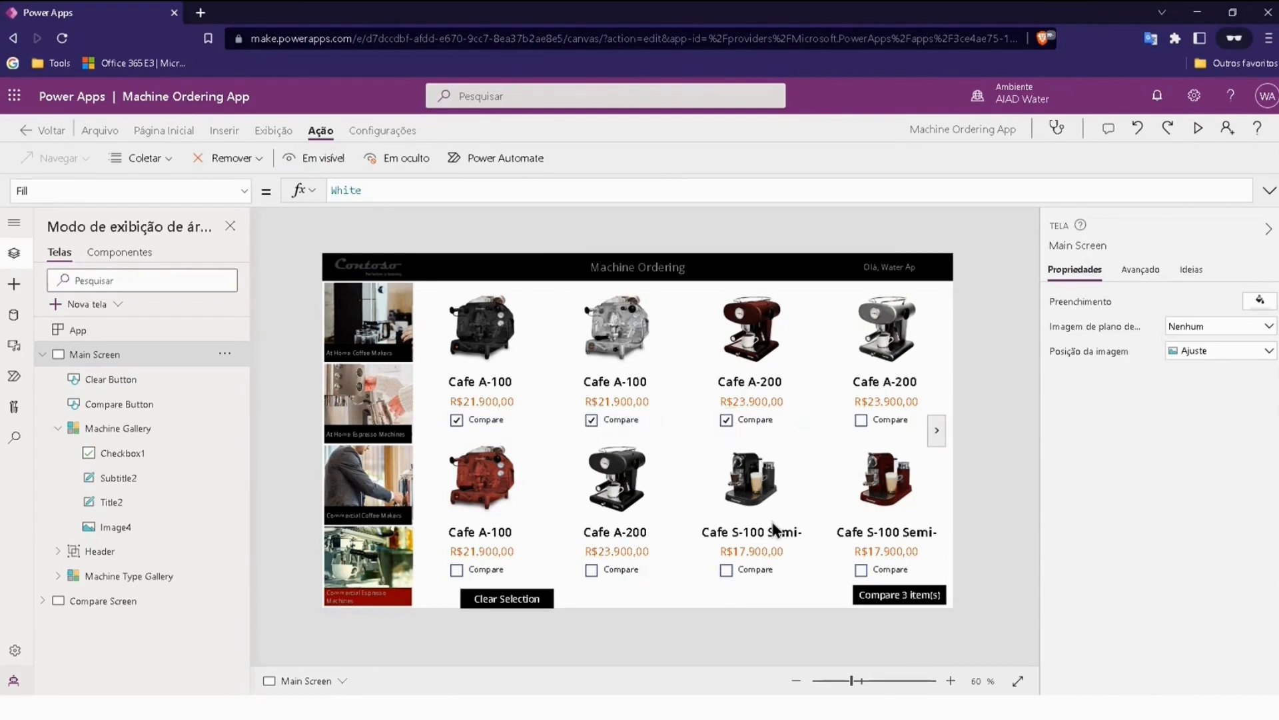
Step: Examine the Compare button's OnSelect formula and its Text formula with the CompareList row count
click(894, 596)
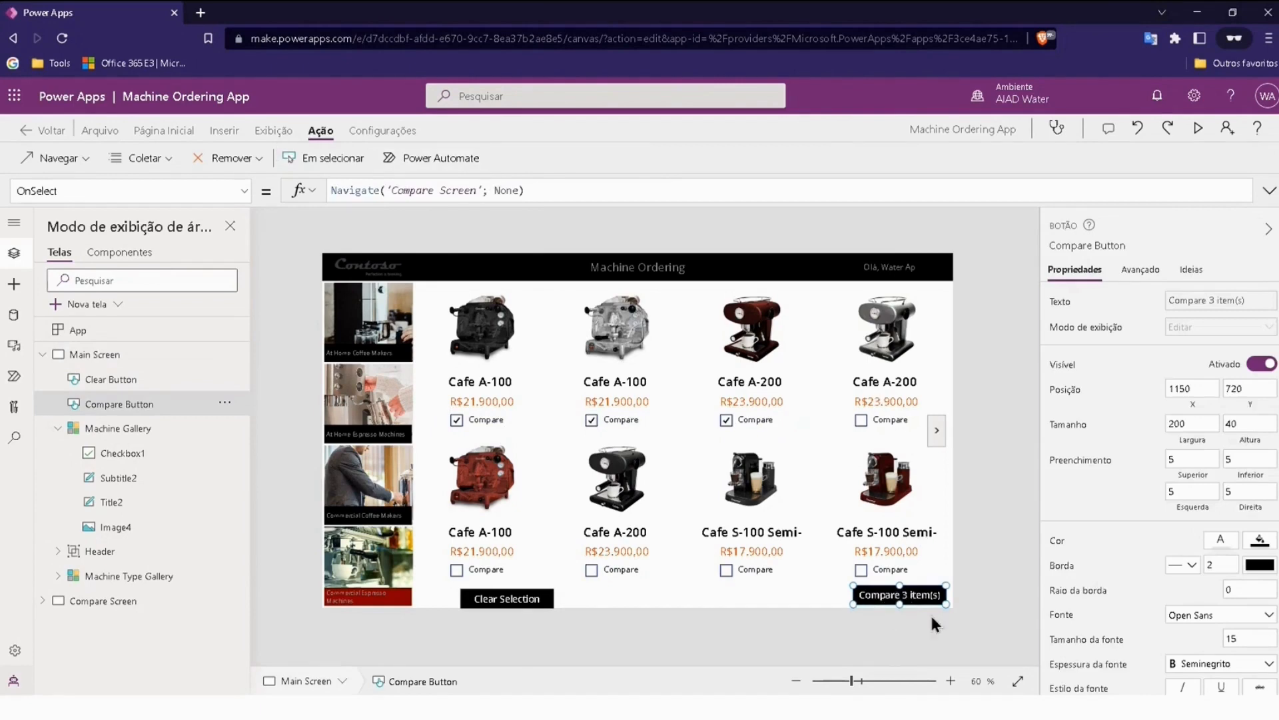
click(42, 353)
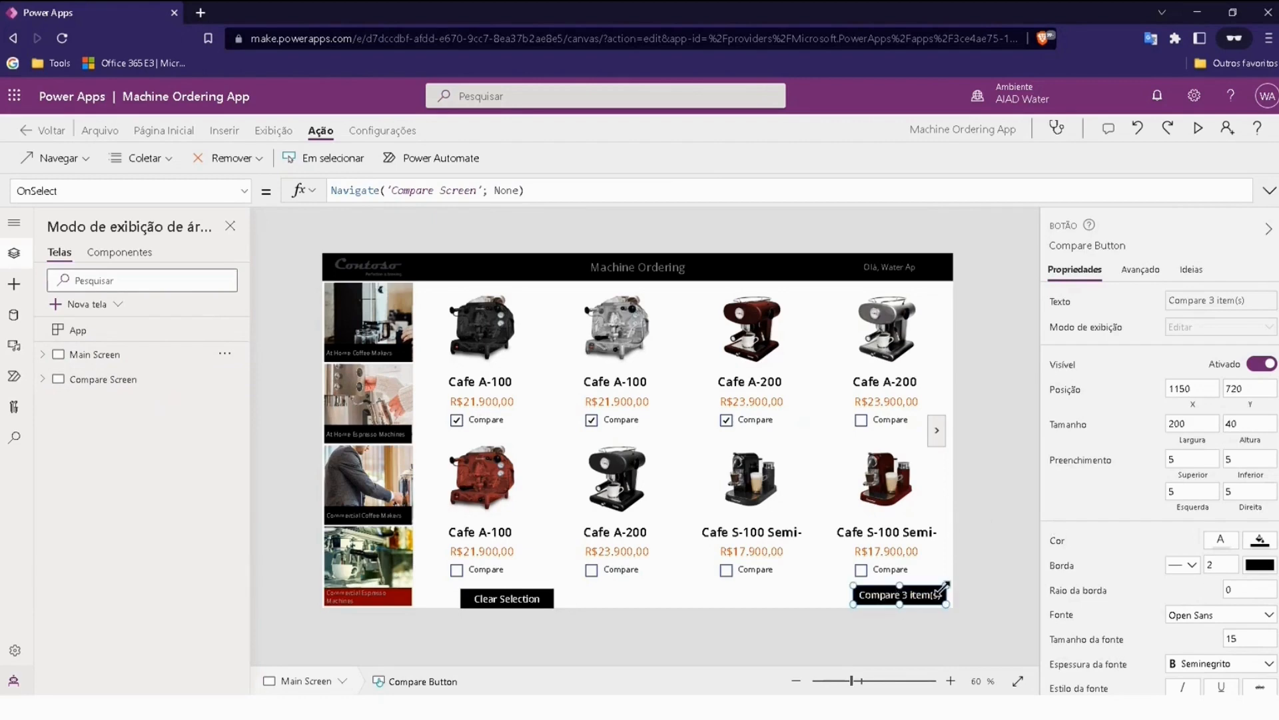
click(231, 188)
scroll(126, 418, down, 5)
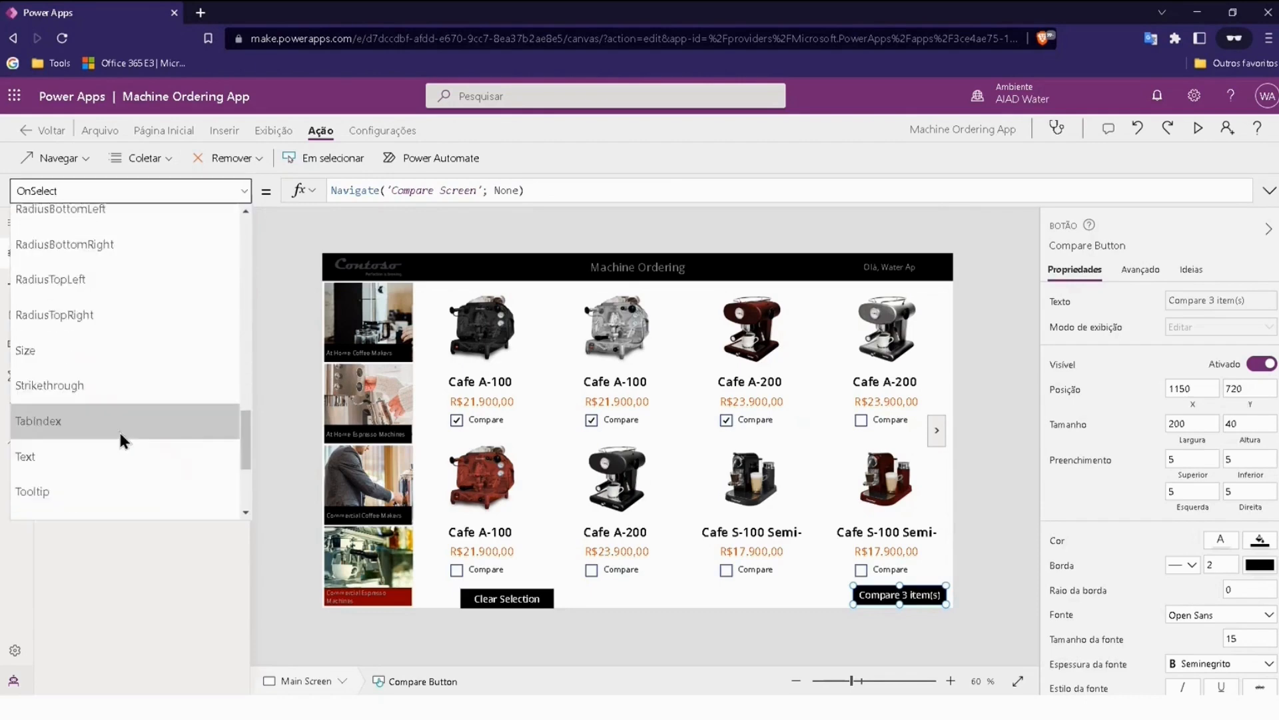
click(26, 274)
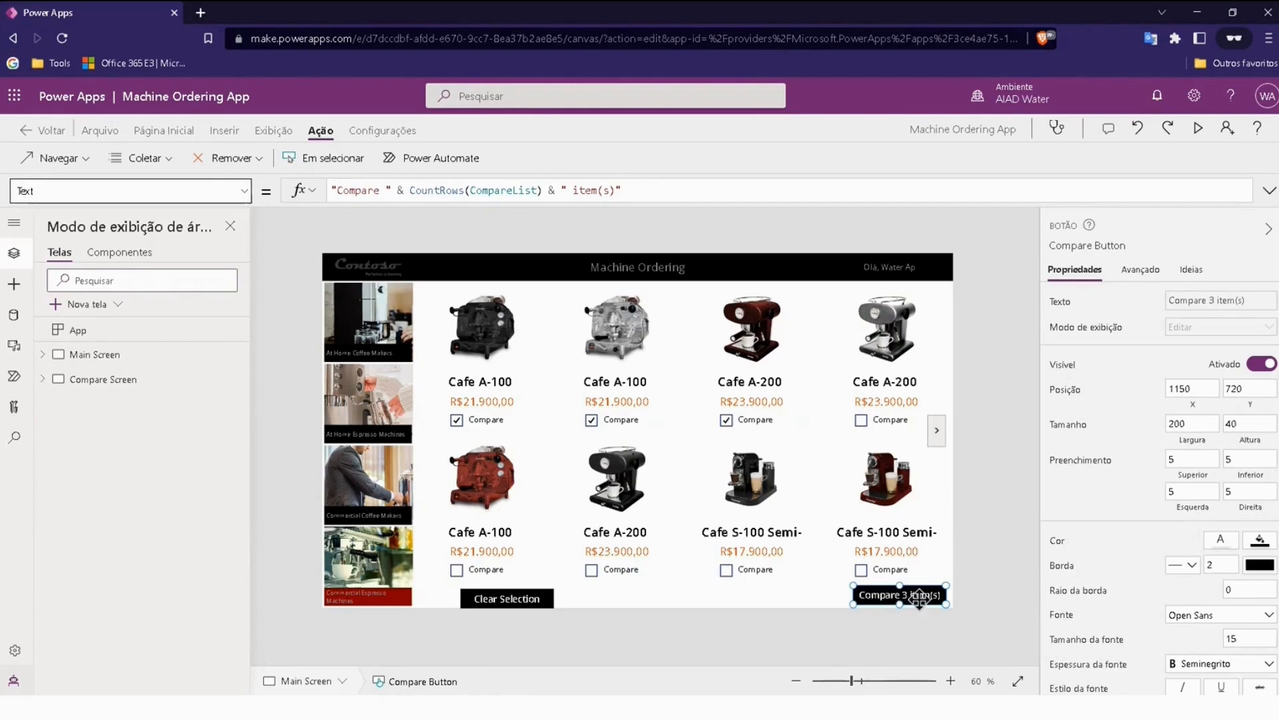
click(351, 191)
click(376, 191)
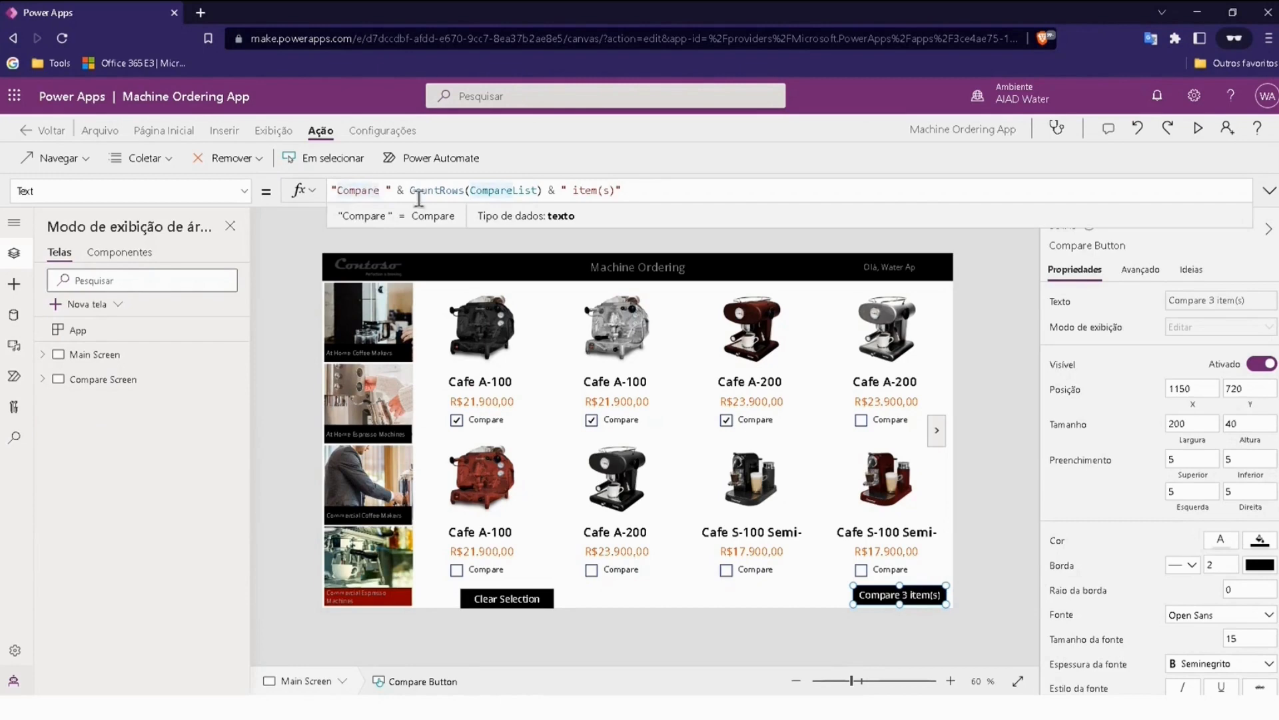
drag(410, 191, 466, 191)
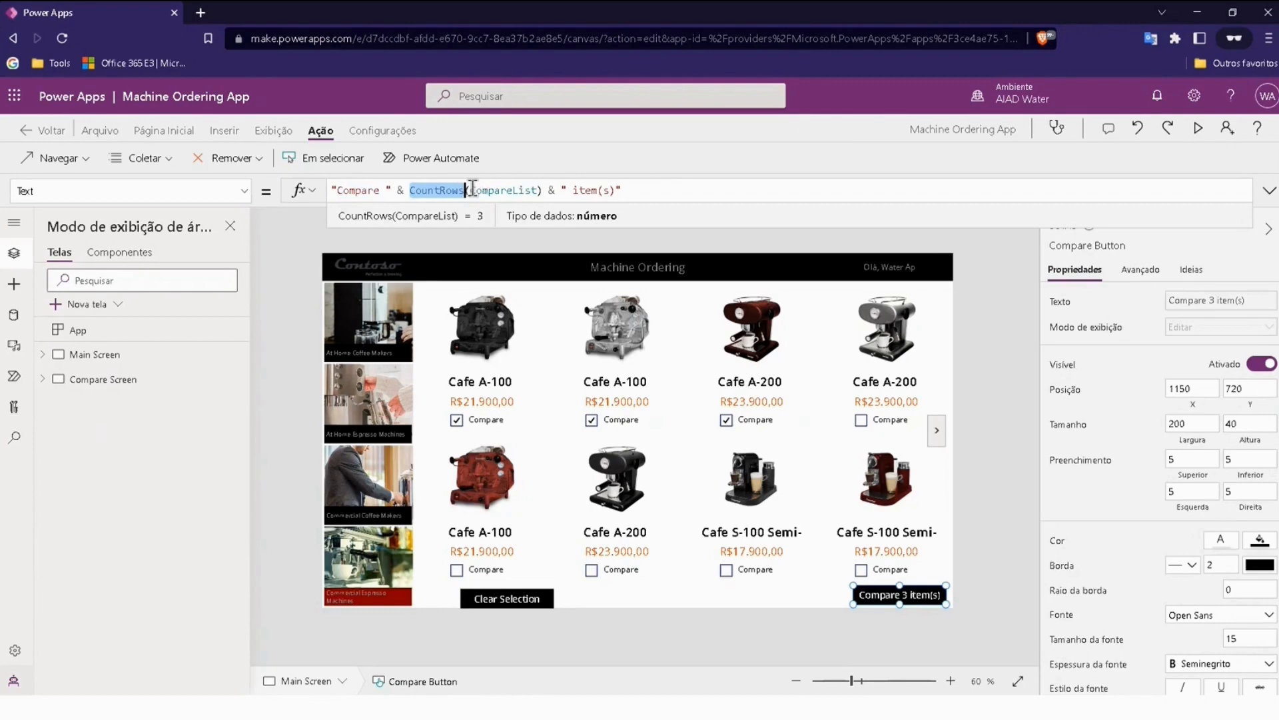
drag(470, 191, 538, 190)
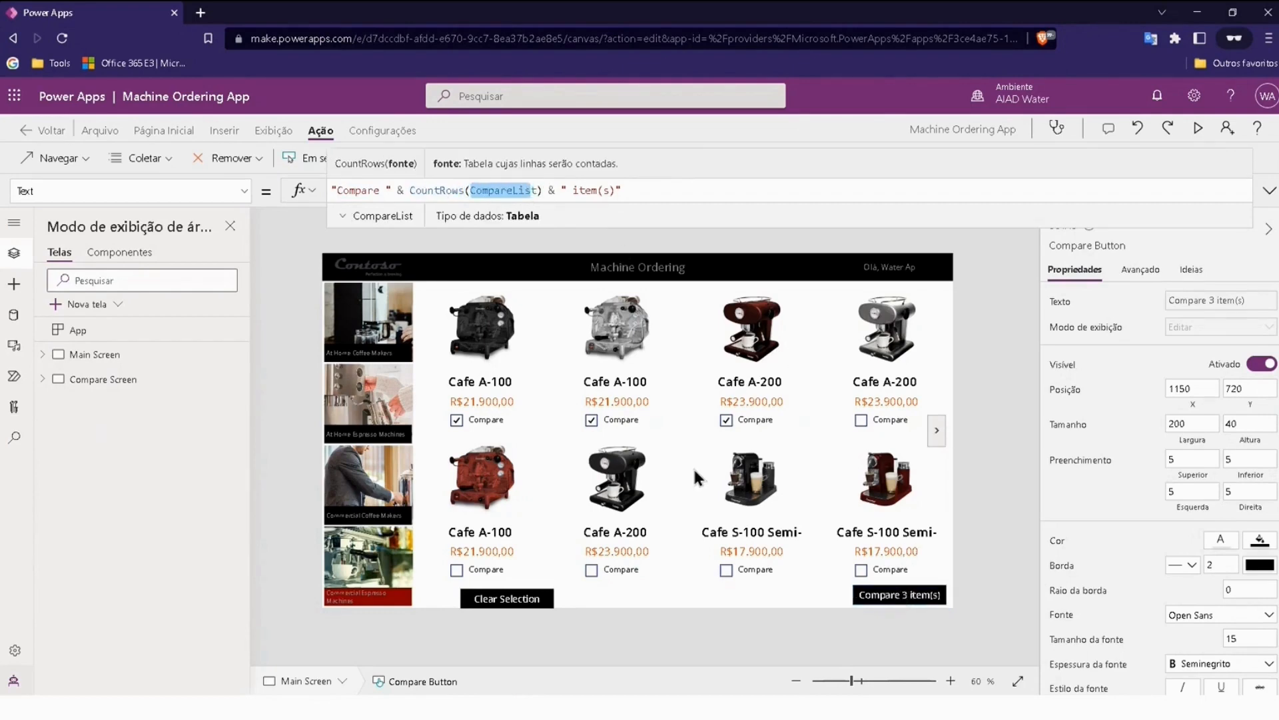
Step: Add the black Cafe A-200 and the black Cafe S-100 to the comparison, and remove both again
click(591, 570)
click(726, 570)
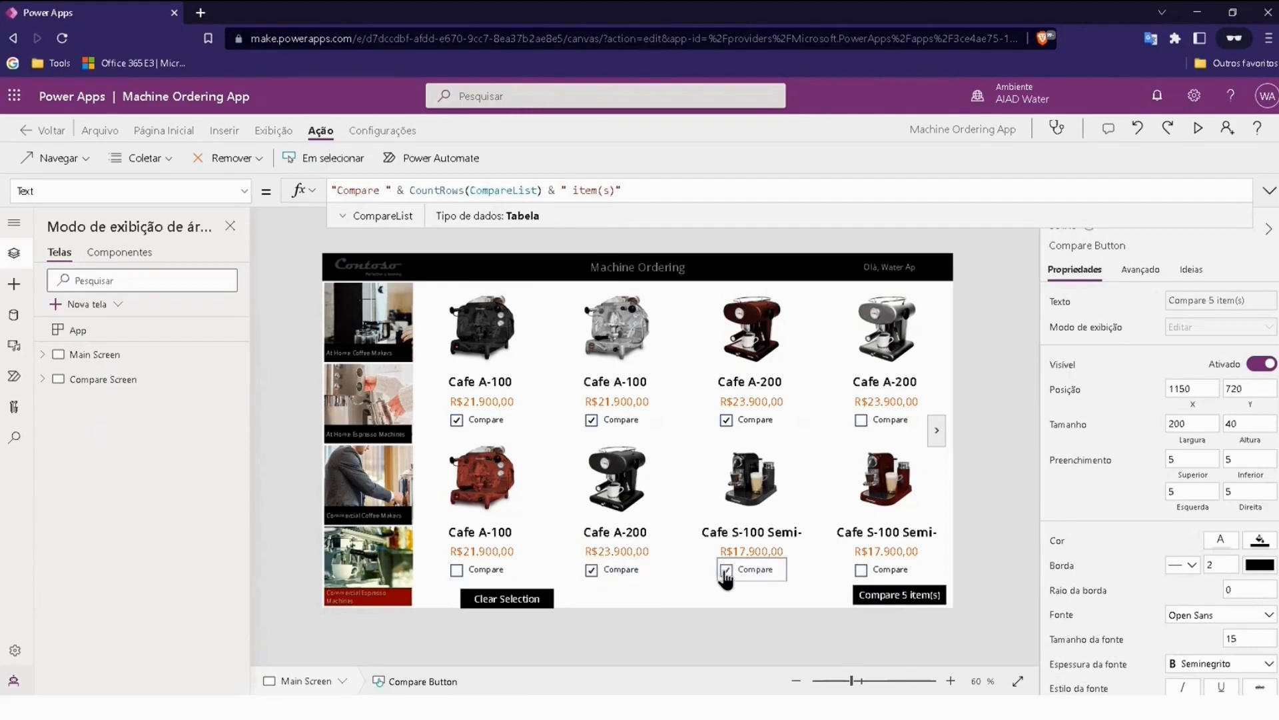
click(724, 572)
click(592, 571)
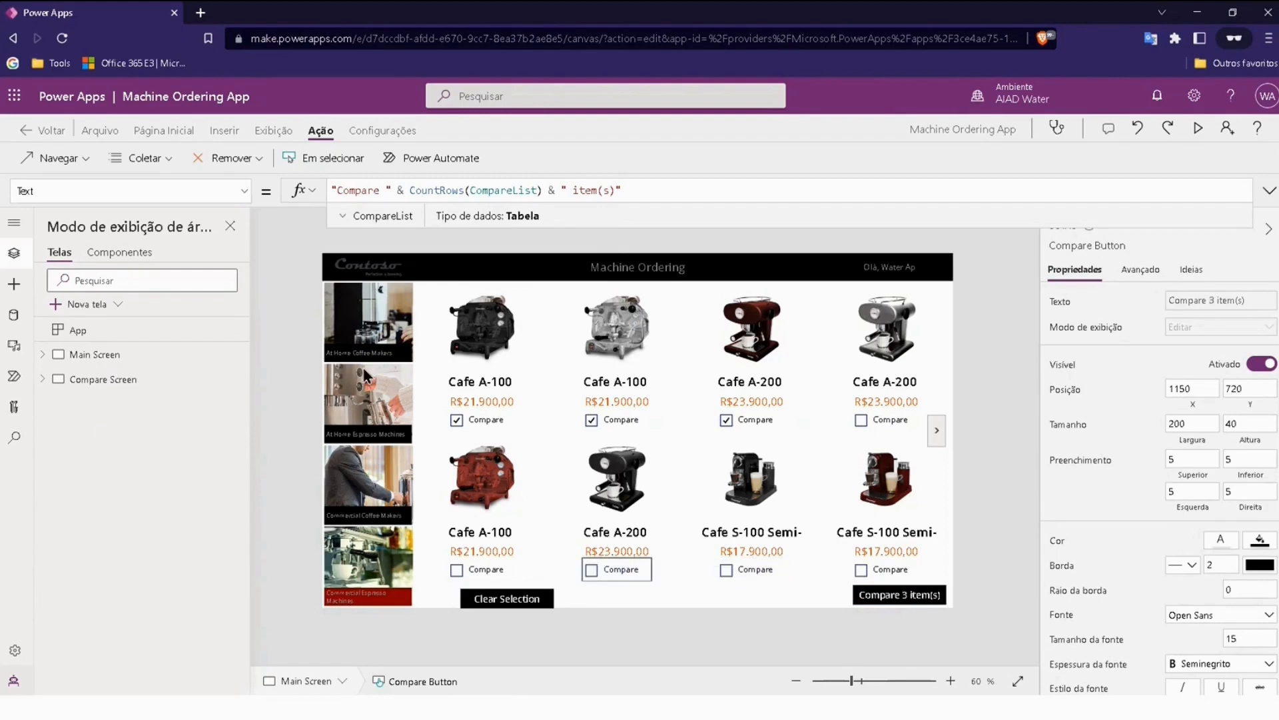
Step: Add the silver Crema Cafe XL from At Home Espresso Machines to the comparison and open the comparison of the chosen machines
click(368, 391)
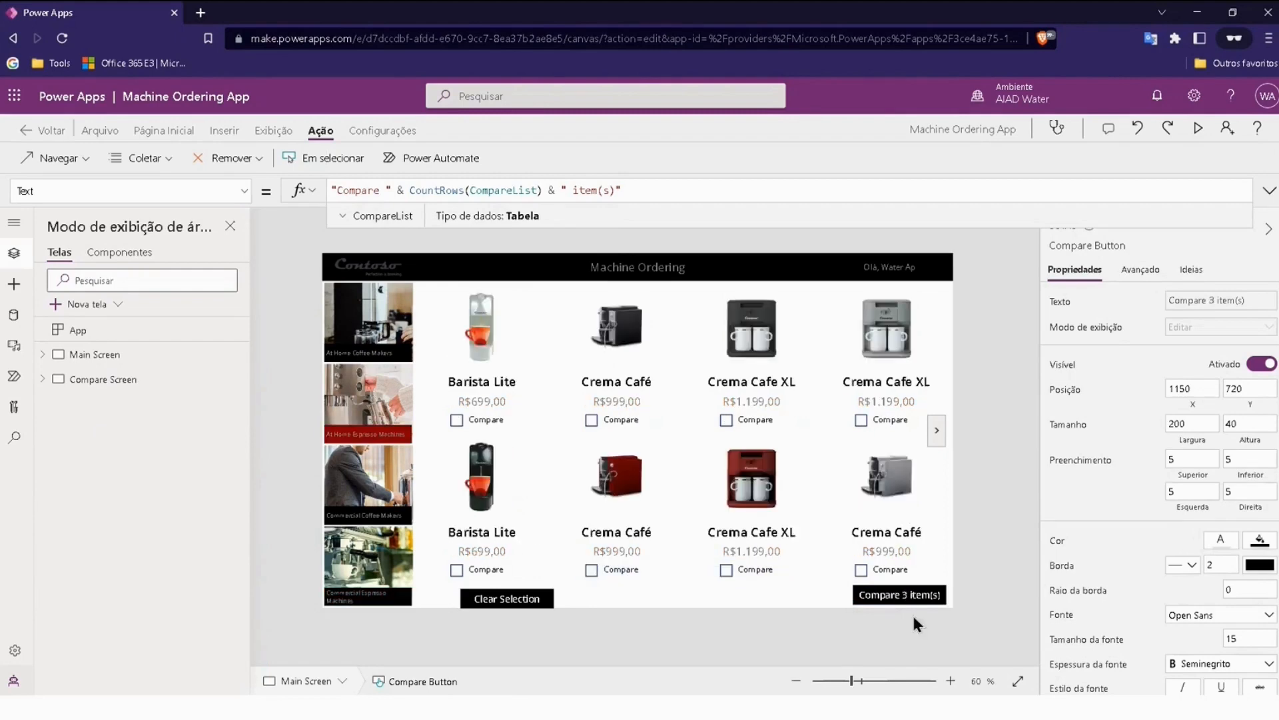
click(861, 421)
click(1000, 477)
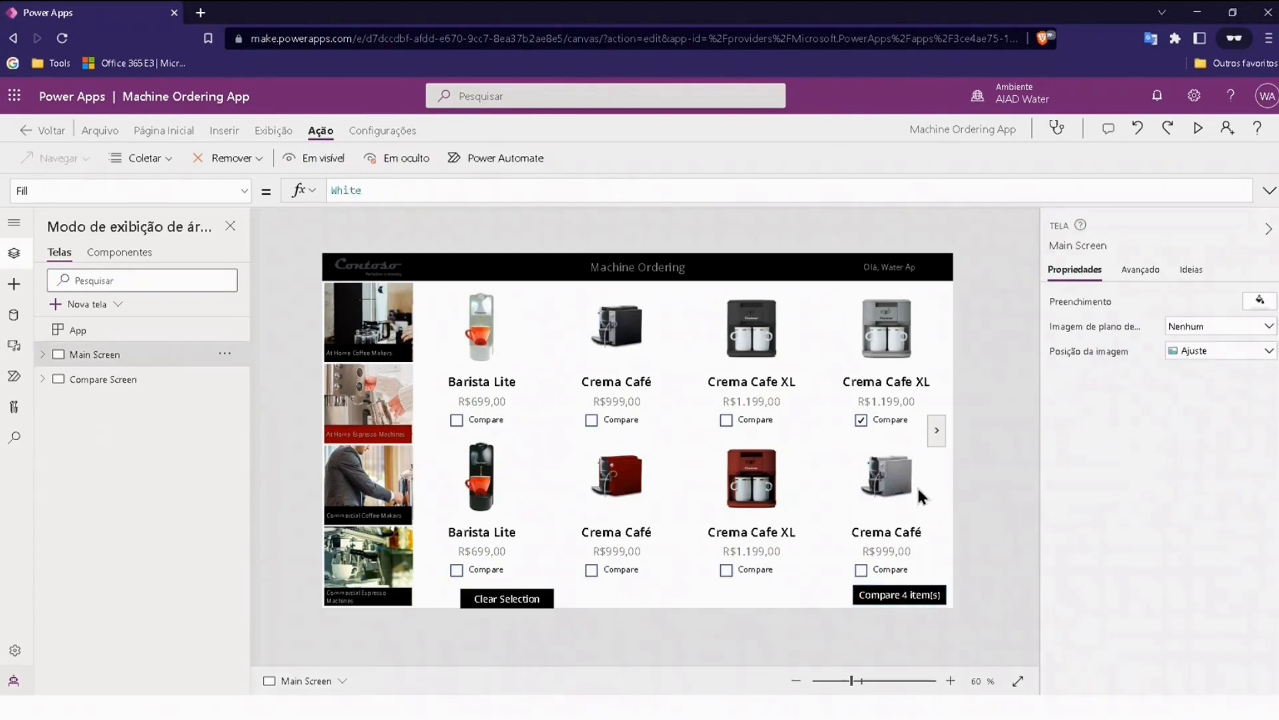
alt+click(900, 596)
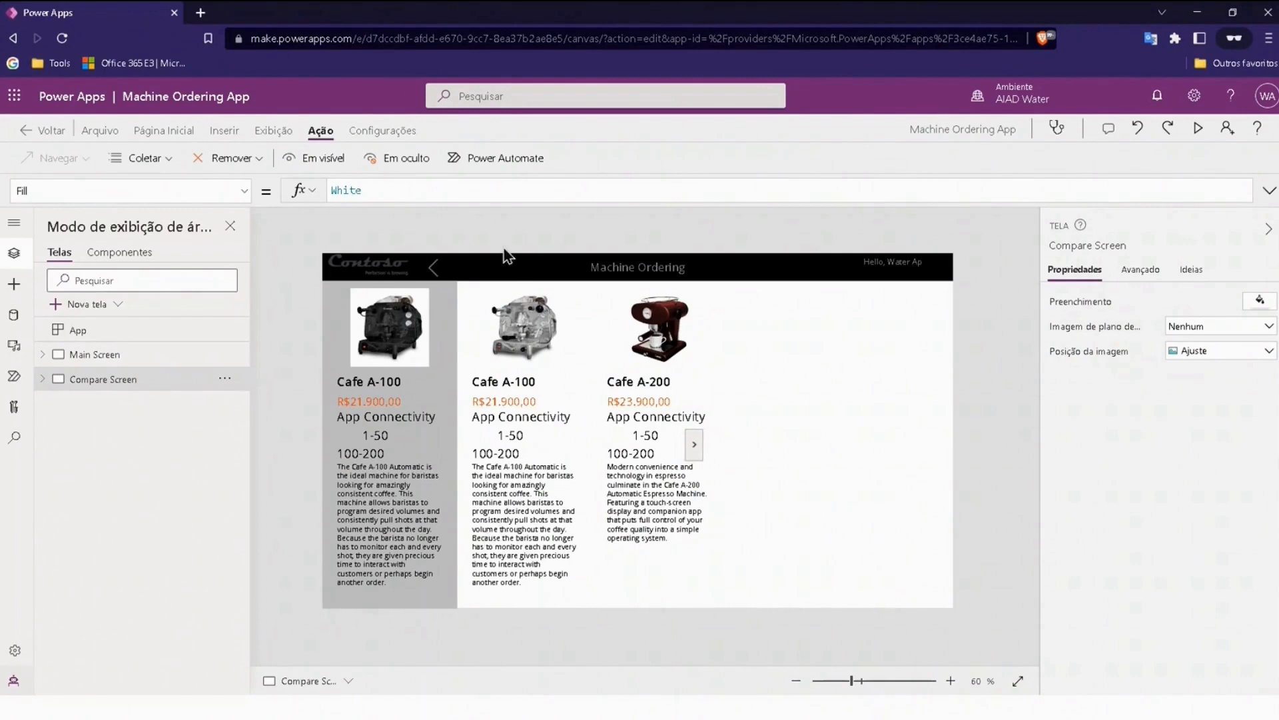
Step: Switch between the Main Screen and Compare Screen, and examine the OnSelect formula of the Compare Screen's back icon
click(93, 355)
click(85, 379)
click(434, 266)
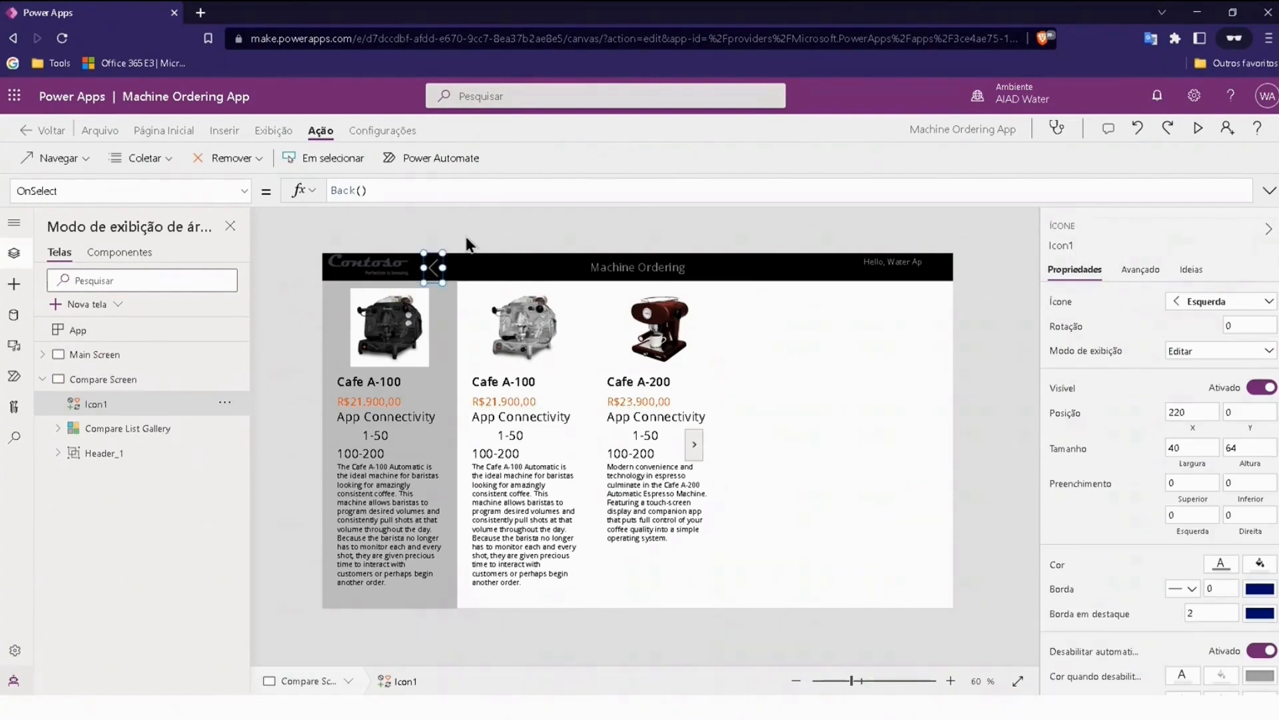
click(469, 245)
click(434, 267)
Step: Browse the Compare List Gallery forward to the last compared machine and back to the first
click(1016, 299)
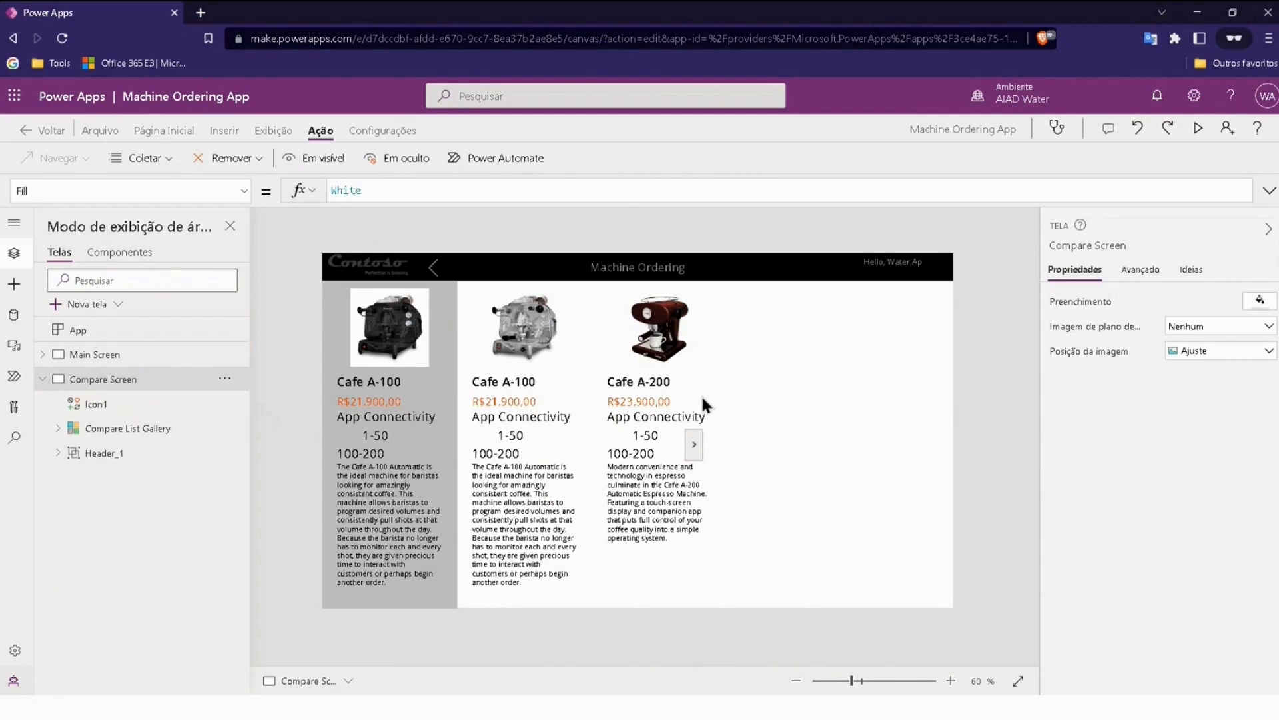
click(694, 445)
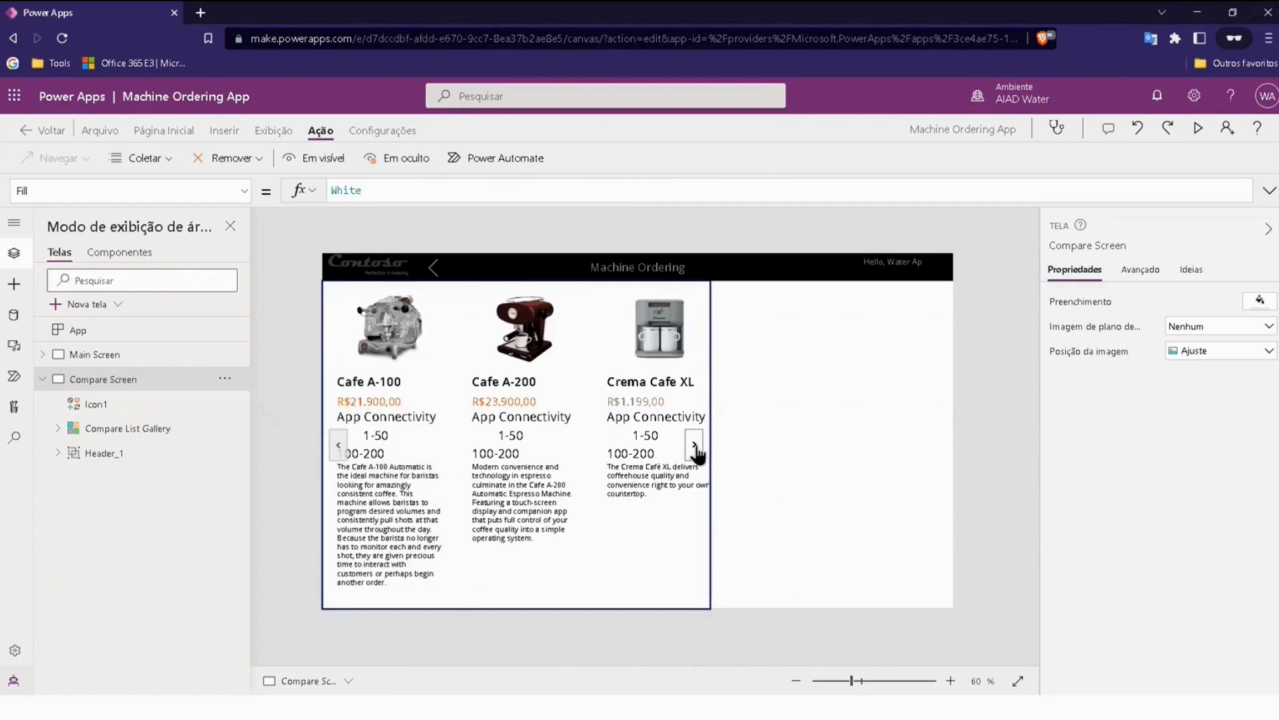
click(338, 445)
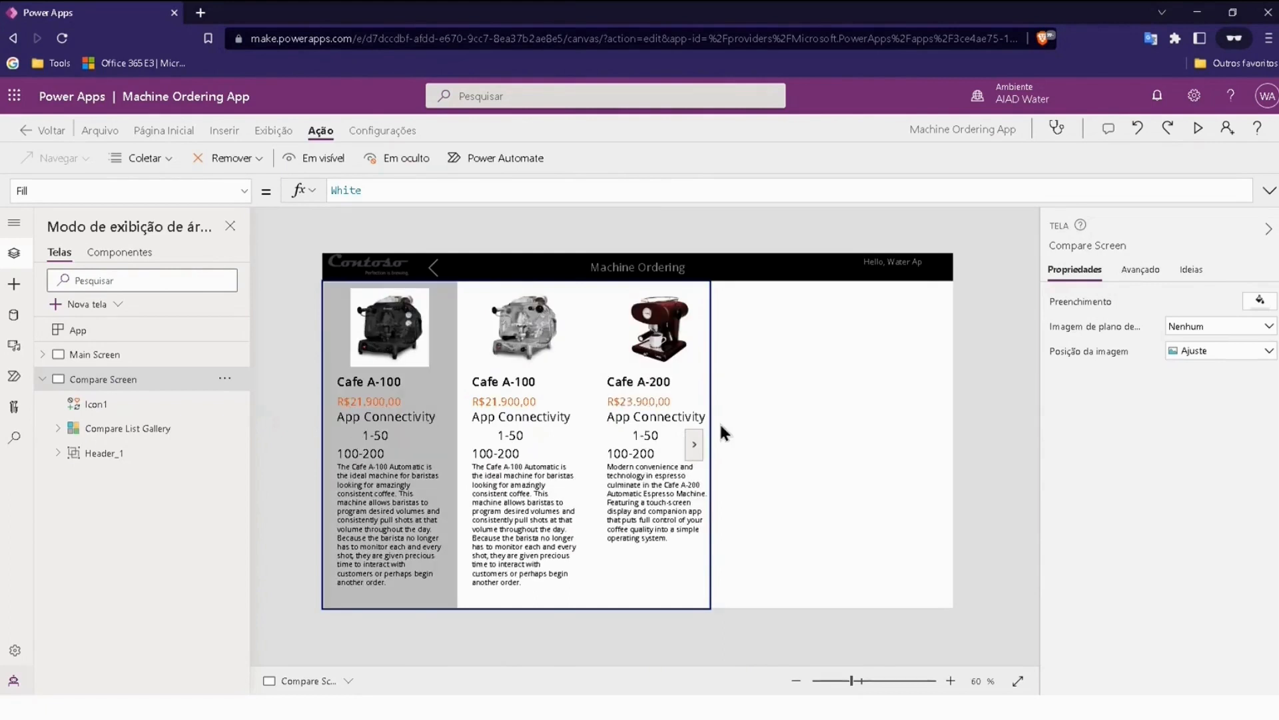